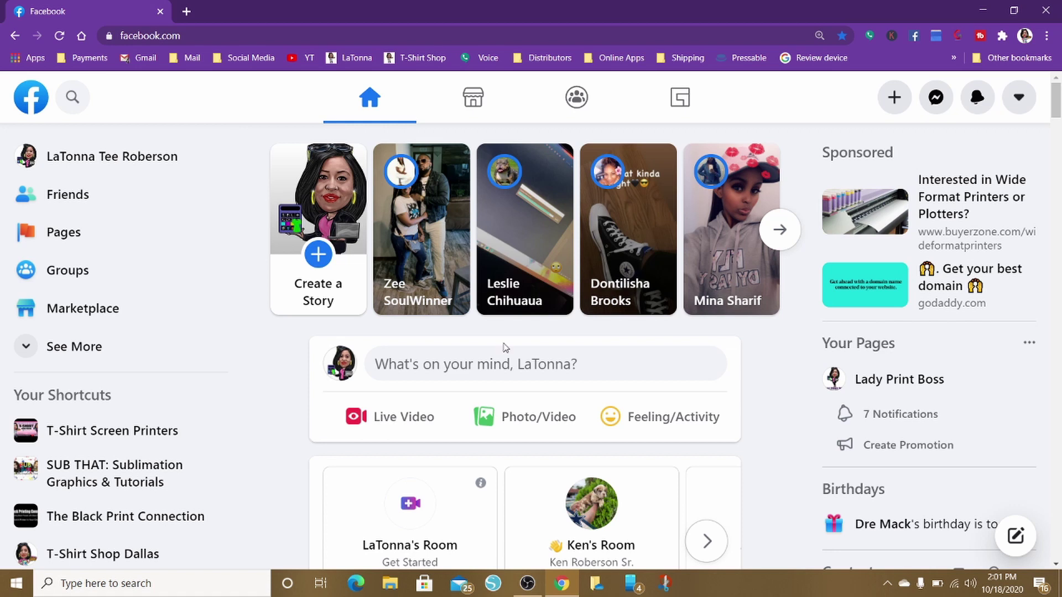
# Go to Pages in the sidebar and open T-Shirt Shop Dallas from Pages You Manage
pyautogui.scroll(-10, 505, 347)
pyautogui.scroll(-3, 506, 348)
pyautogui.scroll(15, 504, 351)
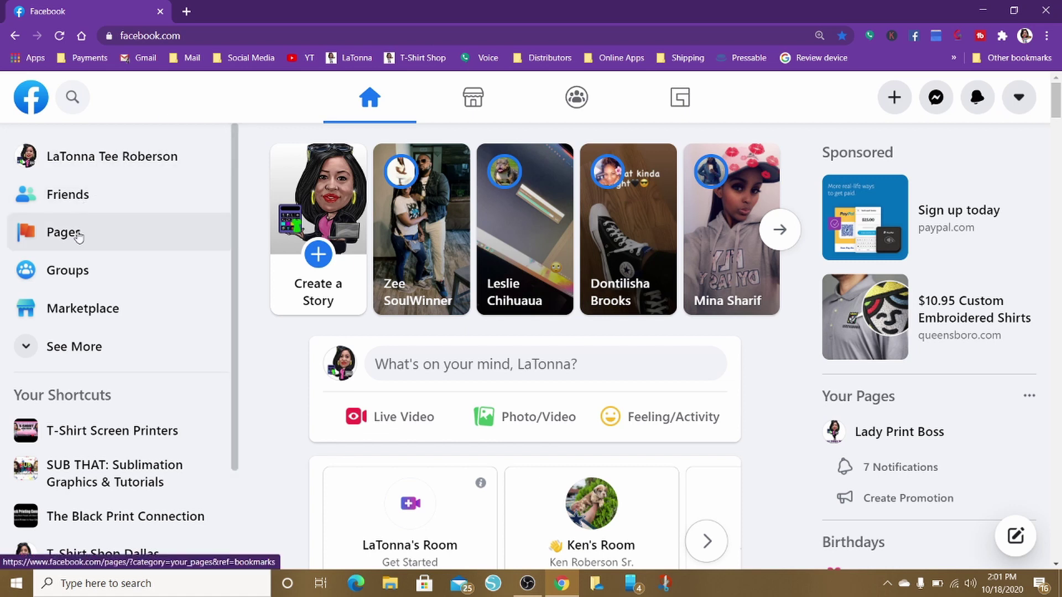
pyautogui.click(80, 236)
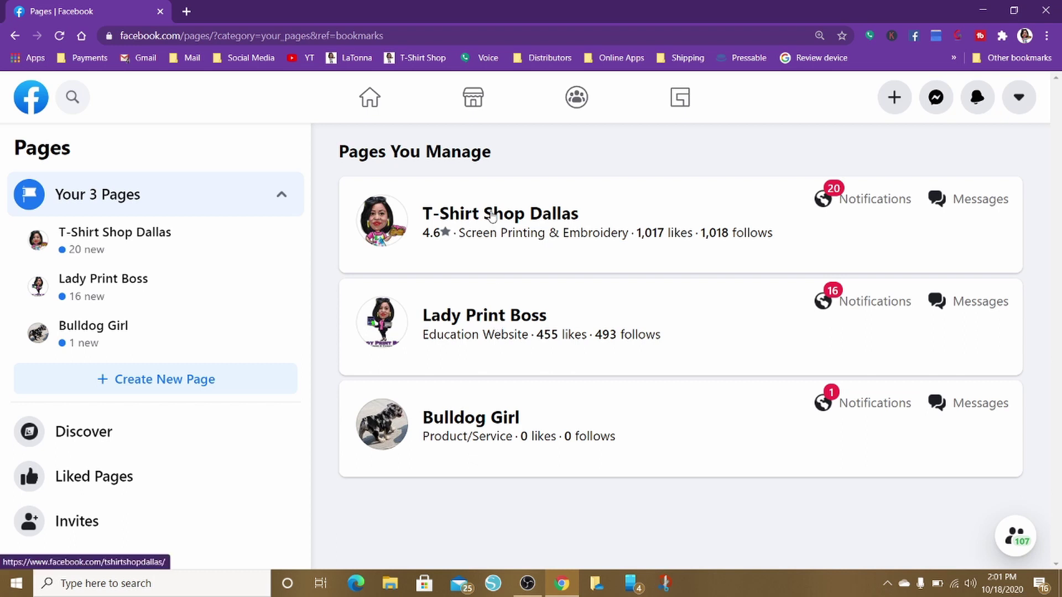
pyautogui.click(492, 214)
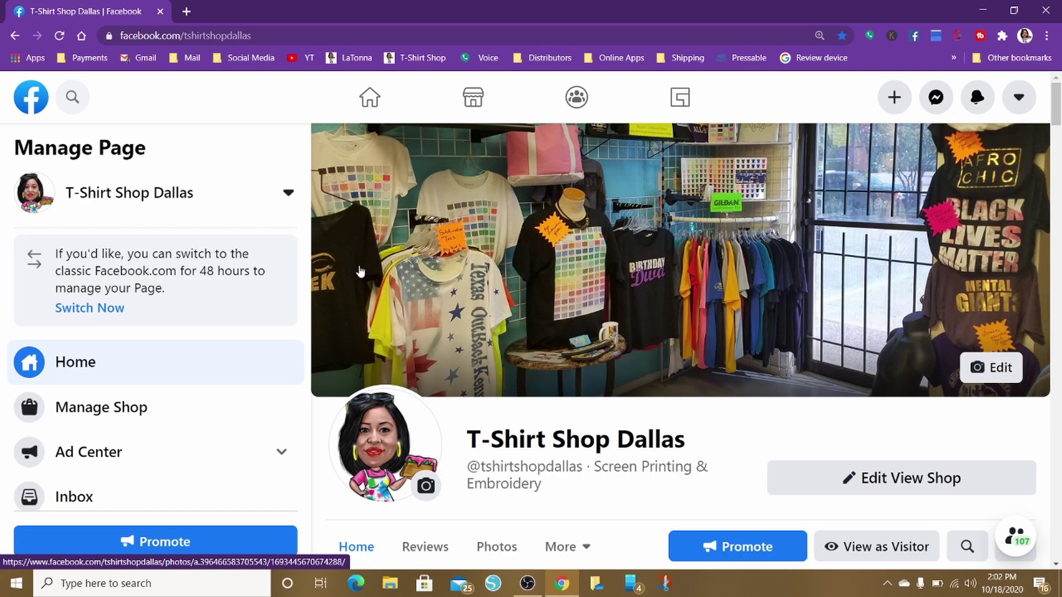
# Reduce Chrome's page zoom from 125% to 100% and scroll down the T-Shirt Shop Dallas page
pyautogui.scroll(-5, 509, 271)
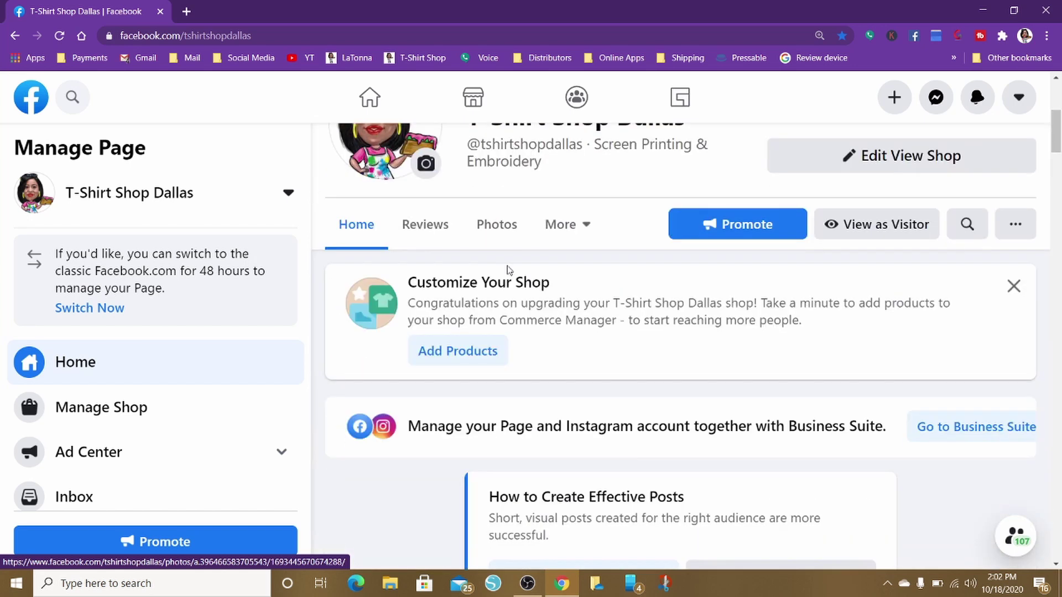
pyautogui.scroll(5, 509, 271)
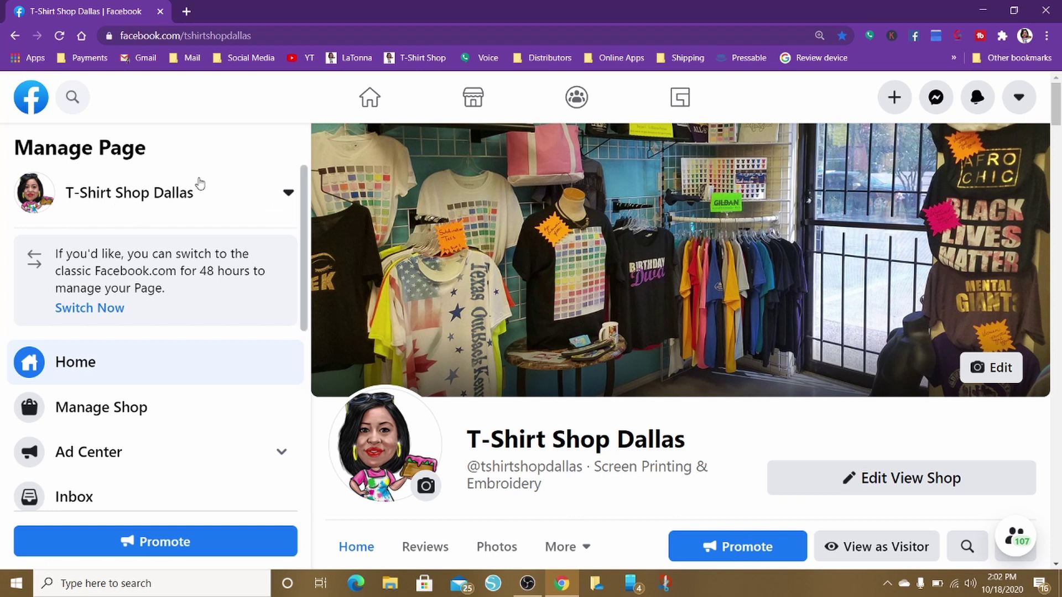
pyautogui.scroll(-3, 200, 183)
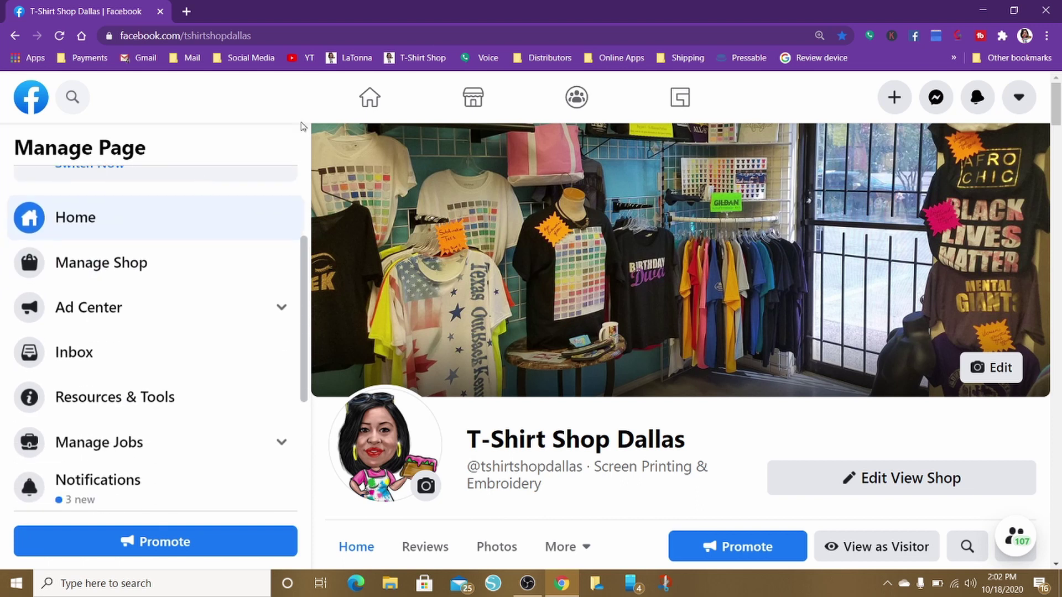
pyautogui.click(1048, 37)
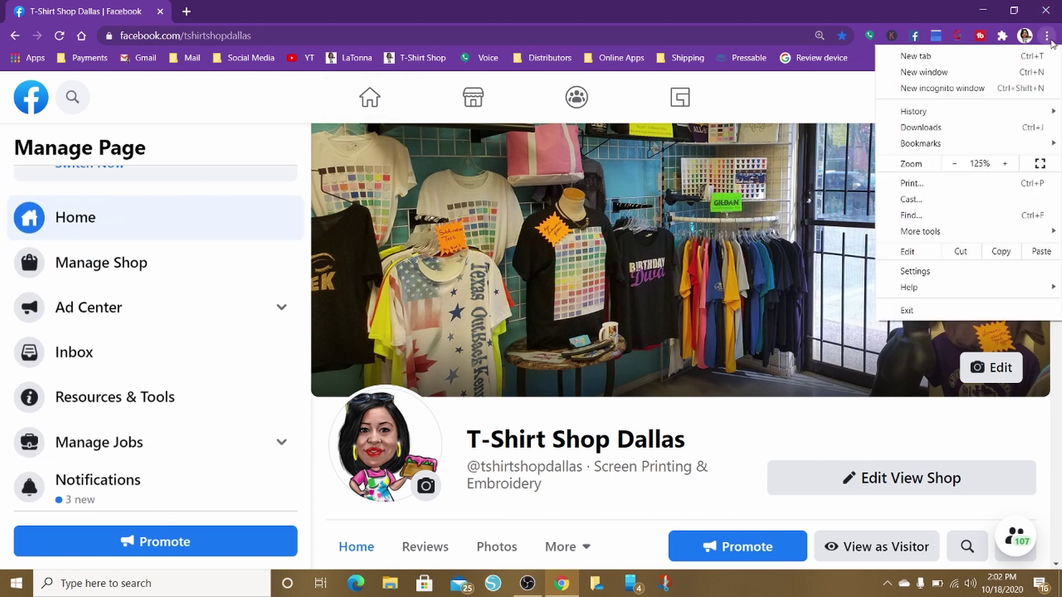
pyautogui.click(962, 173)
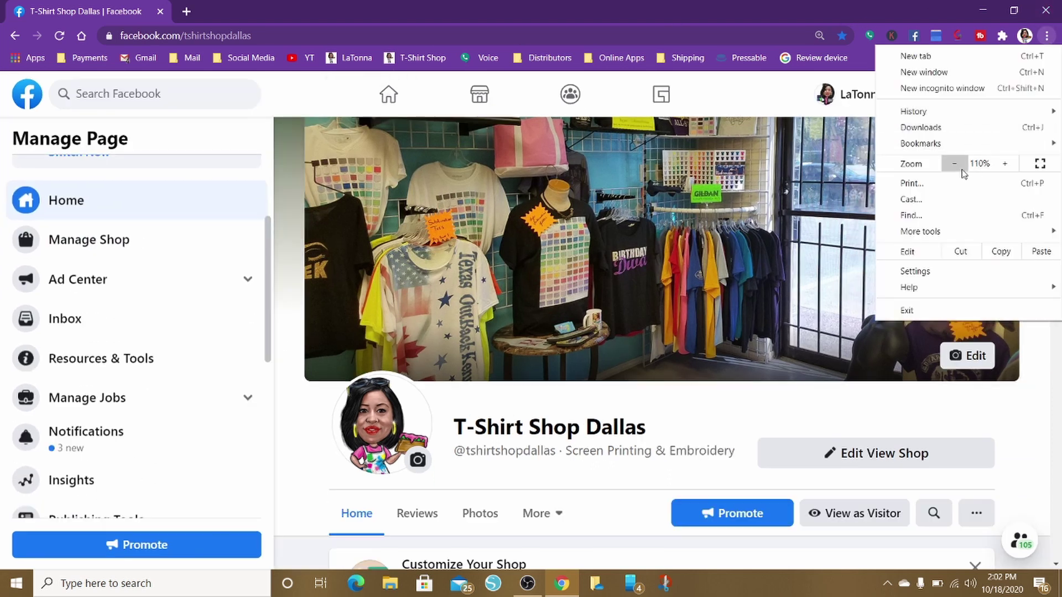
pyautogui.click(962, 173)
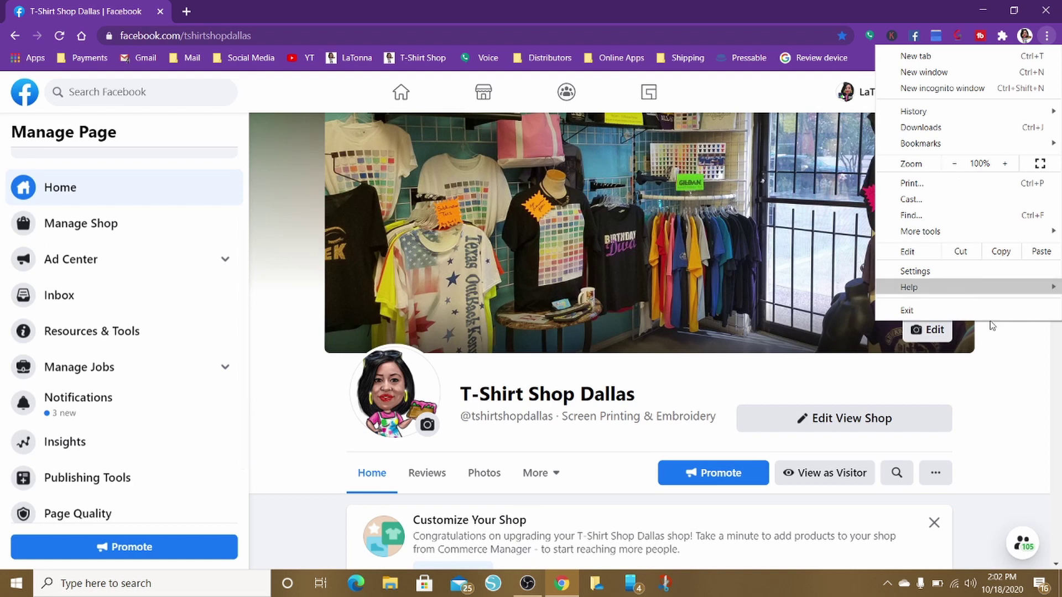
pyautogui.click(1012, 408)
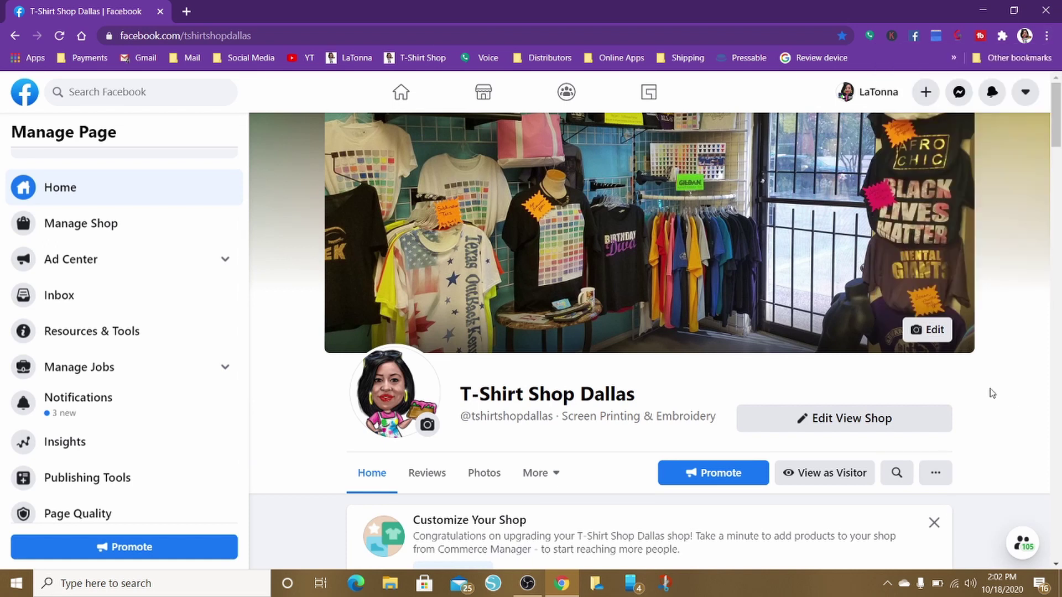
pyautogui.scroll(-10, 991, 394)
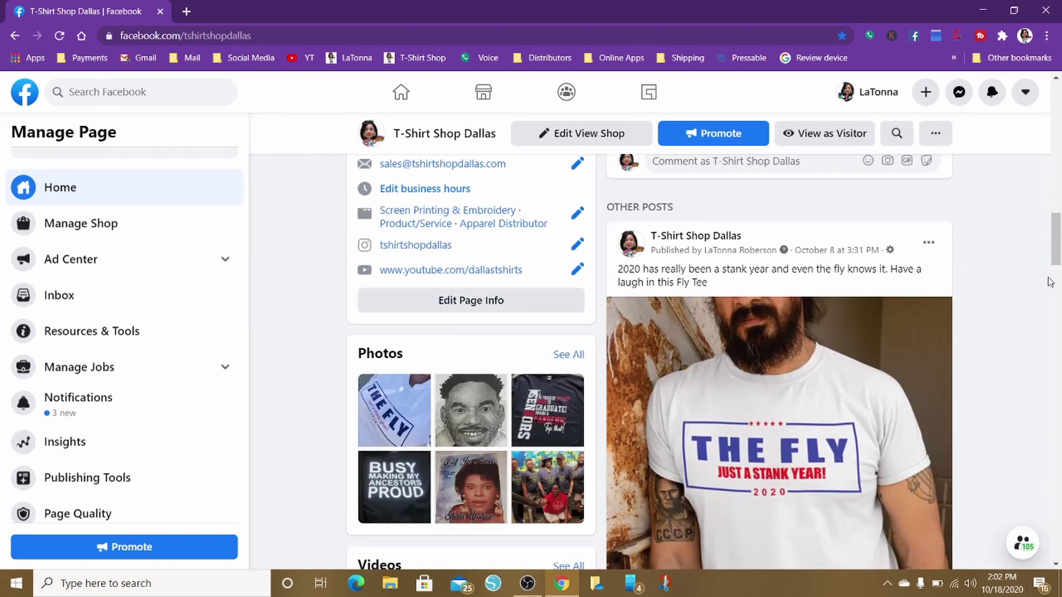
pyautogui.moveTo(1056, 253); pyautogui.dragTo(1049, 88)
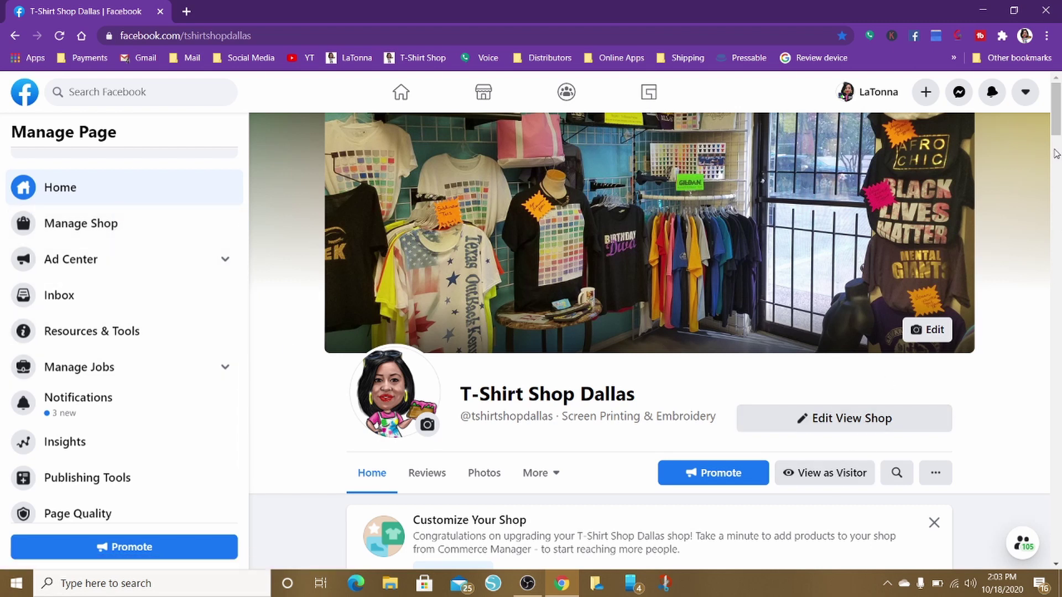
# Switch to visitor view, scroll to the Shop card, and open the Racially Motivated T-Shirt listing
pyautogui.click(813, 474)
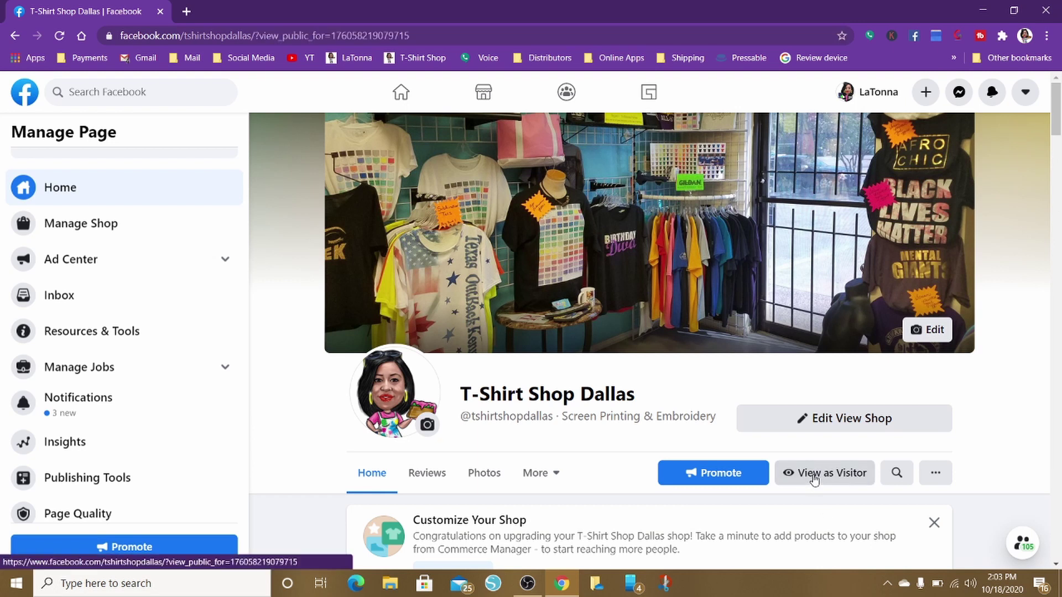
pyautogui.moveTo(1058, 165); pyautogui.dragTo(1059, 184)
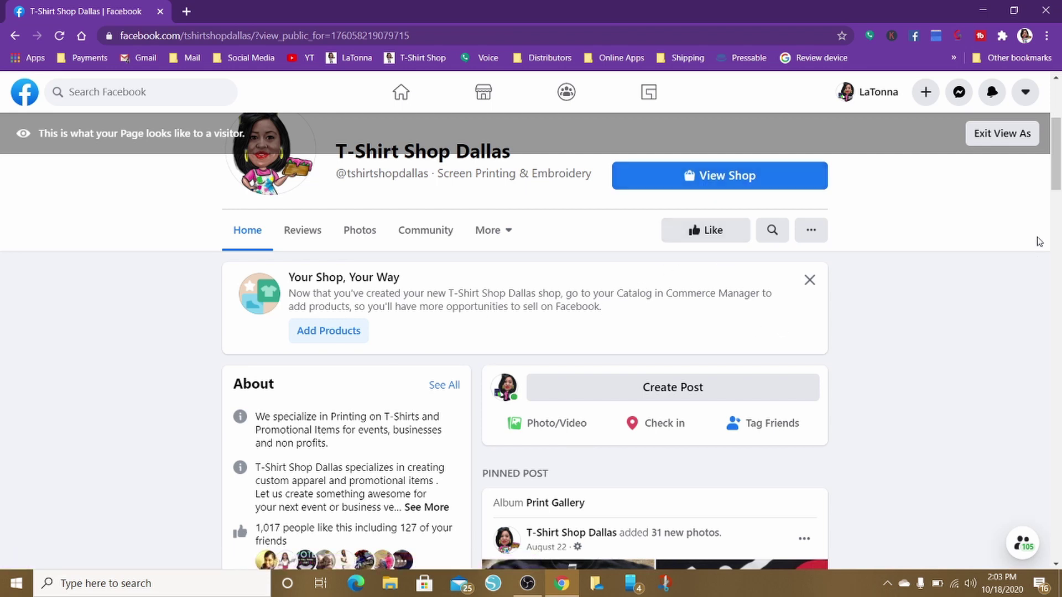
pyautogui.moveTo(1059, 178); pyautogui.dragTo(1060, 224)
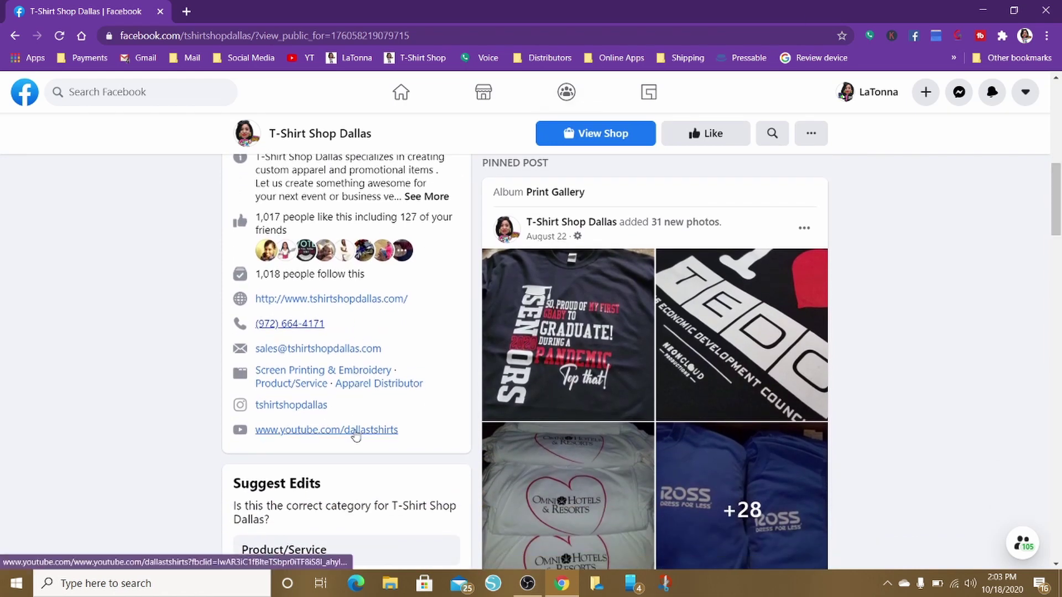
pyautogui.scroll(-12, 686, 380)
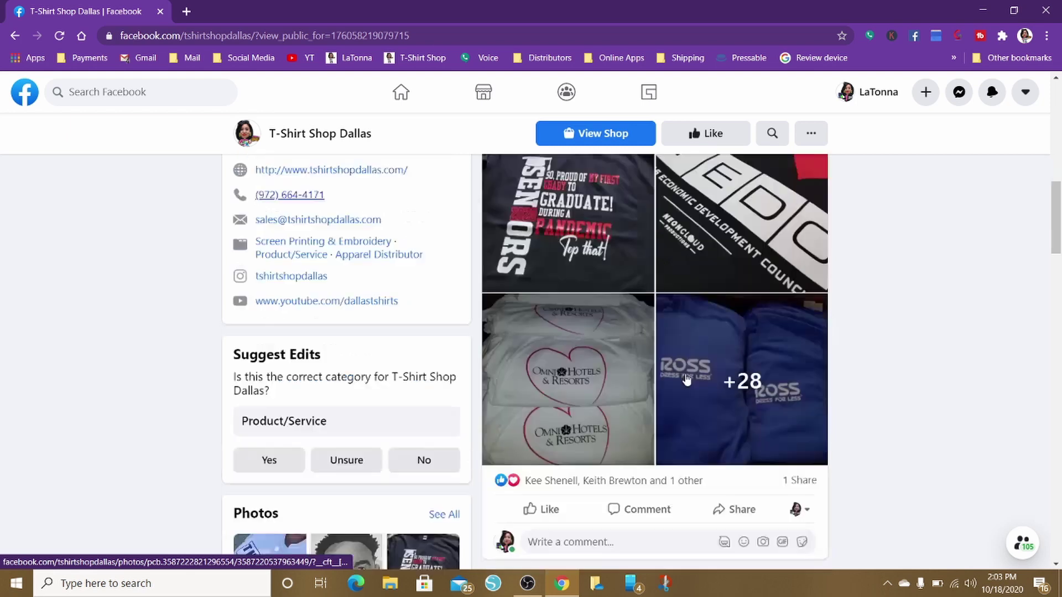
pyautogui.scroll(-6, 686, 380)
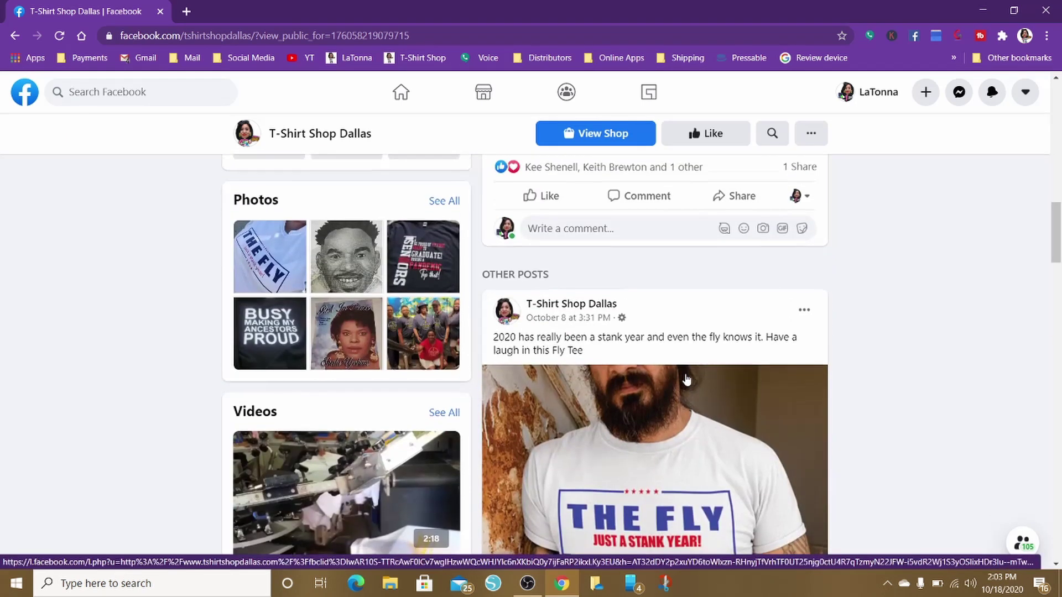
pyautogui.scroll(7, 686, 380)
pyautogui.scroll(-5, 685, 379)
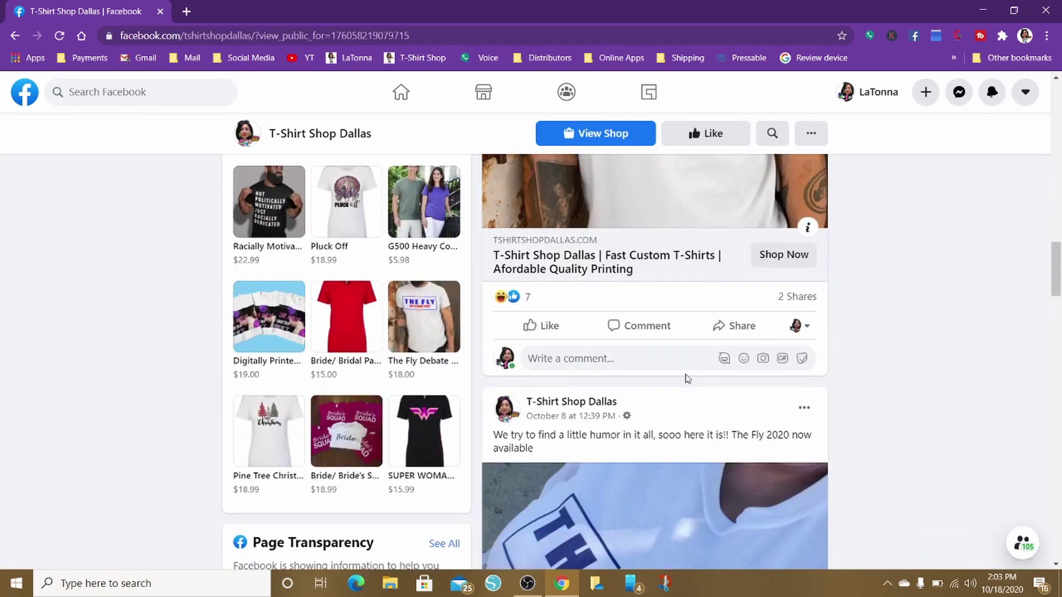
pyautogui.scroll(-1, 686, 380)
pyautogui.scroll(3, 686, 380)
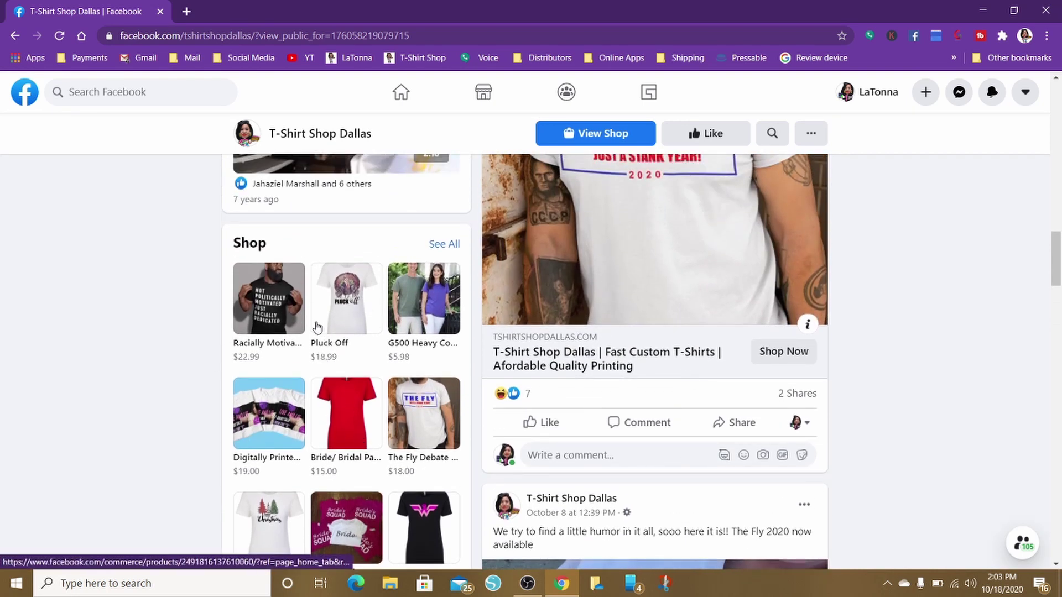
pyautogui.click(280, 306)
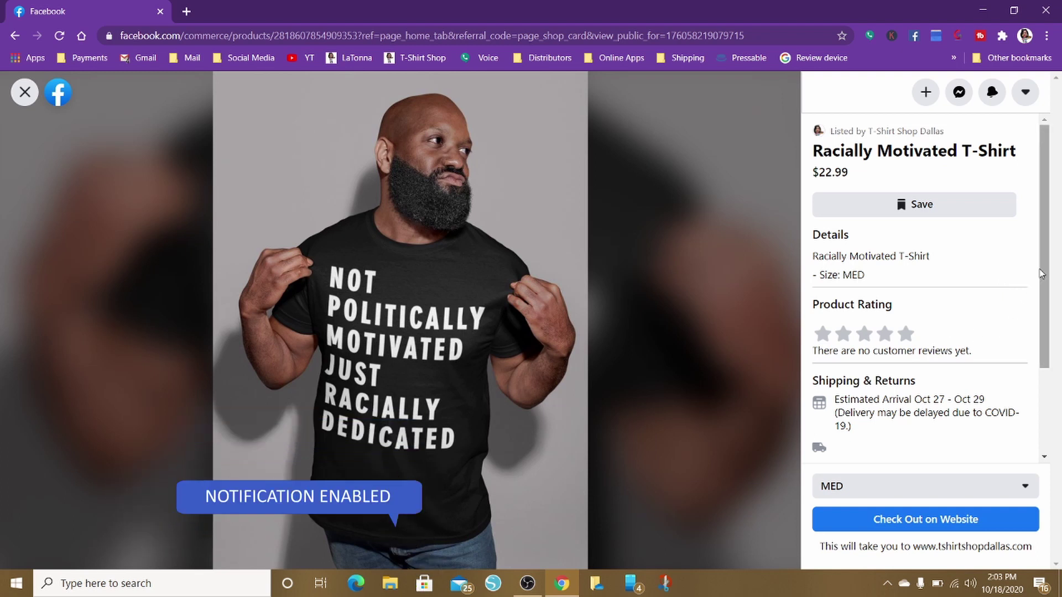
# Select size 3X ($24.99) for the Racially Motivated T-Shirt and check it out on the shop website
pyautogui.moveTo(1049, 268); pyautogui.dragTo(1060, 382)
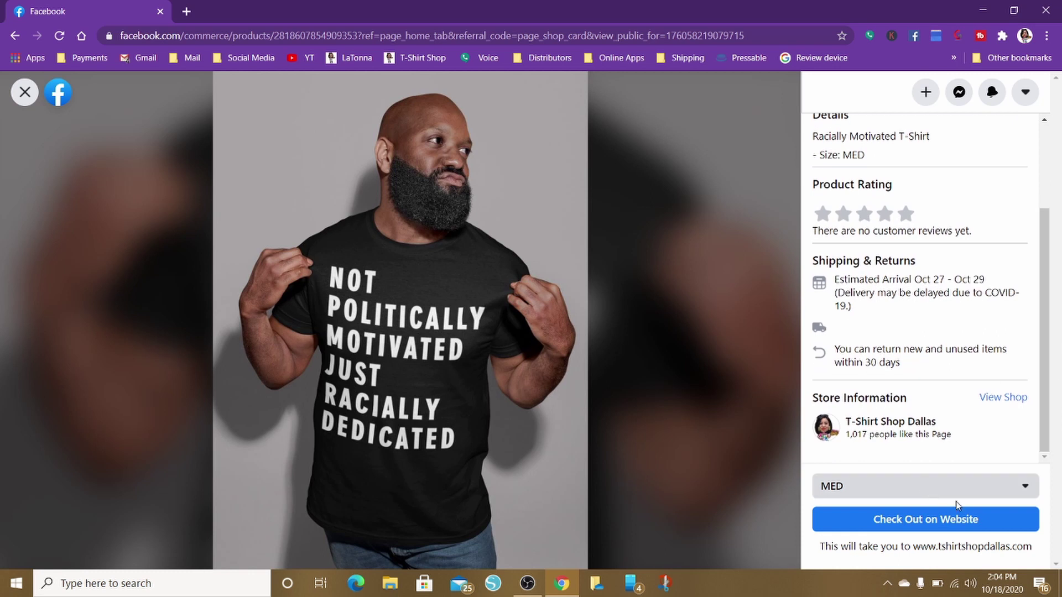
pyautogui.click(1026, 497)
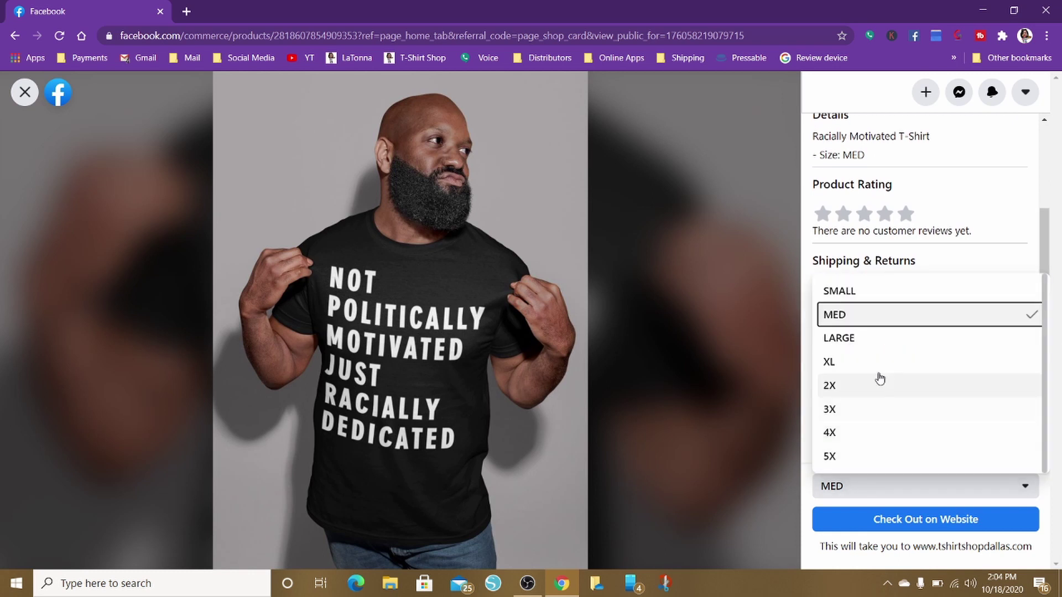
pyautogui.click(854, 341)
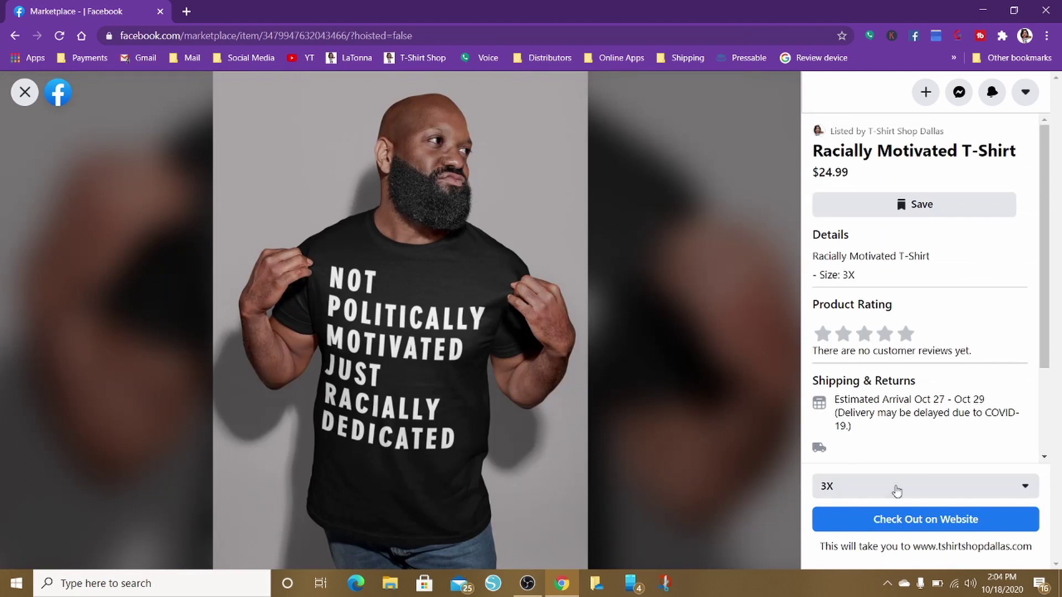
pyautogui.click(916, 528)
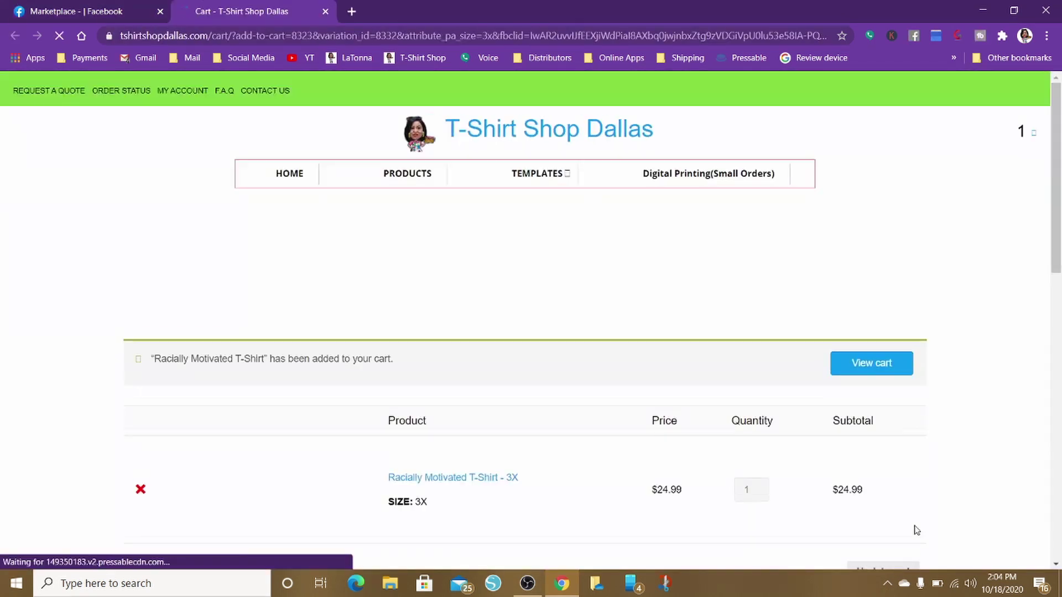
pyautogui.scroll(-5, 850, 349)
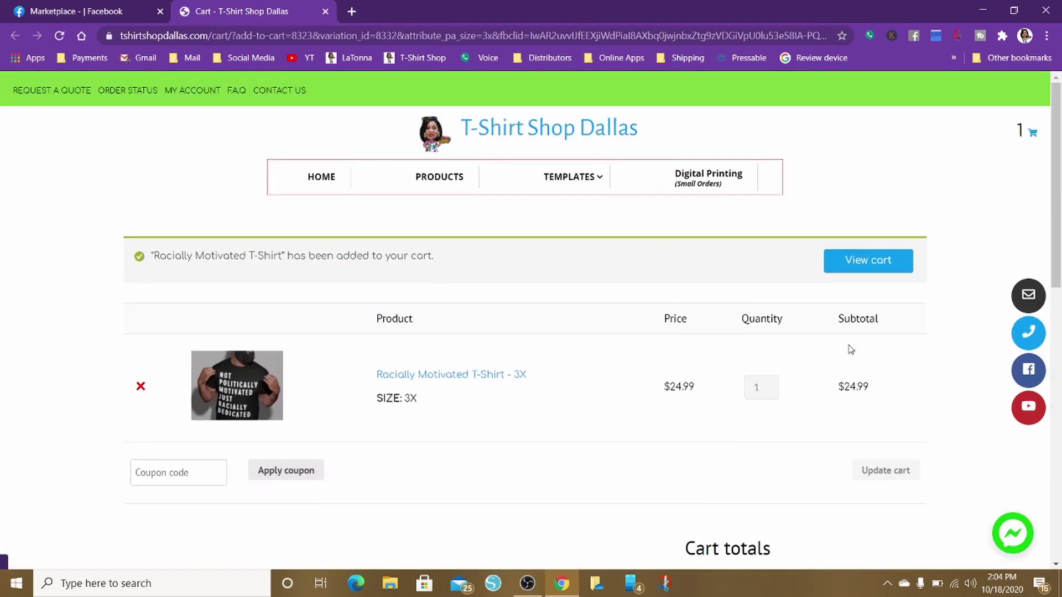
pyautogui.scroll(-8, 850, 349)
pyautogui.scroll(4, 850, 349)
pyautogui.scroll(5, 850, 349)
pyautogui.click(64, 12)
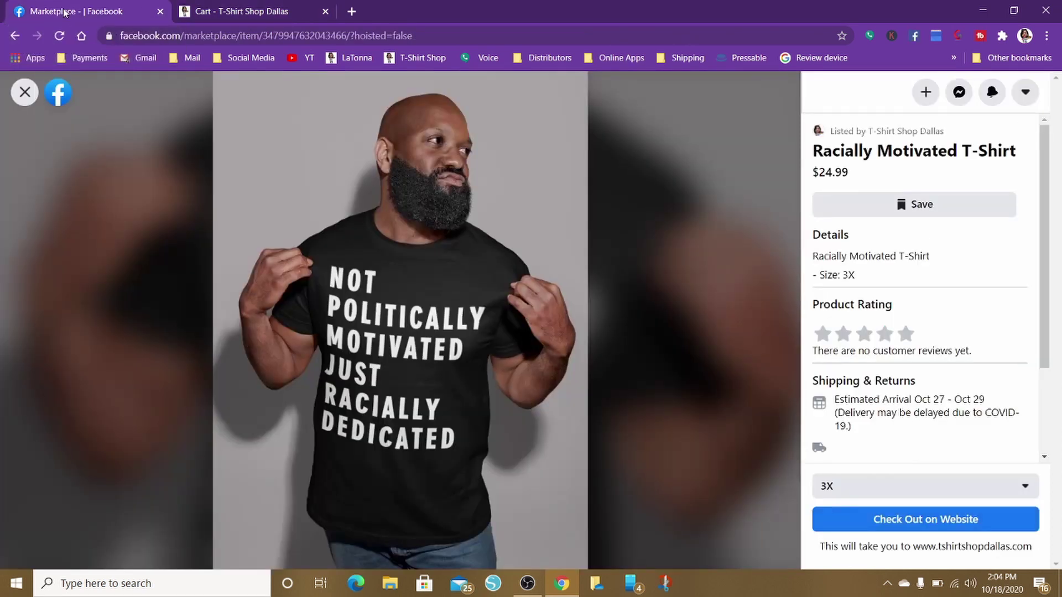
pyautogui.click(25, 93)
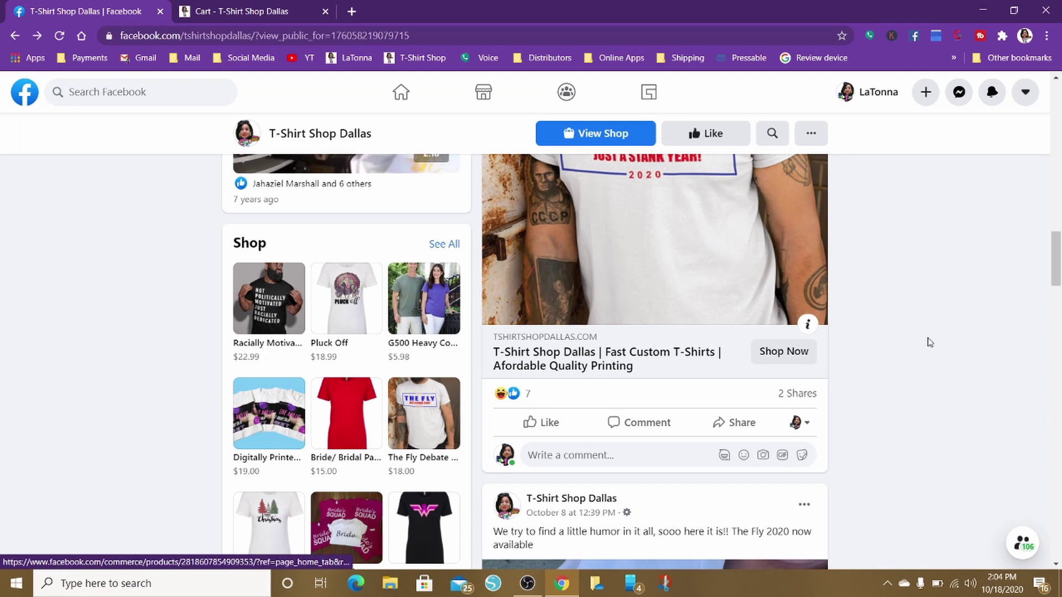
pyautogui.scroll(-1, 1004, 386)
pyautogui.scroll(8, 978, 393)
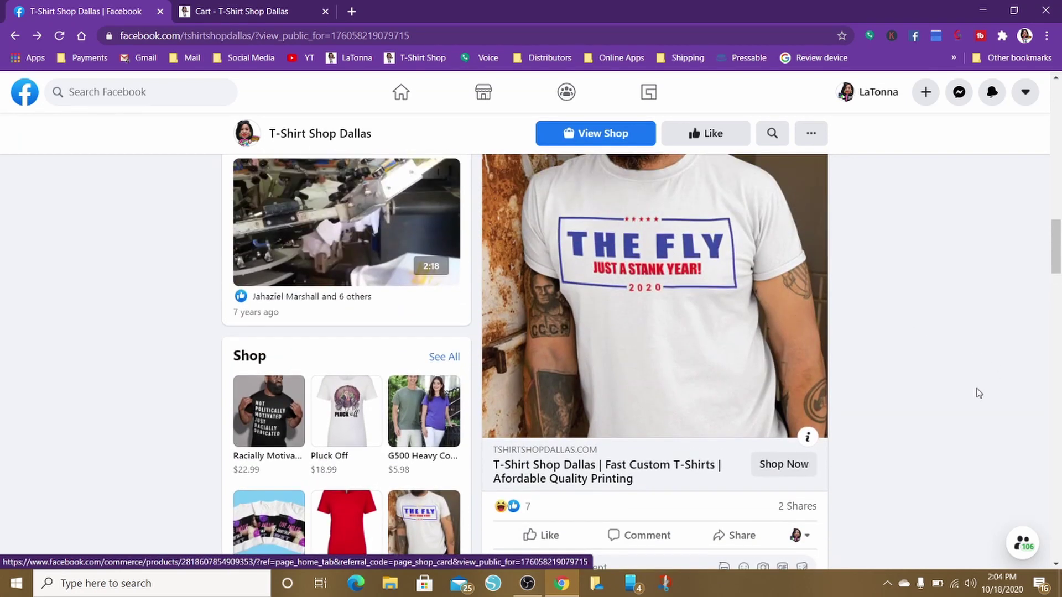
pyautogui.scroll(5, 977, 393)
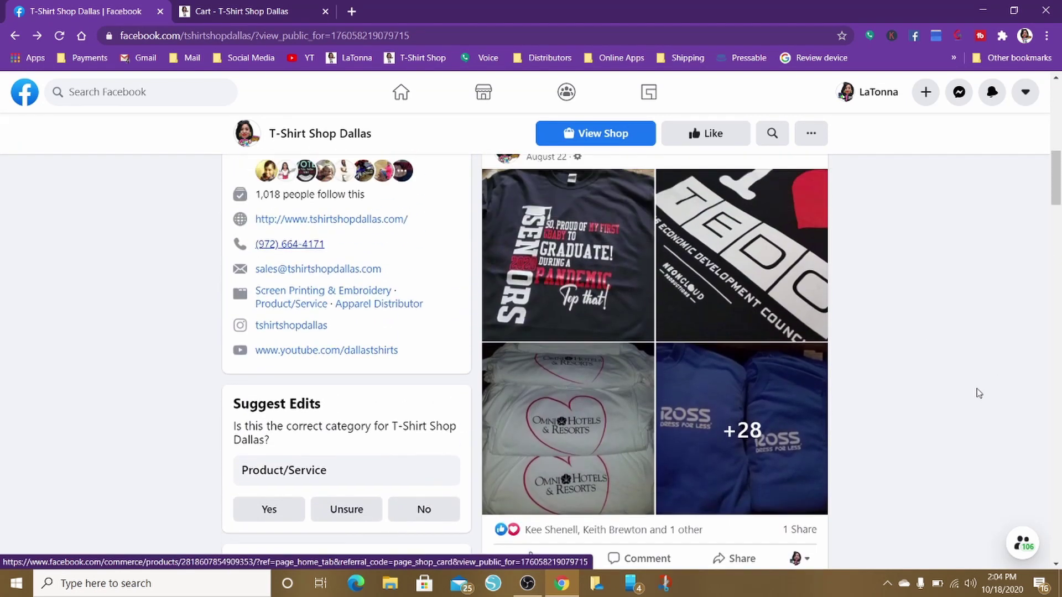
pyautogui.scroll(8, 978, 393)
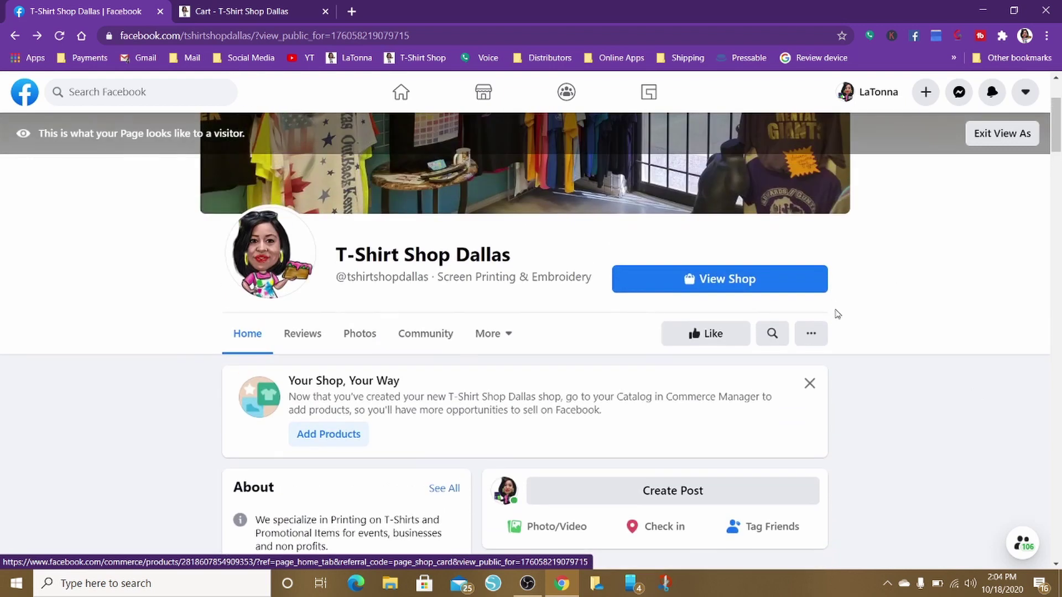
pyautogui.click(742, 281)
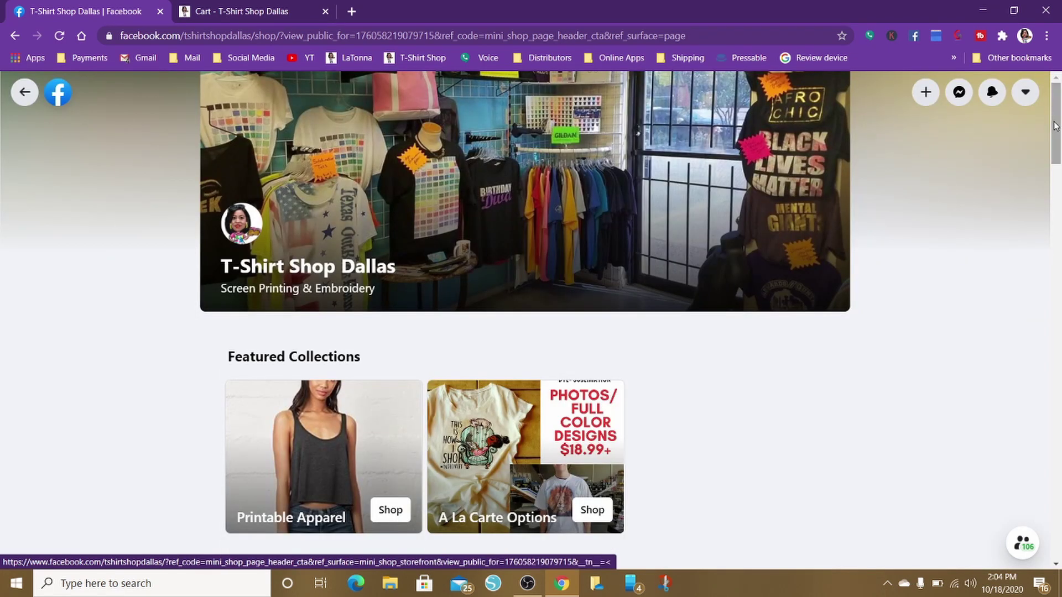
pyautogui.moveTo(1054, 126); pyautogui.dragTo(1061, 216)
pyautogui.moveTo(1060, 227); pyautogui.dragTo(1058, 145)
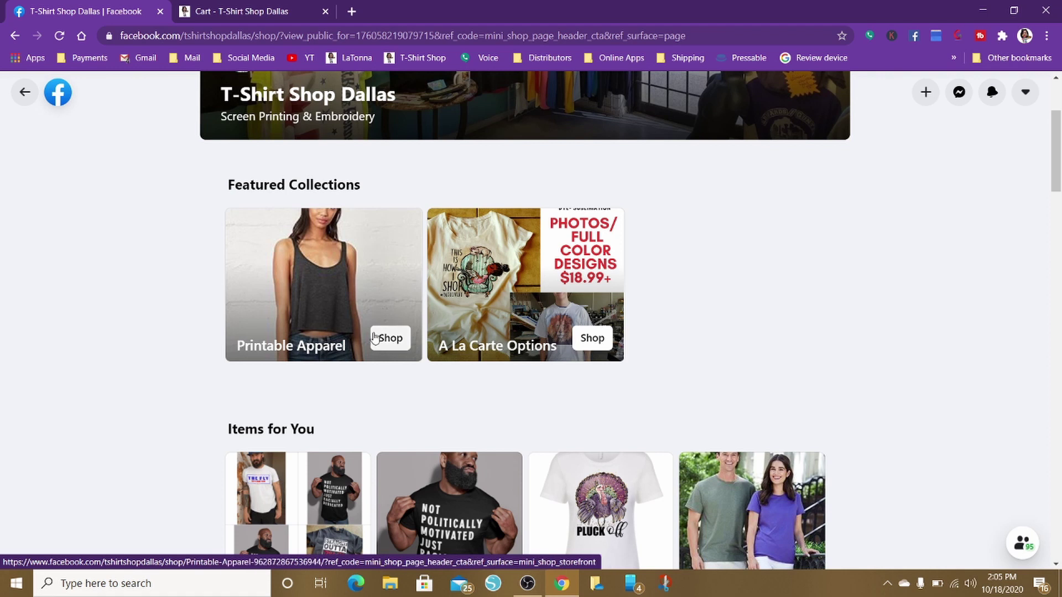
# Browse the Printable Apparel collection, then go back twice to the T-Shirt Shop Dallas page
pyautogui.click(387, 341)
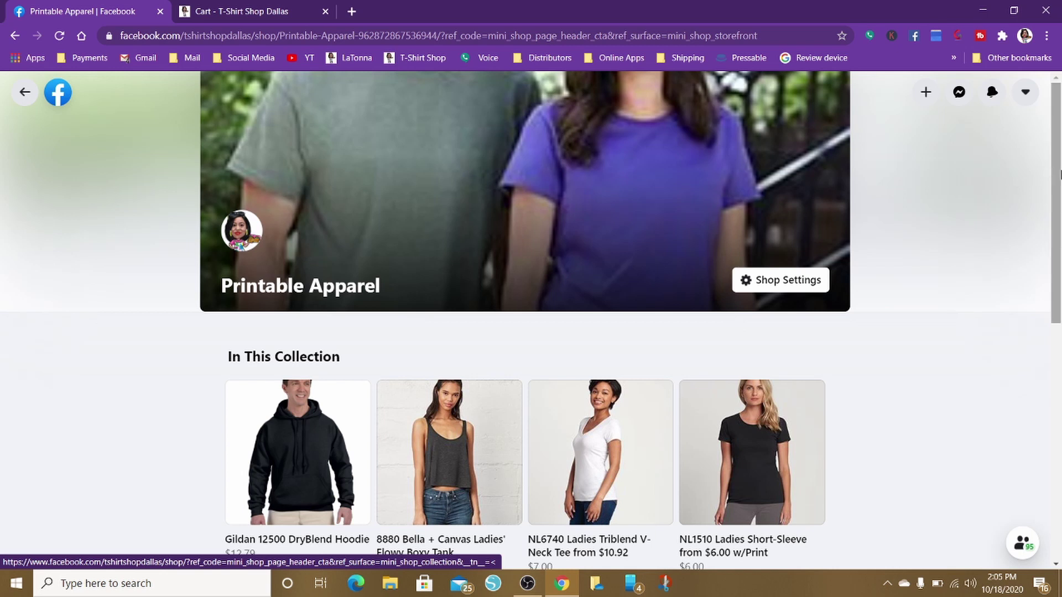
pyautogui.moveTo(1057, 174); pyautogui.dragTo(1060, 301)
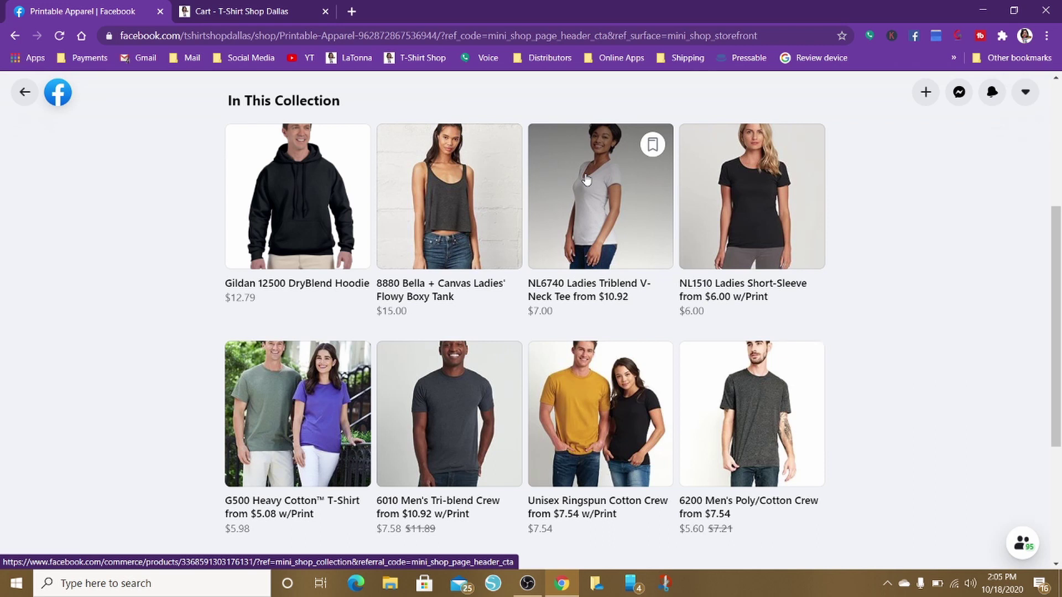
pyautogui.click(22, 92)
pyautogui.click(22, 93)
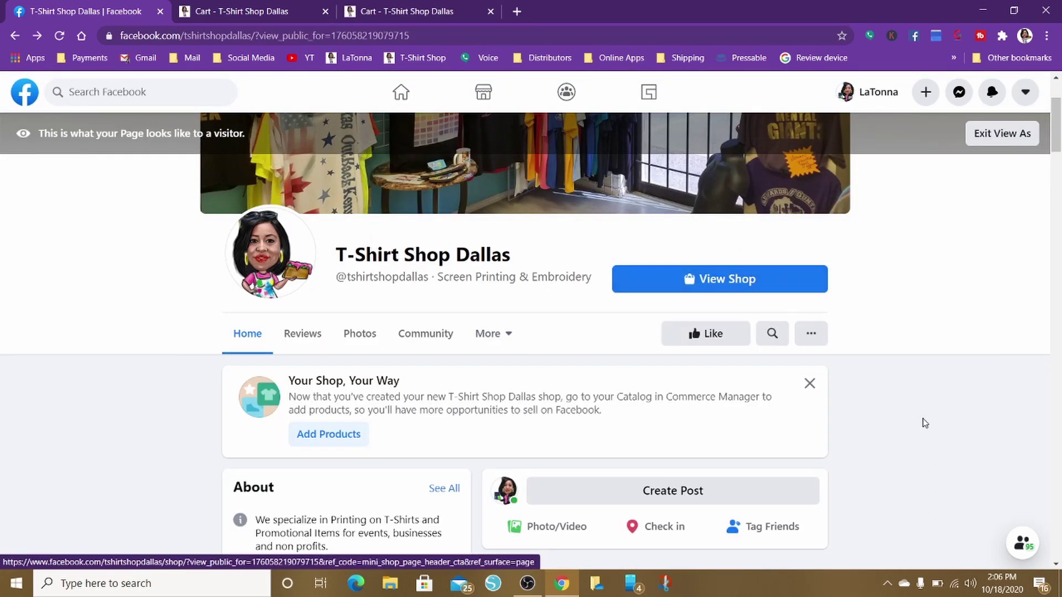
pyautogui.scroll(-15, 924, 423)
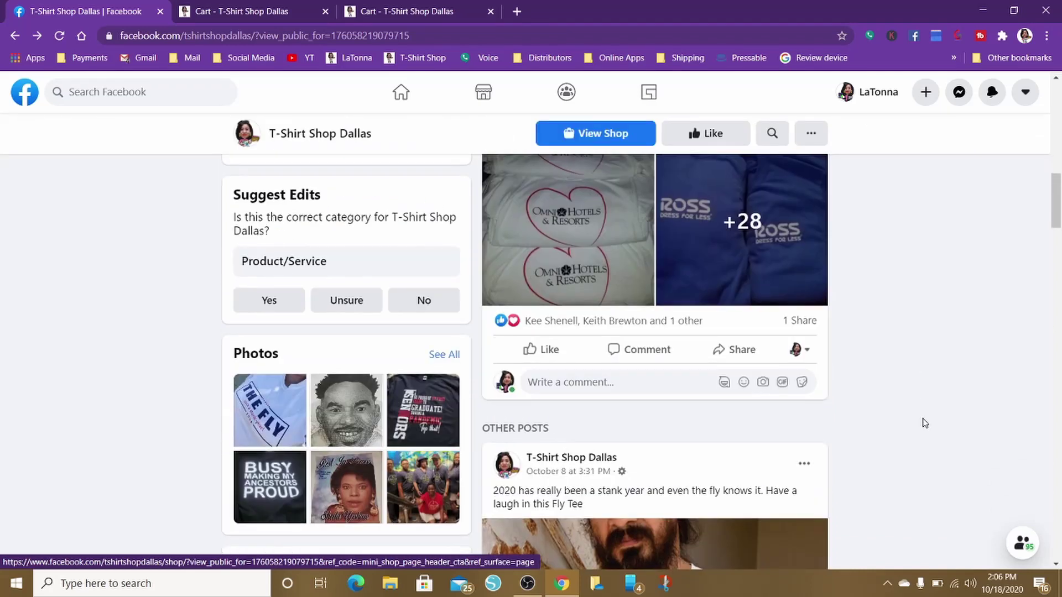
pyautogui.scroll(-5, 924, 423)
pyautogui.scroll(20, 924, 423)
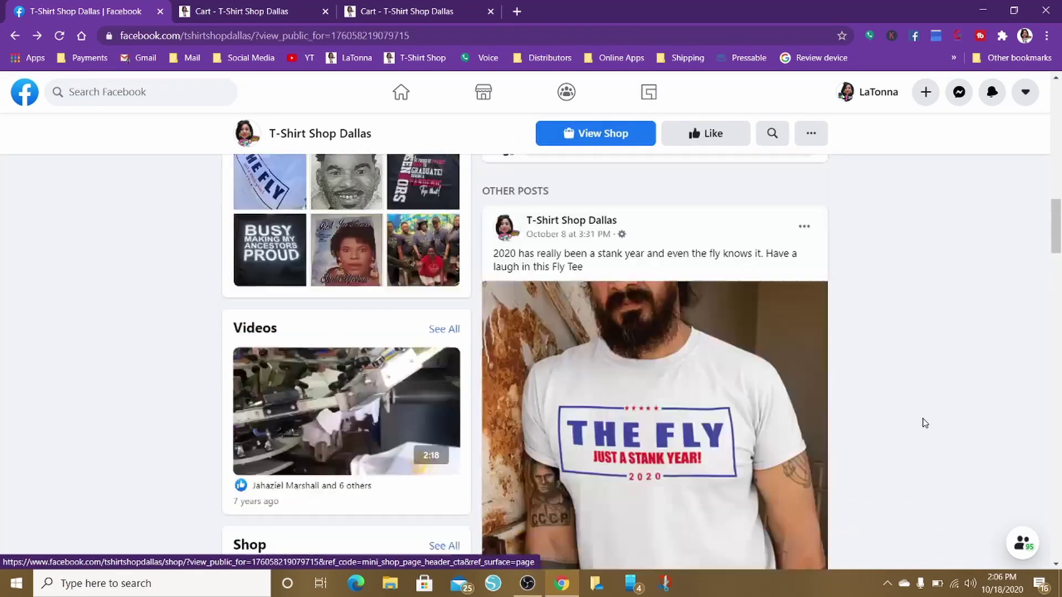
pyautogui.scroll(-5, 924, 423)
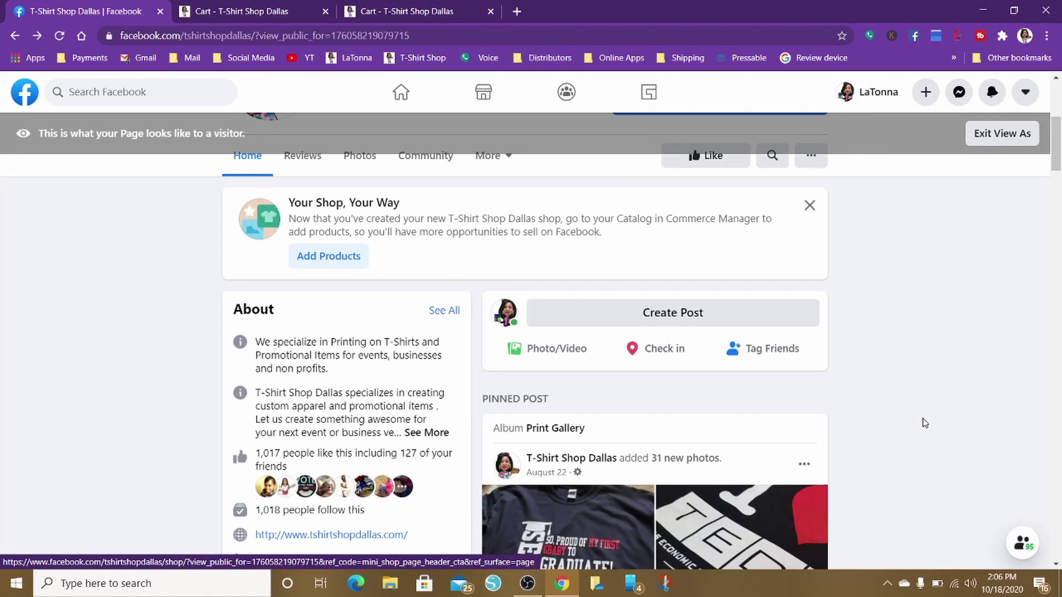
pyautogui.scroll(-3, 924, 423)
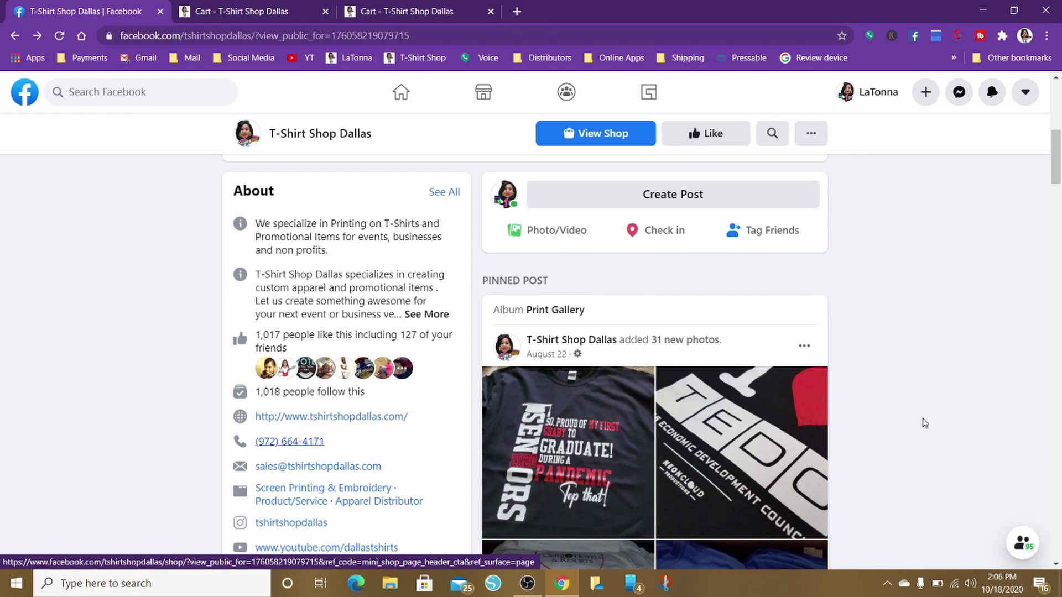
pyautogui.scroll(-2, 924, 423)
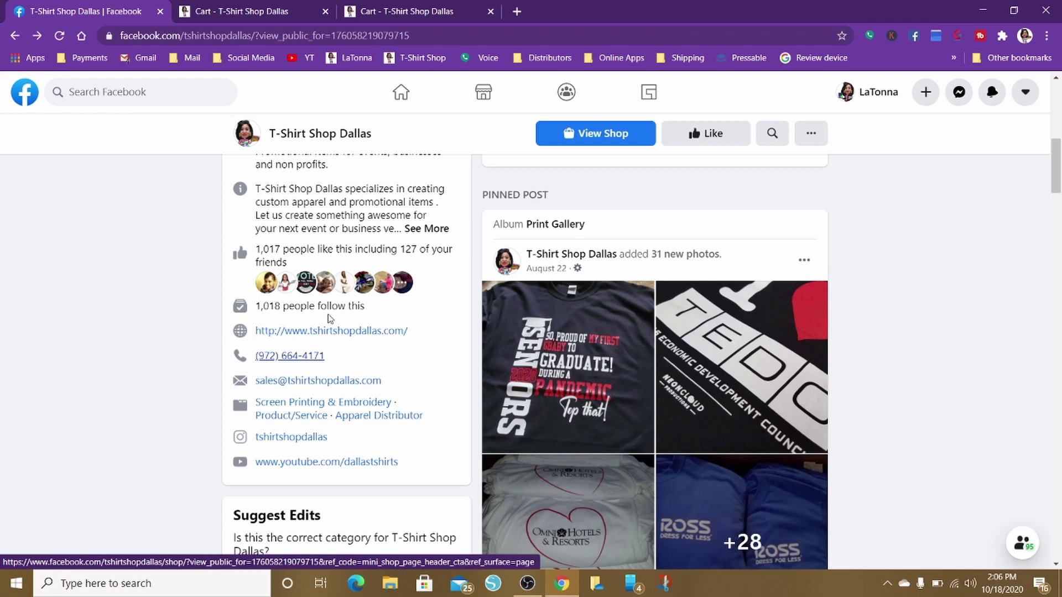
pyautogui.scroll(-5, 330, 318)
pyautogui.scroll(5, 331, 319)
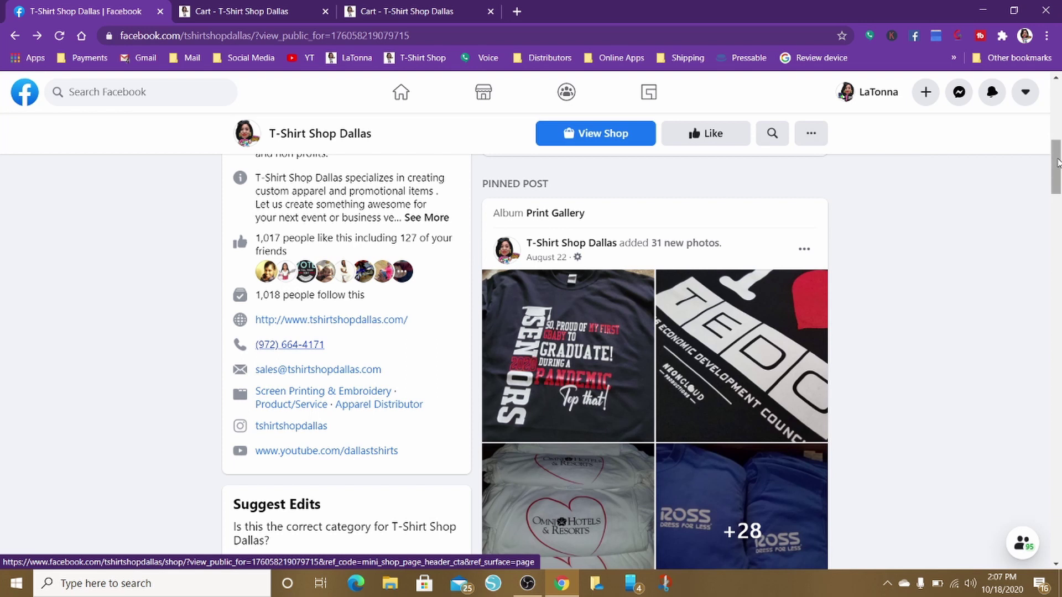
pyautogui.moveTo(1058, 161)
pyautogui.mouseDown()
pyautogui.moveTo(1058, 120)
pyautogui.moveTo(1059, 186)
pyautogui.moveTo(1057, 150)
pyautogui.mouseUp()
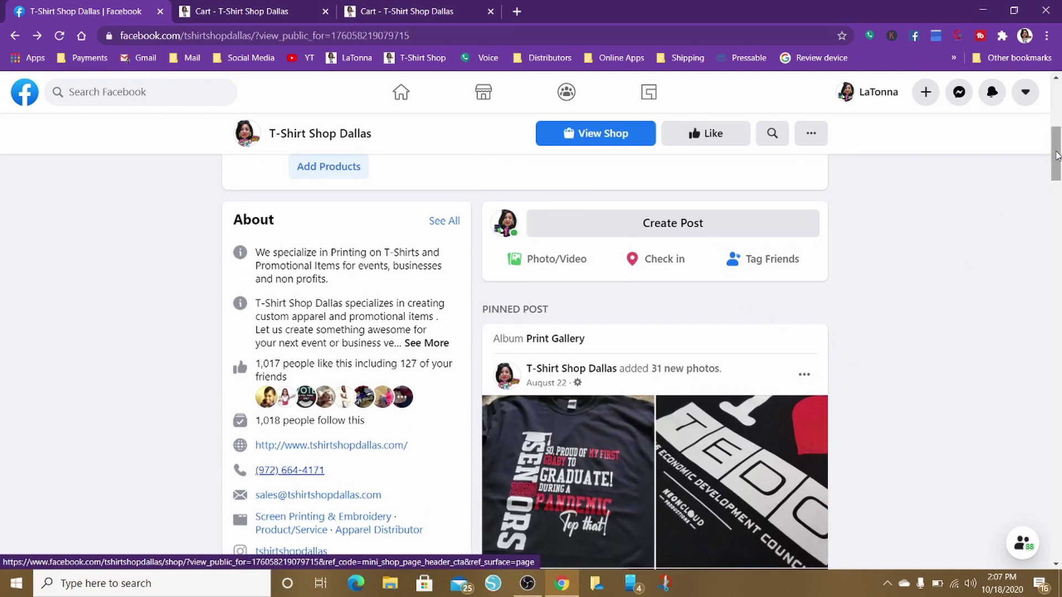
pyautogui.moveTo(1057, 156); pyautogui.dragTo(1059, 244)
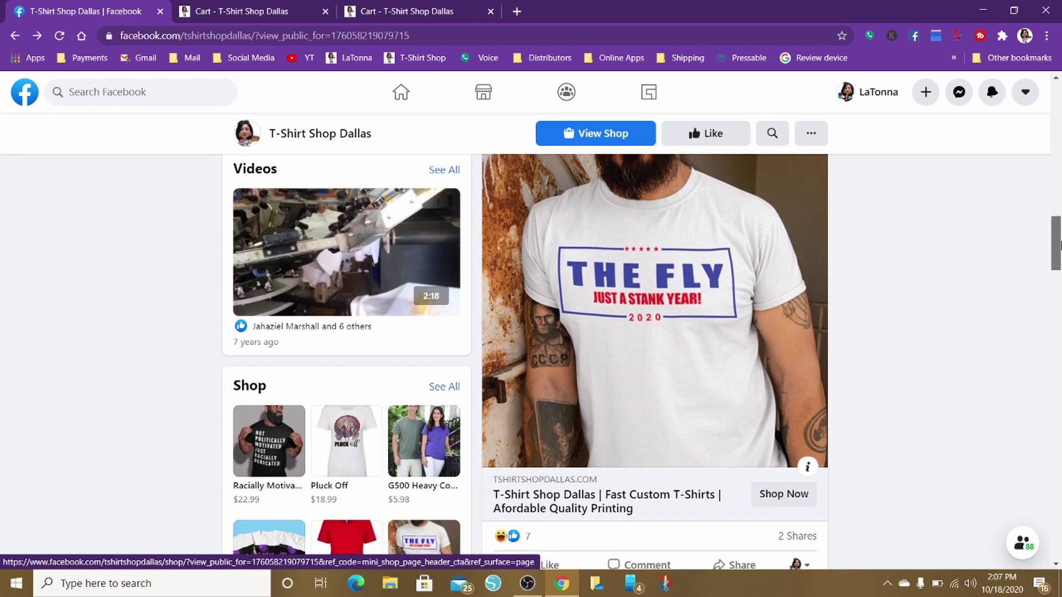
pyautogui.moveTo(1060, 245); pyautogui.dragTo(1059, 244)
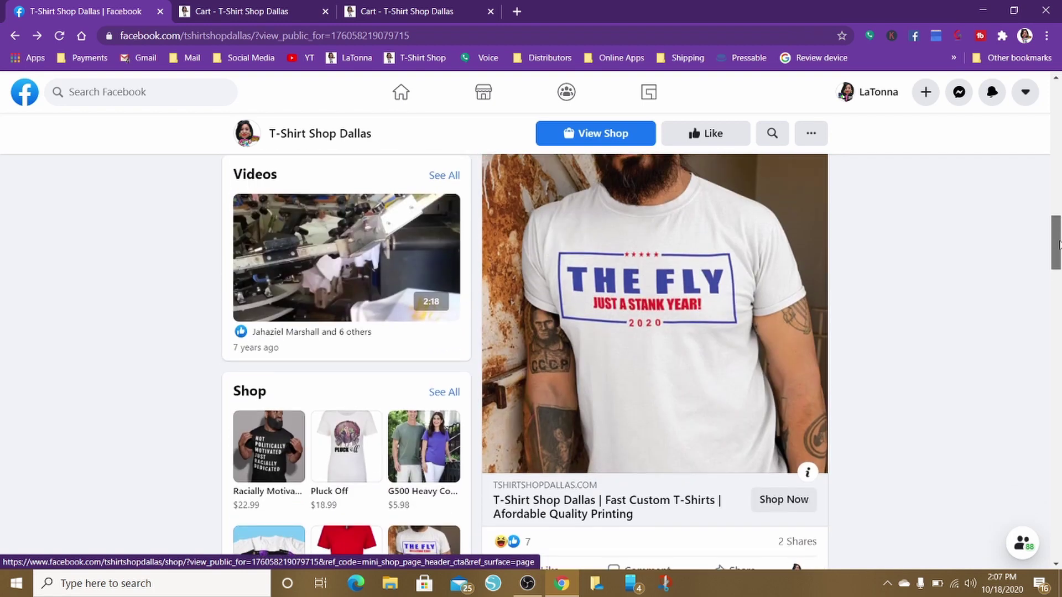
pyautogui.moveTo(1060, 244); pyautogui.dragTo(1060, 534)
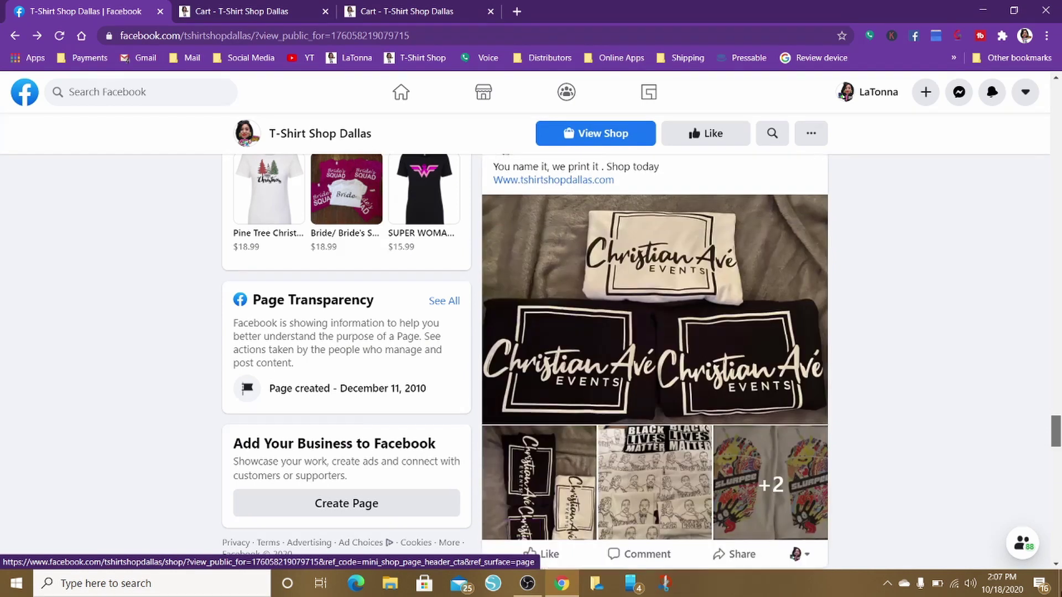
pyautogui.moveTo(1056, 432); pyautogui.dragTo(1056, 436)
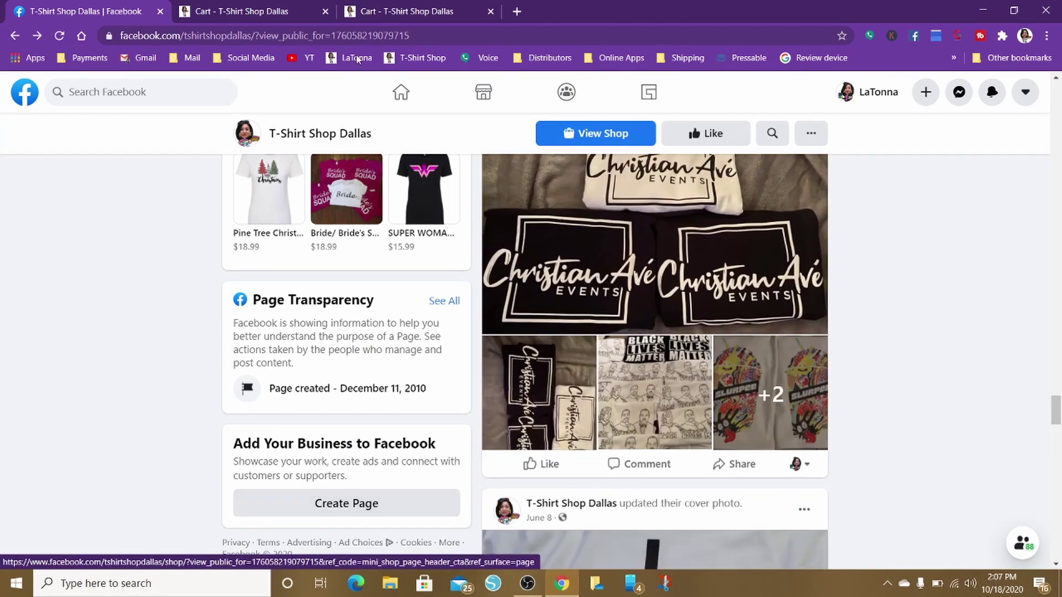
# Open the personal profile, scroll through it, and bring up the + Create menu
pyautogui.click(878, 95)
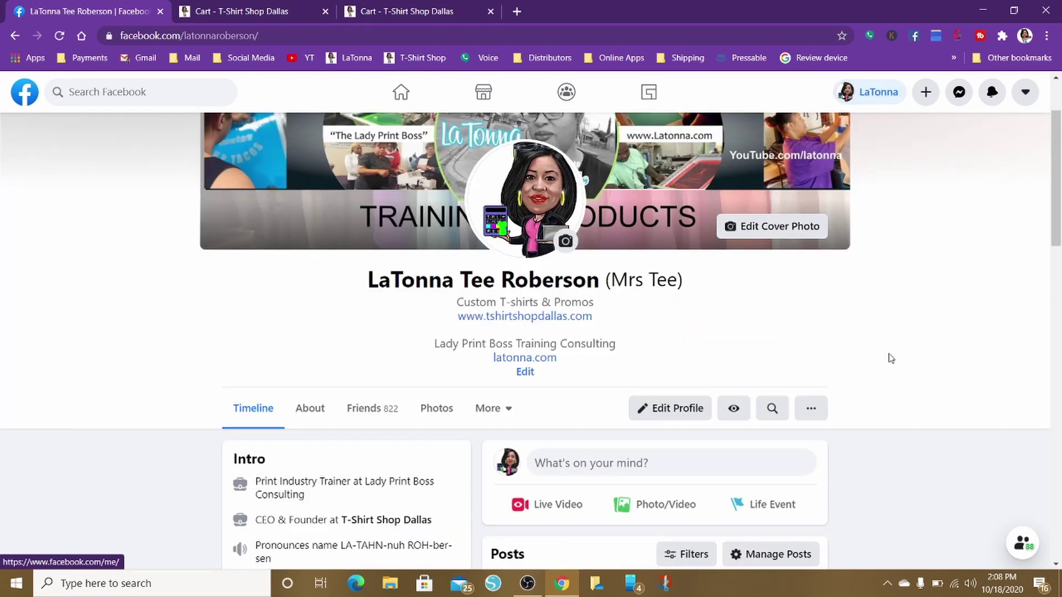
pyautogui.scroll(-15, 890, 358)
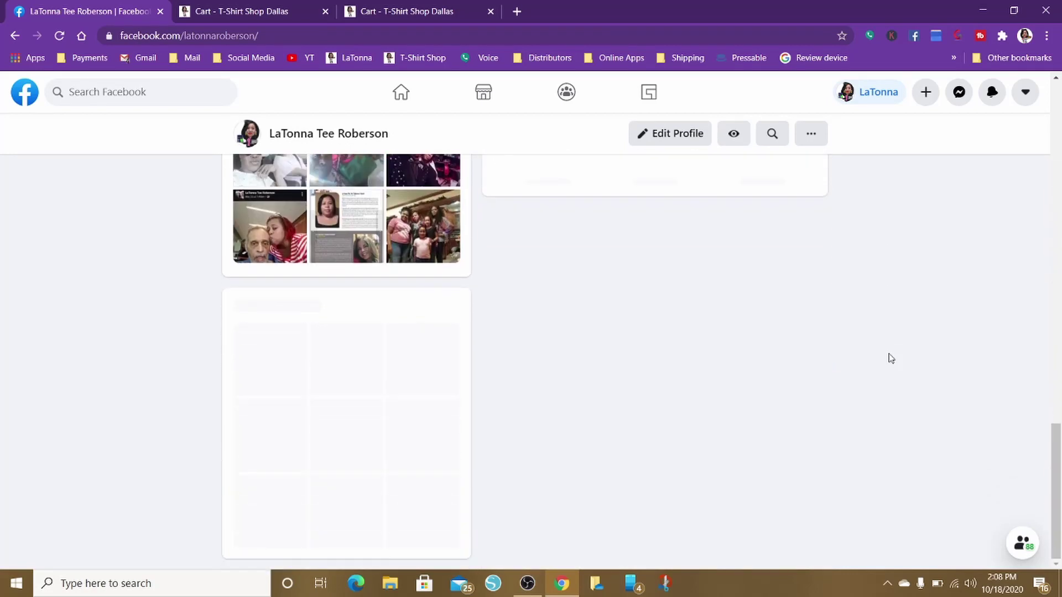
pyautogui.press('Home')
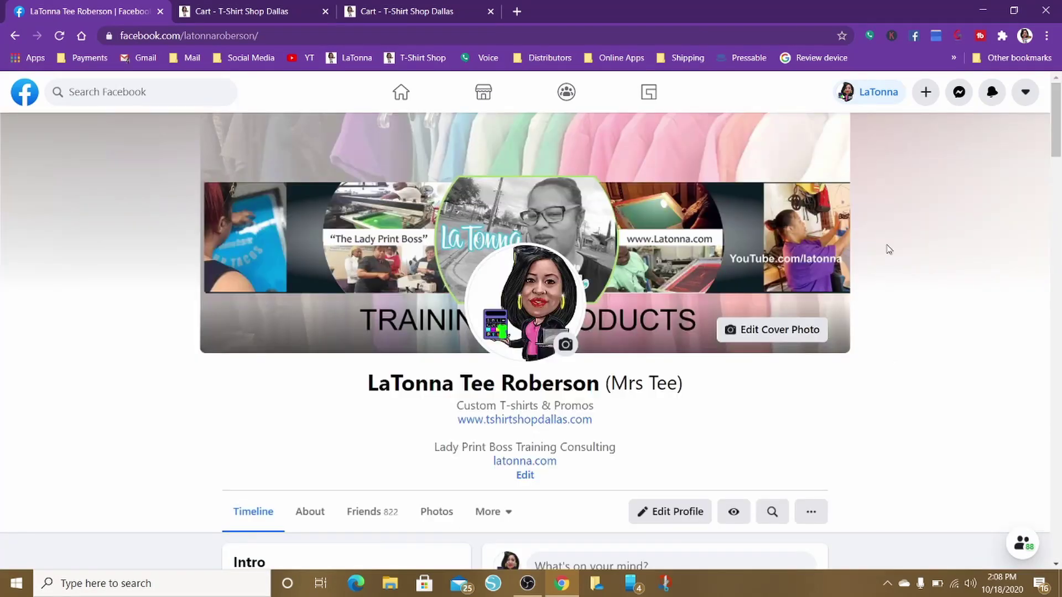
pyautogui.scroll(-1, 889, 248)
pyautogui.scroll(1, 889, 249)
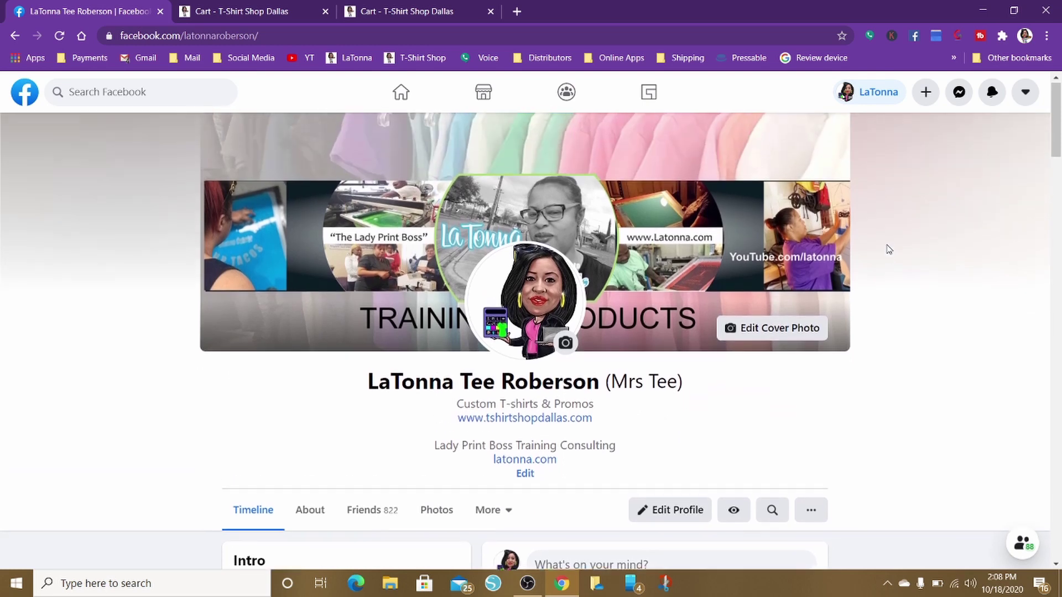
pyautogui.scroll(-10, 888, 249)
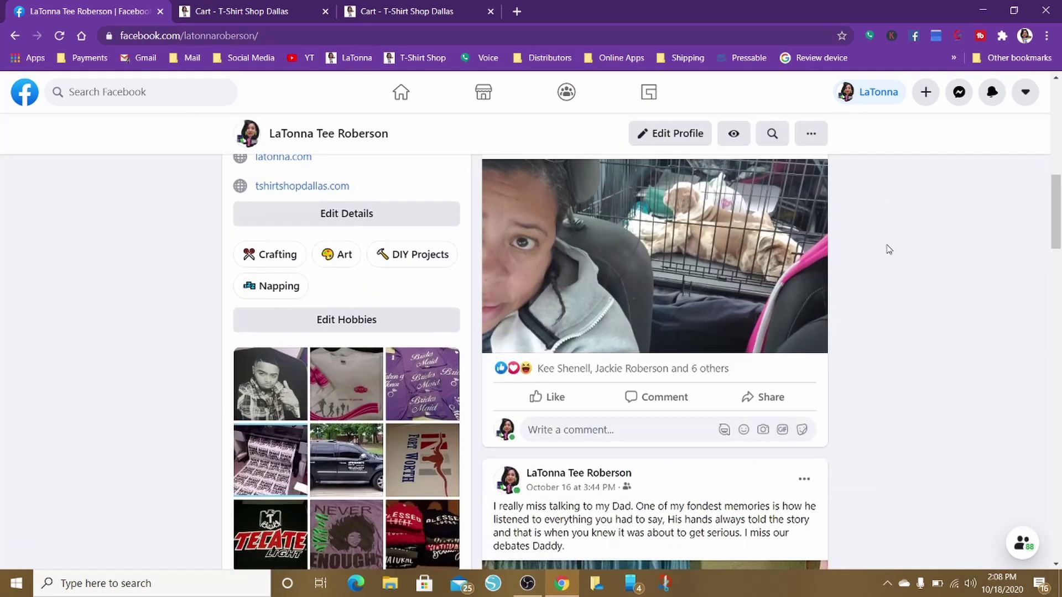
pyautogui.scroll(-3, 889, 249)
pyautogui.scroll(15, 889, 249)
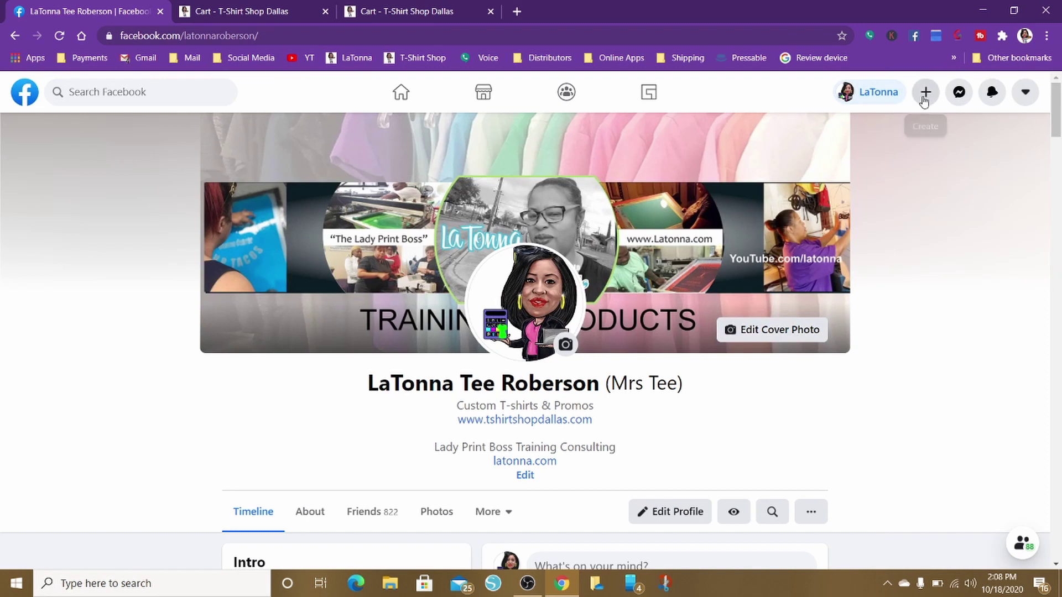
pyautogui.click(924, 97)
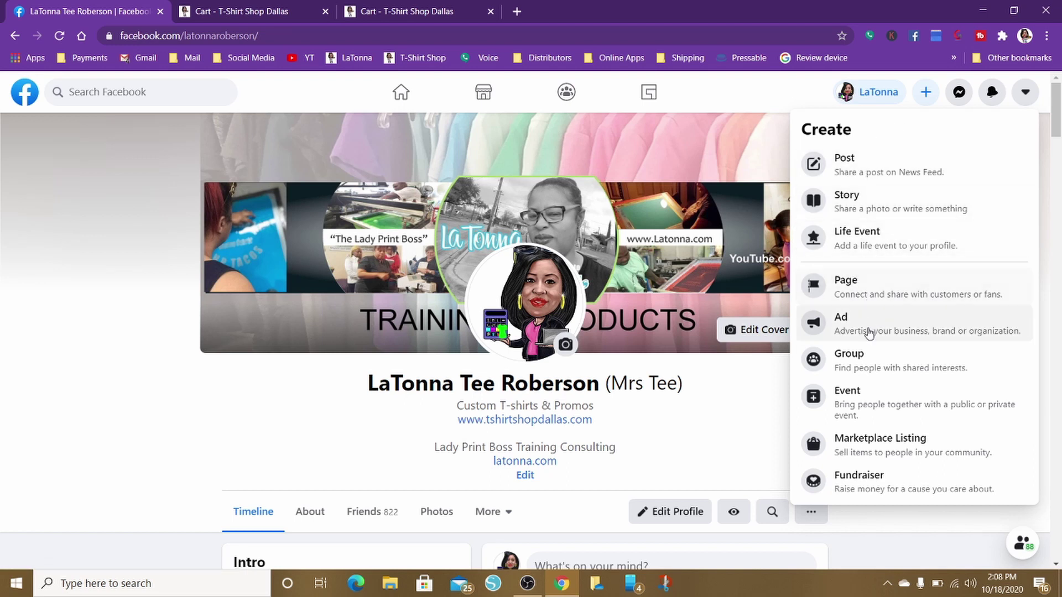
# Choose Page from the Create menu to open the Create a Page form
pyautogui.click(907, 289)
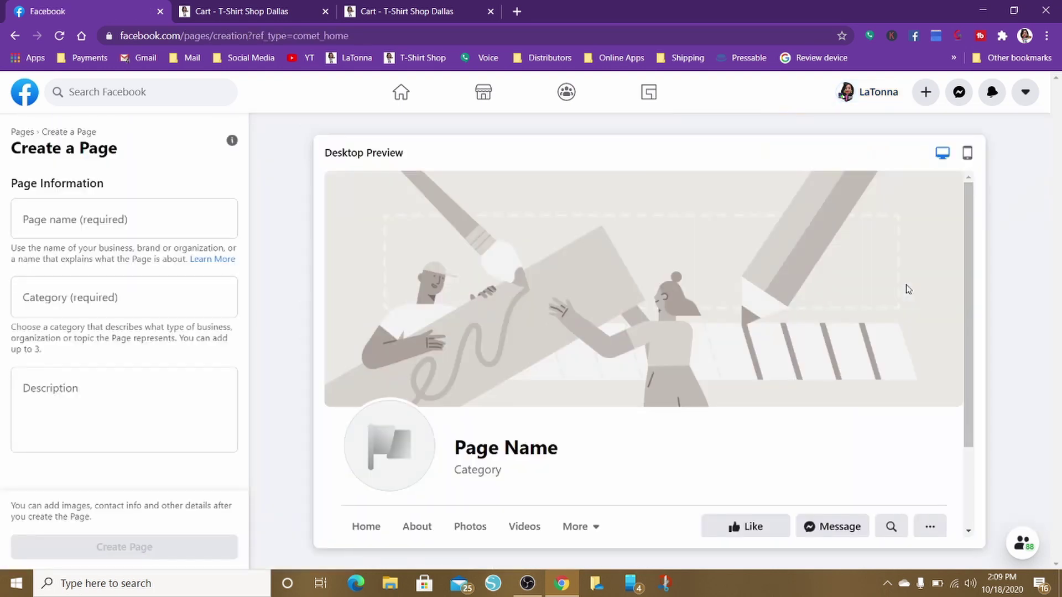
pyautogui.click(925, 94)
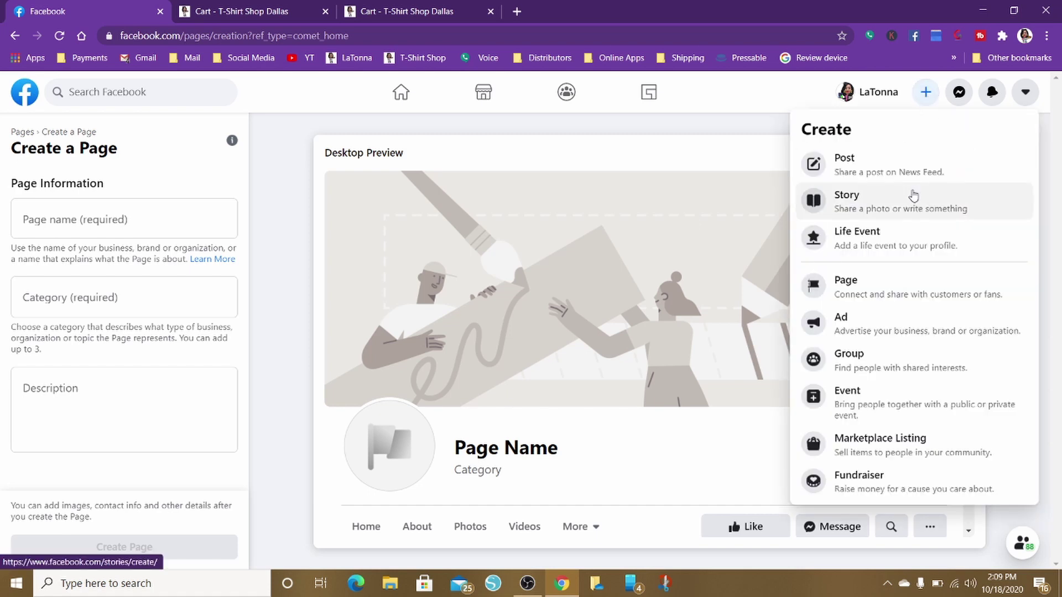
pyautogui.click(90, 220)
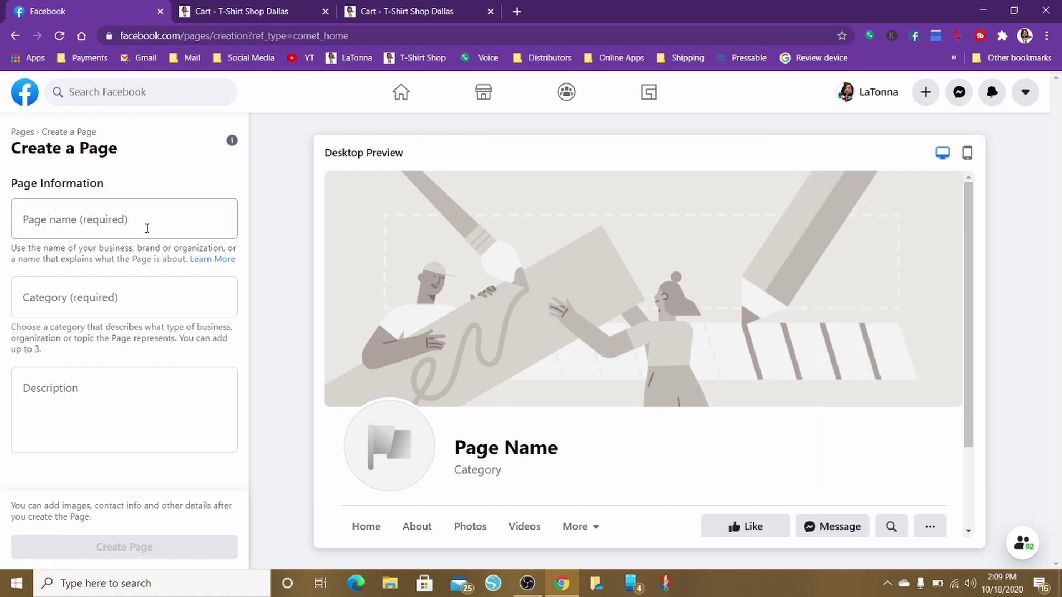
# Try category searches 't-s', 'bu', 'scree' and 't-d' in the Category field, clearing each
pyautogui.click(95, 296)
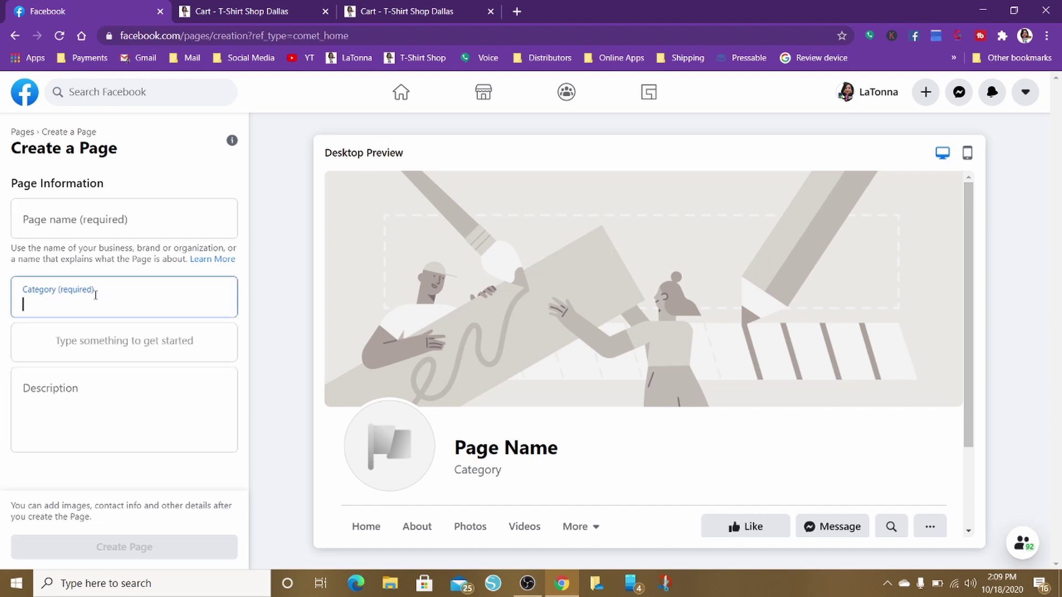
pyautogui.write('t')
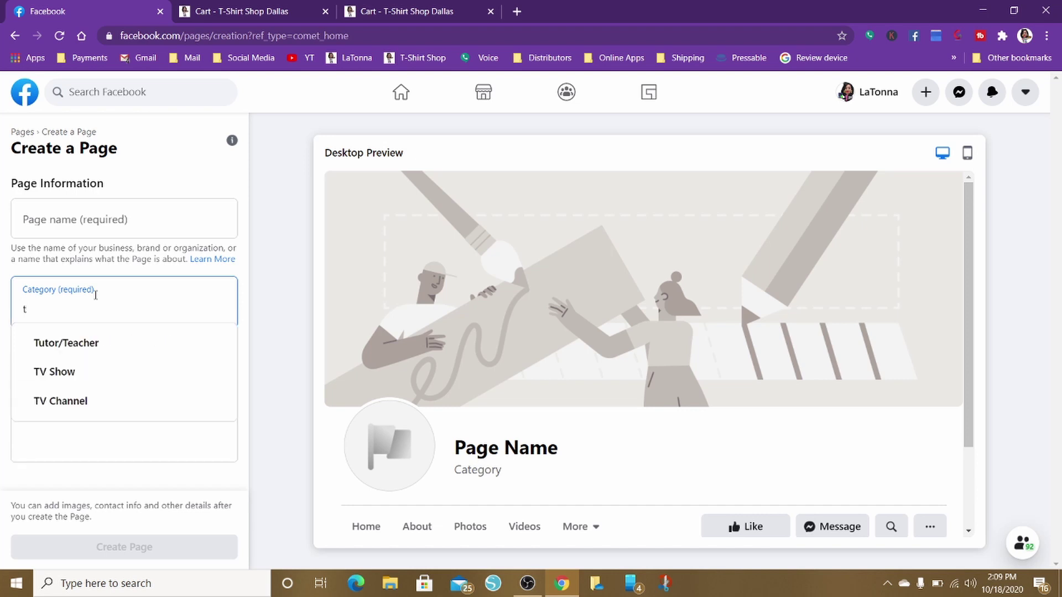
pyautogui.write('-s')
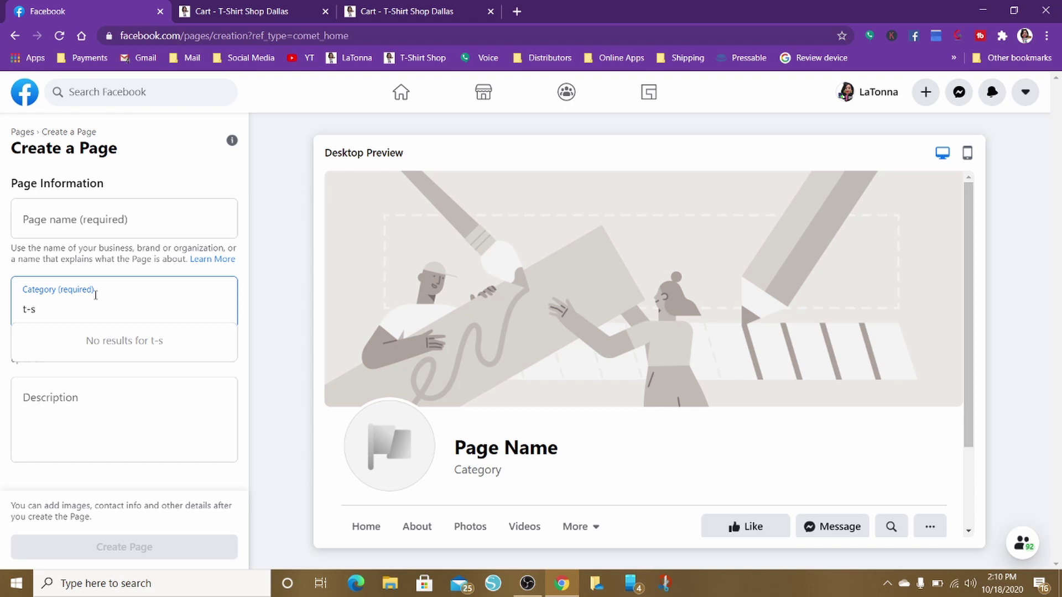
pyautogui.press('BackSpace')
pyautogui.press('BackSpace')
pyautogui.press('BackSpace')
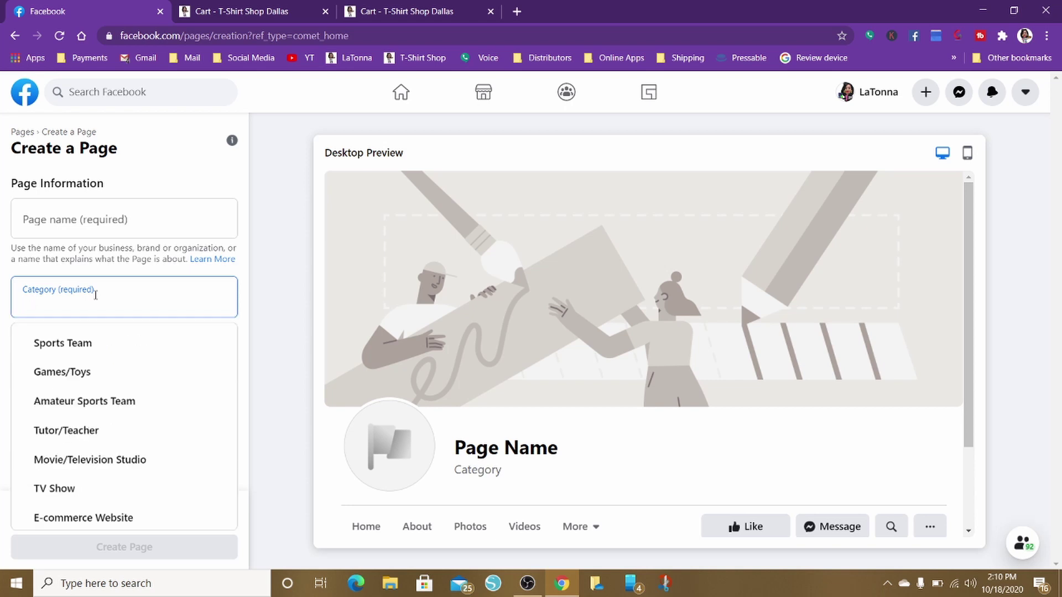
pyautogui.write('bu')
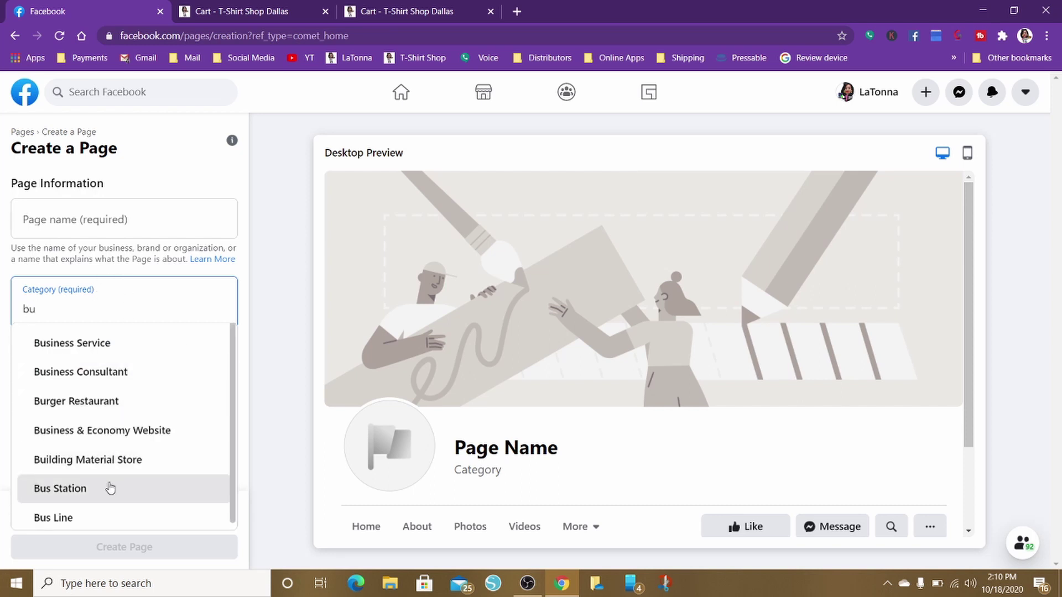
pyautogui.press('BackSpace')
pyautogui.press('BackSpace')
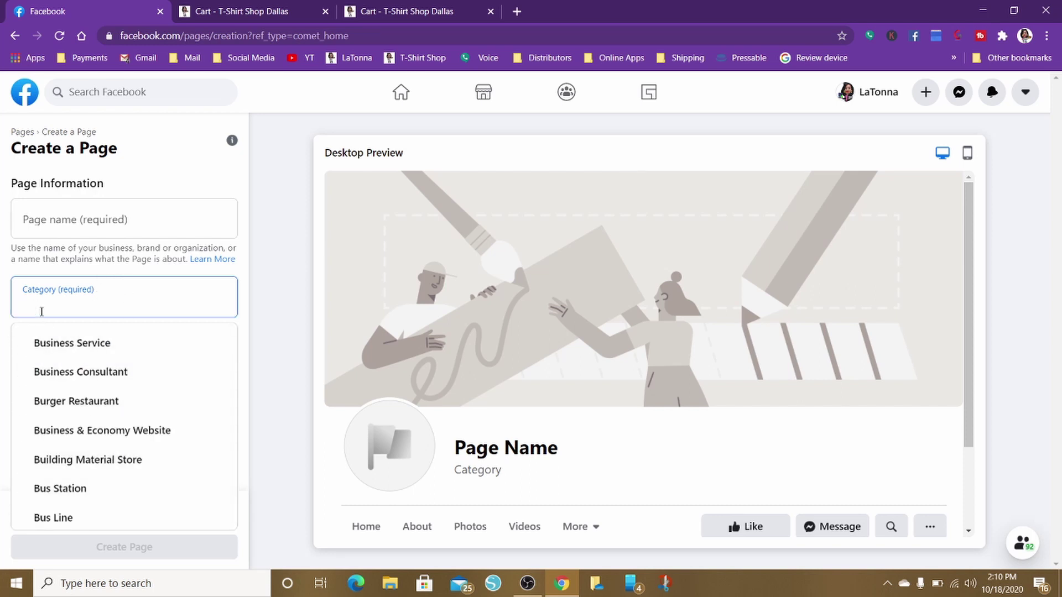
pyautogui.write('scre')
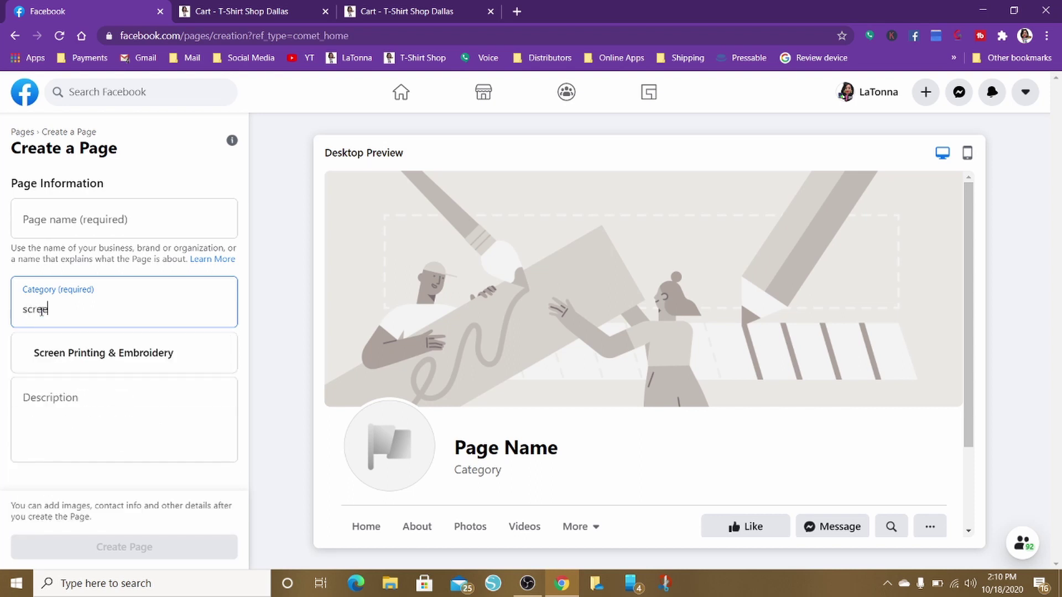
pyautogui.write('e')
pyautogui.press('BackSpace')
pyautogui.press('BackSpace')
pyautogui.press('BackSpace')
pyautogui.press('BackSpace')
pyautogui.press('BackSpace')
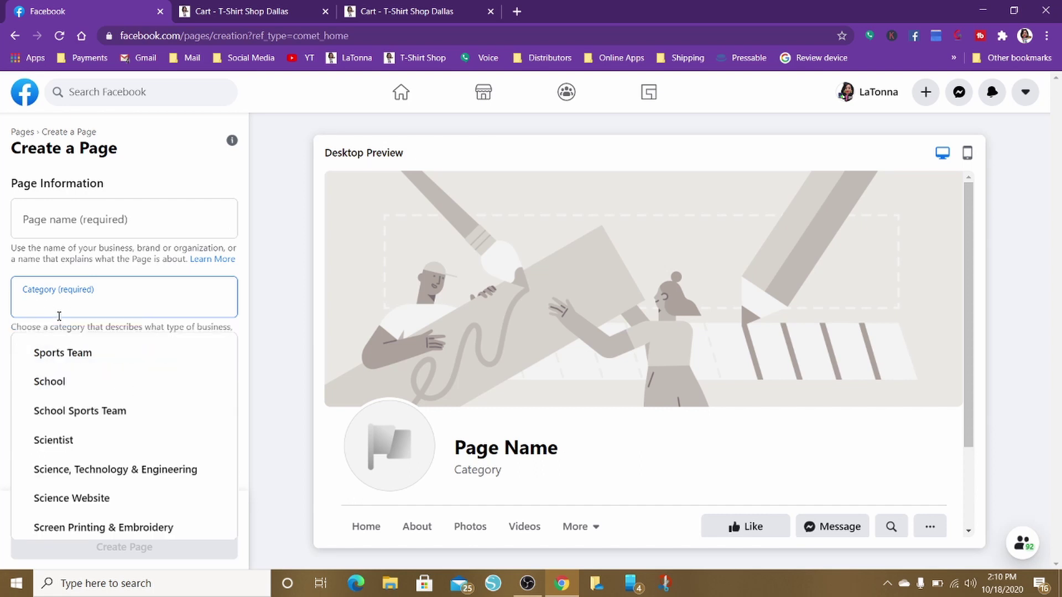
pyautogui.write('t-d')
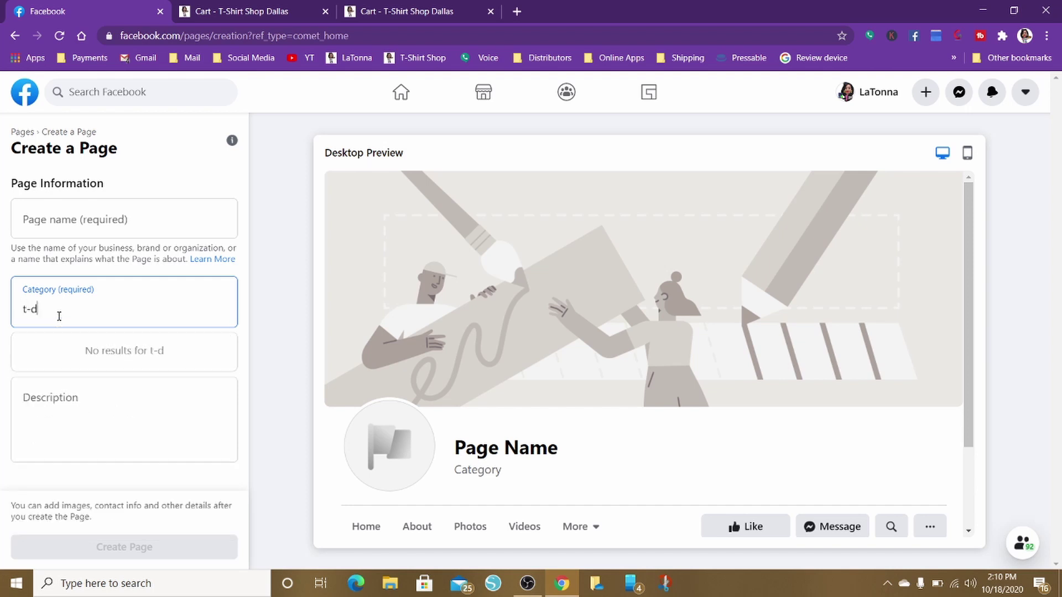
pyautogui.press('BackSpace')
# Search 'shirt shop' as the category, clear it, and leave the form for the home feed
pyautogui.write('shirt')
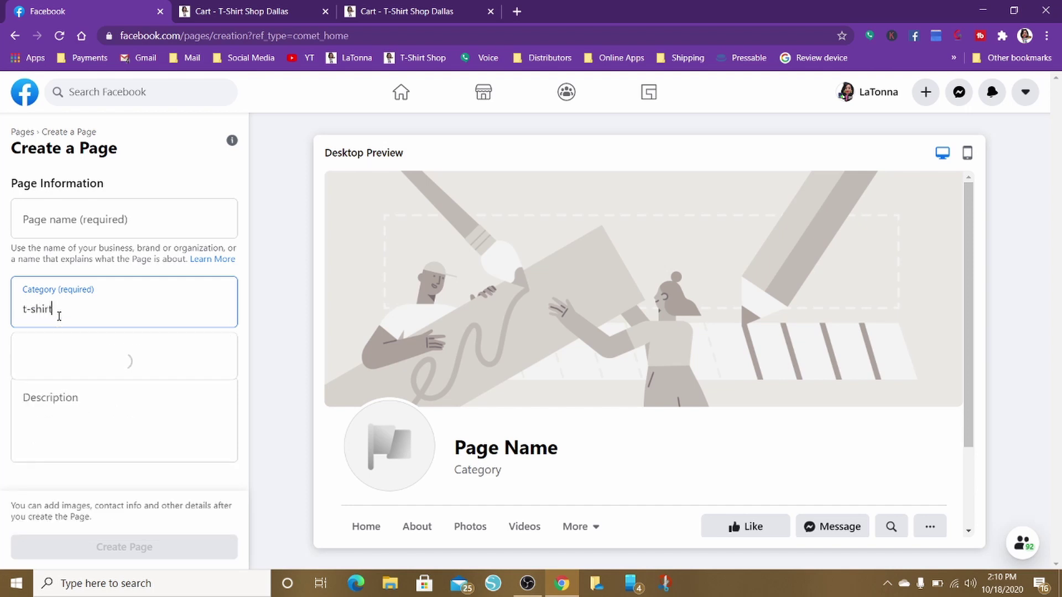
pyautogui.write(' s')
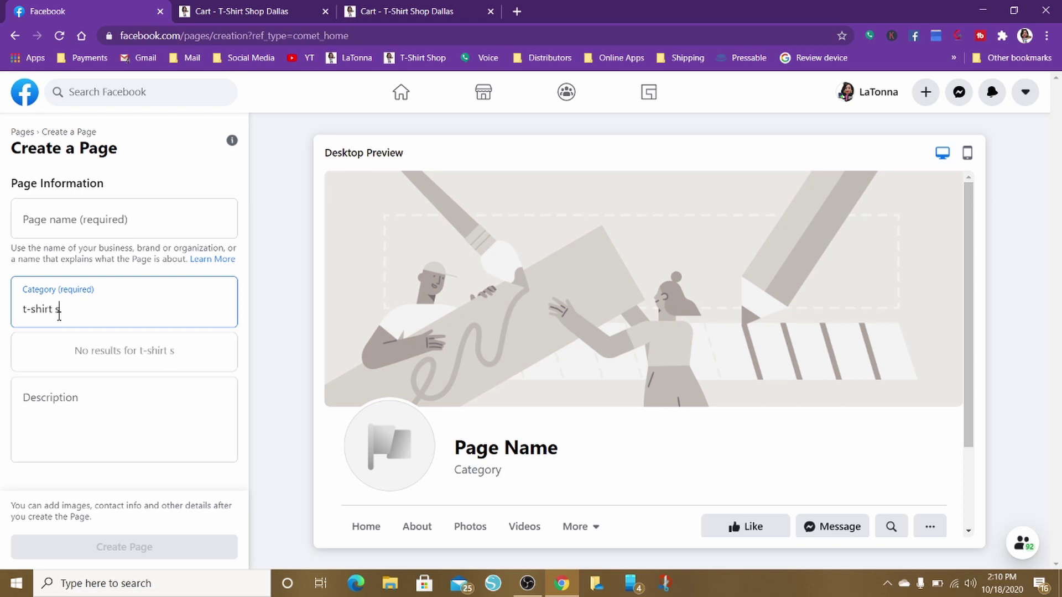
pyautogui.write('hop')
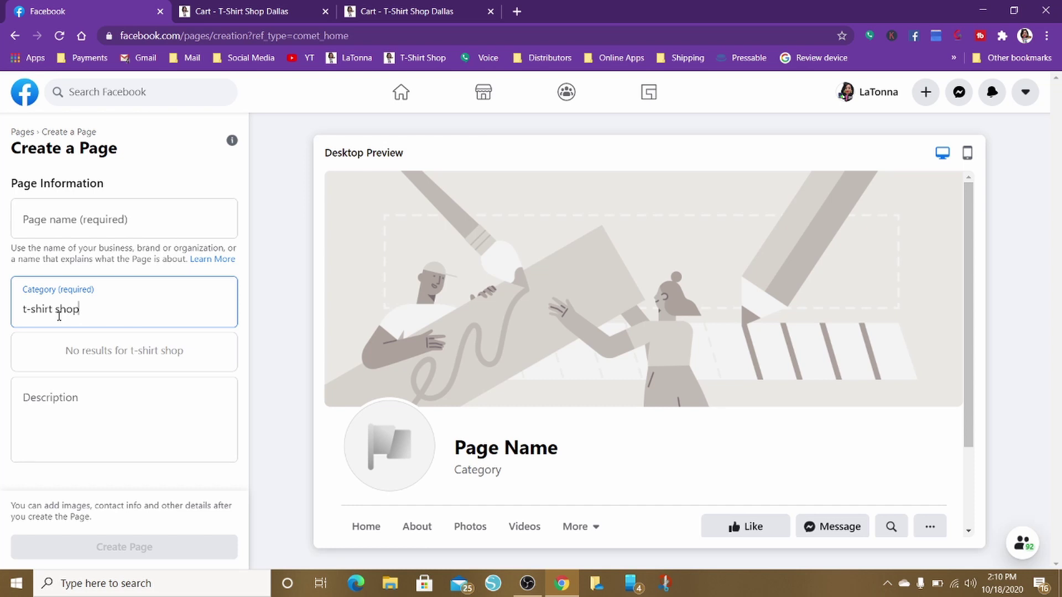
pyautogui.press('BackSpace')
pyautogui.press('BackSpace')
pyautogui.press('BackSpace')
pyautogui.press('BackSpace')
pyautogui.press('BackSpace')
pyautogui.press('BackSpace')
pyautogui.press('BackSpace')
pyautogui.press('BackSpace')
pyautogui.press('BackSpace')
pyautogui.press('BackSpace')
pyautogui.press('BackSpace')
pyautogui.press('BackSpace')
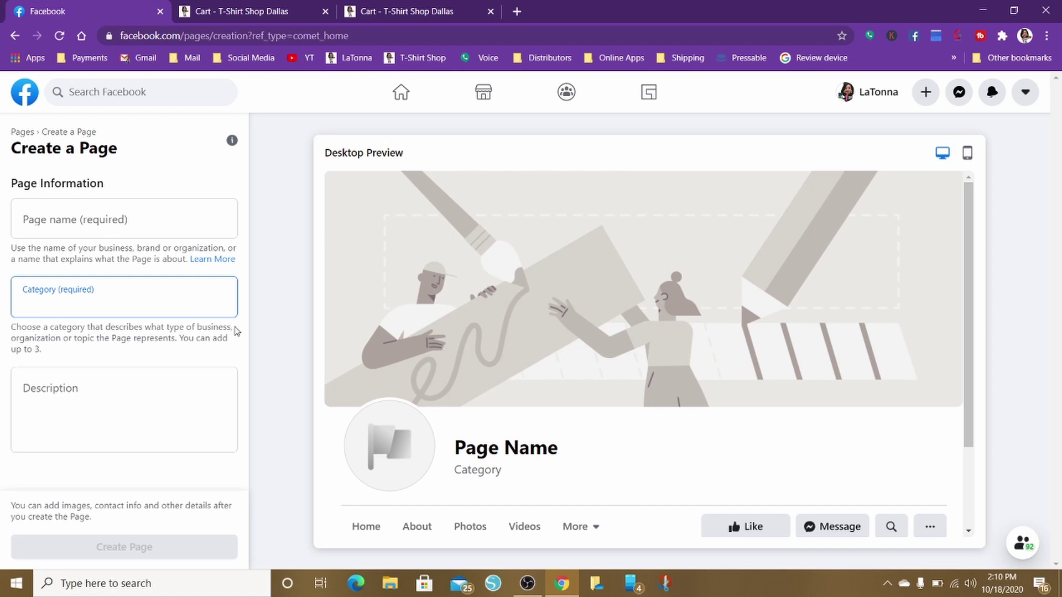
pyautogui.click(104, 424)
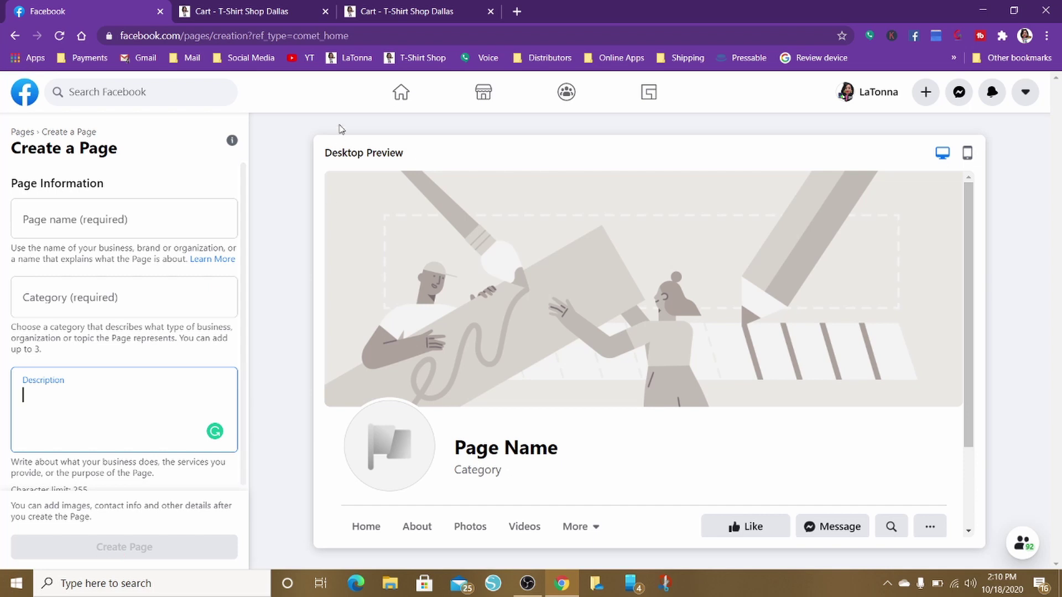
pyautogui.click(409, 98)
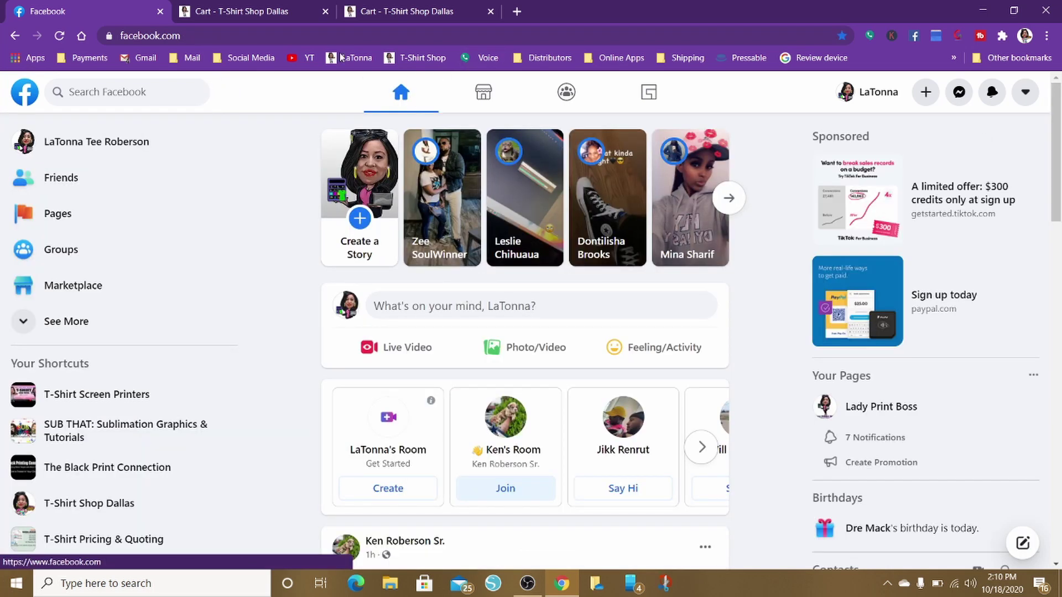
# Go to Pages in the sidebar and open T-Shirt Shop Dallas again
pyautogui.click(49, 215)
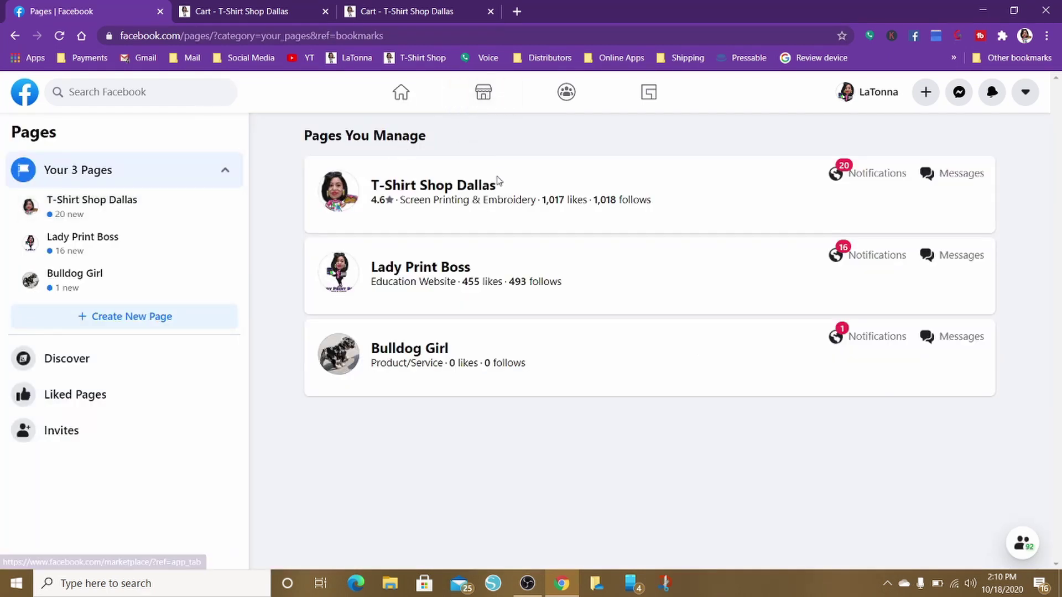
pyautogui.click(471, 188)
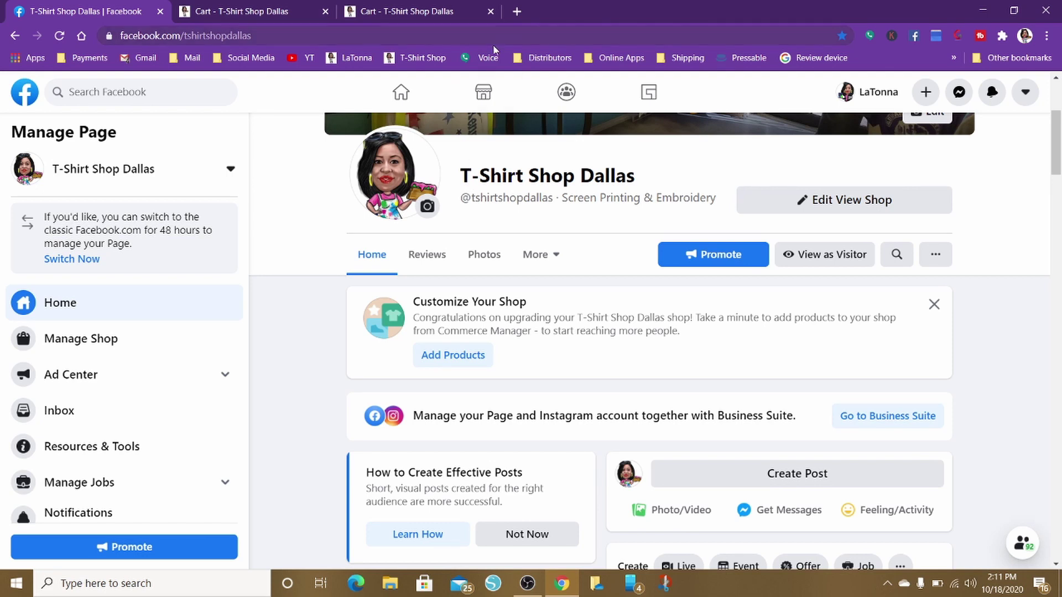
# Use More > Edit Tabs on T-Shirt Shop Dallas to reach Templates and Tabs settings
pyautogui.click(937, 261)
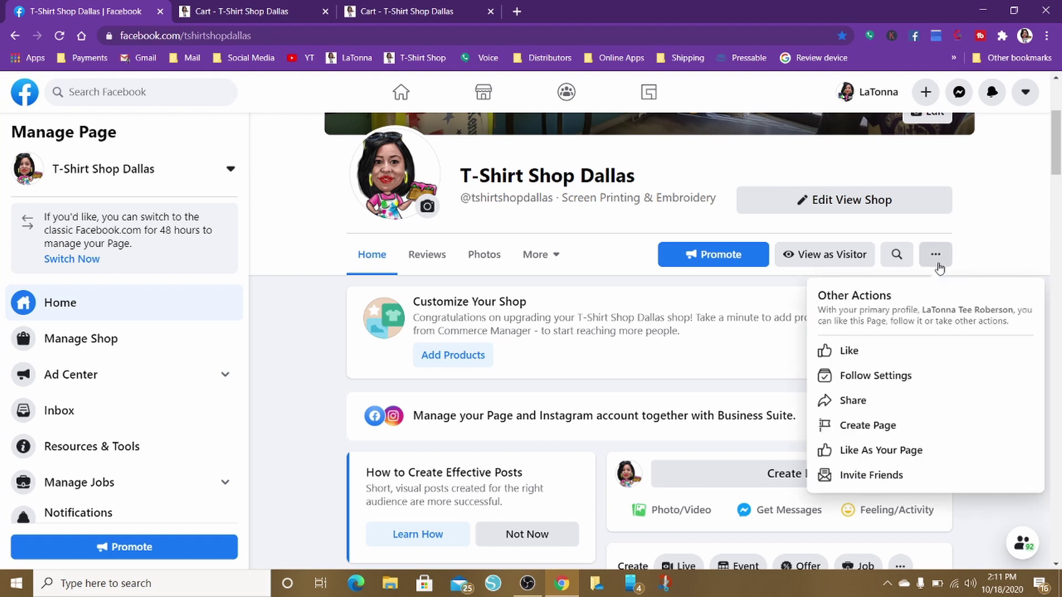
pyautogui.click(989, 222)
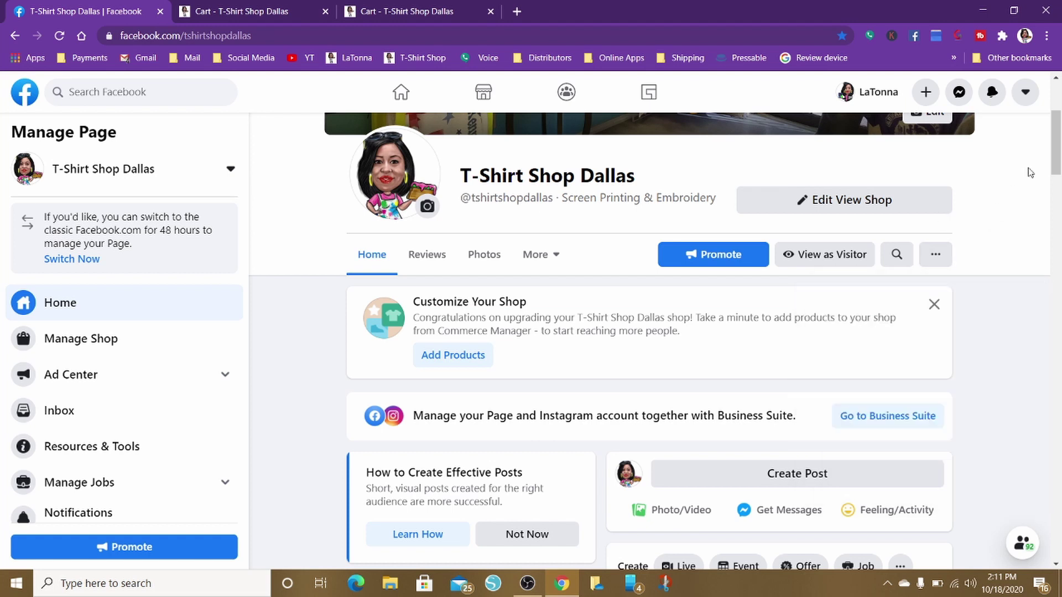
pyautogui.moveTo(1060, 153)
pyautogui.mouseDown()
pyautogui.moveTo(1060, 169)
pyautogui.moveTo(1059, 160)
pyautogui.mouseUp()
pyautogui.click(553, 201)
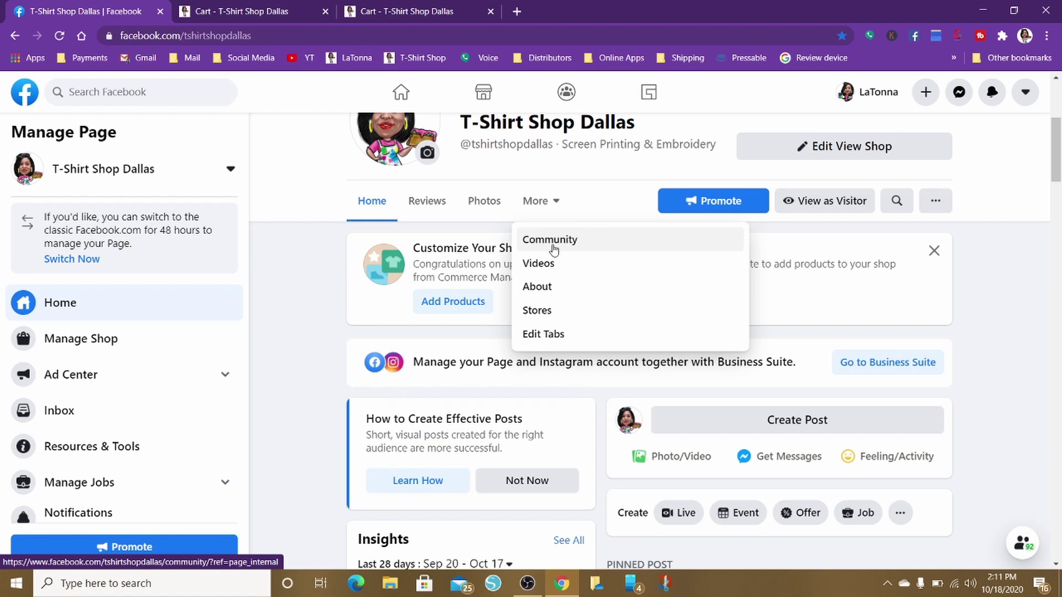
pyautogui.click(556, 333)
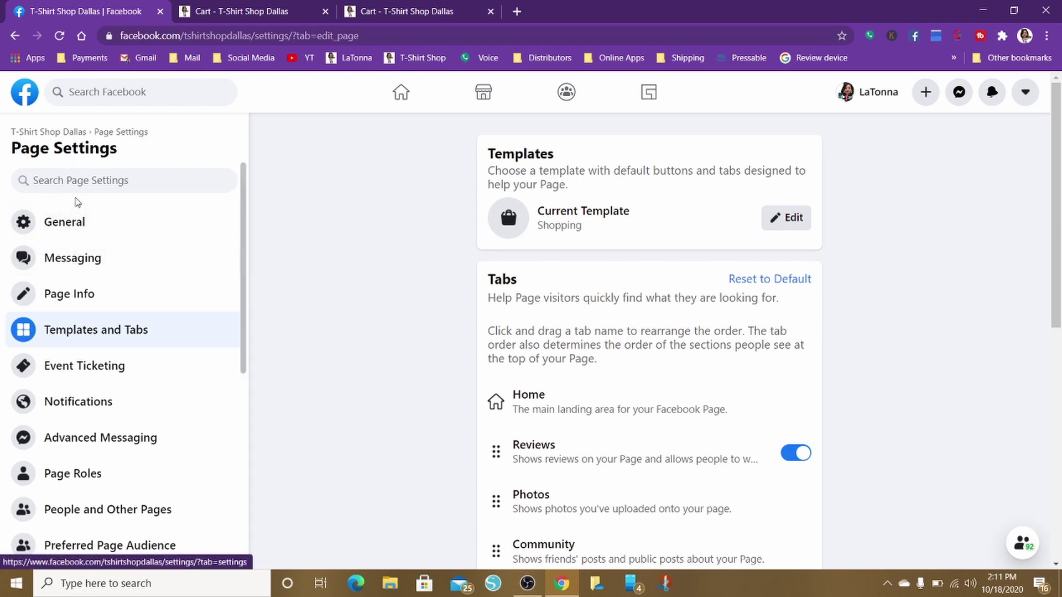
# Pass through General and Messaging settings to T-Shirt Shop Dallas's Page Info form and scroll through it
pyautogui.click(76, 224)
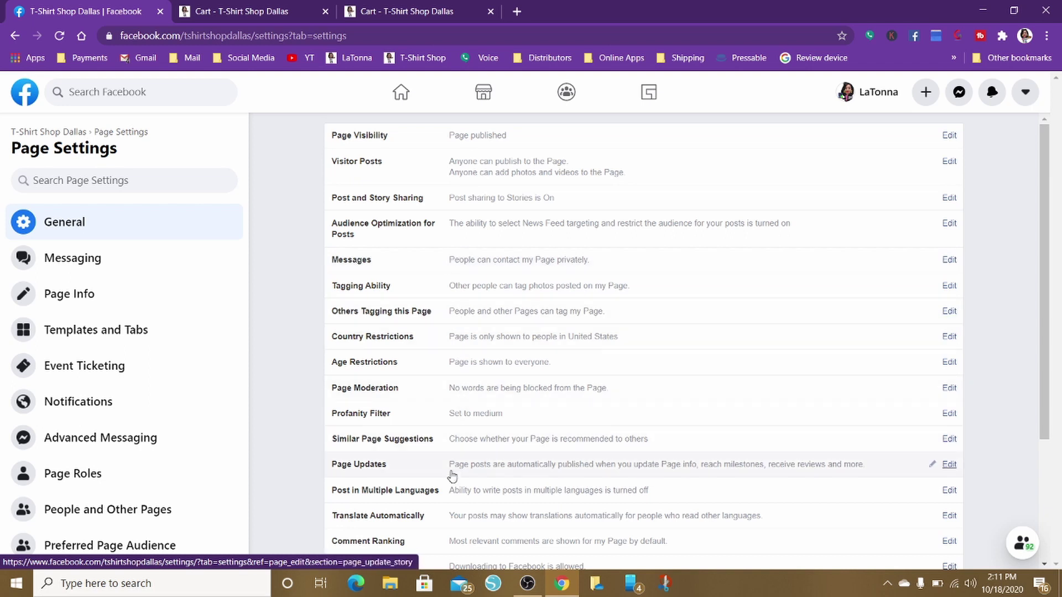
pyautogui.click(108, 271)
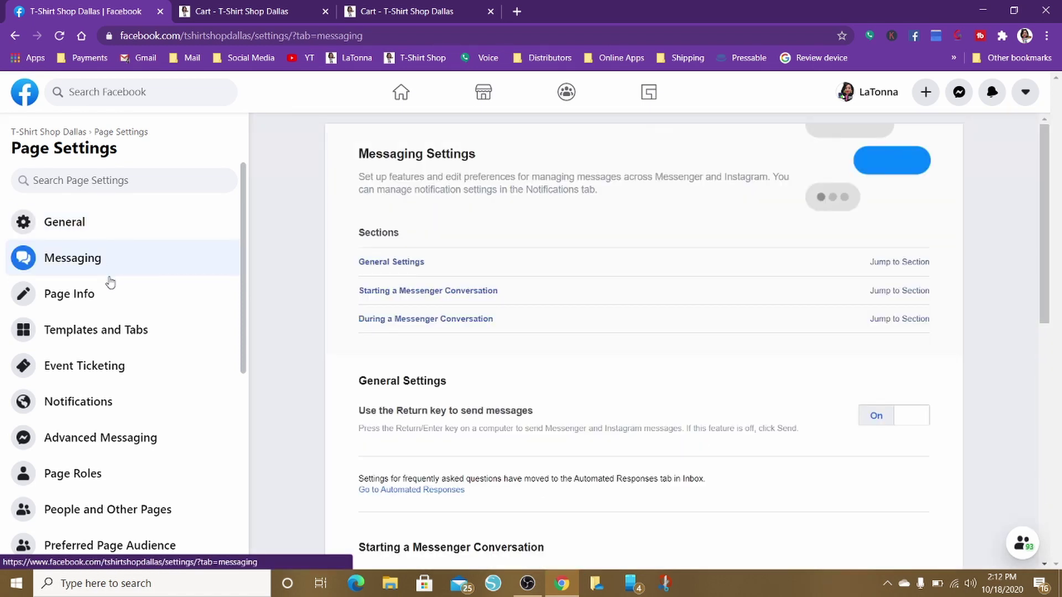
pyautogui.click(117, 302)
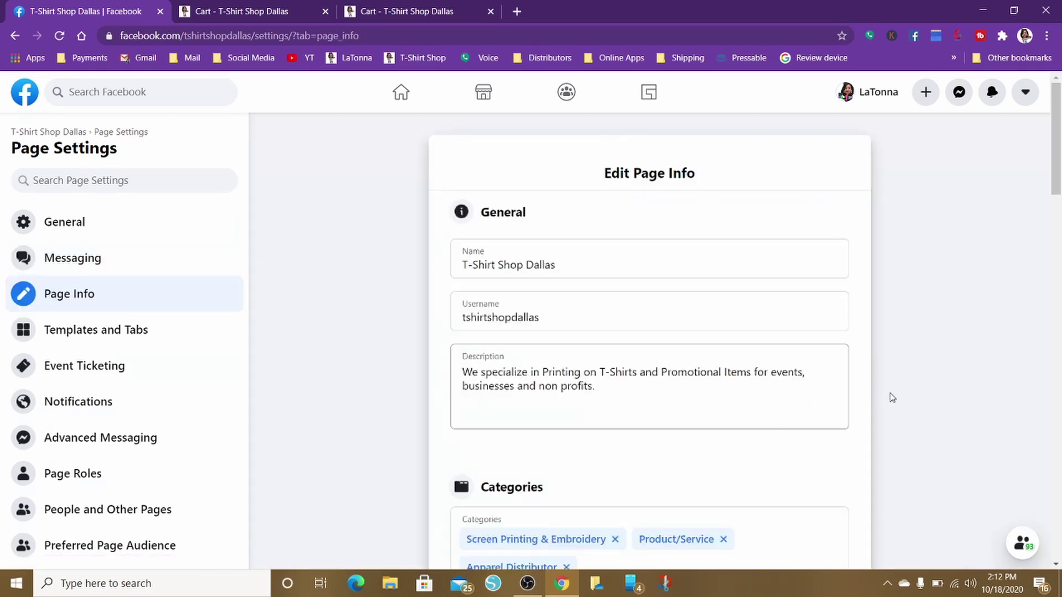
pyautogui.scroll(-3, 897, 397)
pyautogui.scroll(-12, 898, 396)
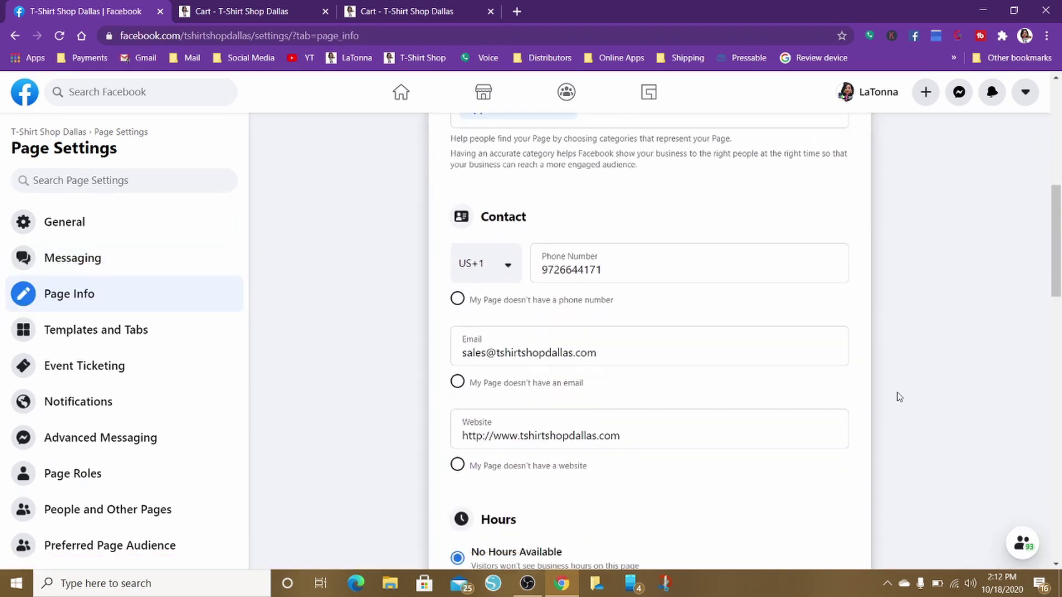
pyautogui.scroll(-1, 899, 397)
pyautogui.scroll(18, 896, 396)
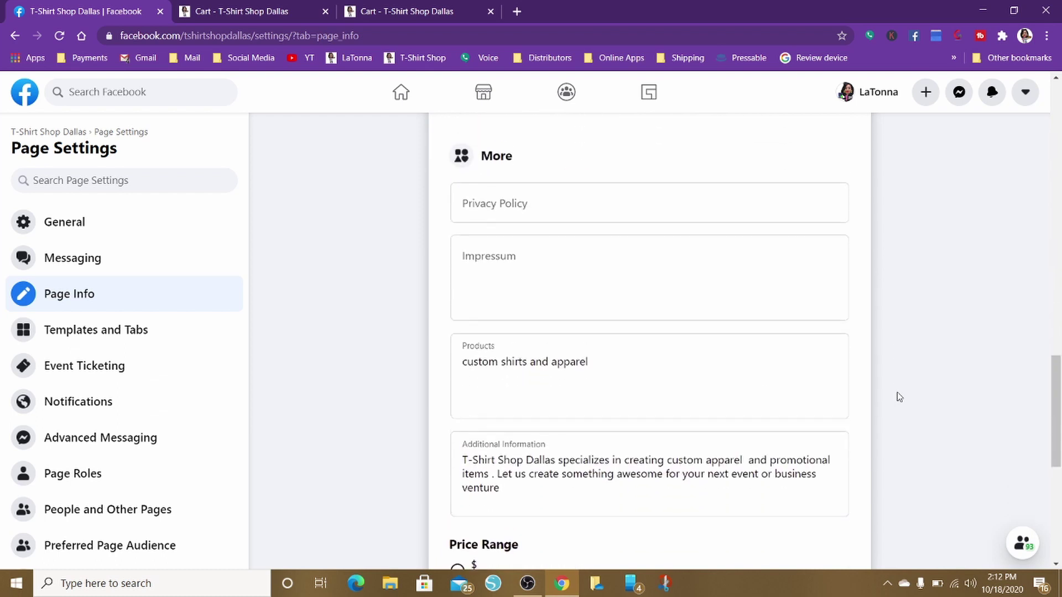
# Reopen Templates and Tabs and scroll the tabs list: Reviews on; Offers, Events and Live off
pyautogui.click(132, 333)
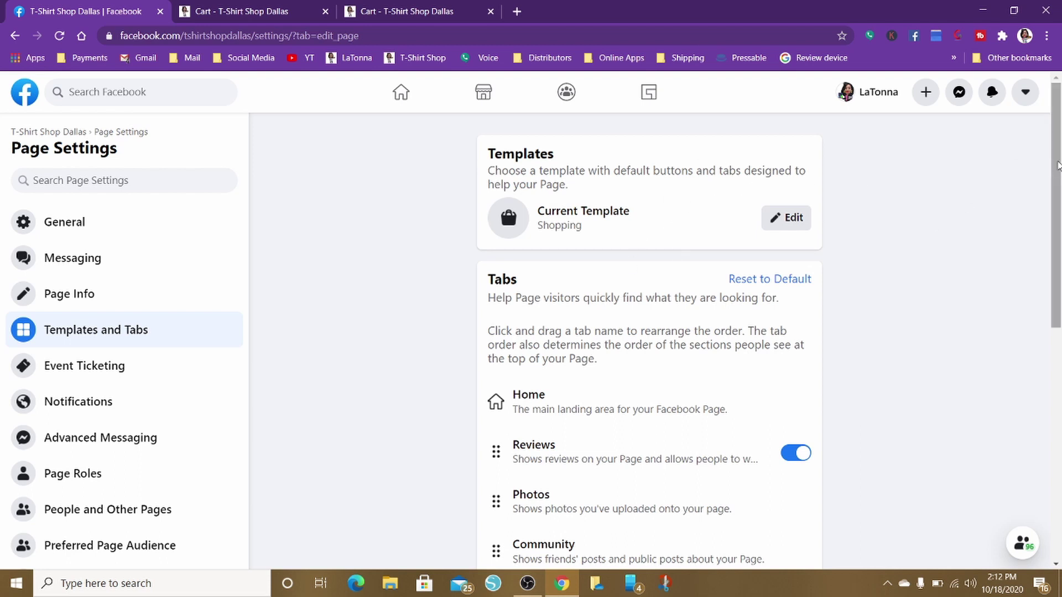
pyautogui.moveTo(1058, 165); pyautogui.dragTo(1058, 294)
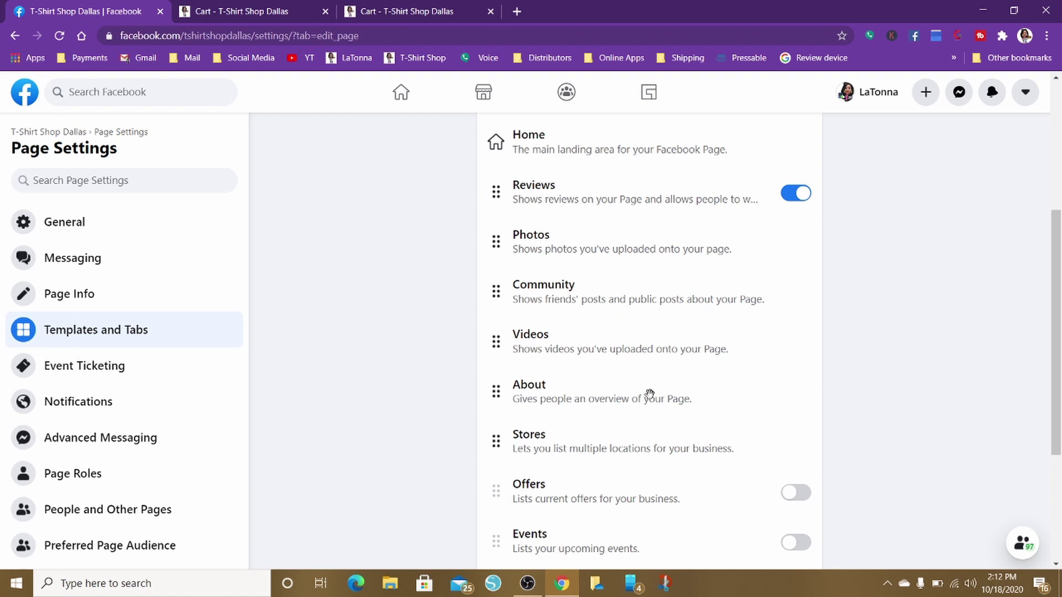
pyautogui.scroll(-4, 651, 401)
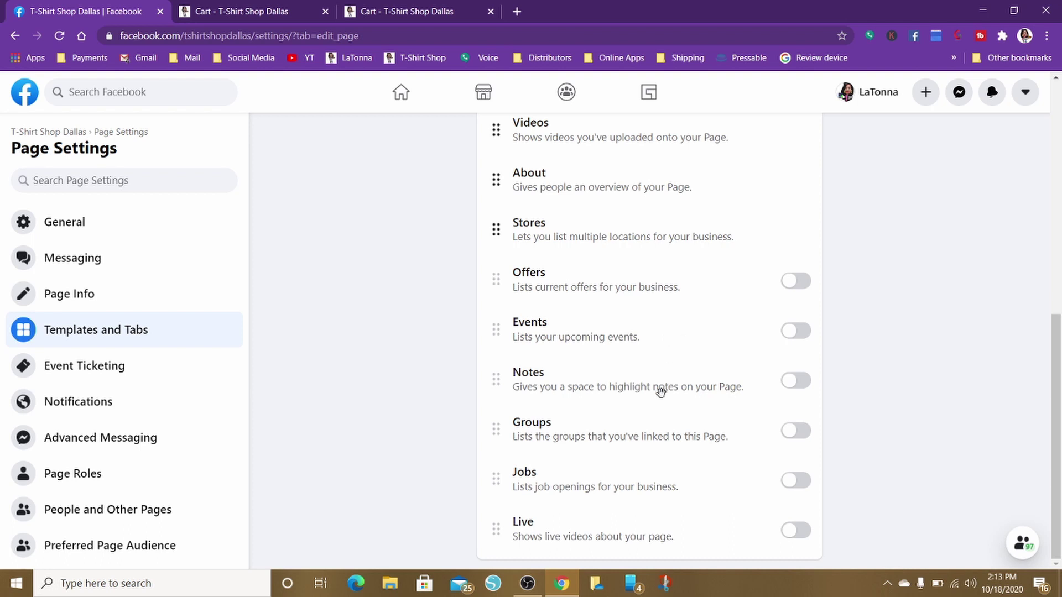
pyautogui.scroll(4, 328, 294)
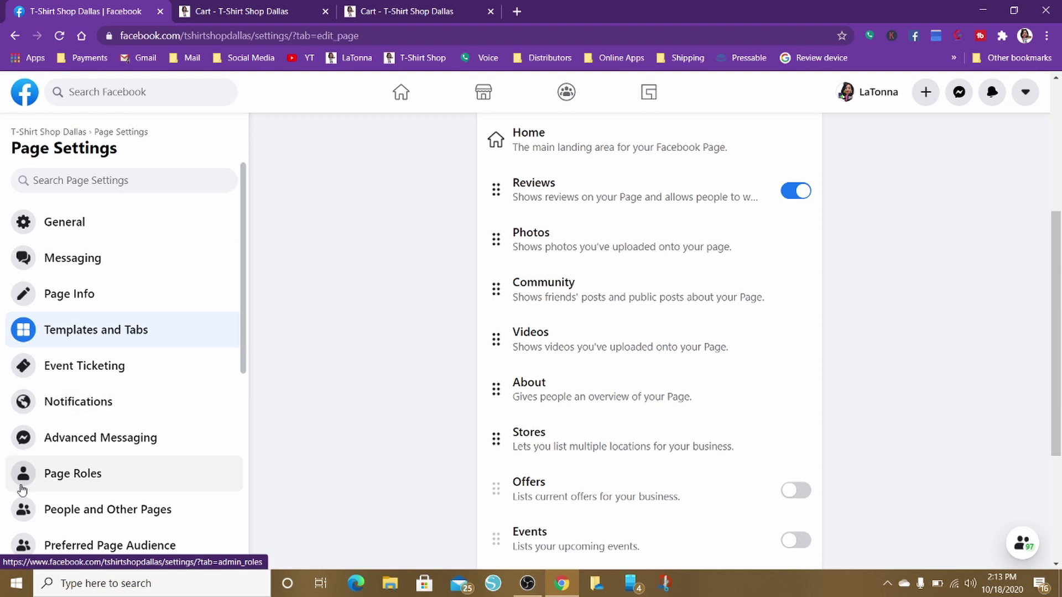
pyautogui.scroll(-6, 75, 362)
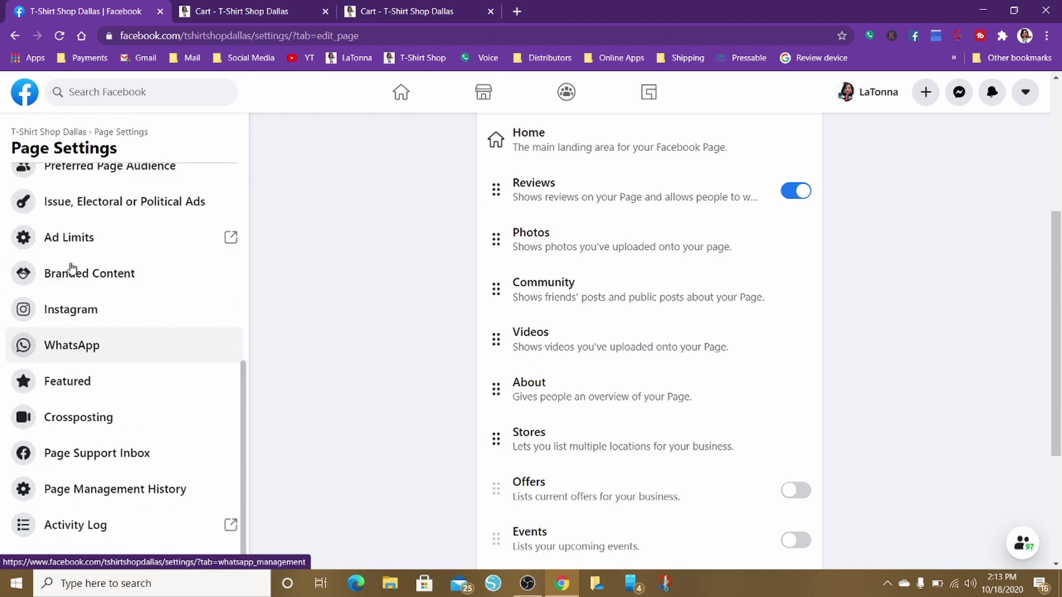
# Step back through Page Info, Messaging, General and Templates and Tabs to the T-Shirt Shop Dallas page
pyautogui.click(15, 36)
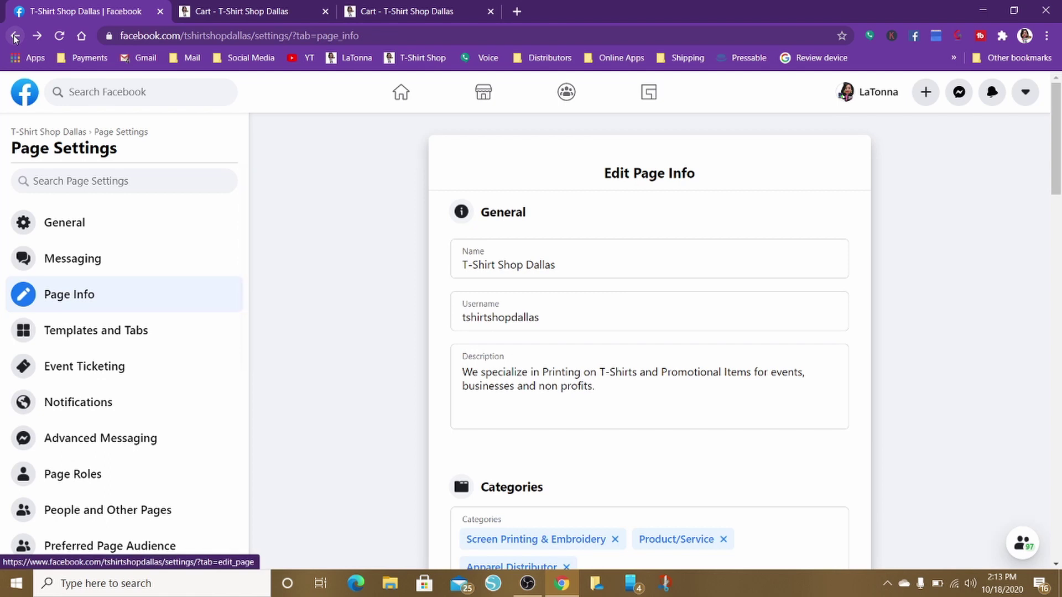
pyautogui.click(15, 36)
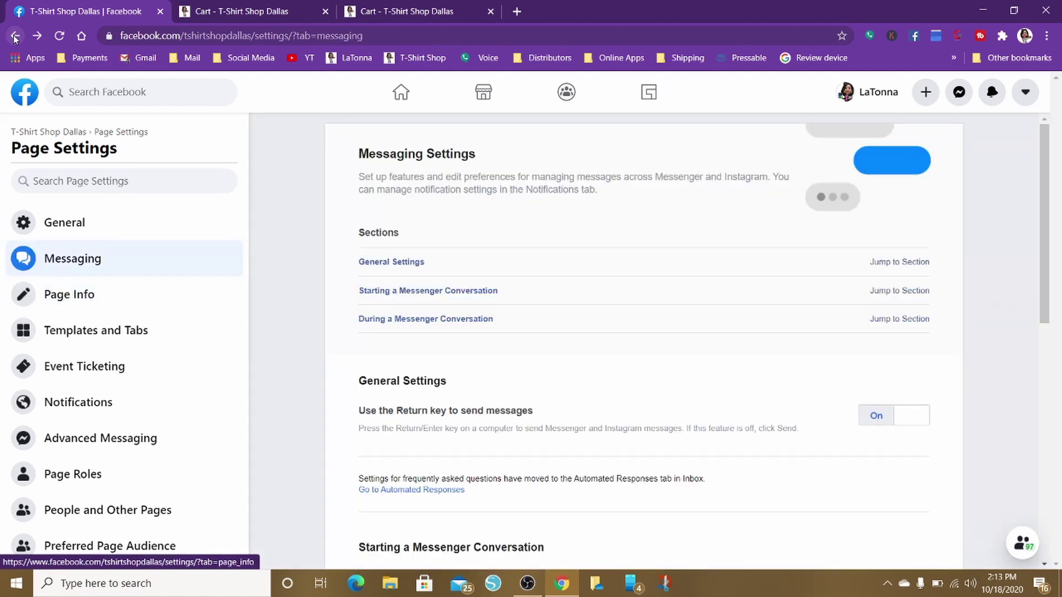
pyautogui.click(15, 36)
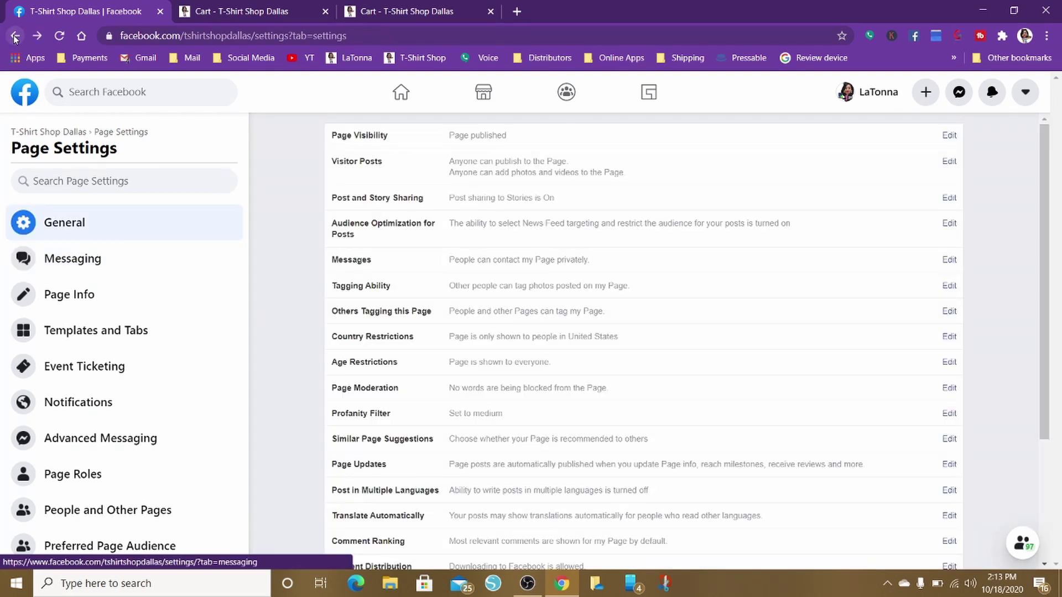
pyautogui.click(14, 36)
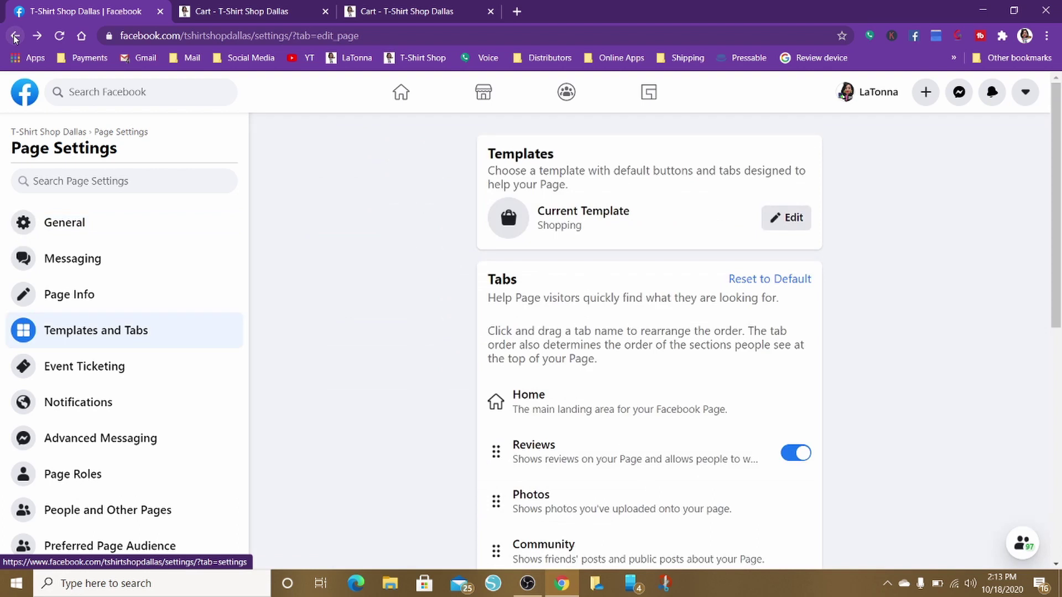
pyautogui.click(15, 37)
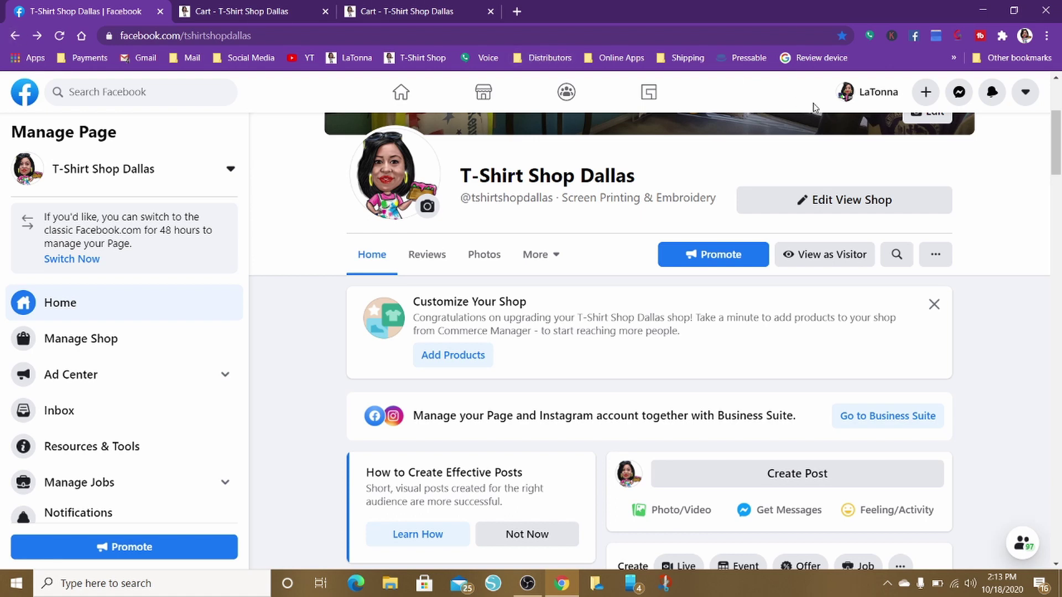
pyautogui.scroll(-10, 840, 177)
pyautogui.scroll(10, 840, 177)
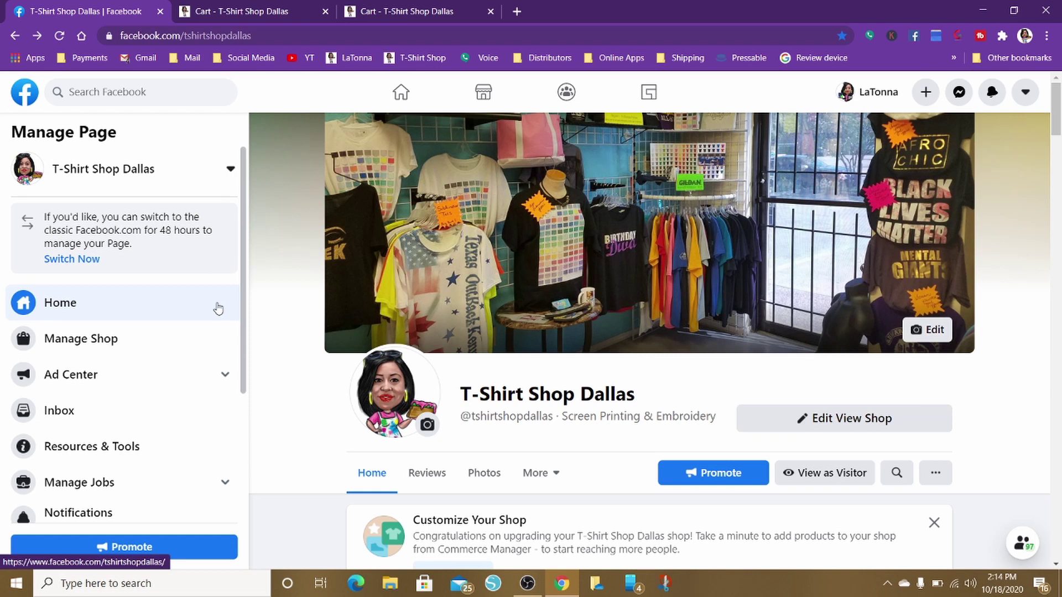
pyautogui.scroll(-3, 217, 307)
pyautogui.scroll(3, 217, 307)
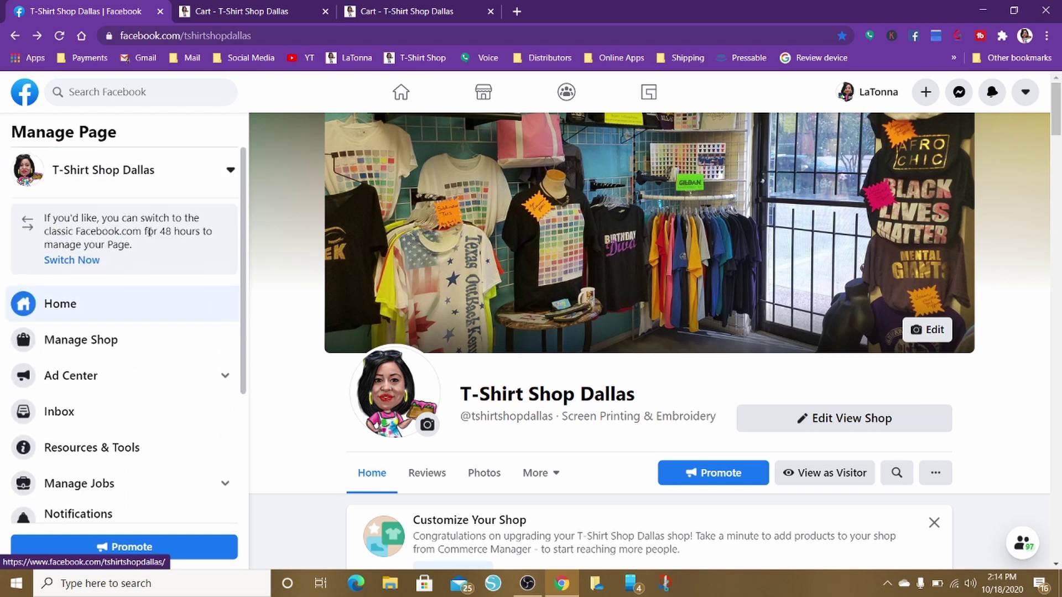
pyautogui.click(230, 169)
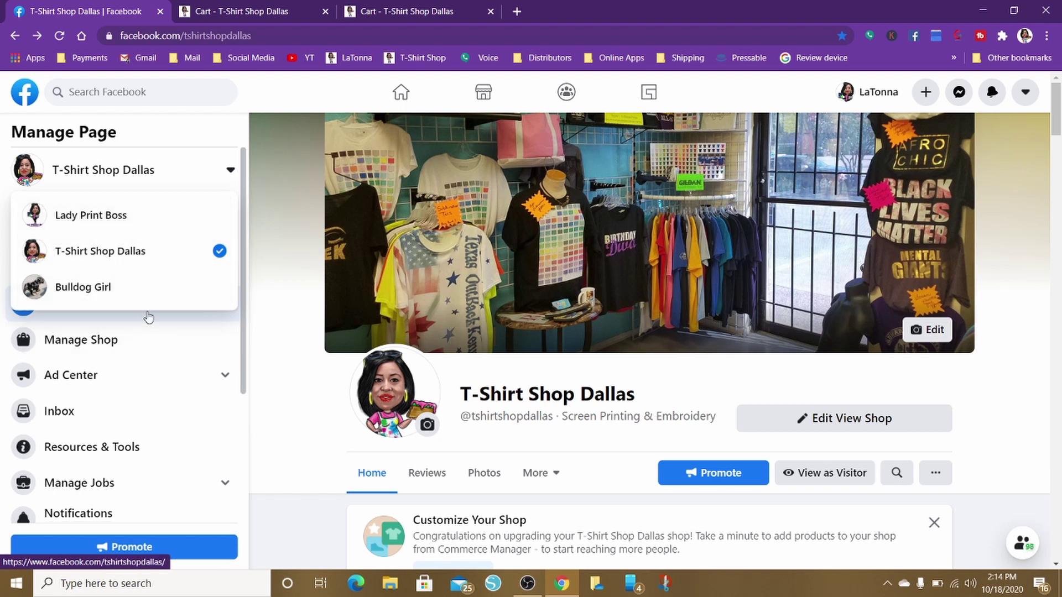
pyautogui.click(270, 185)
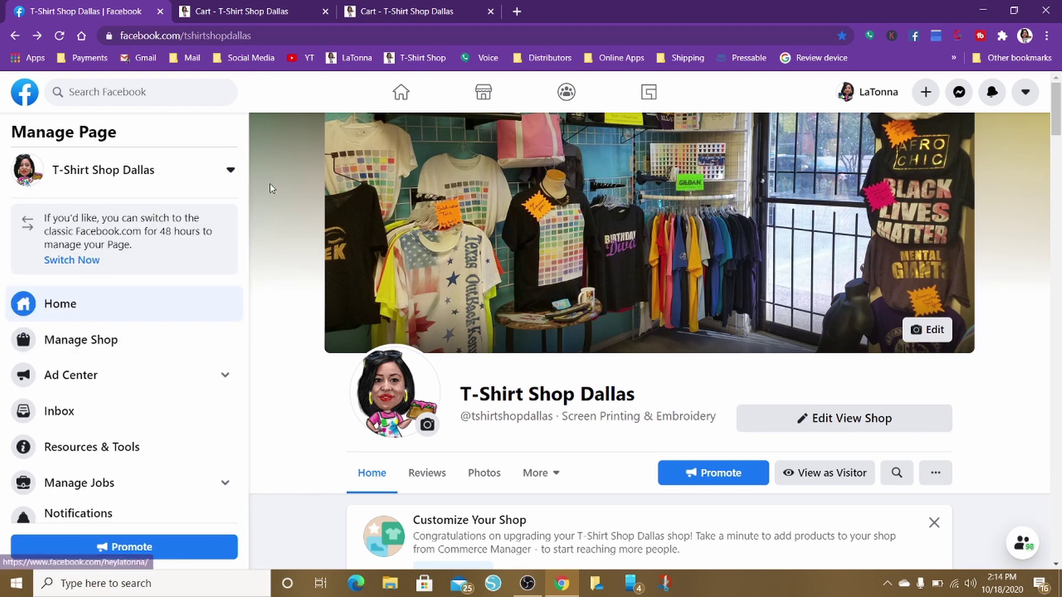
pyautogui.scroll(-3, 277, 221)
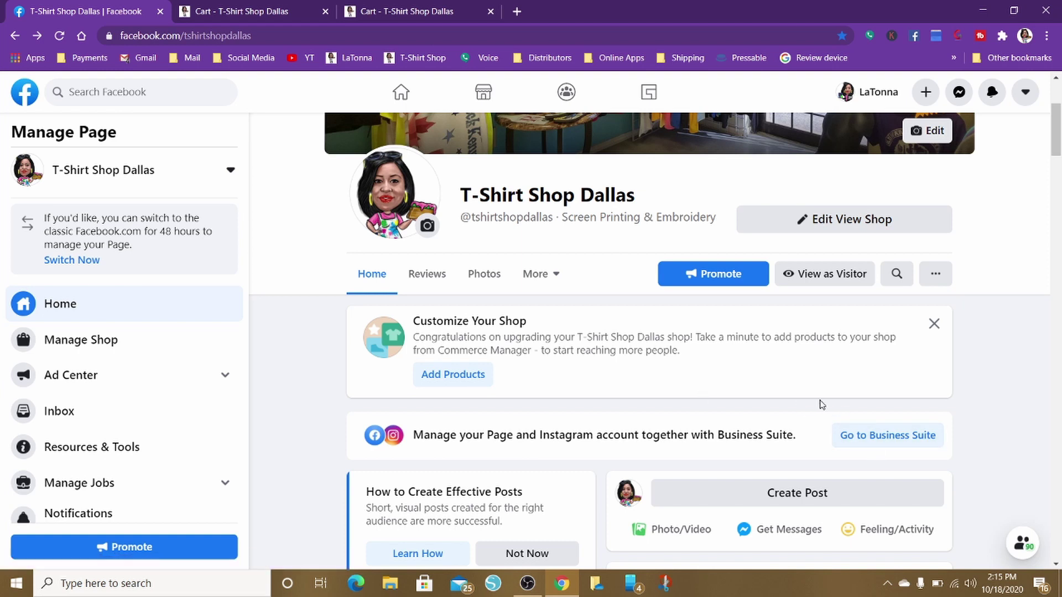
# Open T-Shirt Shop Dallas in Business Suite and check the account switcher, keeping this page selected
pyautogui.click(866, 436)
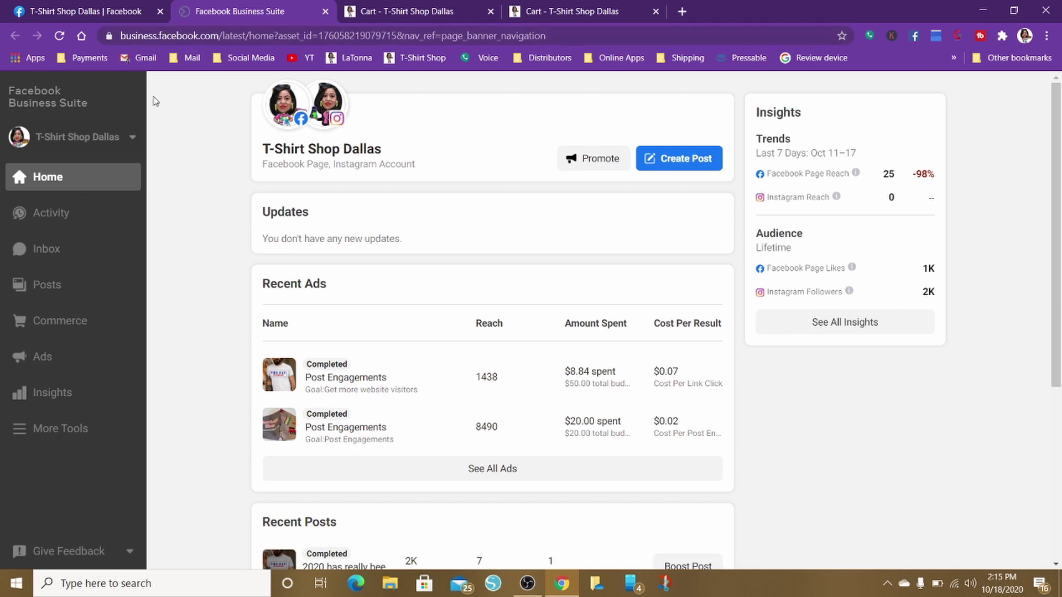
pyautogui.click(133, 139)
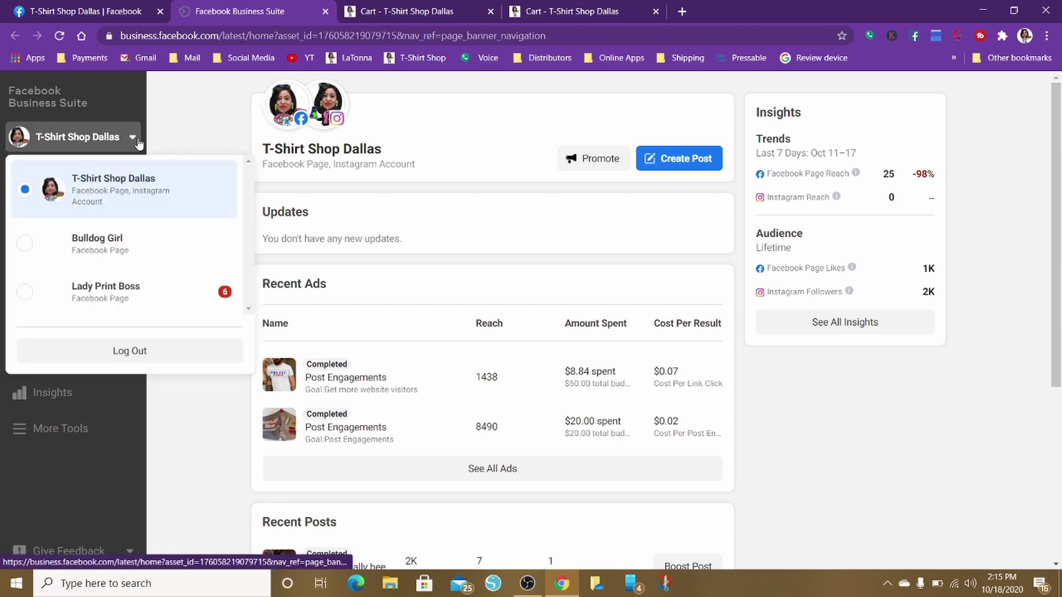
pyautogui.click(180, 119)
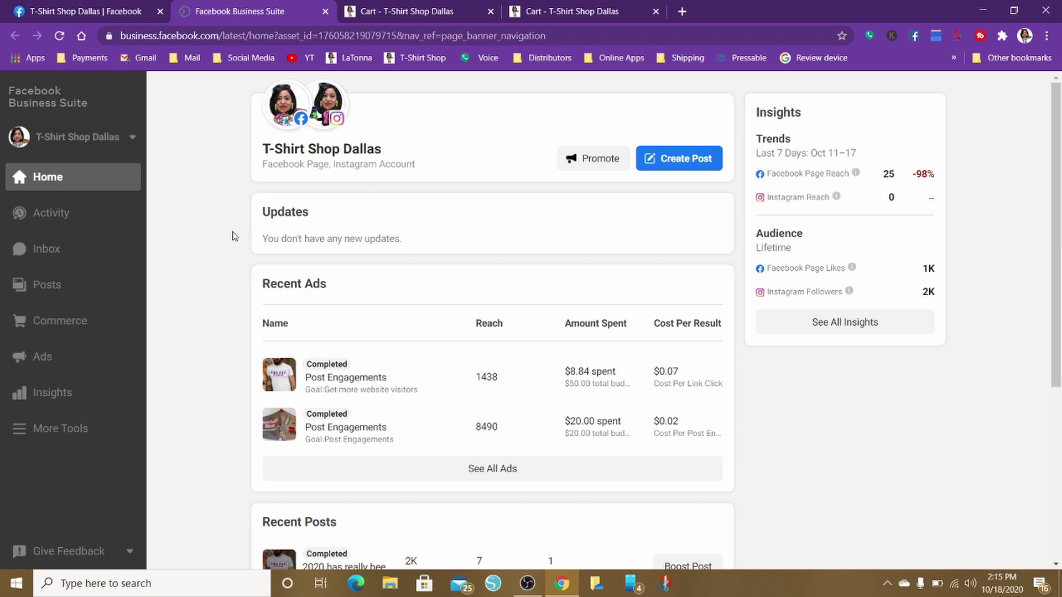
pyautogui.scroll(-4, 231, 236)
pyautogui.scroll(4, 230, 235)
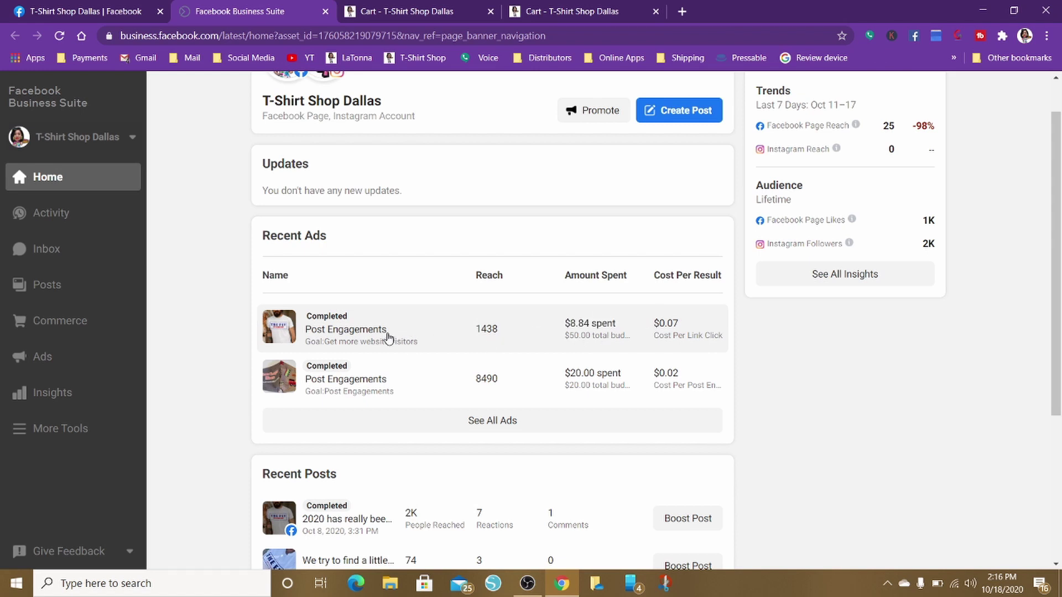
pyautogui.click(387, 337)
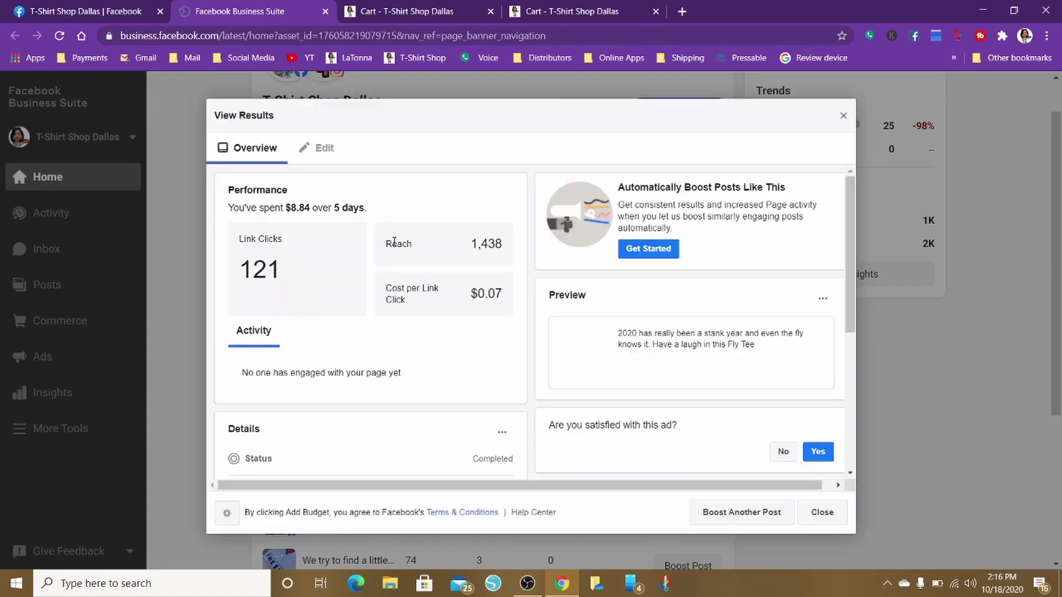
pyautogui.moveTo(394, 242)
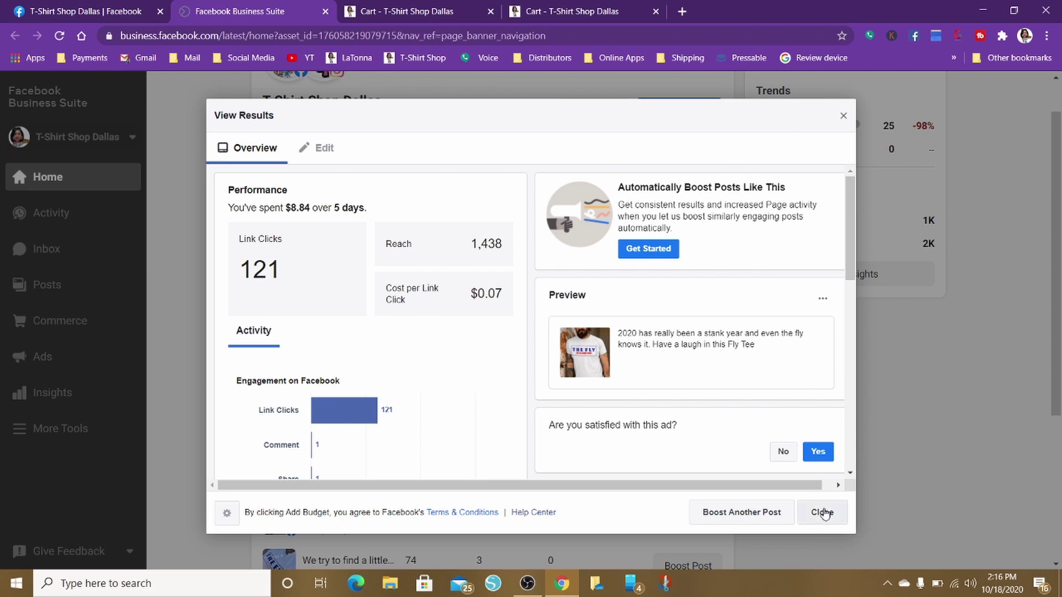
pyautogui.click(822, 512)
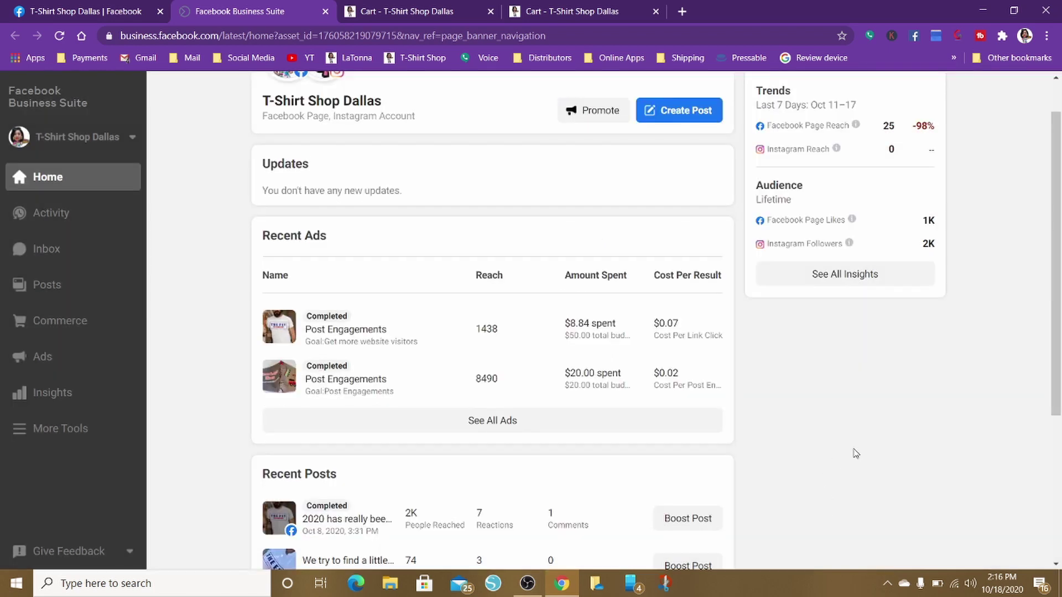
# Scan the Business Suite home, then go via Activity to the page's customer Inbox
pyautogui.scroll(-4, 856, 453)
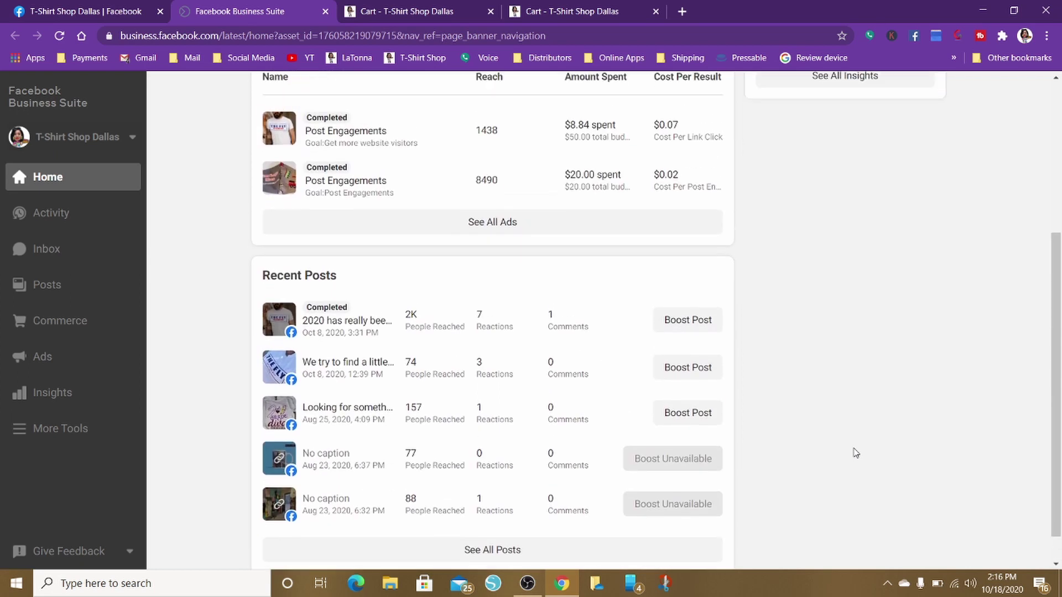
pyautogui.scroll(1, 856, 453)
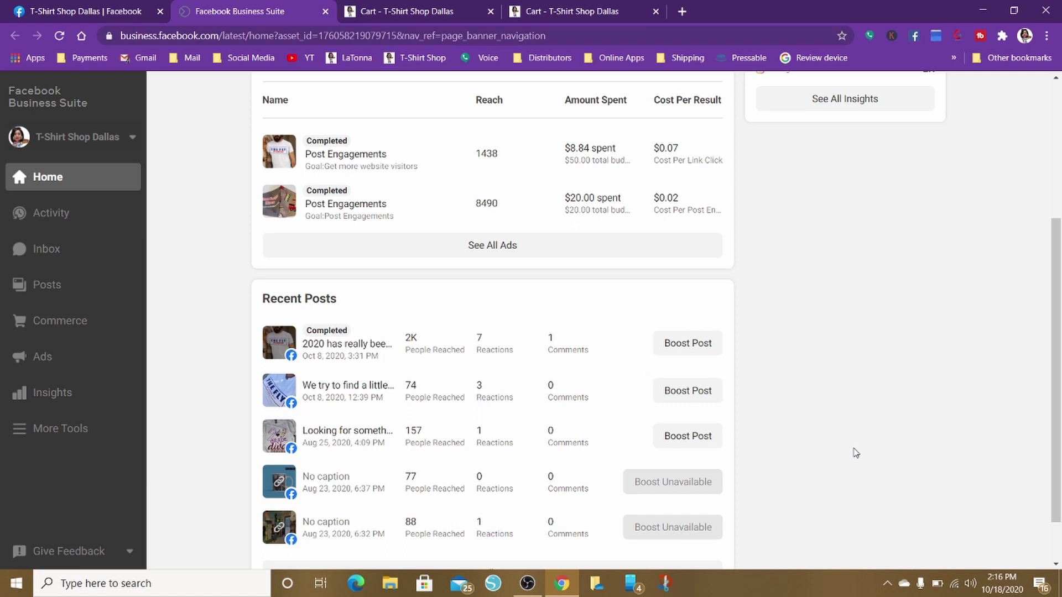
pyautogui.scroll(1, 856, 453)
pyautogui.scroll(-2, 856, 453)
pyautogui.scroll(2, 856, 453)
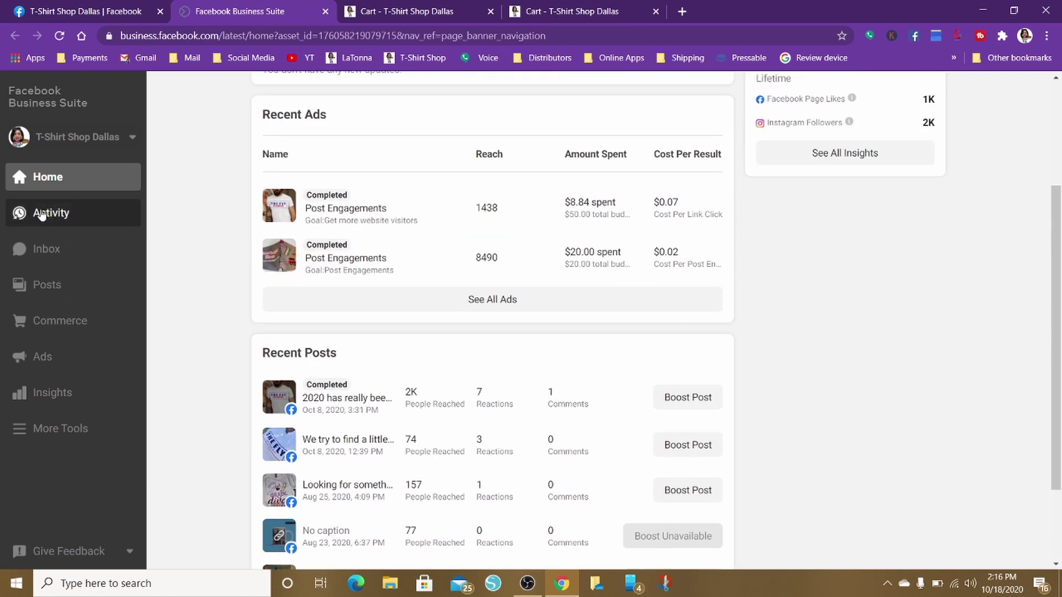
pyautogui.click(41, 215)
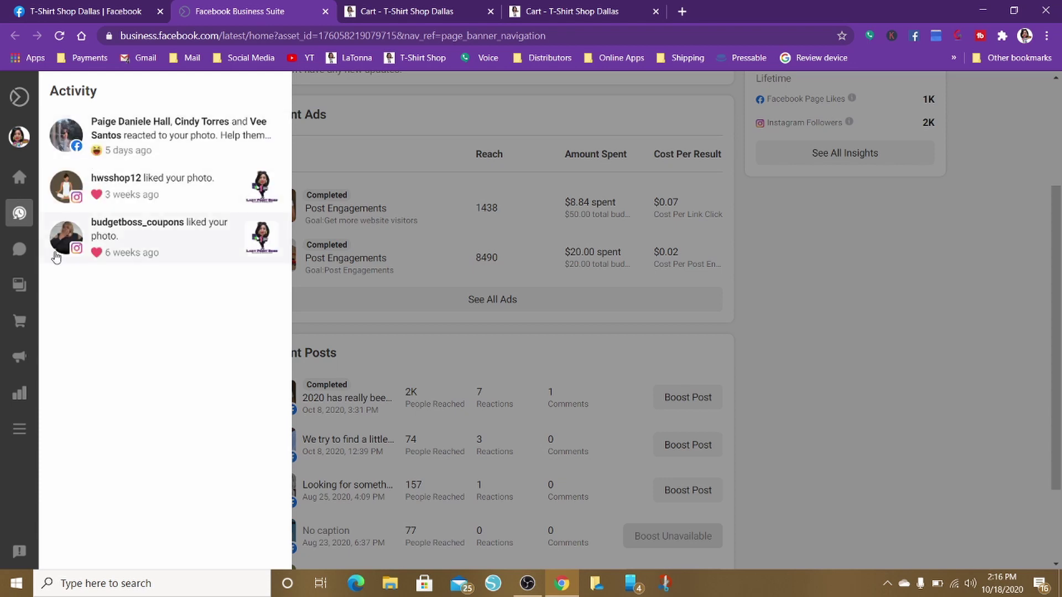
pyautogui.click(55, 254)
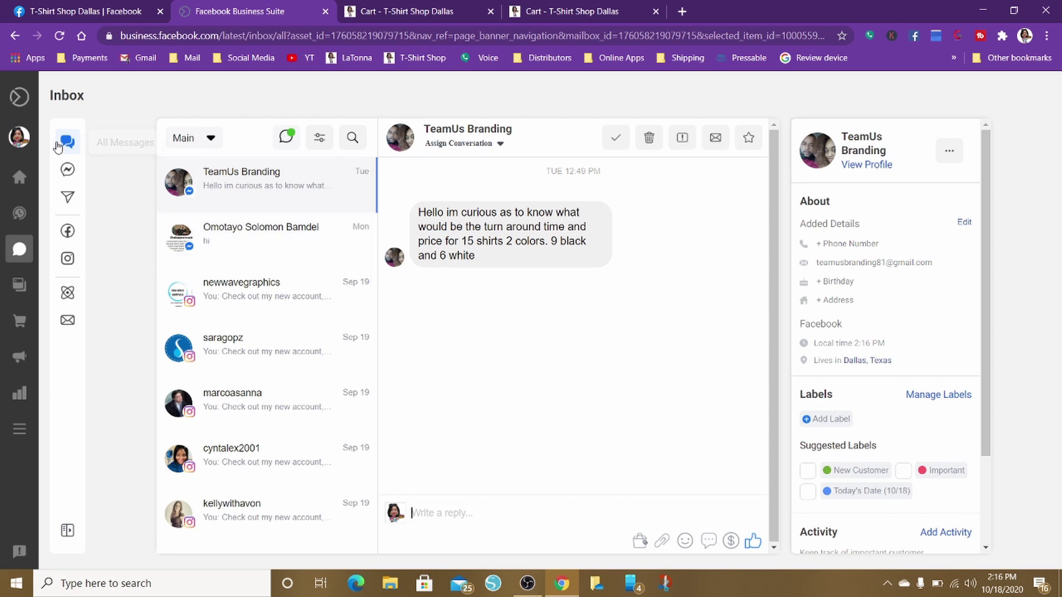
# Check the Messenger, Instagram Direct, Facebook and Instagram comment views, then show Automated Responses
pyautogui.click(69, 171)
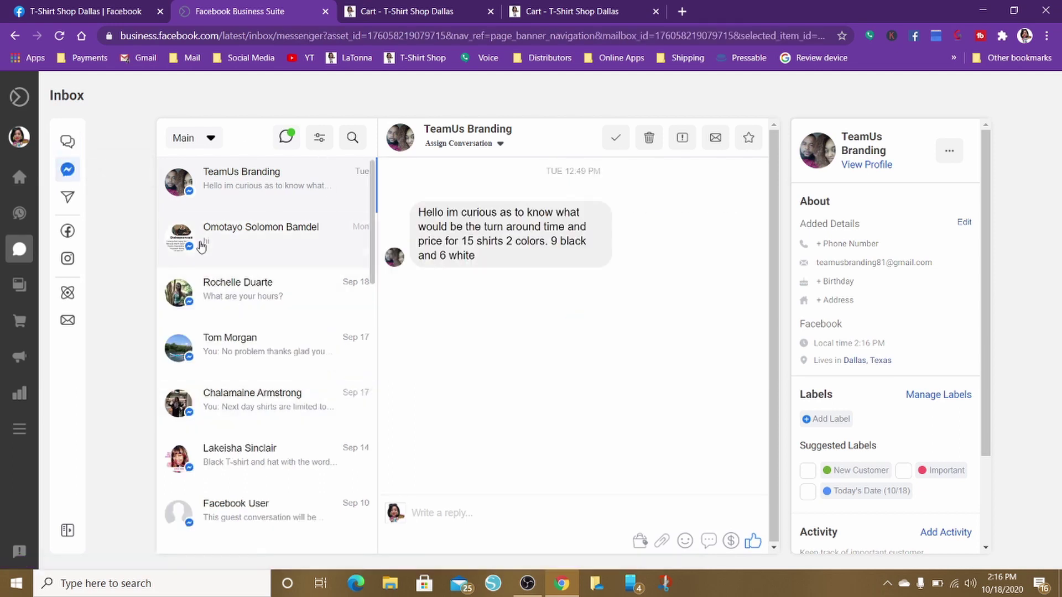
pyautogui.click(66, 200)
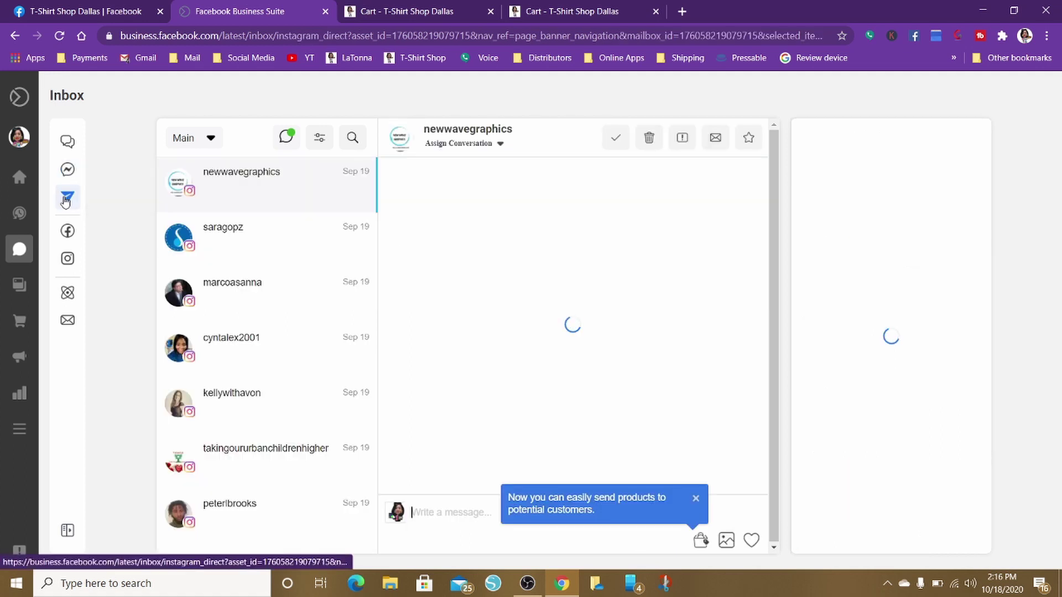
pyautogui.click(68, 231)
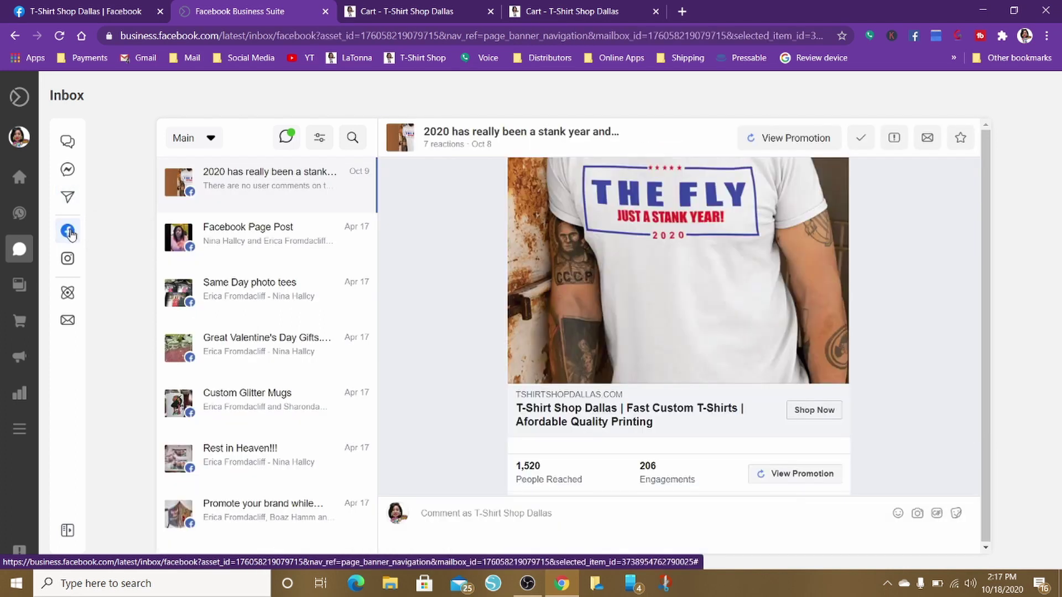
pyautogui.click(72, 265)
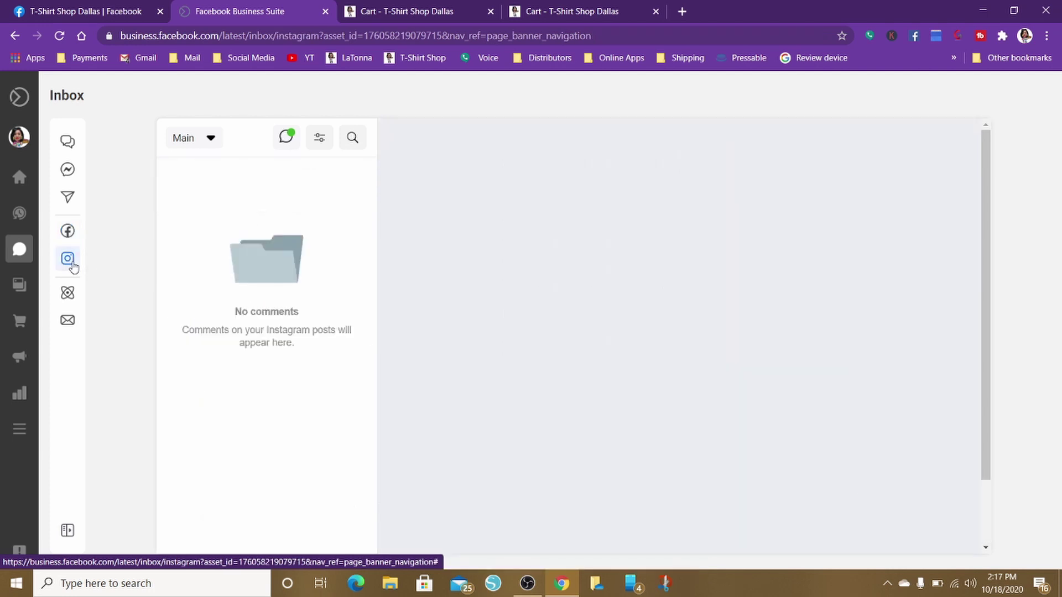
pyautogui.click(72, 295)
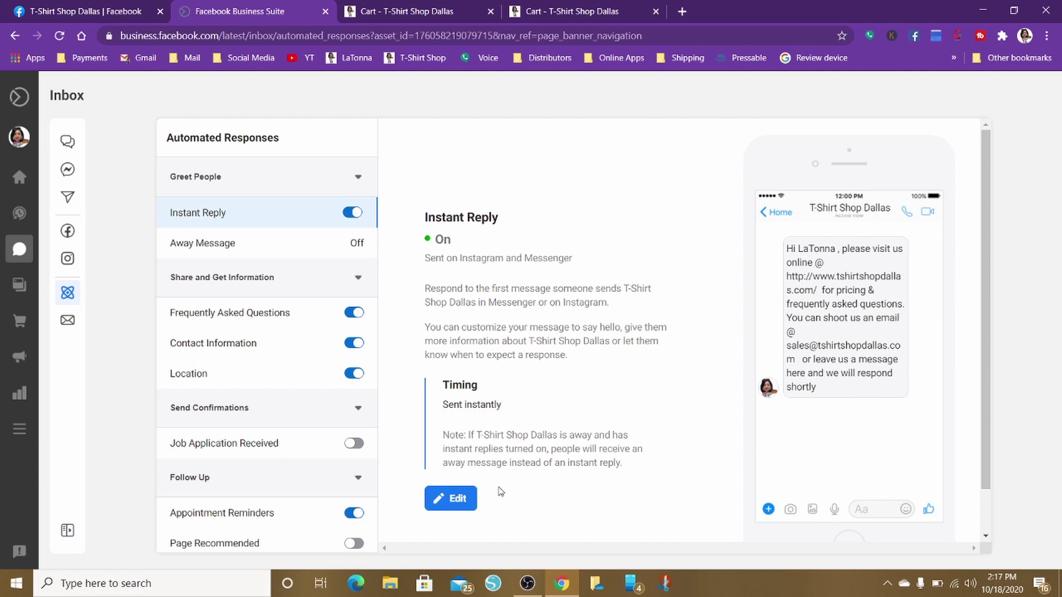
# View the Frequently Asked Questions and Contact Information automated replies
pyautogui.scroll(-1, 666, 419)
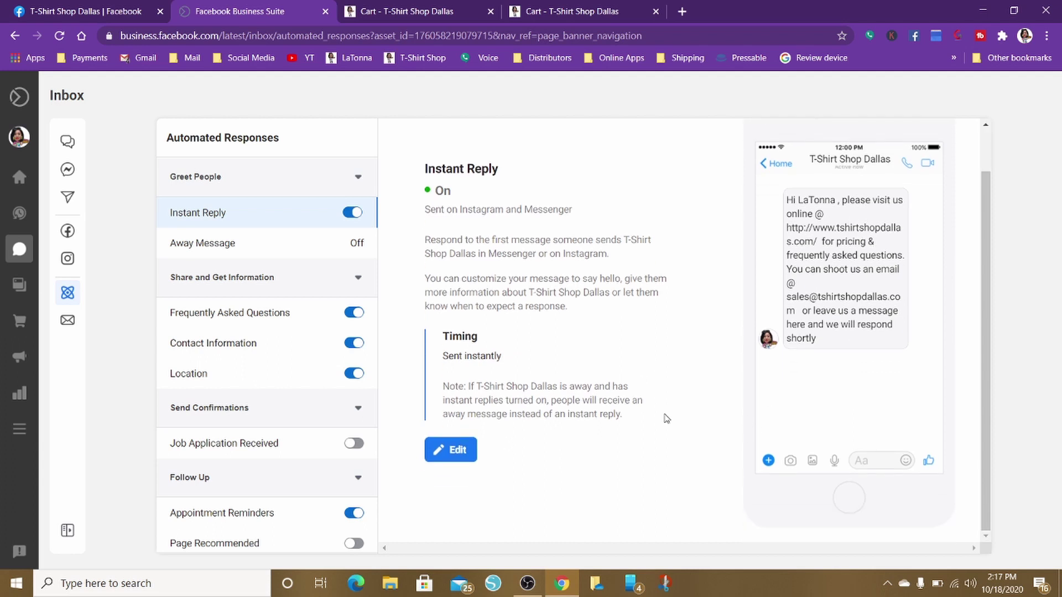
pyautogui.click(237, 317)
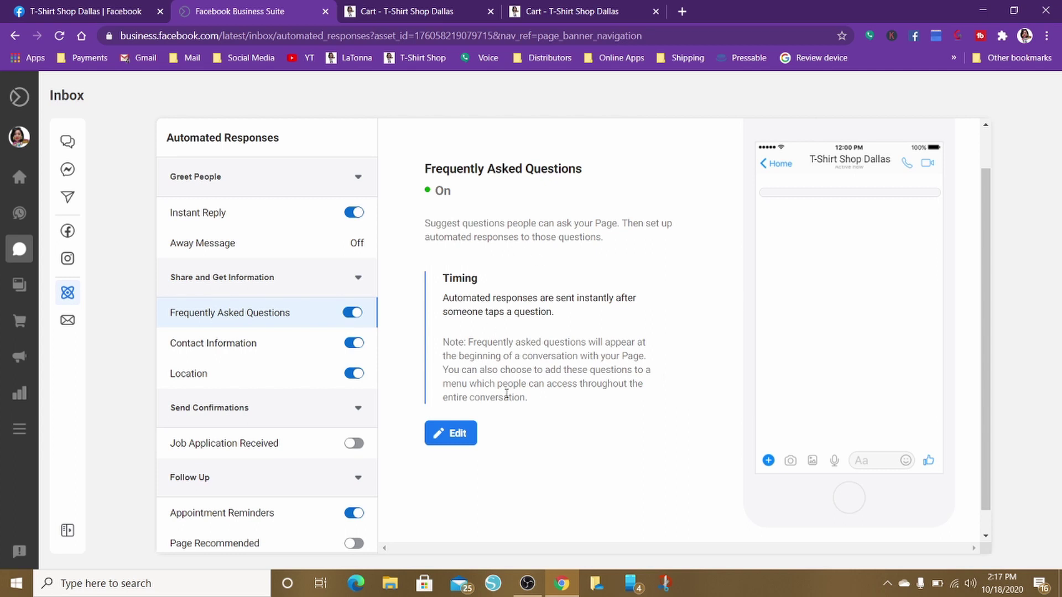
pyautogui.click(197, 347)
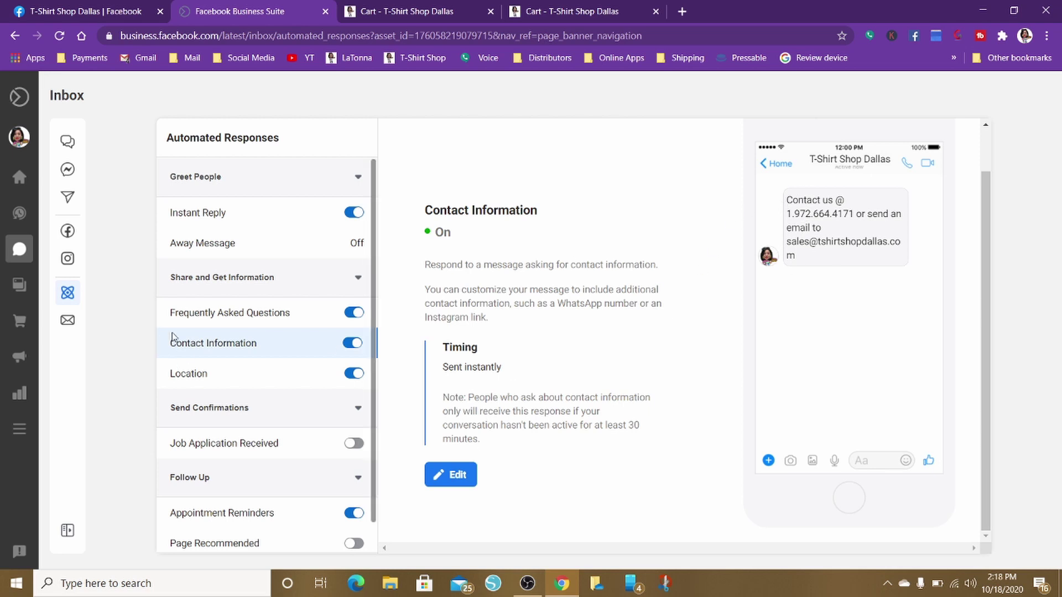
# Inspect the Location reply's showroom and curbside-pickup message in the editor, then cancel without changes
pyautogui.click(215, 376)
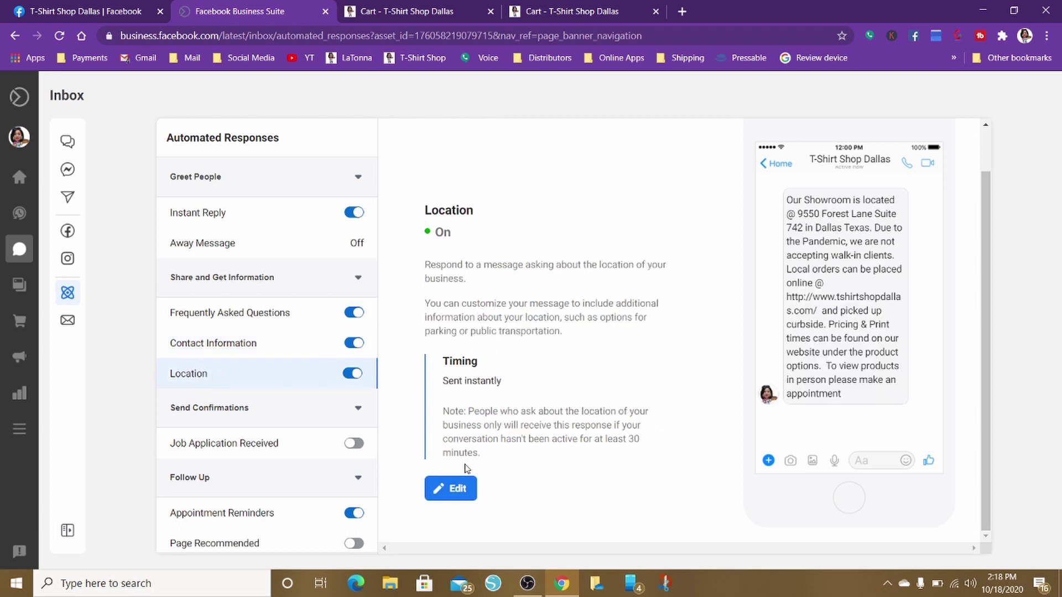
pyautogui.click(456, 491)
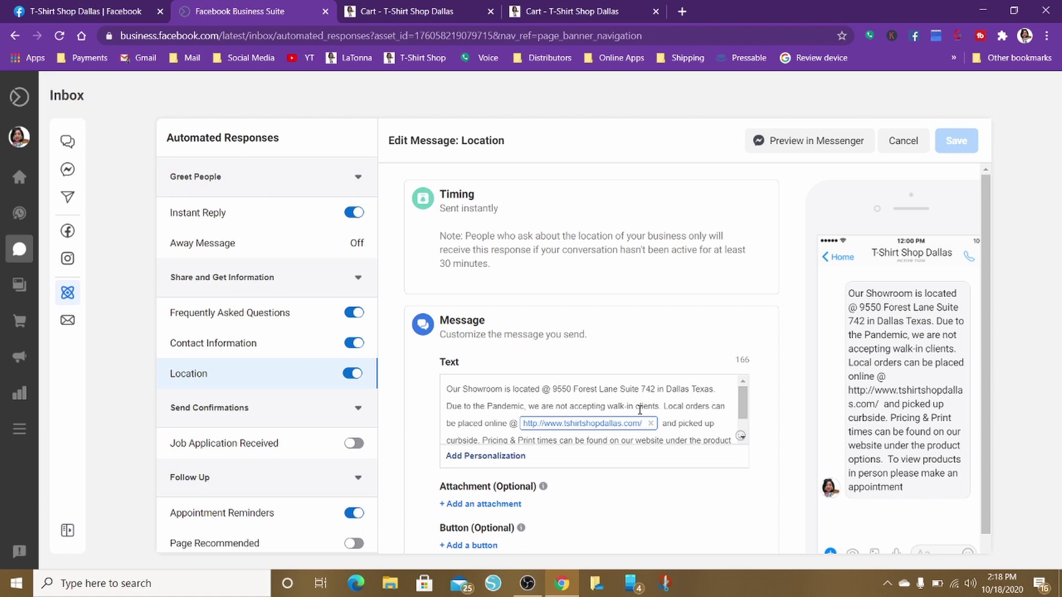
pyautogui.scroll(-1, 640, 410)
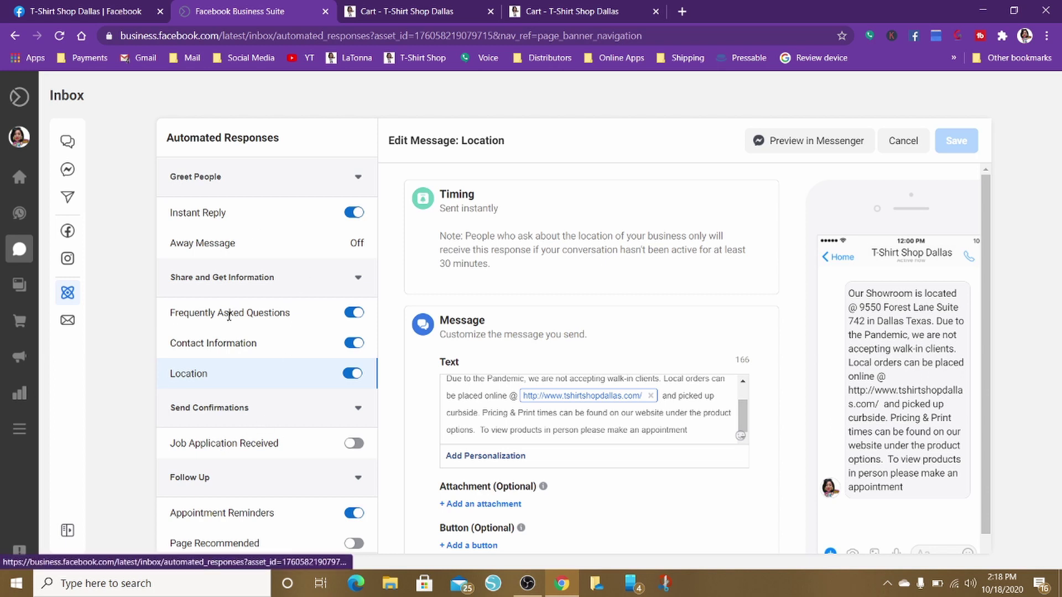
pyautogui.click(910, 146)
# Show the page's published posts with reach and engagement, topped by 1,520 people reached
pyautogui.moveTo(19, 260)
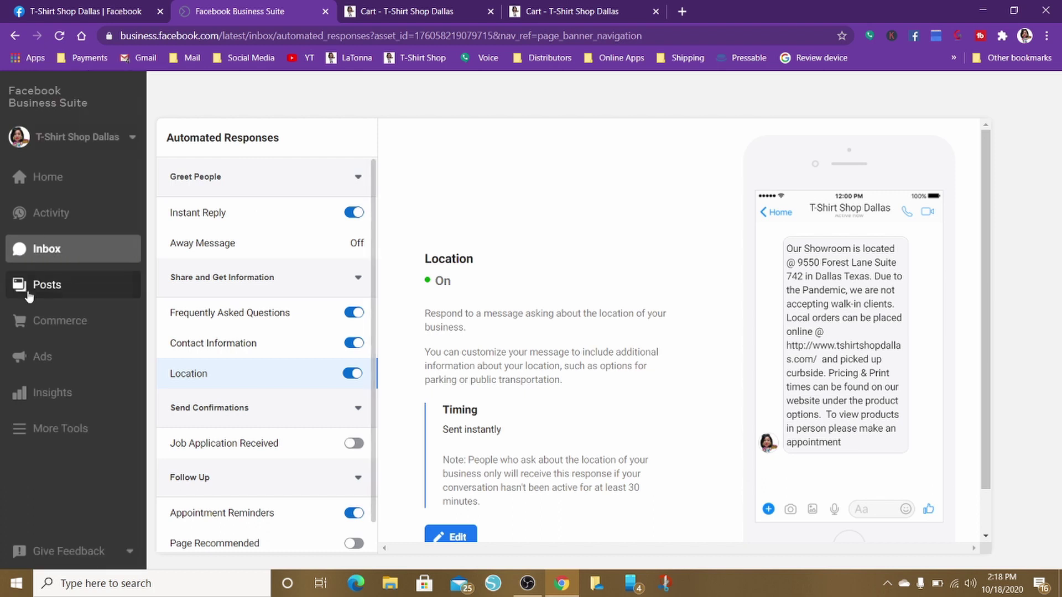
pyautogui.click(47, 287)
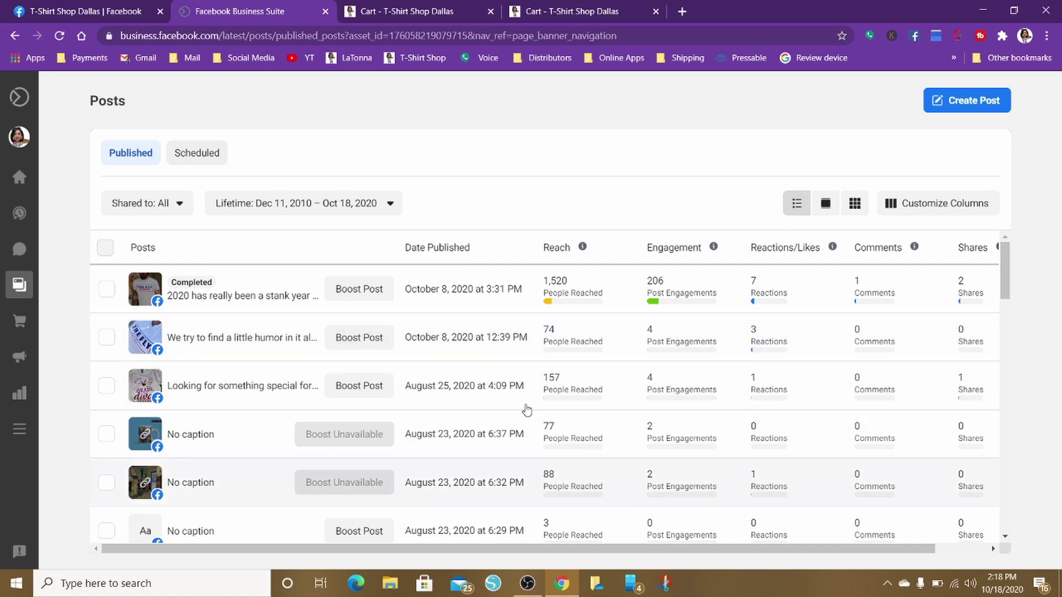
pyautogui.moveTo(5, 301)
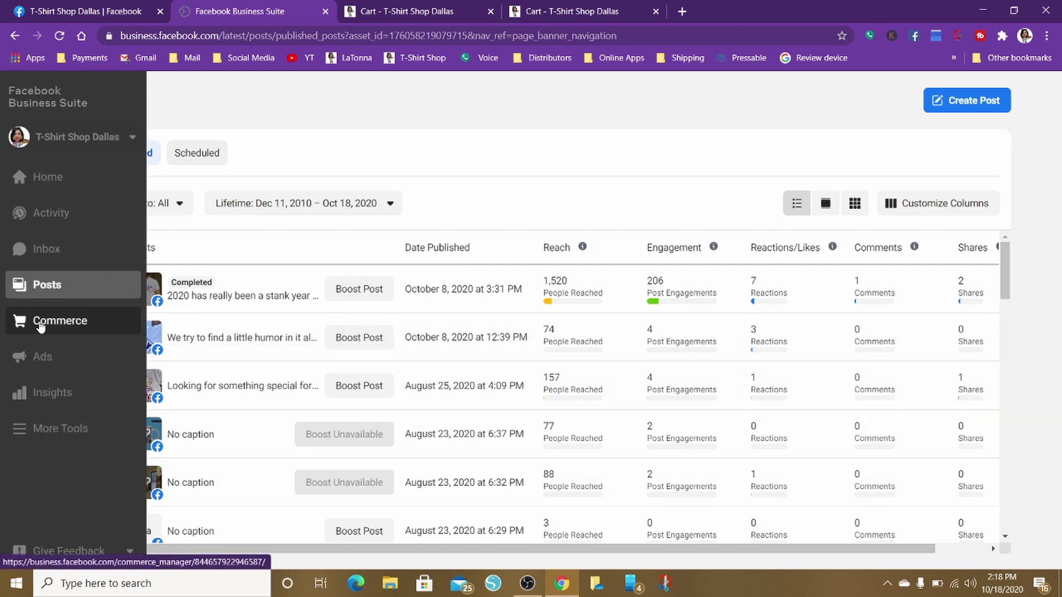
pyautogui.click(39, 326)
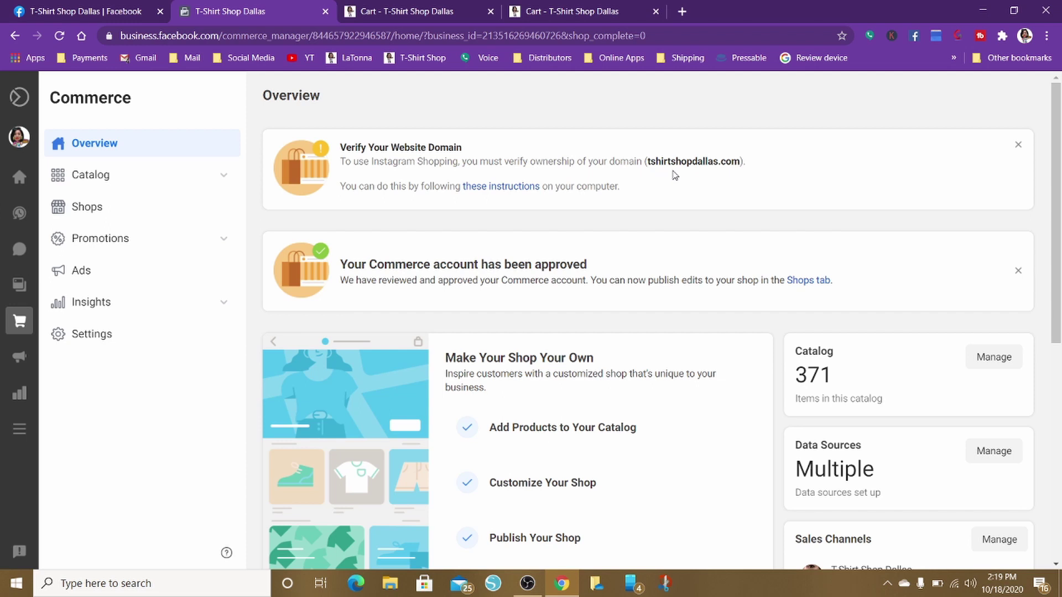
pyautogui.scroll(-3, 687, 175)
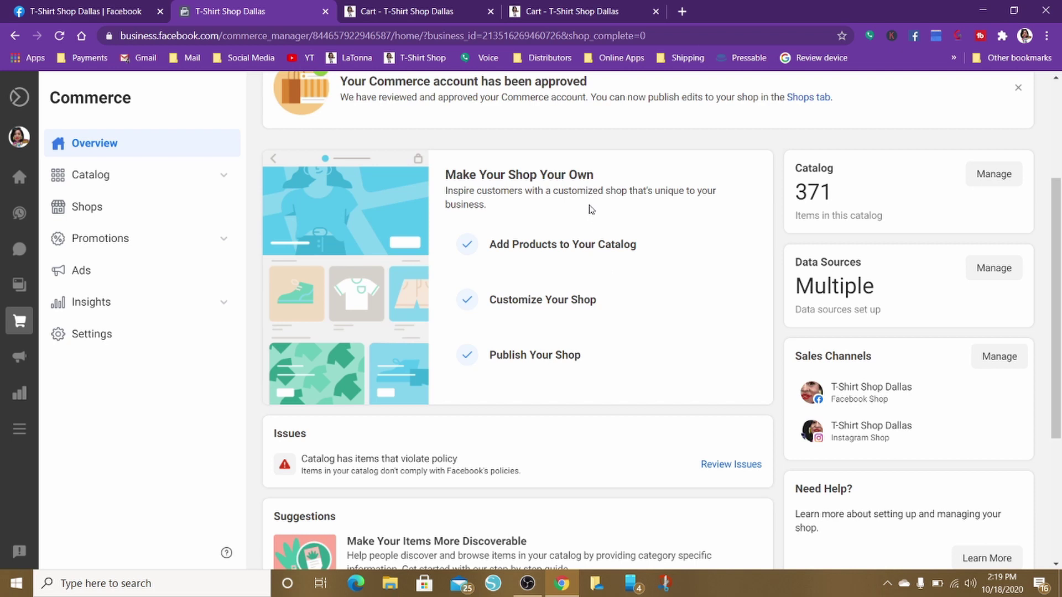
pyautogui.scroll(-5, 636, 277)
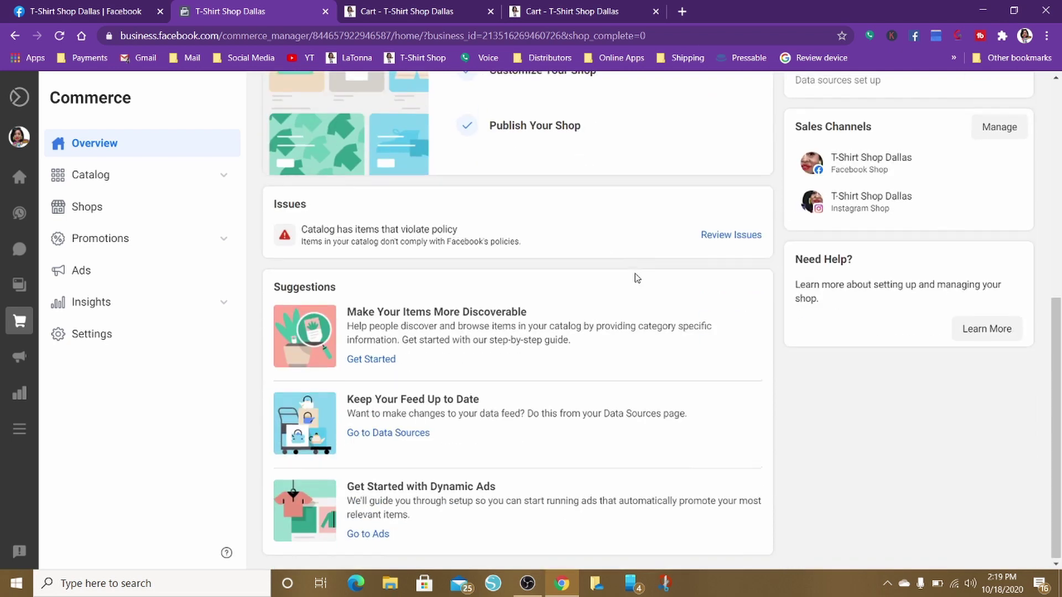
pyautogui.scroll(6, 636, 278)
pyautogui.scroll(3, 636, 278)
pyautogui.scroll(-6, 636, 277)
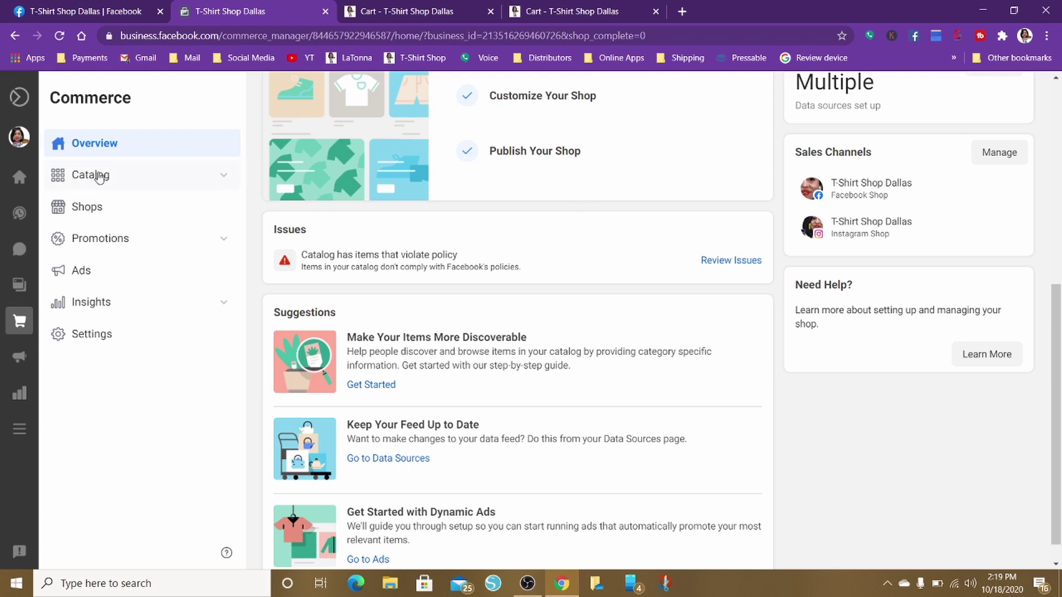
pyautogui.moveTo(16, 137)
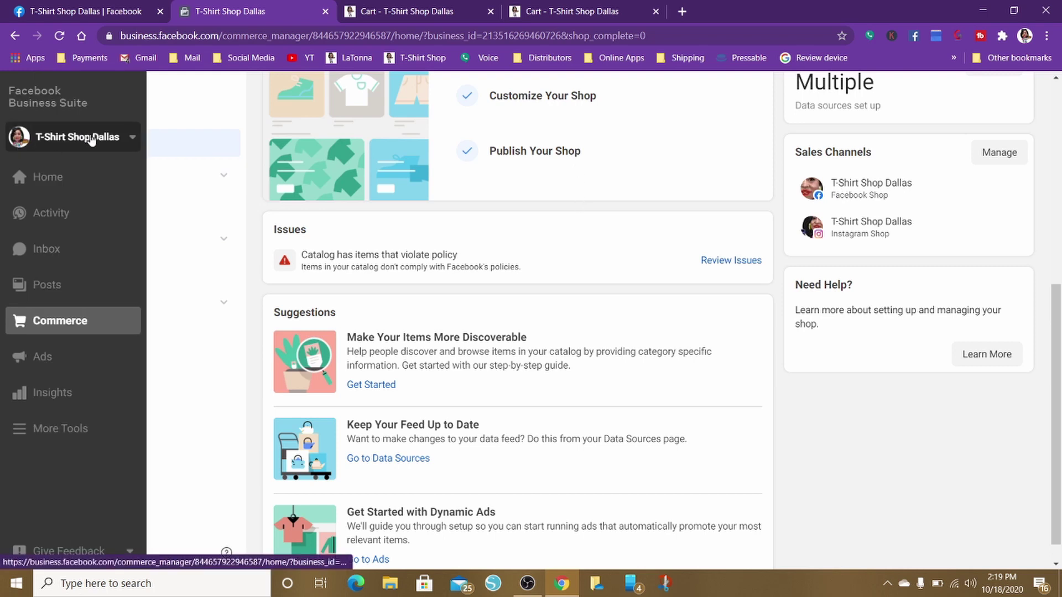
# Switch Business Suite to the Bulldog Girl page and expand its More Tools menu
pyautogui.click(114, 139)
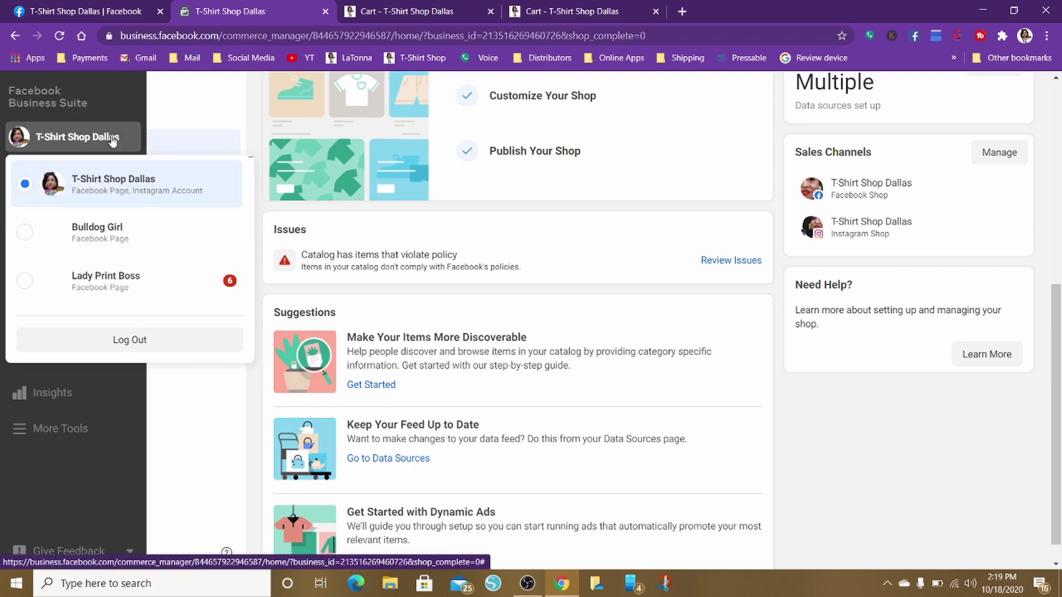
pyautogui.click(104, 232)
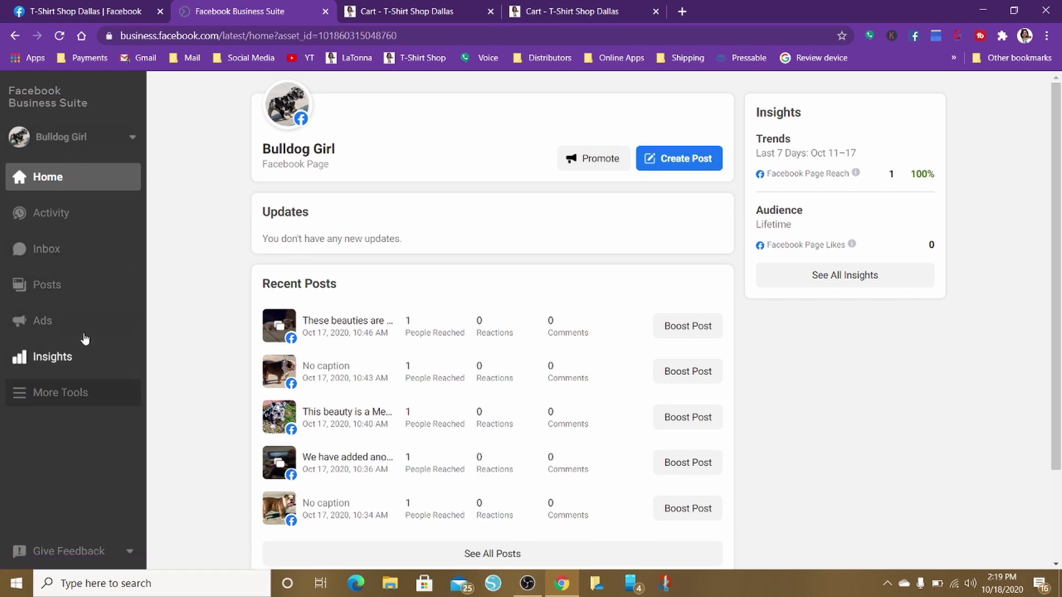
pyautogui.scroll(-2, 204, 343)
pyautogui.scroll(2, 204, 343)
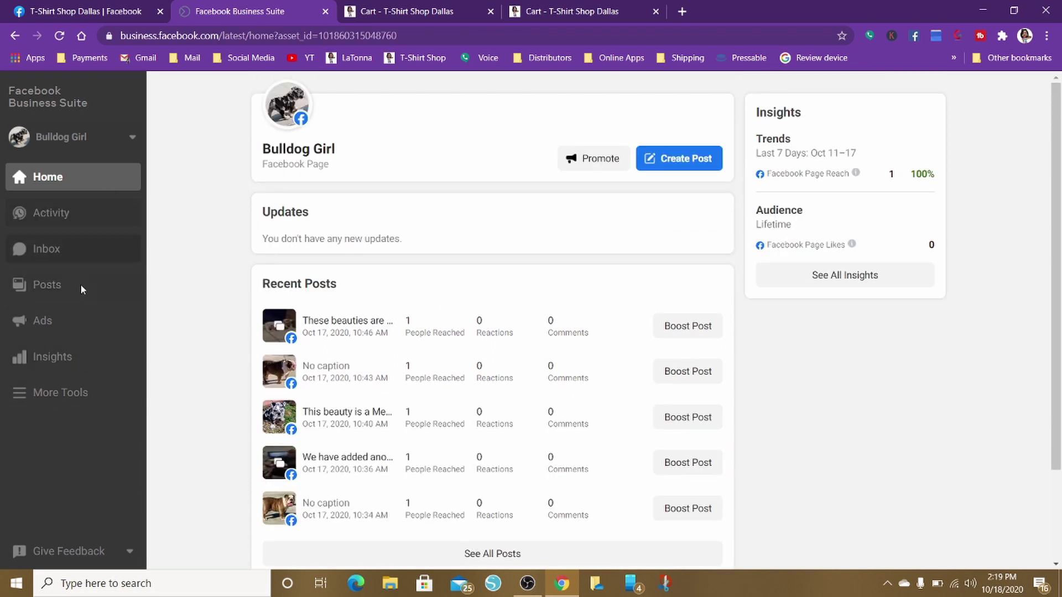
pyautogui.click(71, 400)
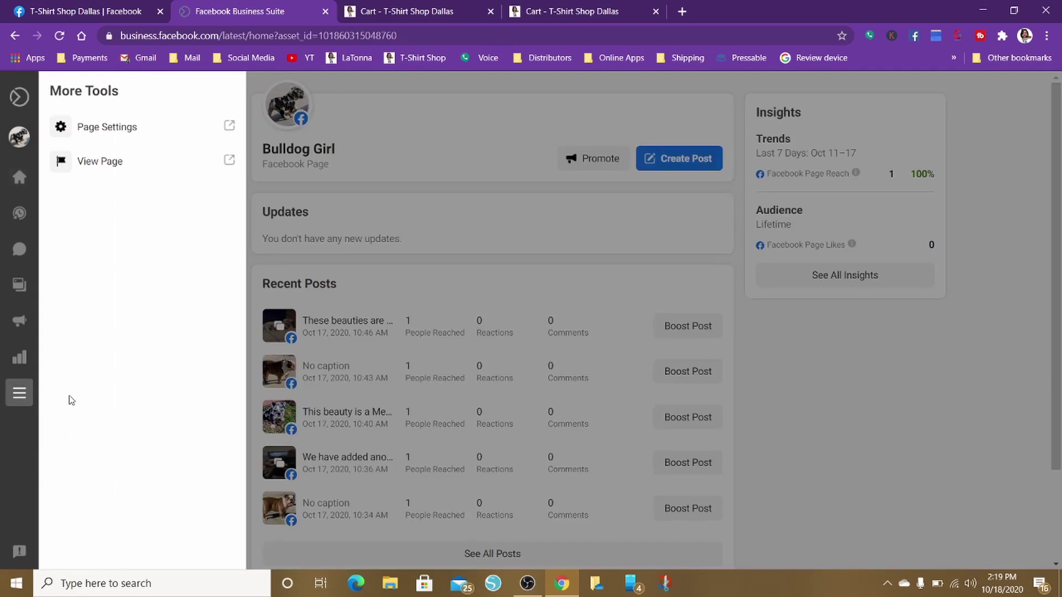
# Open the Bulldog Girl page itself in a new tab and scroll through it
pyautogui.click(98, 161)
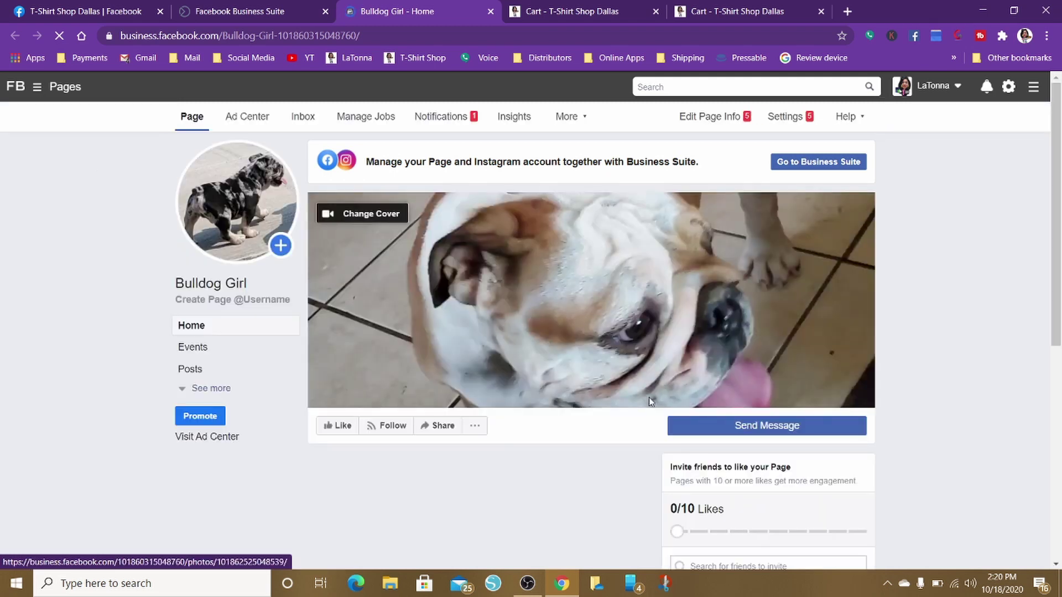
pyautogui.scroll(-8, 656, 370)
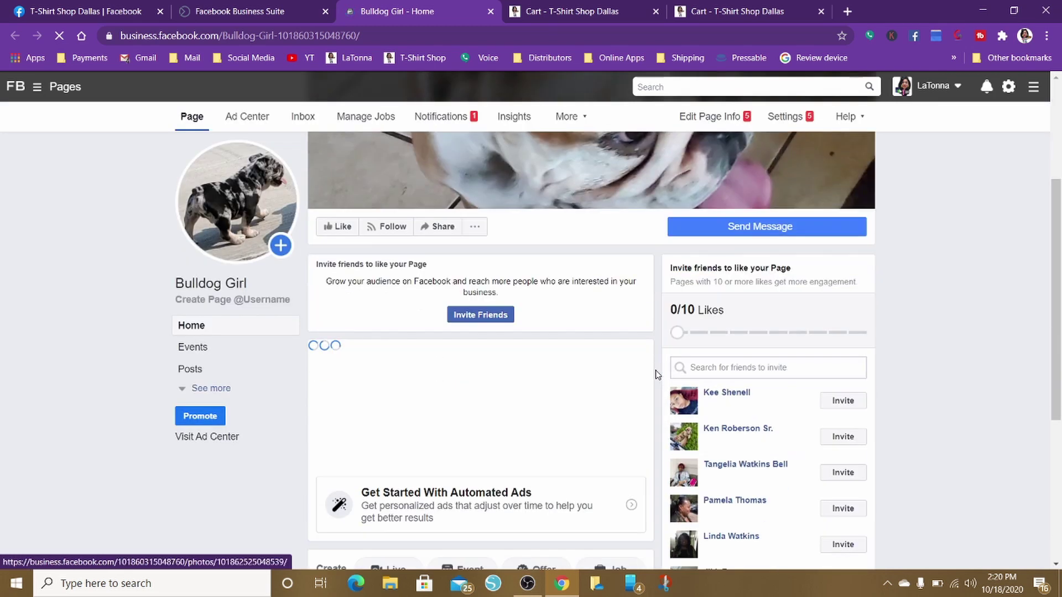
pyautogui.scroll(2, 657, 375)
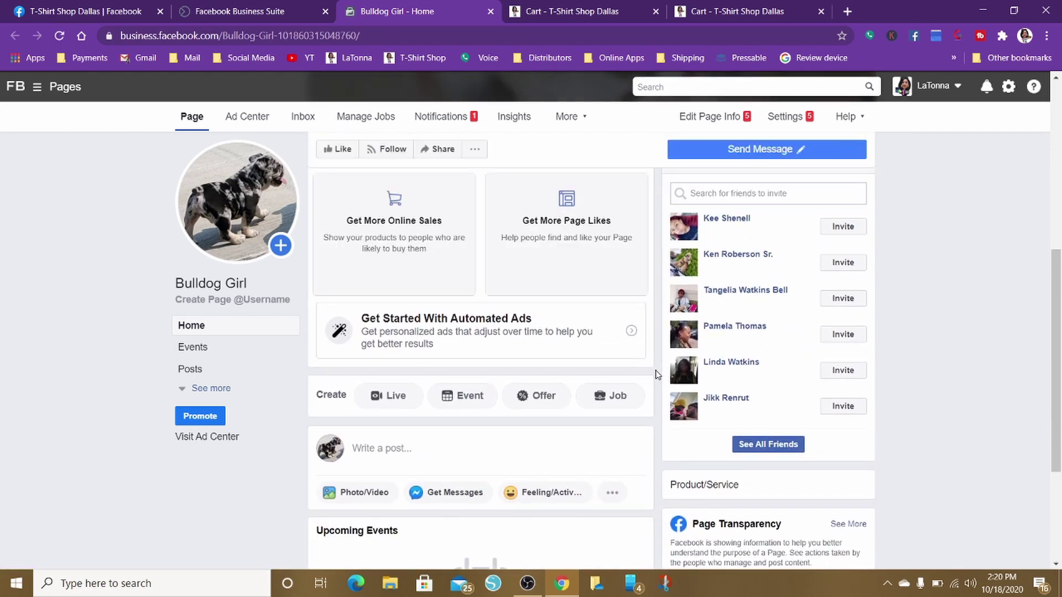
pyautogui.scroll(-2, 657, 375)
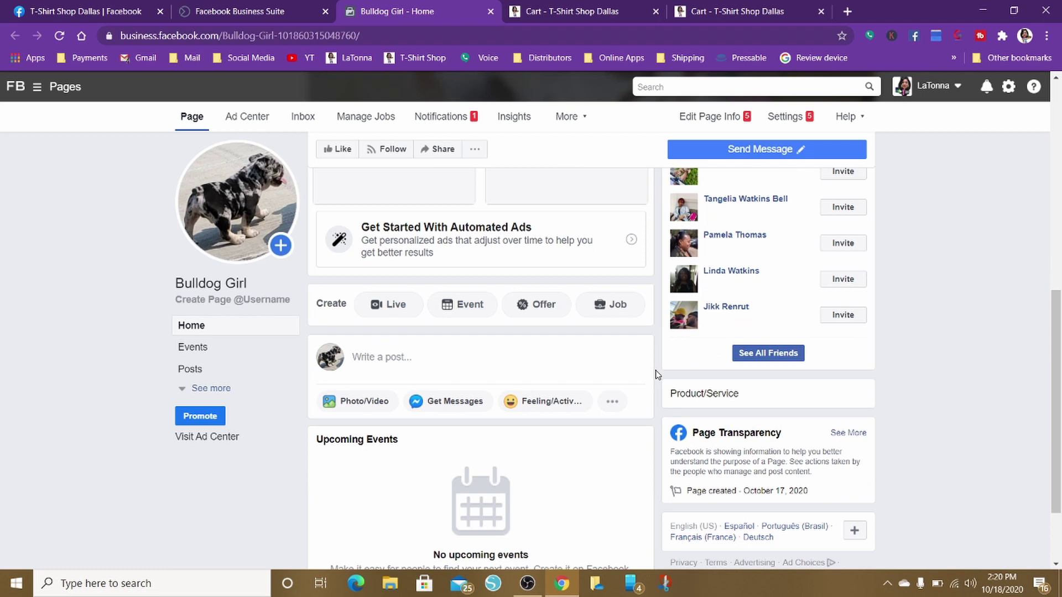
pyautogui.scroll(-2, 657, 375)
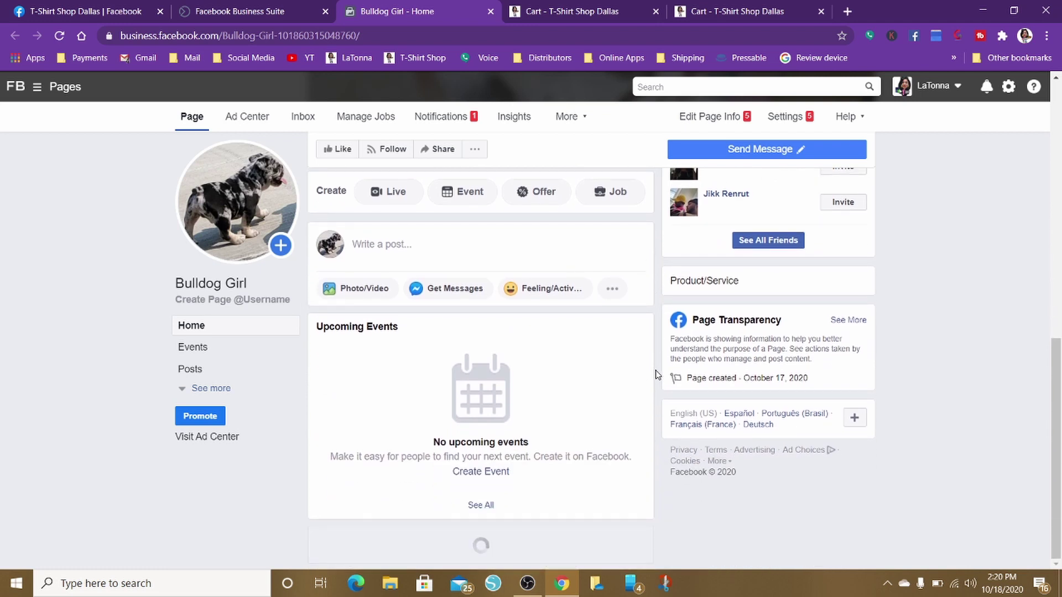
pyautogui.scroll(2, 657, 375)
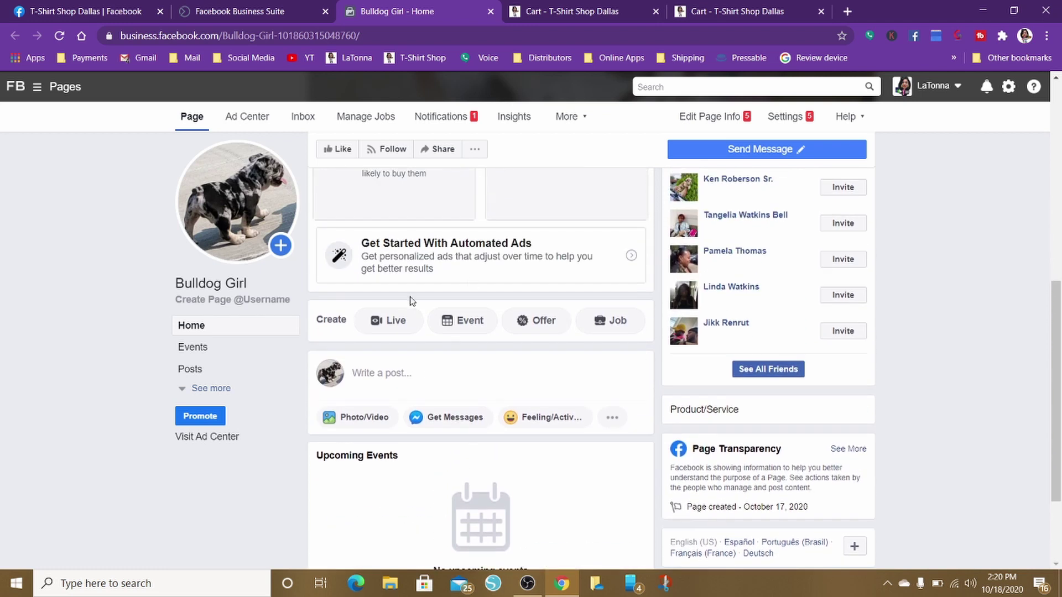
# Expand the page's left navigation to reveal all sections, including Shop
pyautogui.click(223, 389)
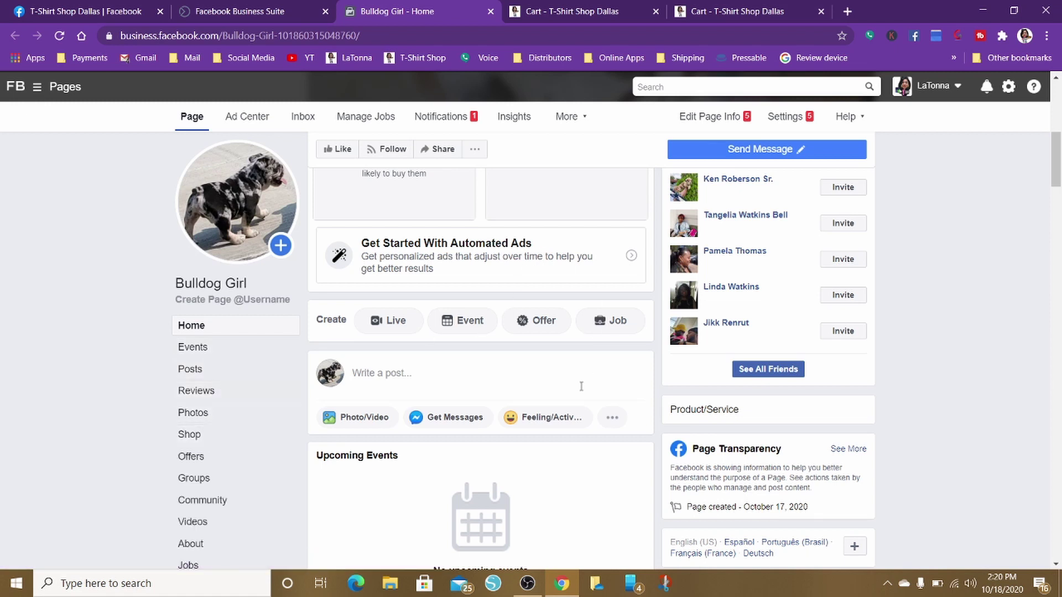
pyautogui.scroll(-5, 581, 391)
pyautogui.scroll(6, 582, 392)
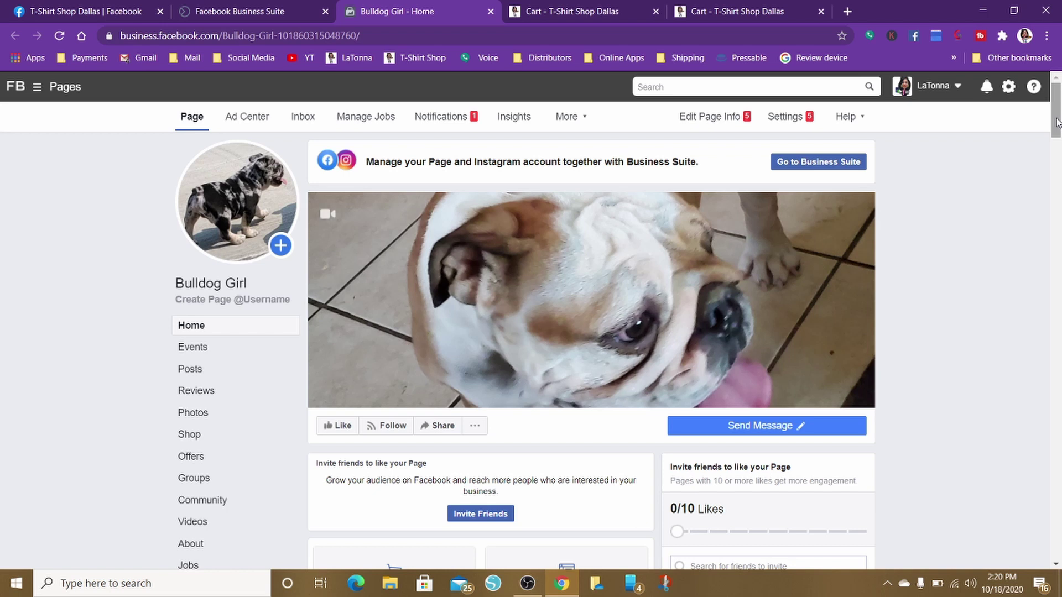
pyautogui.moveTo(1057, 122); pyautogui.dragTo(1056, 139)
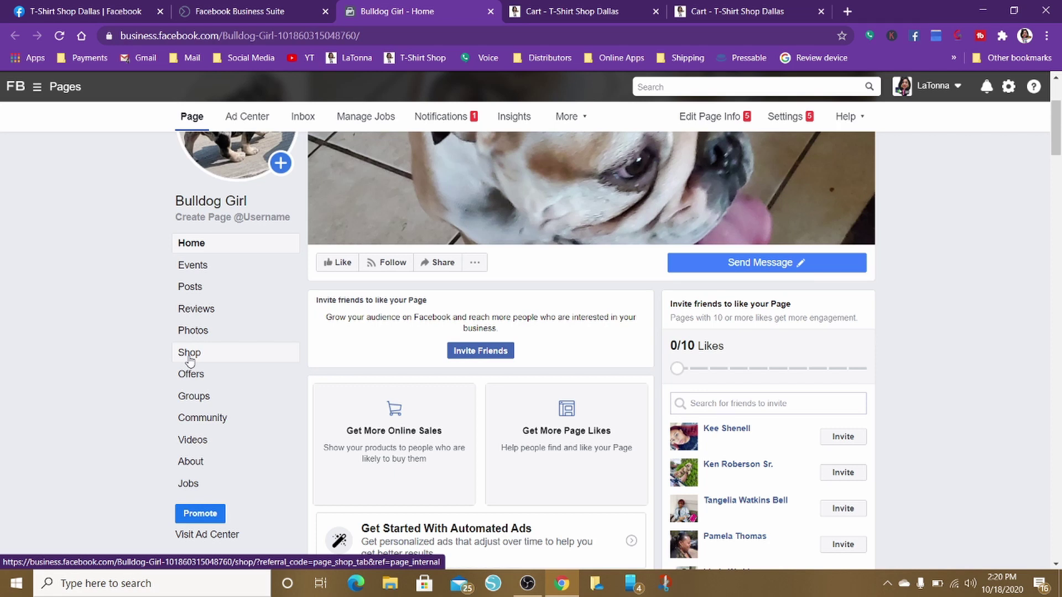
# Open the Bulldog Girl page's Shop section and go to Commerce Manager's Create Your Shop options
pyautogui.click(190, 354)
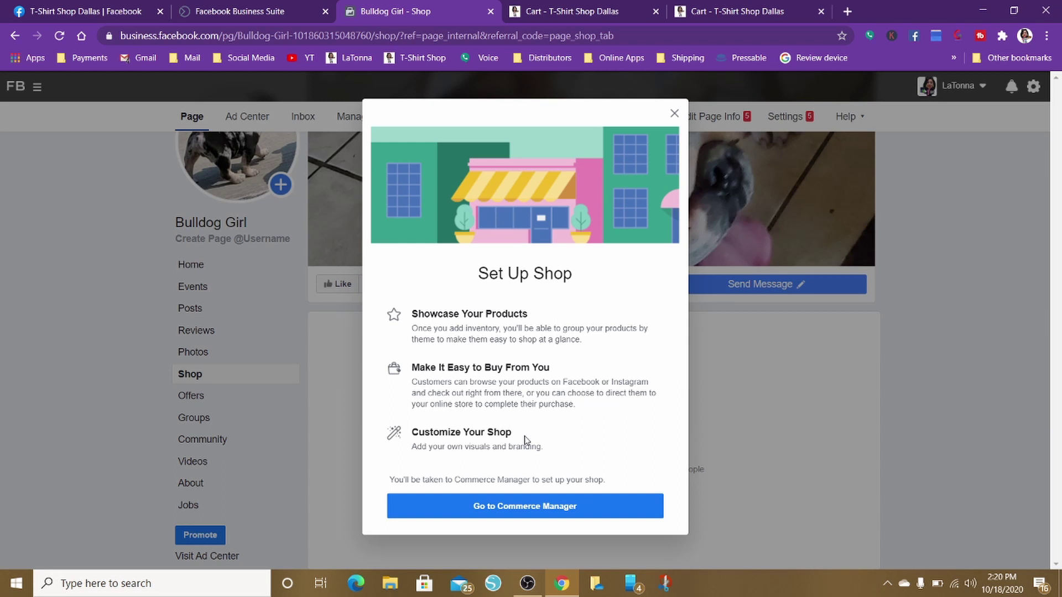
pyautogui.click(521, 507)
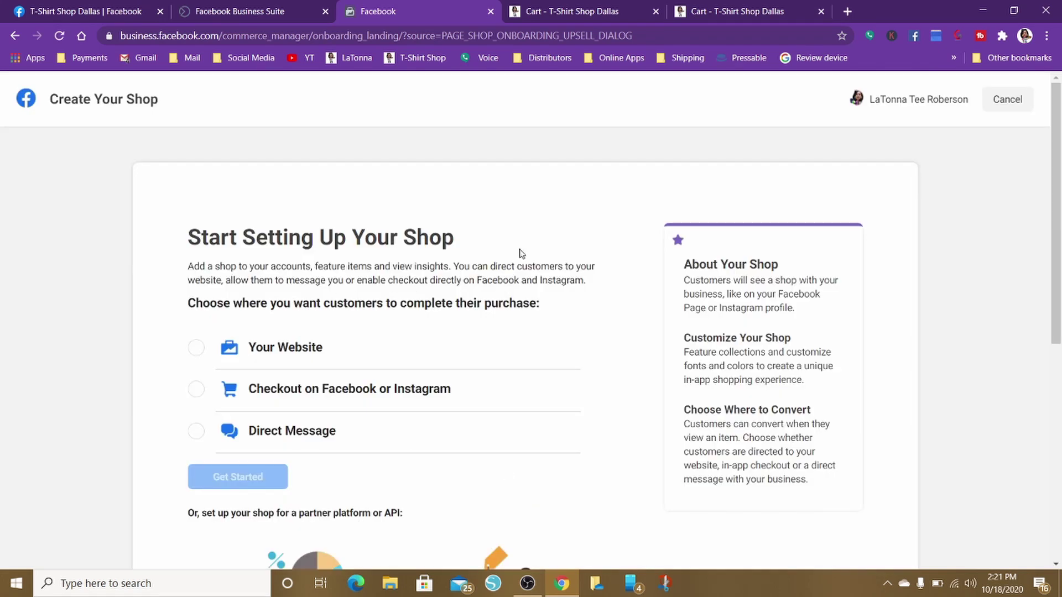
pyautogui.scroll(-7, 567, 229)
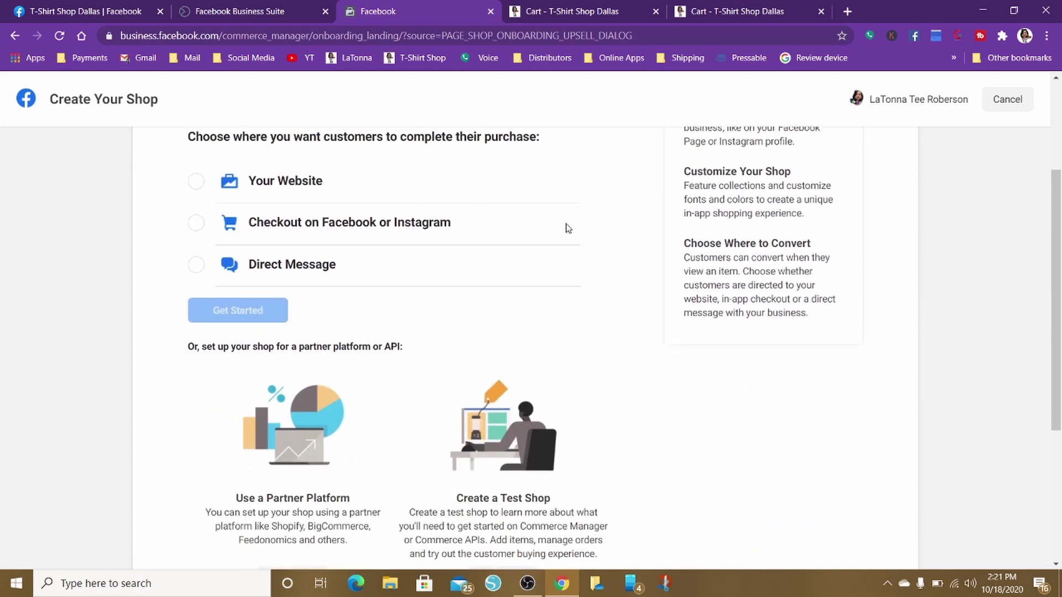
pyautogui.scroll(6, 567, 229)
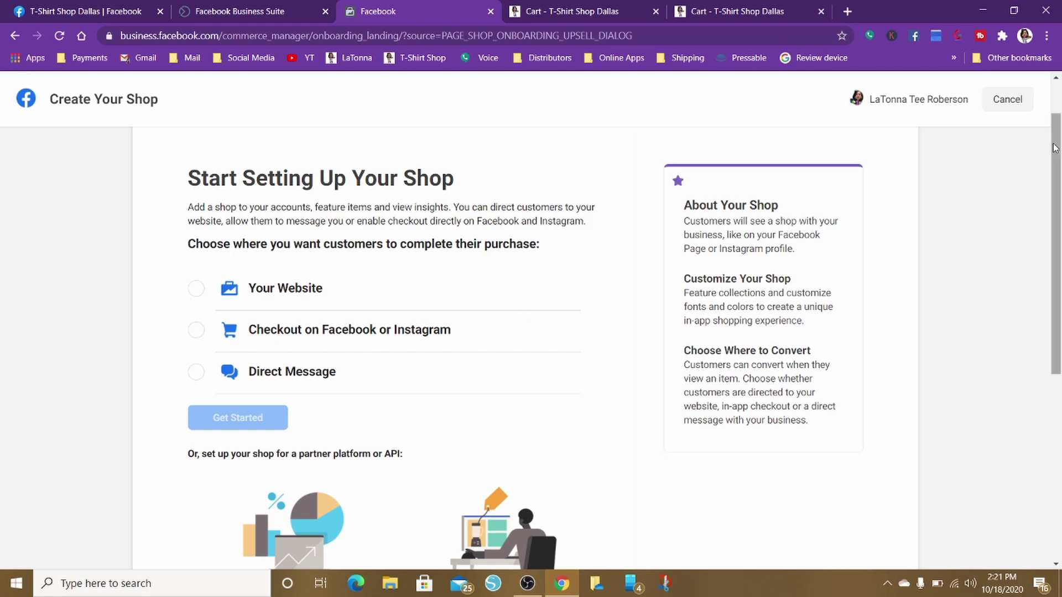
pyautogui.moveTo(1055, 146); pyautogui.dragTo(1059, 266)
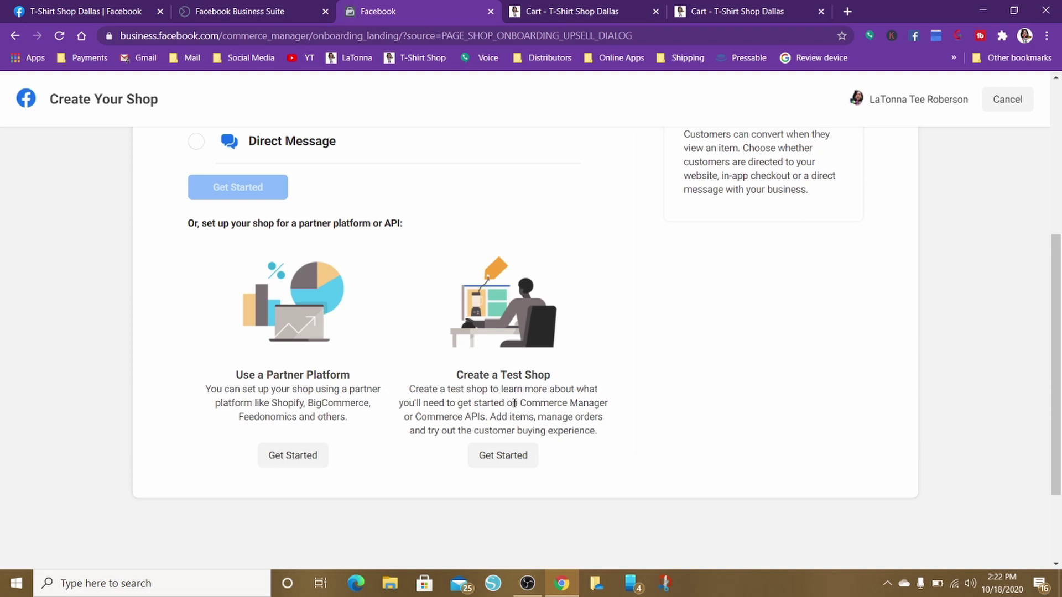
# Begin a test shop and reach the test account's business information form
pyautogui.click(500, 459)
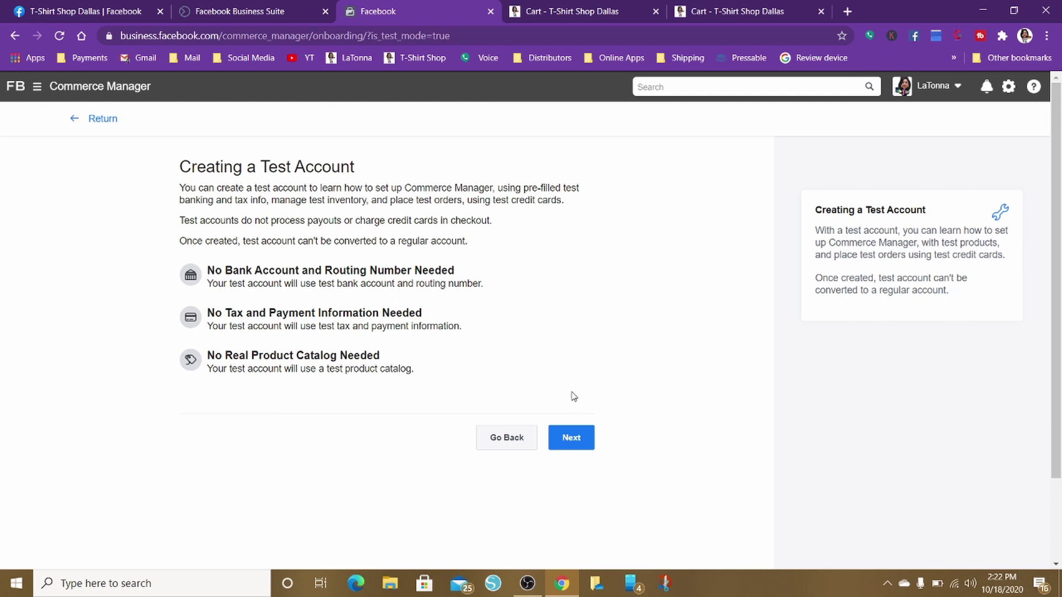
pyautogui.click(575, 439)
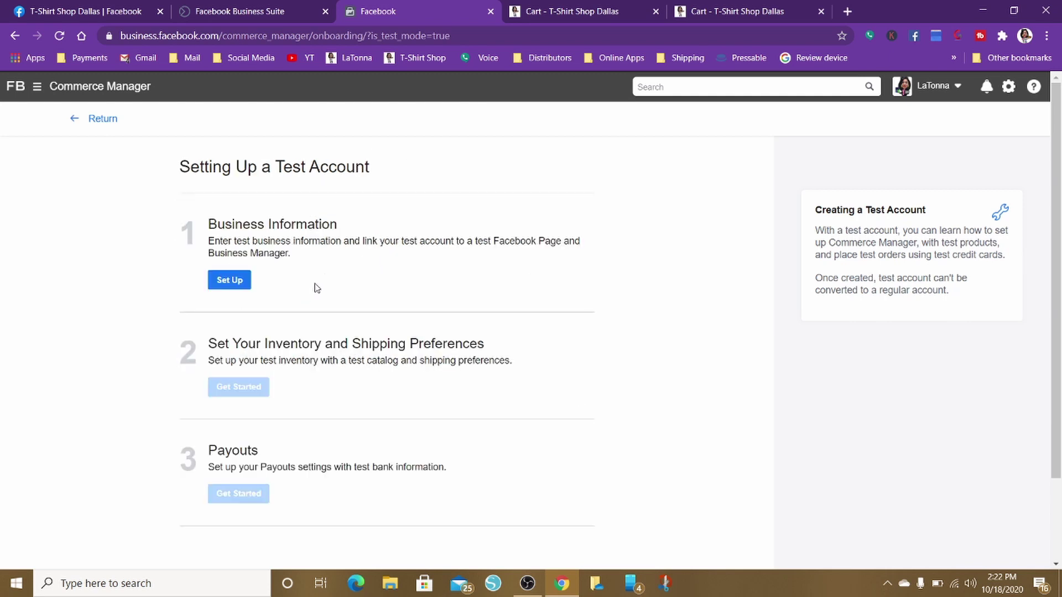
pyautogui.click(223, 281)
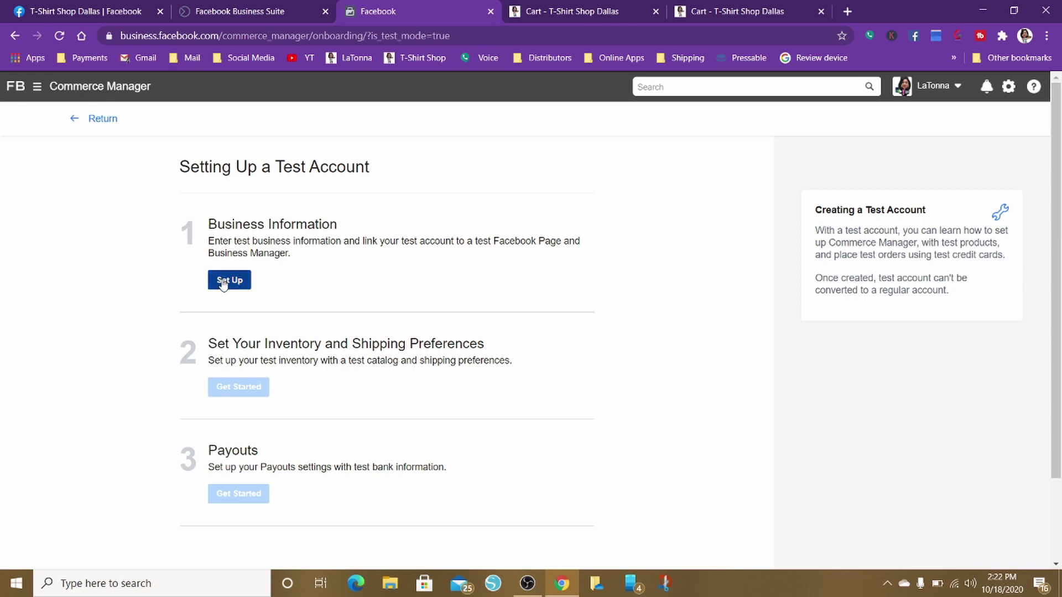
# Name the test account 'Test Bulldog Girl Store' and continue to step 2
pyautogui.click(199, 249)
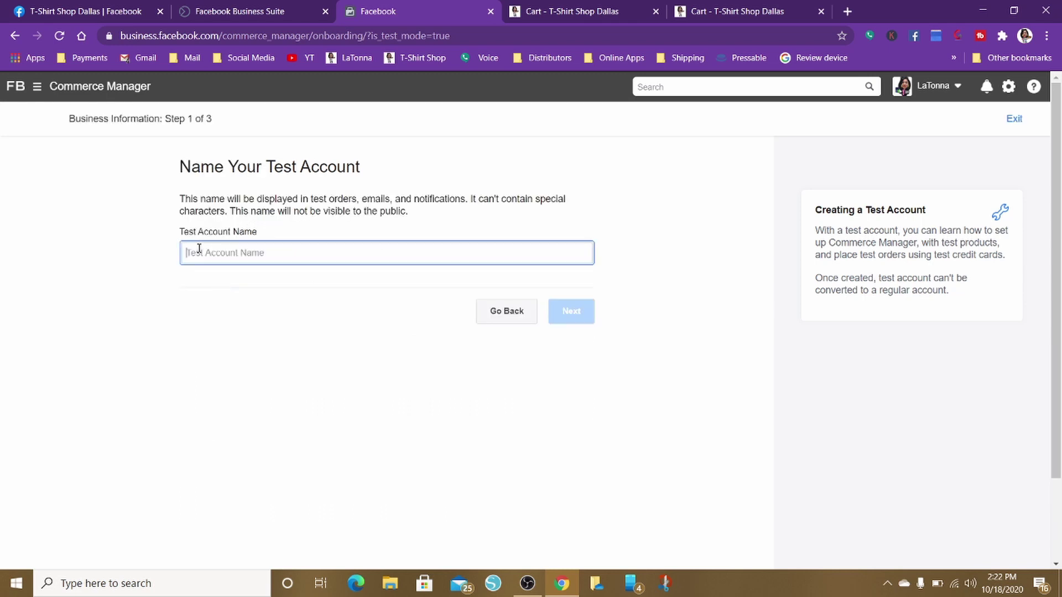
pyautogui.write('Test')
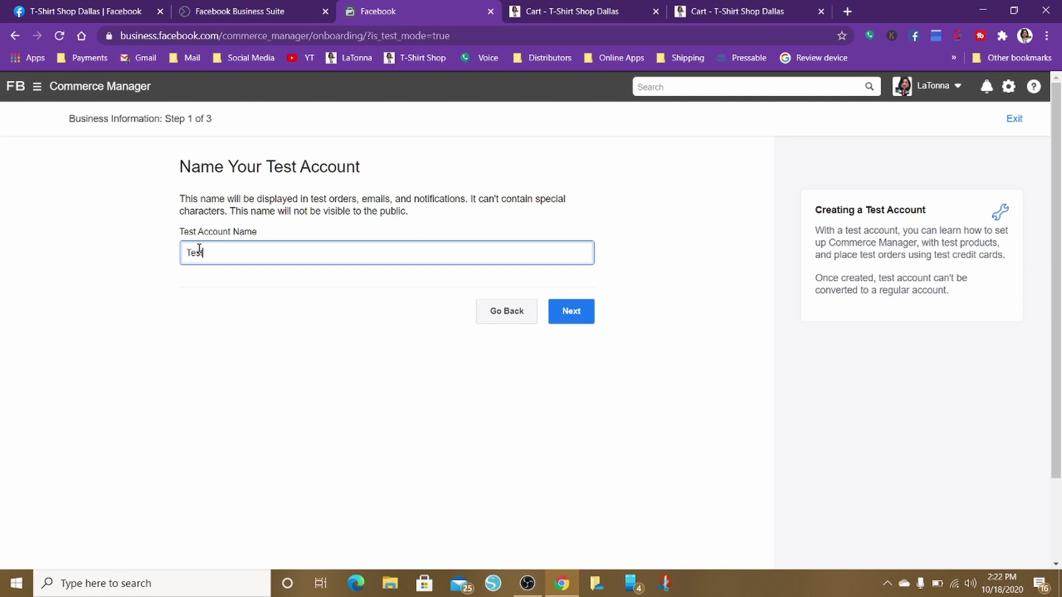
pyautogui.write(' Bulldog S')
pyautogui.press('BackSpace')
pyautogui.write('Girl Store')
pyautogui.click(576, 315)
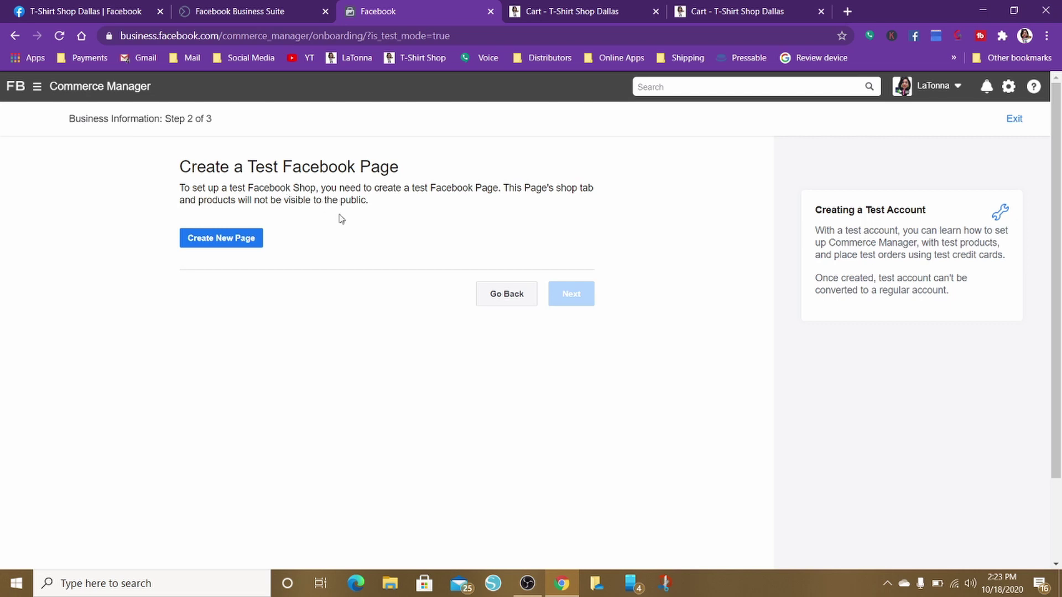
# Create a Brand or Product test page 'bulldoggirl.com' in the Pet Supplies category
pyautogui.click(218, 238)
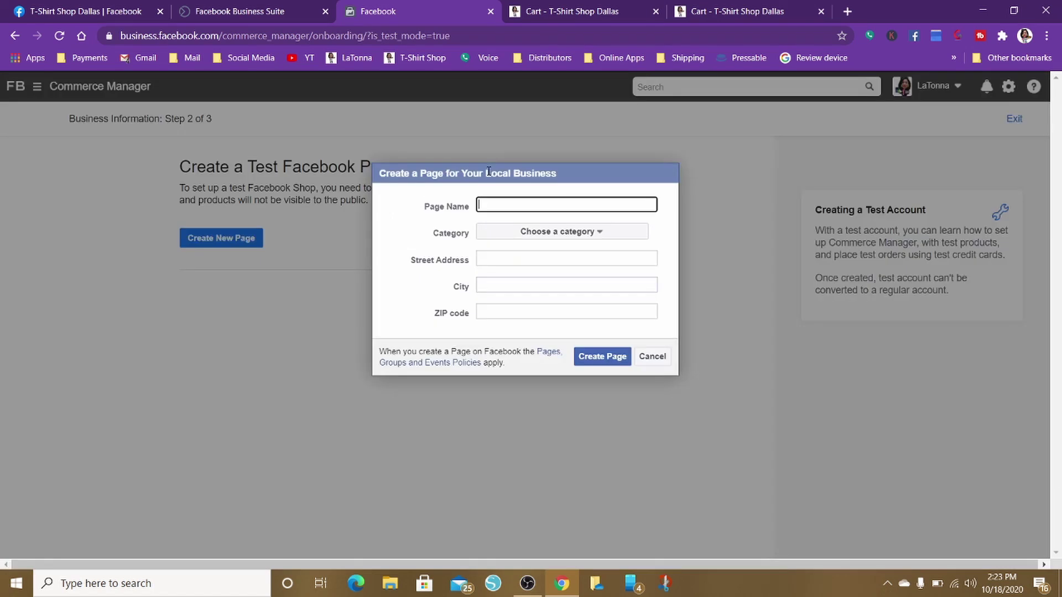
pyautogui.click(648, 358)
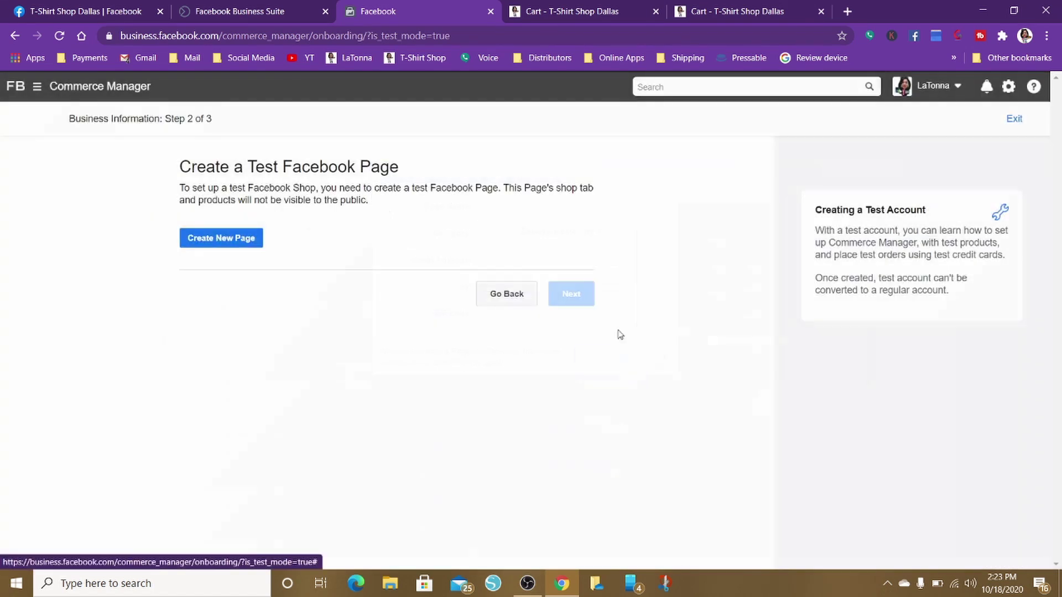
pyautogui.click(235, 242)
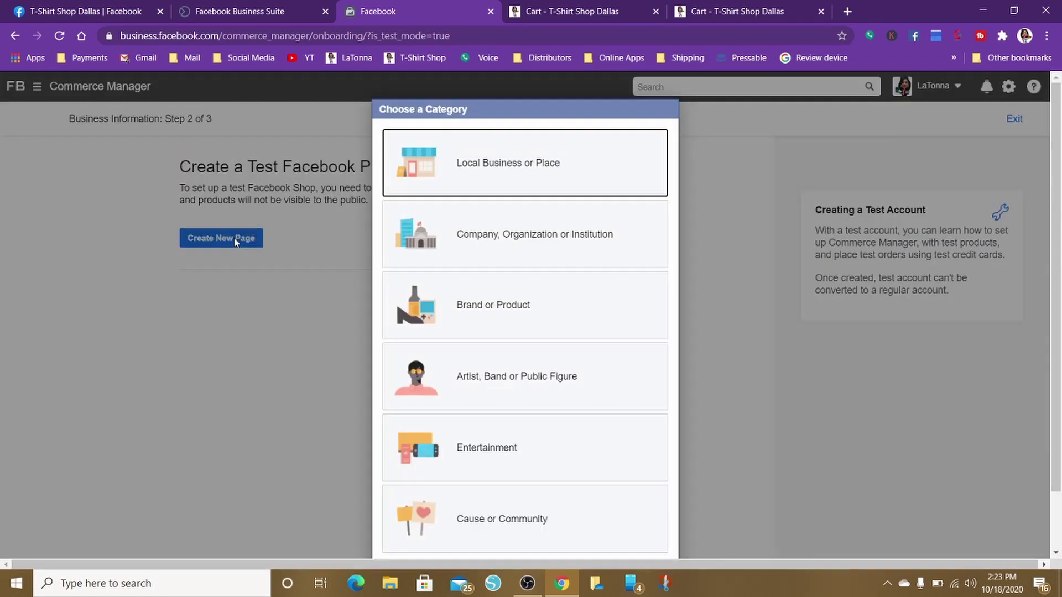
pyautogui.click(514, 303)
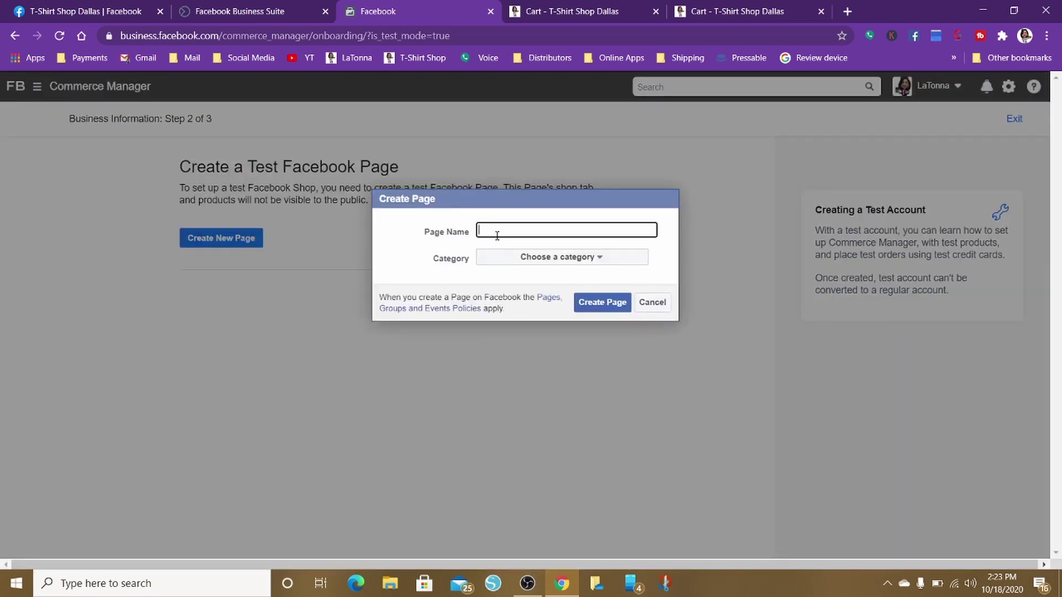
pyautogui.write('bulldoggirl.com')
pyautogui.click(539, 257)
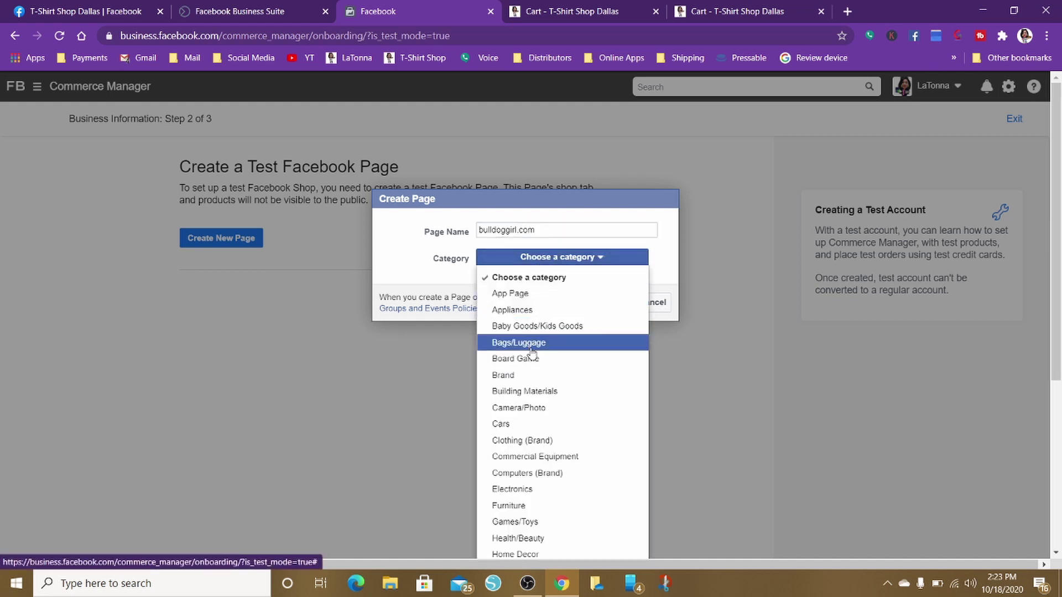
pyautogui.scroll(-5, 534, 418)
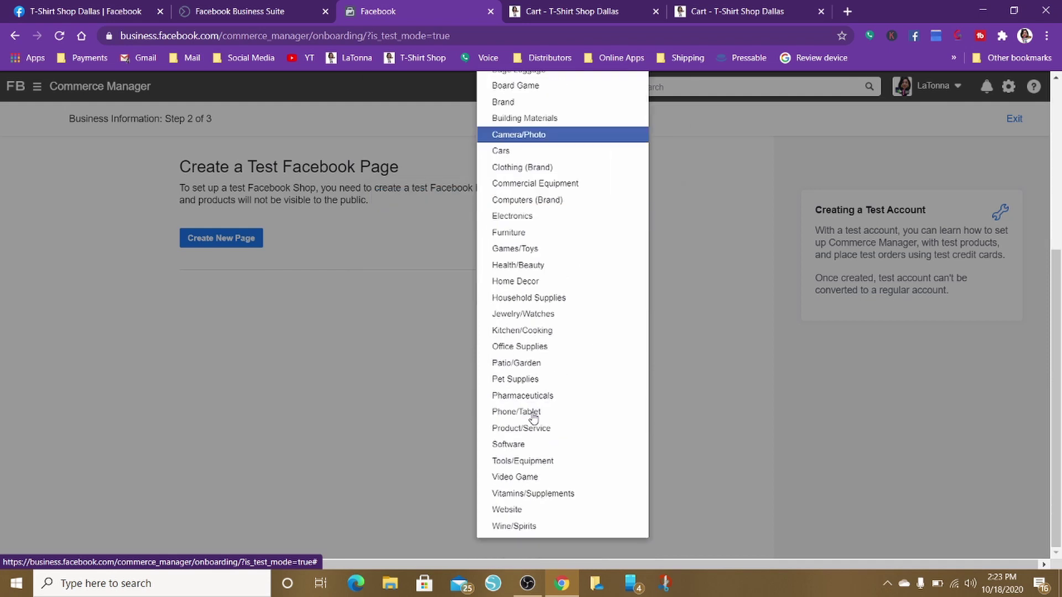
pyautogui.scroll(2, 534, 418)
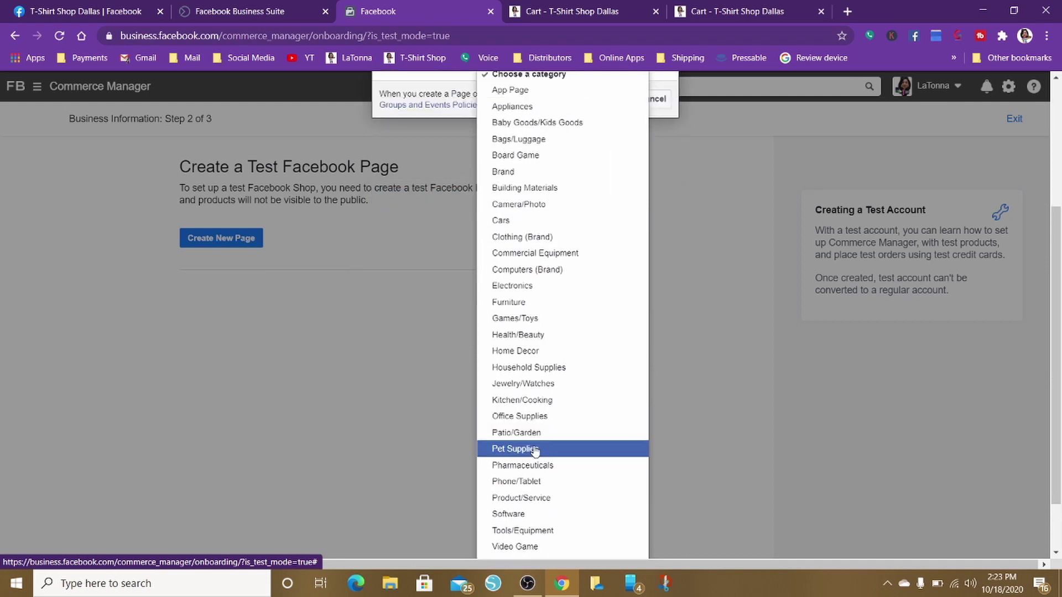
pyautogui.click(534, 450)
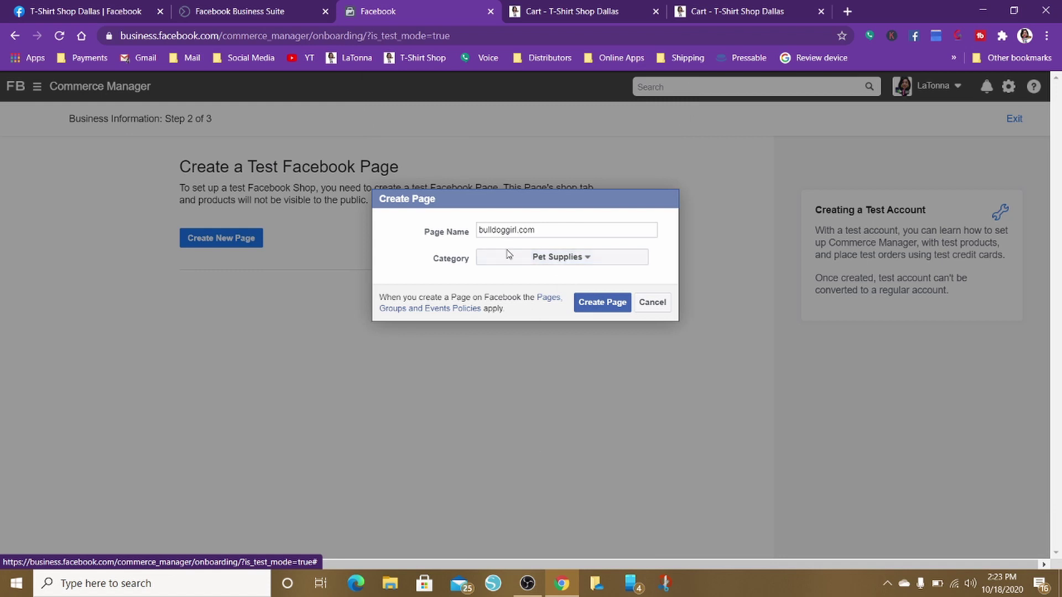
pyautogui.click(593, 307)
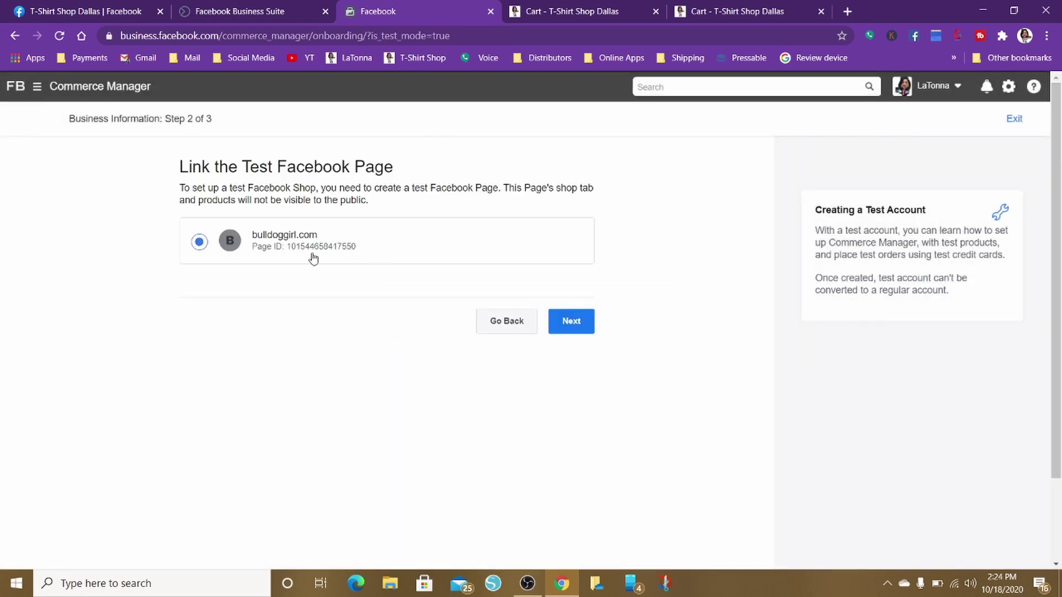
# Reach the Business Manager step and try creating business 'test bulldog', which fails
pyautogui.click(580, 330)
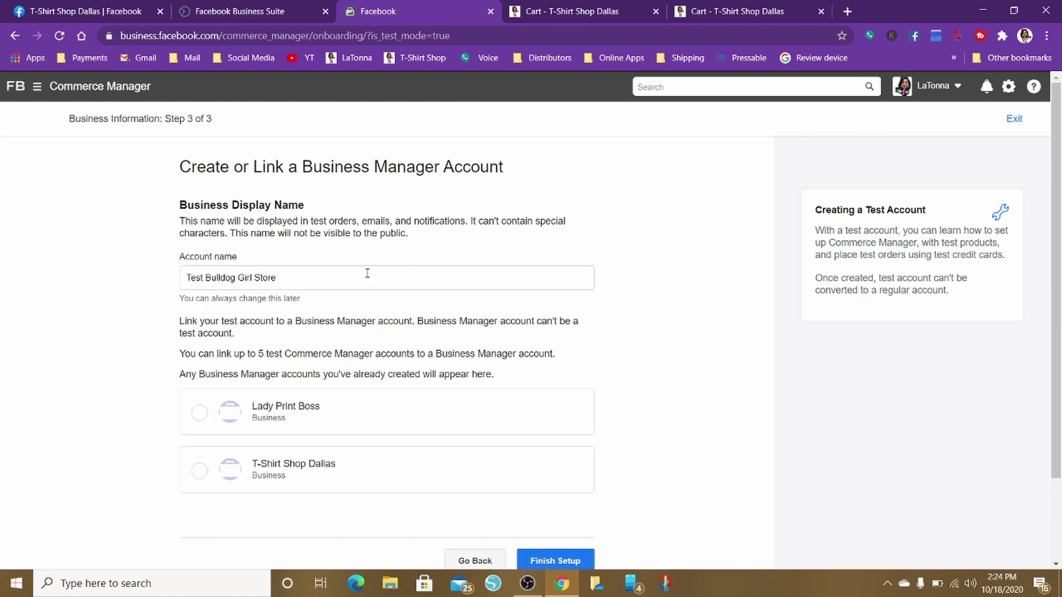
pyautogui.scroll(-2, 395, 259)
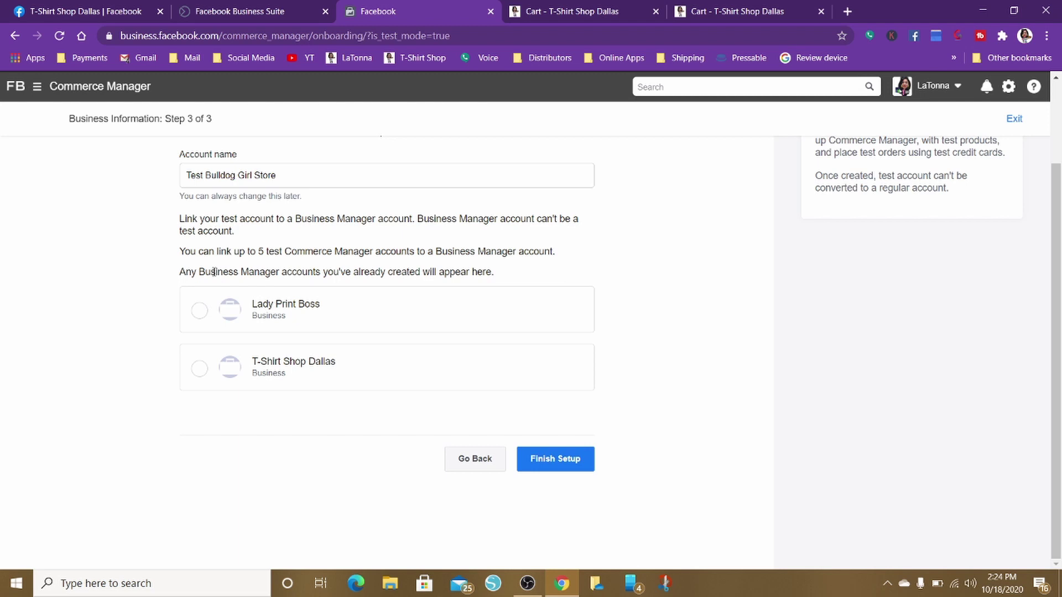
pyautogui.click(551, 467)
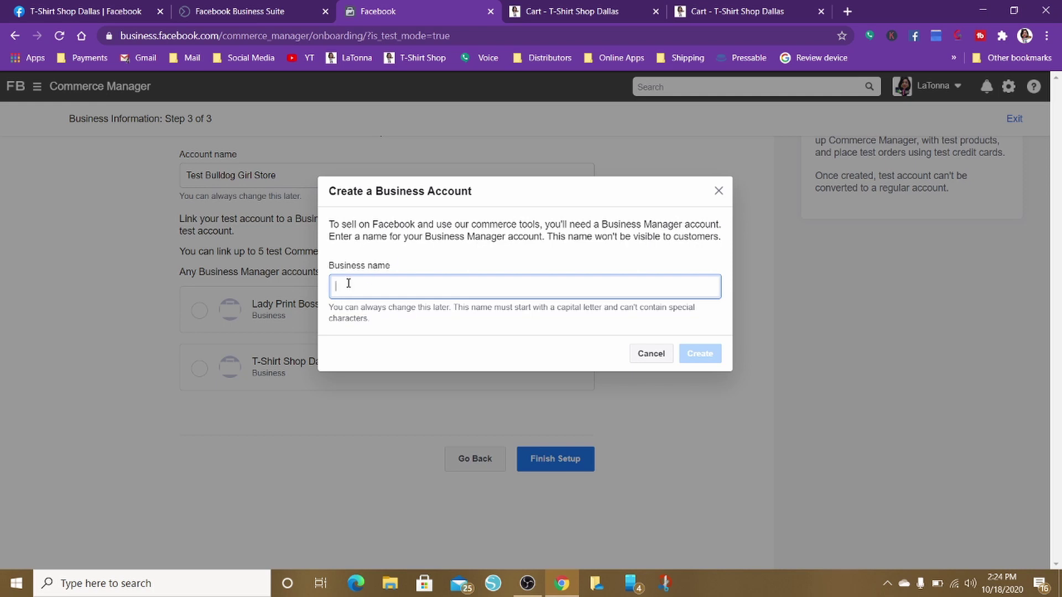
pyautogui.write('test')
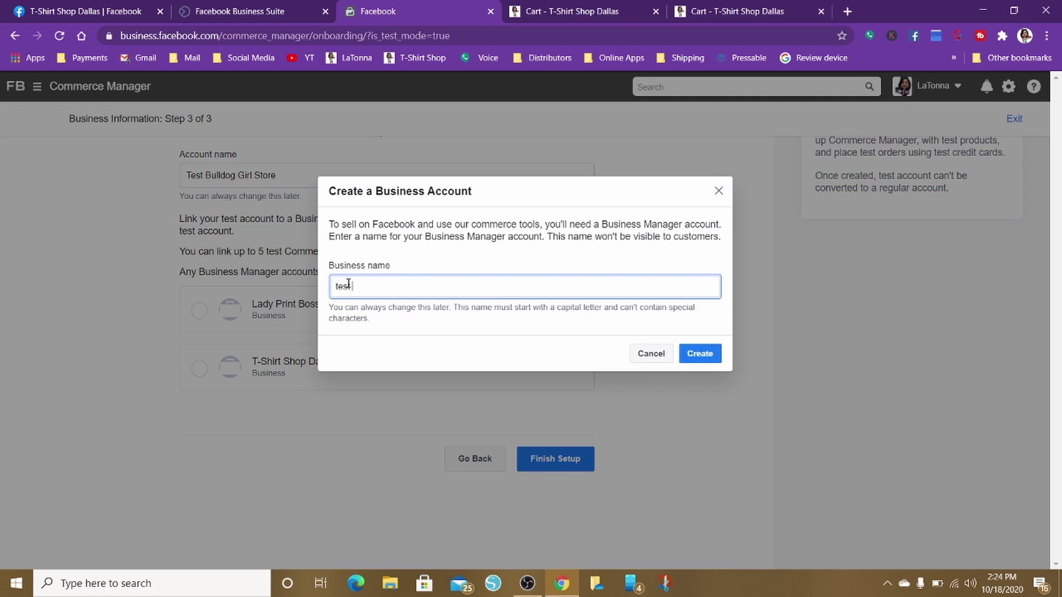
pyautogui.write(' bulldog')
pyautogui.click(690, 358)
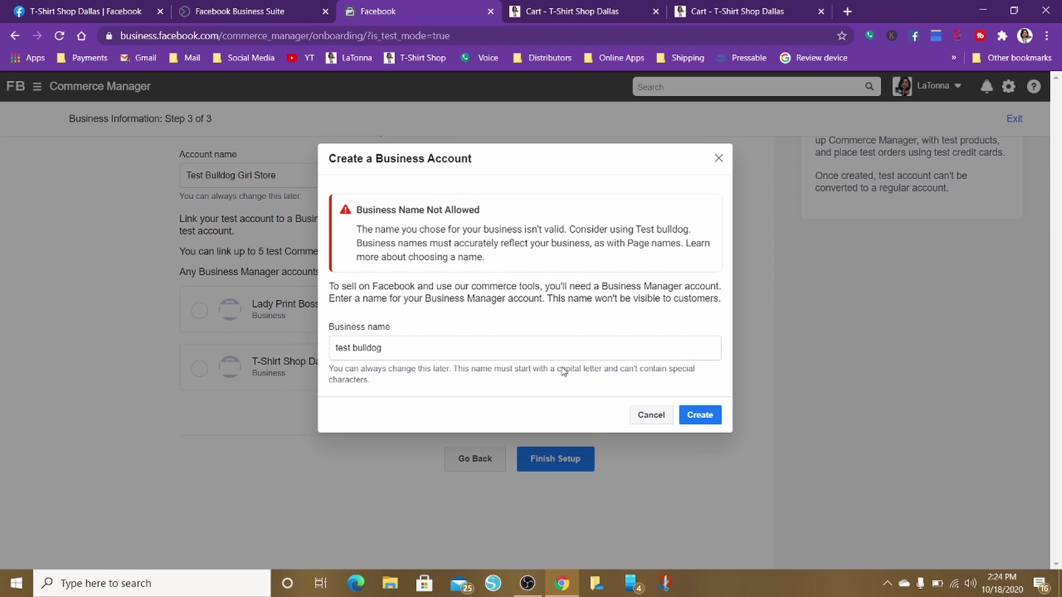
pyautogui.click(700, 415)
pyautogui.click(392, 353)
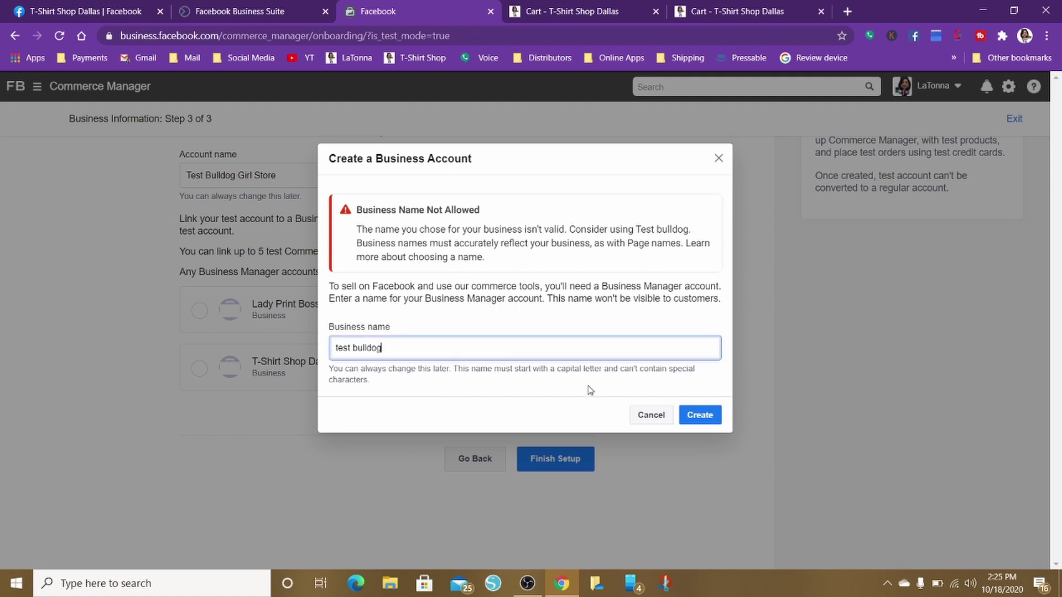
pyautogui.click(653, 422)
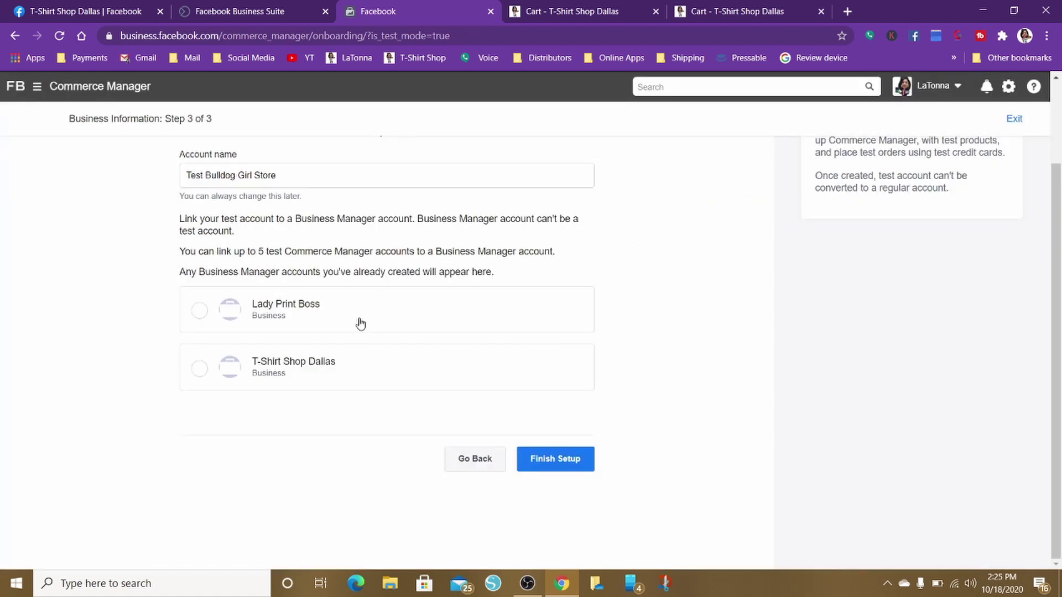
# Retry with the business name 'TestBulldog', then cancel after it also fails
pyautogui.click(550, 460)
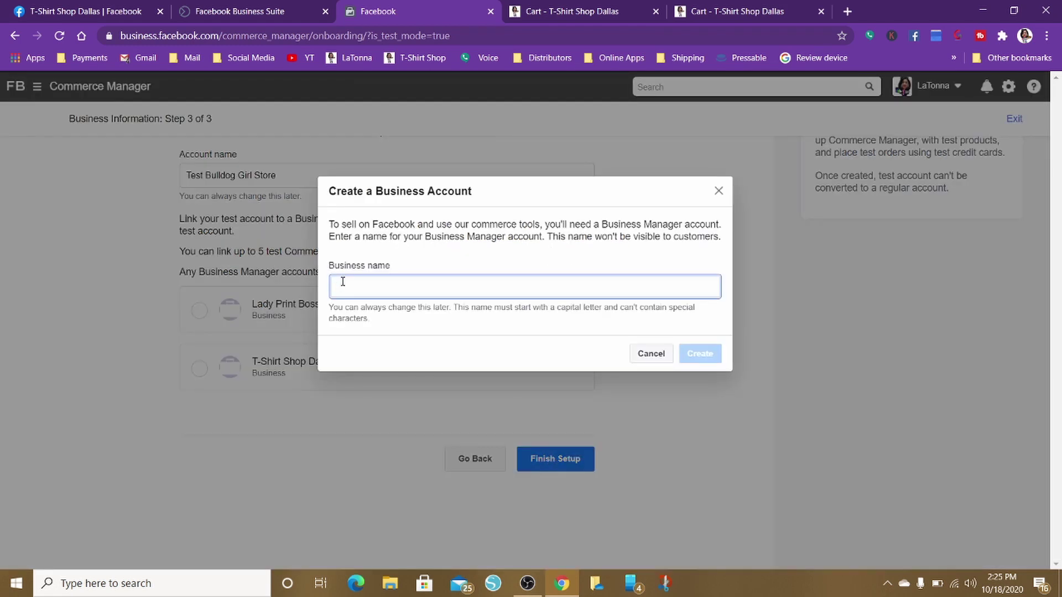
pyautogui.write('test')
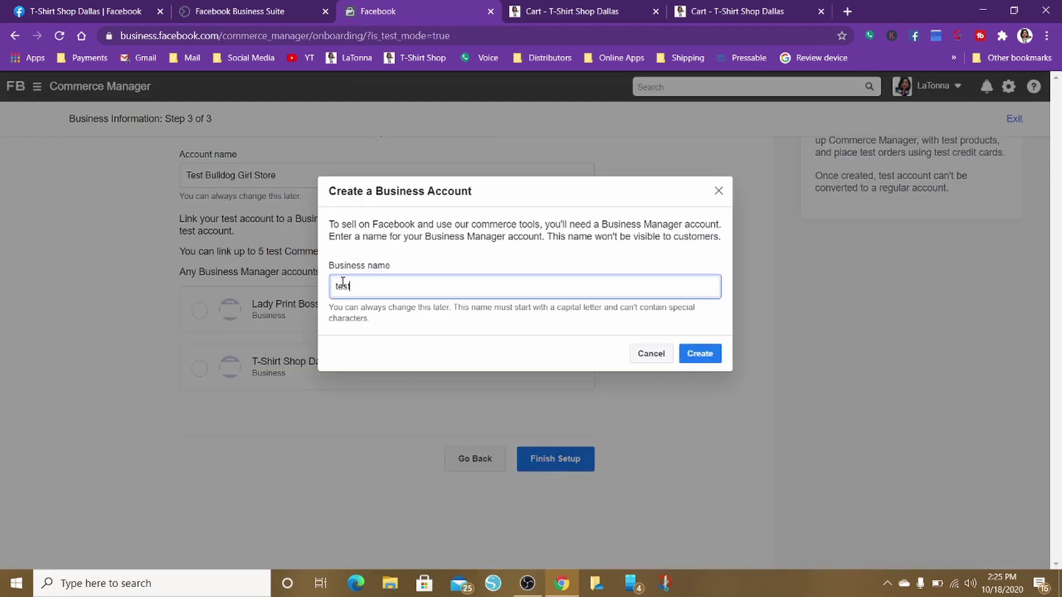
pyautogui.write('bulldog')
pyautogui.moveTo(389, 286); pyautogui.dragTo(303, 283)
pyautogui.write('TestBulldog')
pyautogui.click(698, 362)
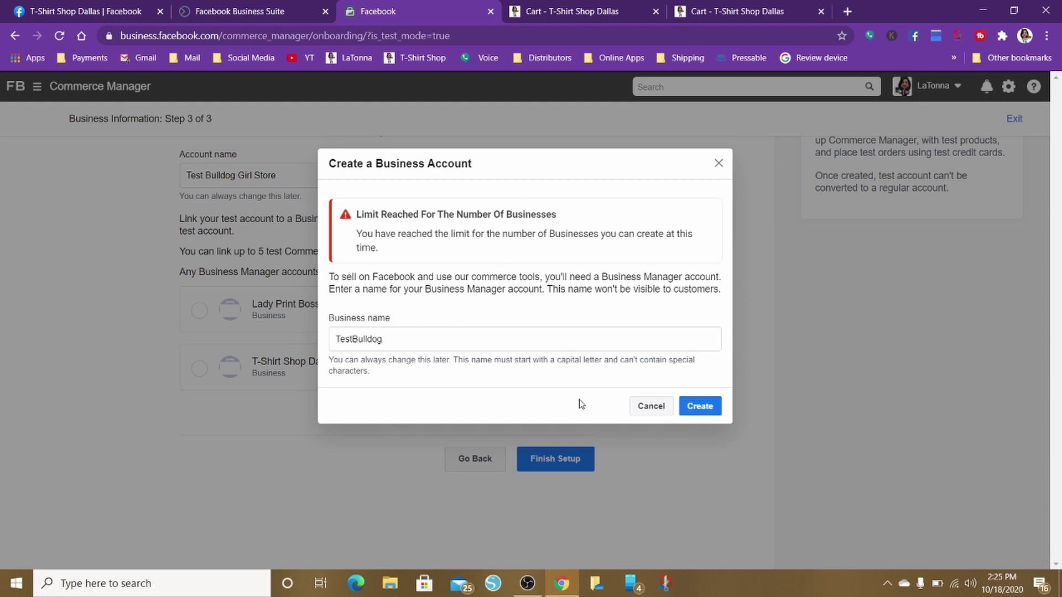
pyautogui.click(643, 413)
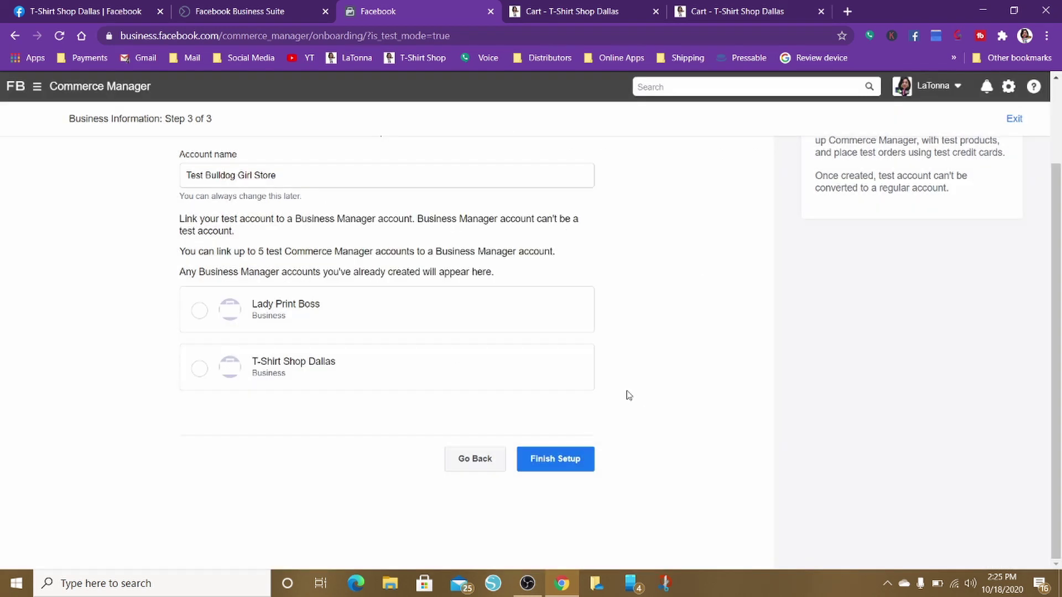
# Link Lady Print Boss as the business, accept the Test Catalog, and start adding Standard Shipping
pyautogui.click(200, 313)
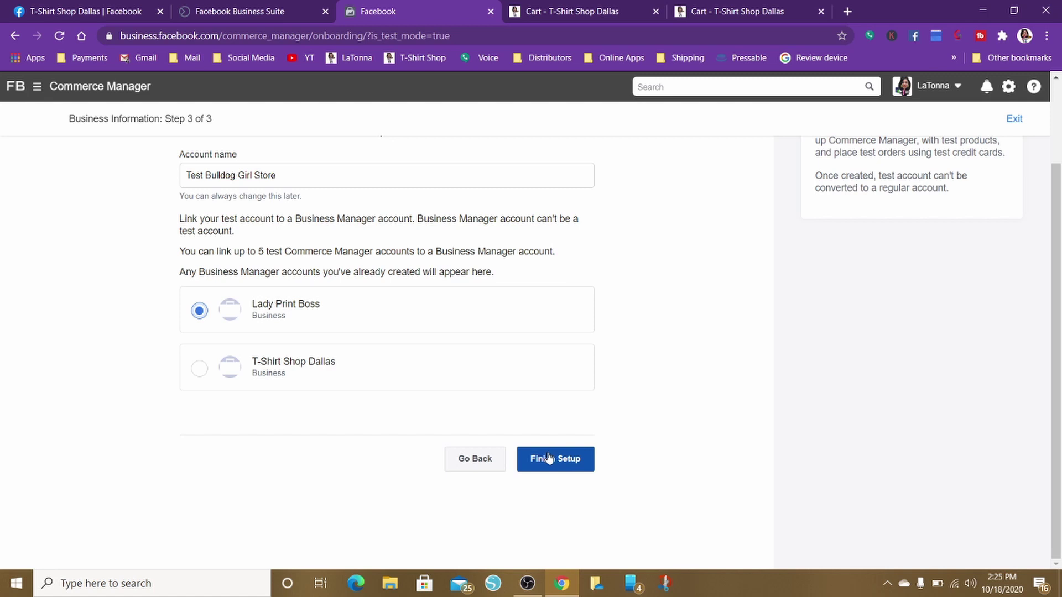
pyautogui.click(550, 458)
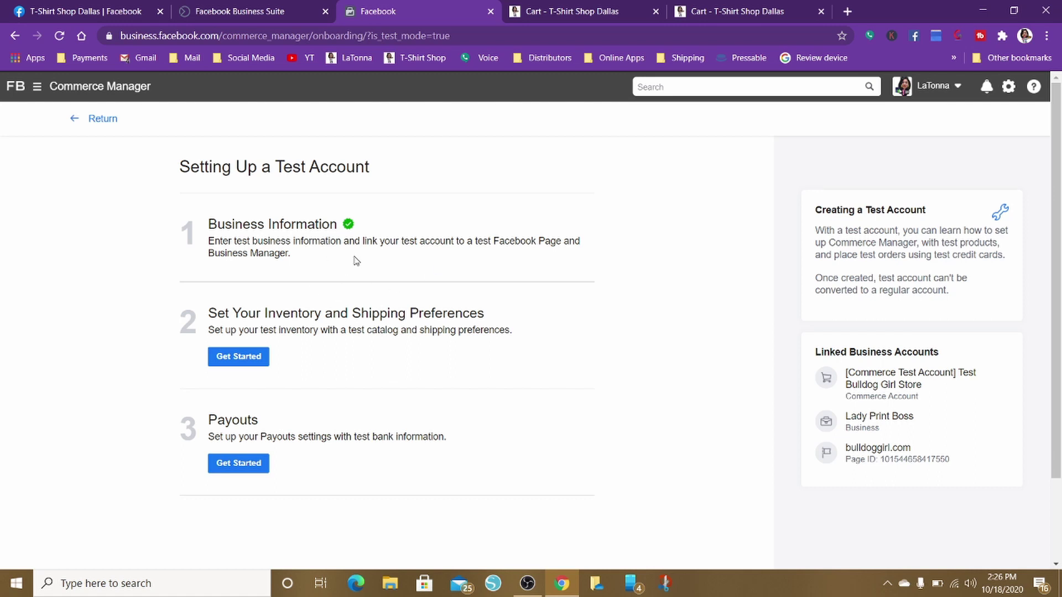
pyautogui.click(236, 358)
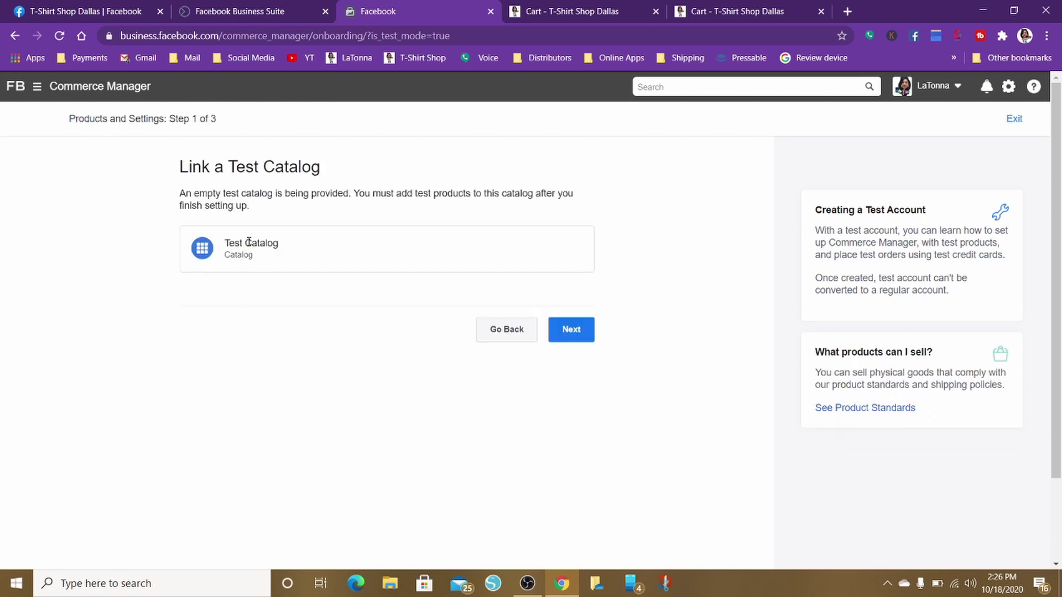
pyautogui.click(565, 337)
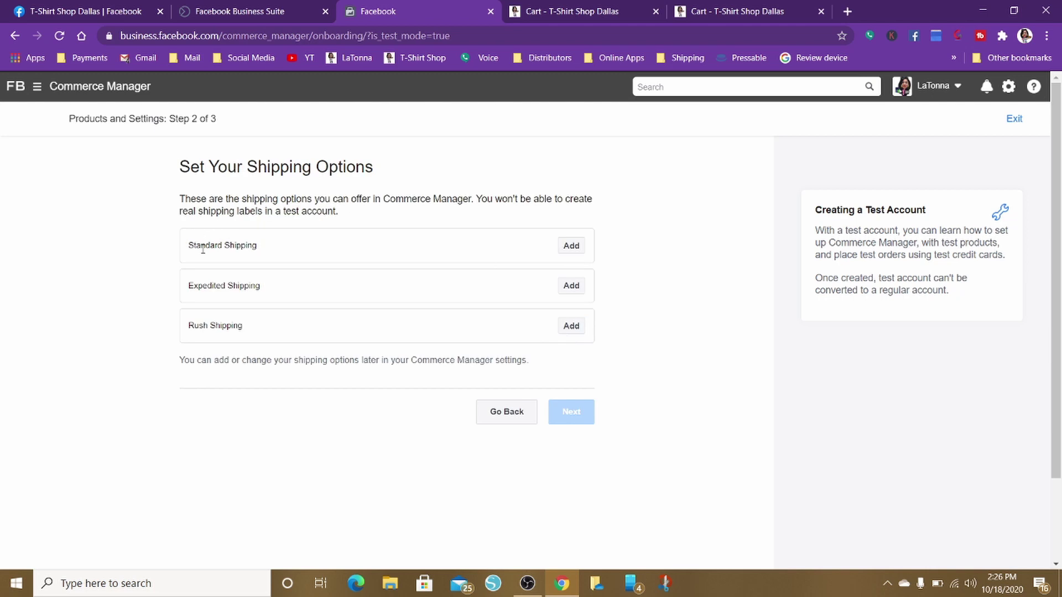
pyautogui.click(573, 246)
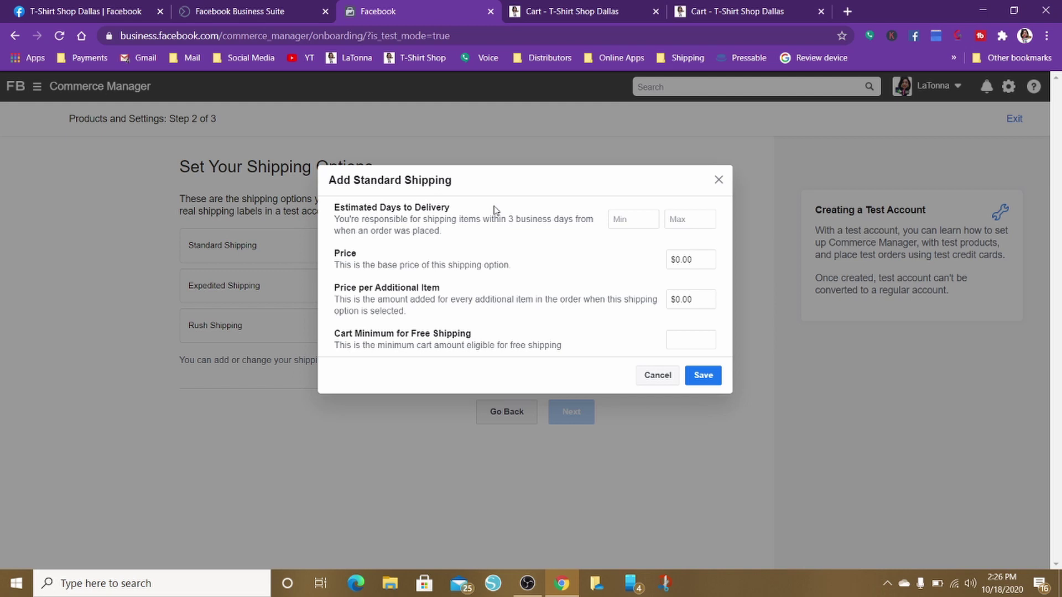
# Set standard shipping delivery time to 3–7 days
pyautogui.click(627, 223)
pyautogui.write('3')
pyautogui.click(683, 220)
pyautogui.write('10')
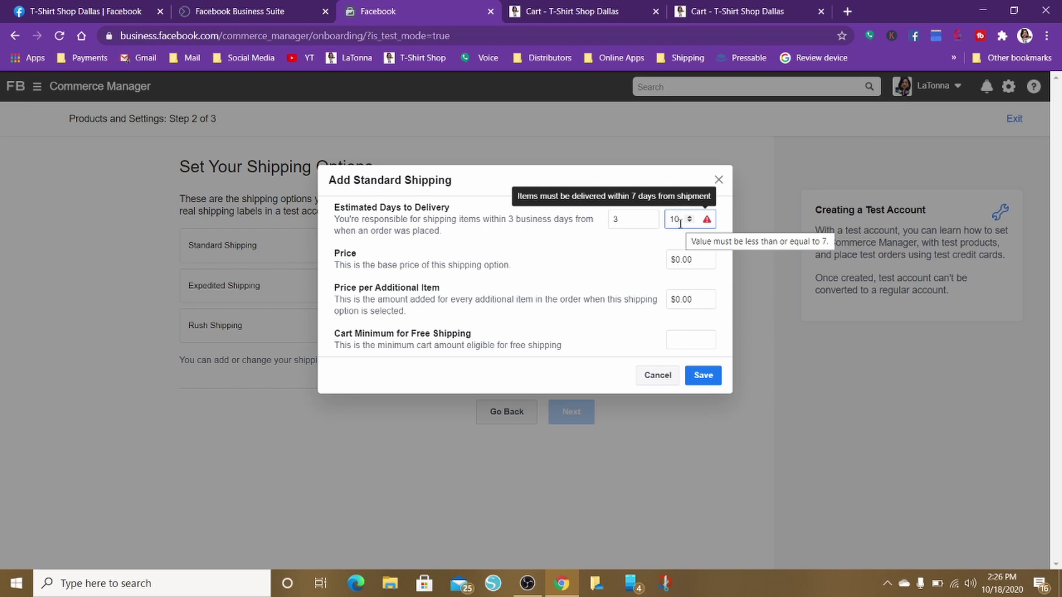
pyautogui.press('BackSpace')
pyautogui.press('BackSpace')
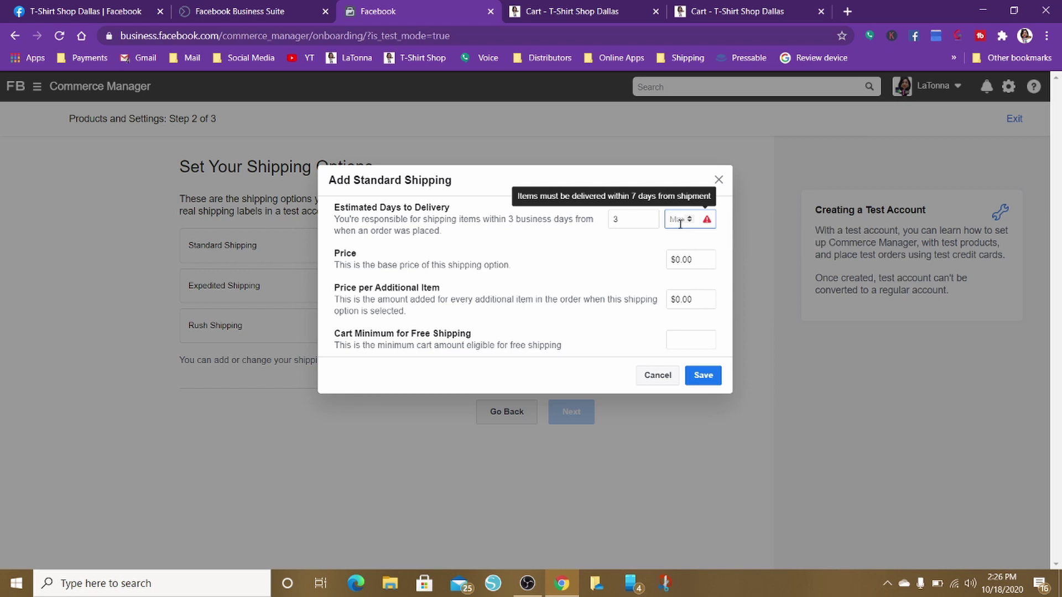
pyautogui.write('7')
pyautogui.click(590, 239)
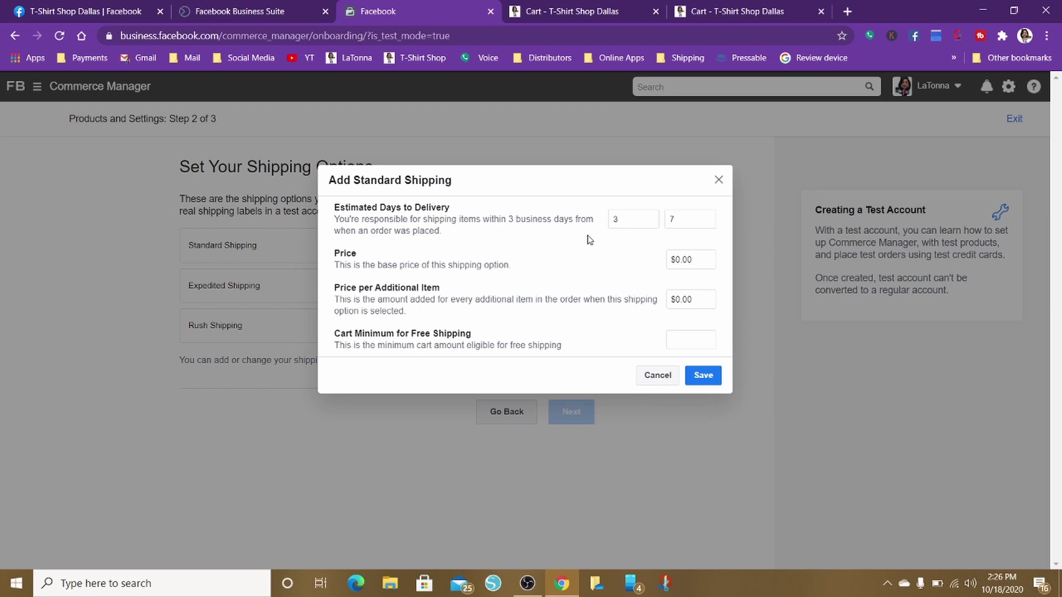
# Set price $9.99, $2 per extra item, free over $30.00, and save
pyautogui.click(694, 259)
pyautogui.moveTo(695, 259); pyautogui.dragTo(610, 261)
pyautogui.click(688, 339)
pyautogui.write('30.00')
pyautogui.click(701, 259)
pyautogui.moveTo(701, 259); pyautogui.dragTo(592, 254)
pyautogui.write('9.99')
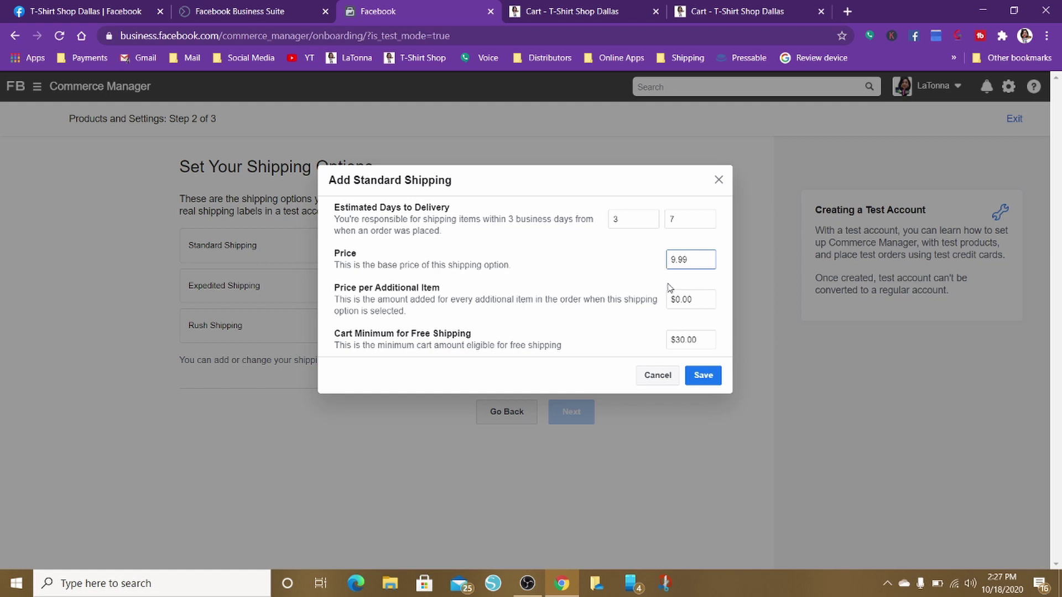
pyautogui.click(680, 300)
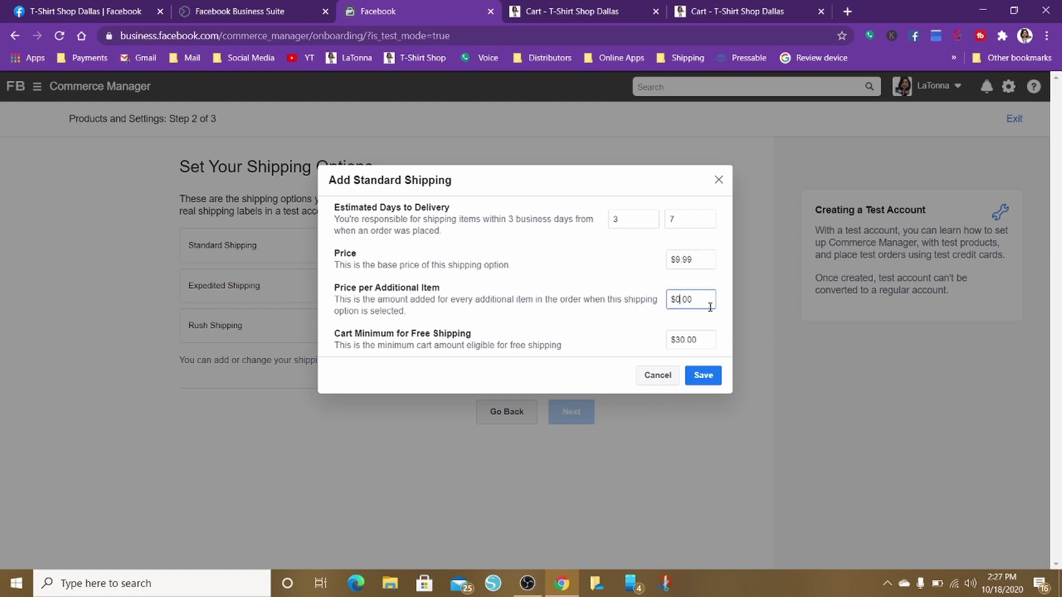
pyautogui.press('BackSpace')
pyautogui.write('2')
pyautogui.click(706, 377)
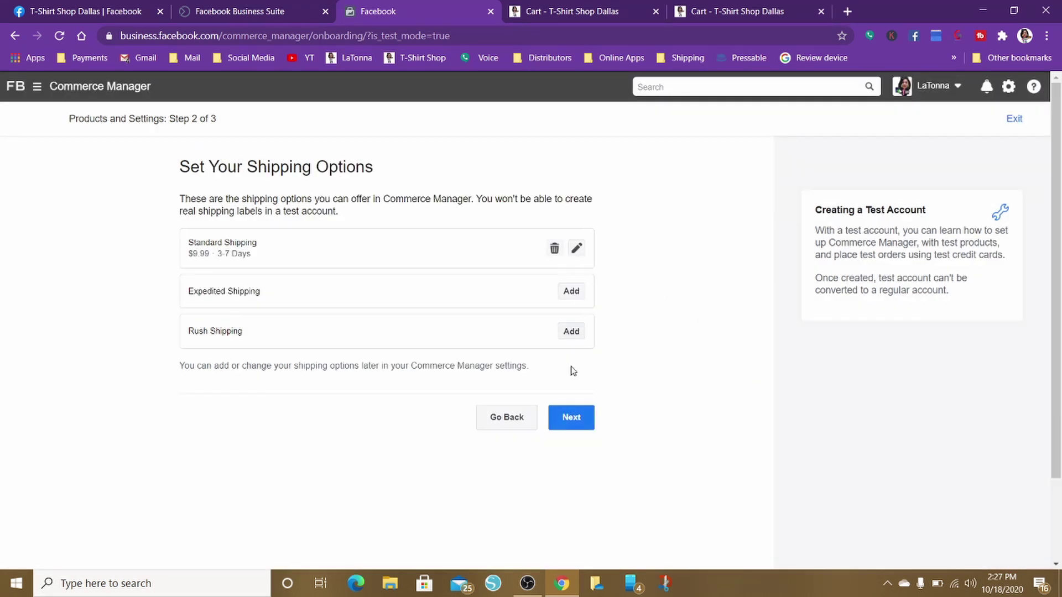
# On the return policy step, set the return window to 30 days
pyautogui.click(568, 417)
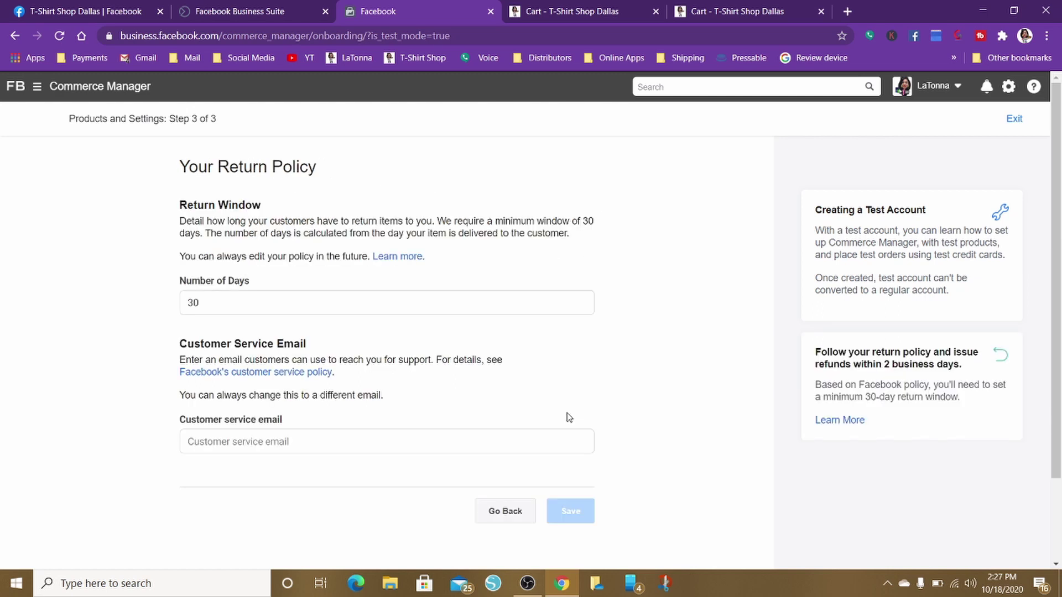
pyautogui.scroll(-2, 492, 239)
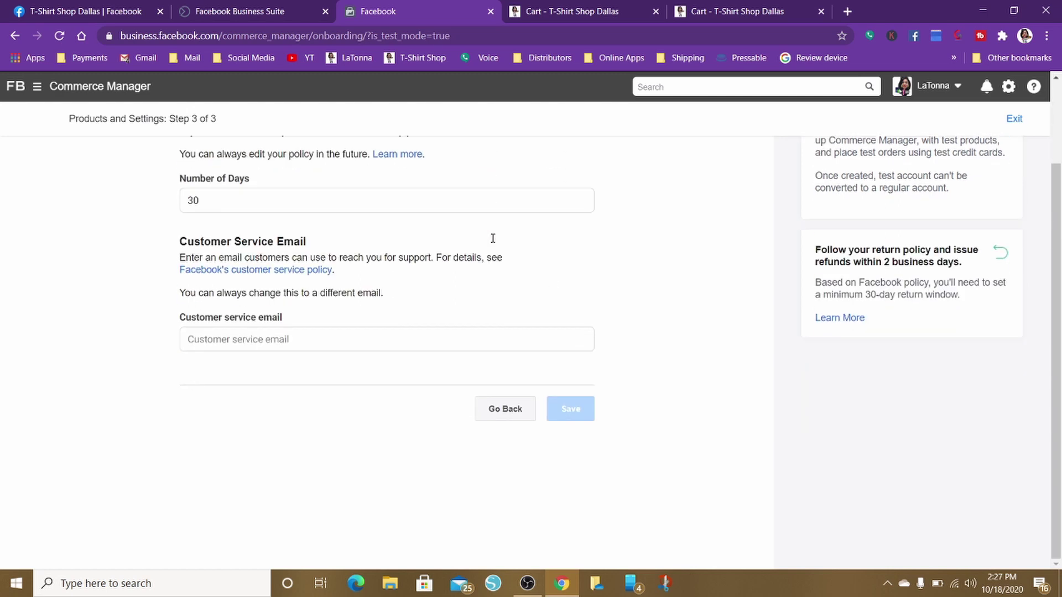
pyautogui.scroll(2, 491, 237)
pyautogui.click(245, 302)
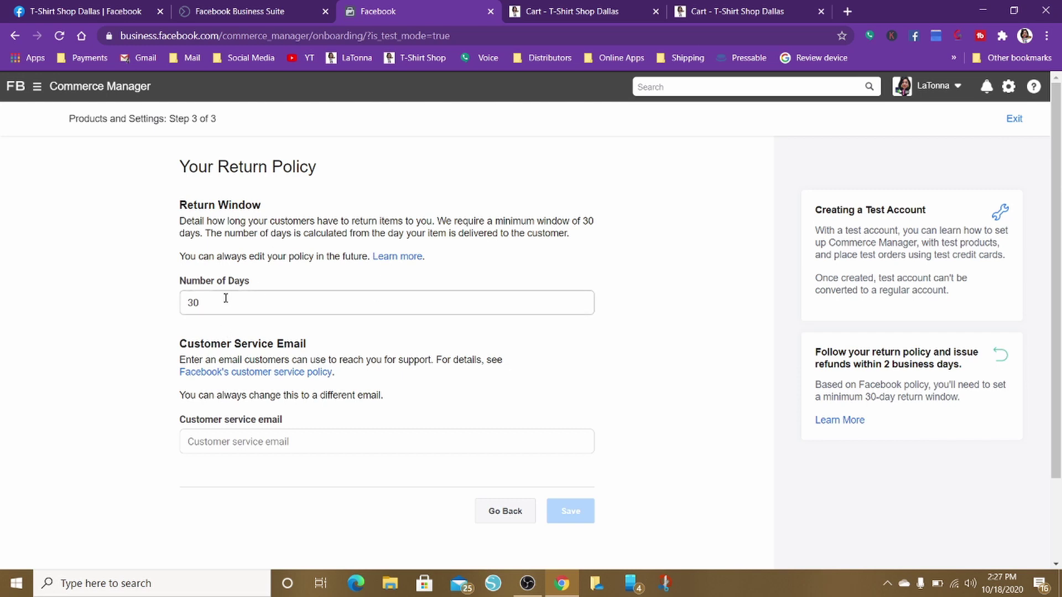
pyautogui.moveTo(225, 299); pyautogui.dragTo(173, 307)
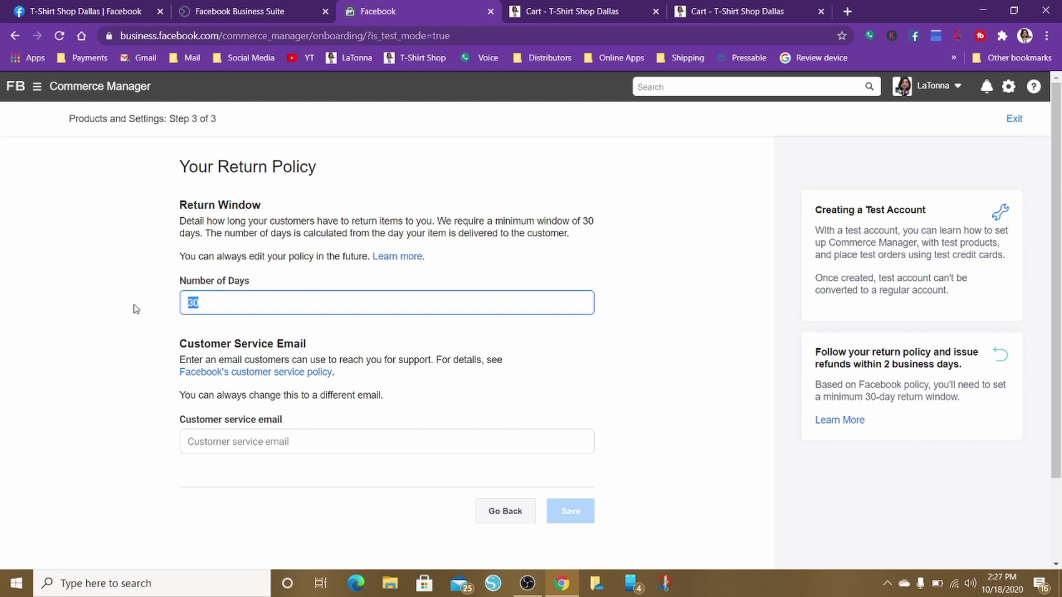
pyautogui.write('14')
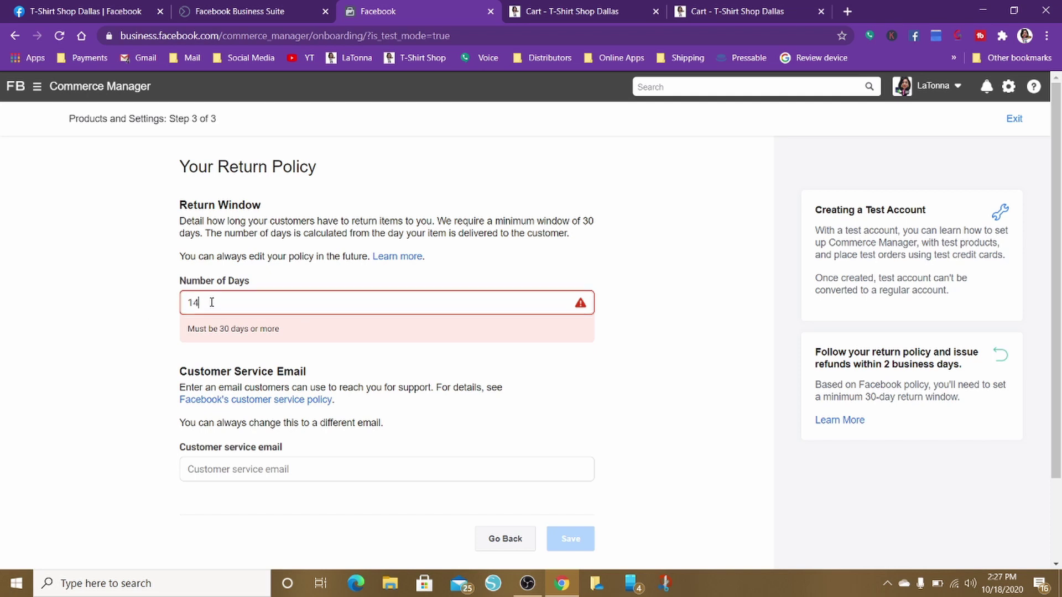
pyautogui.moveTo(211, 303); pyautogui.dragTo(146, 312)
pyautogui.write('30')
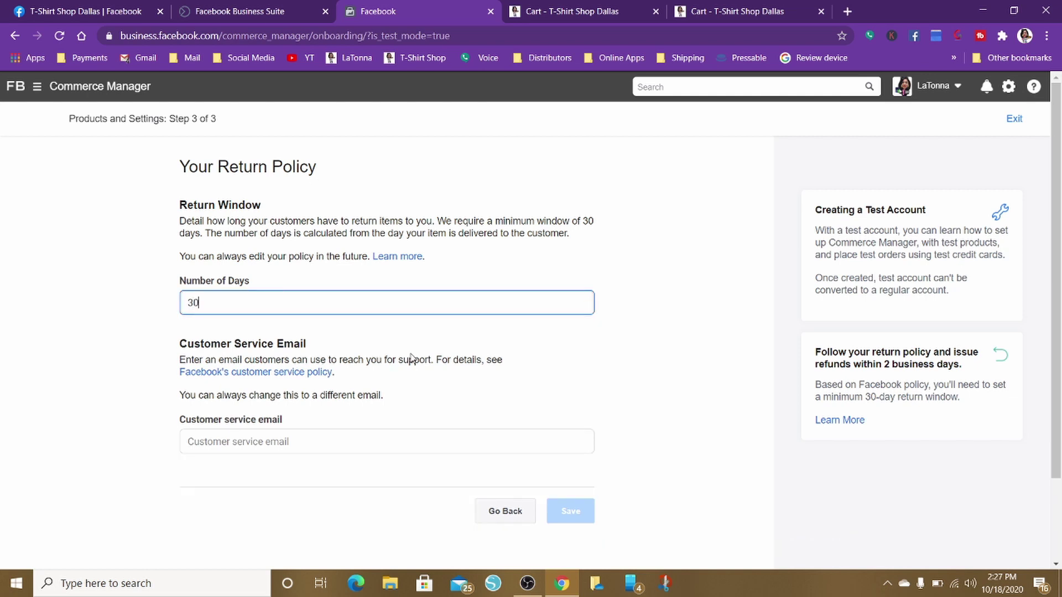
# Enter the customer service email address and save the return policy
pyautogui.scroll(-2, 410, 359)
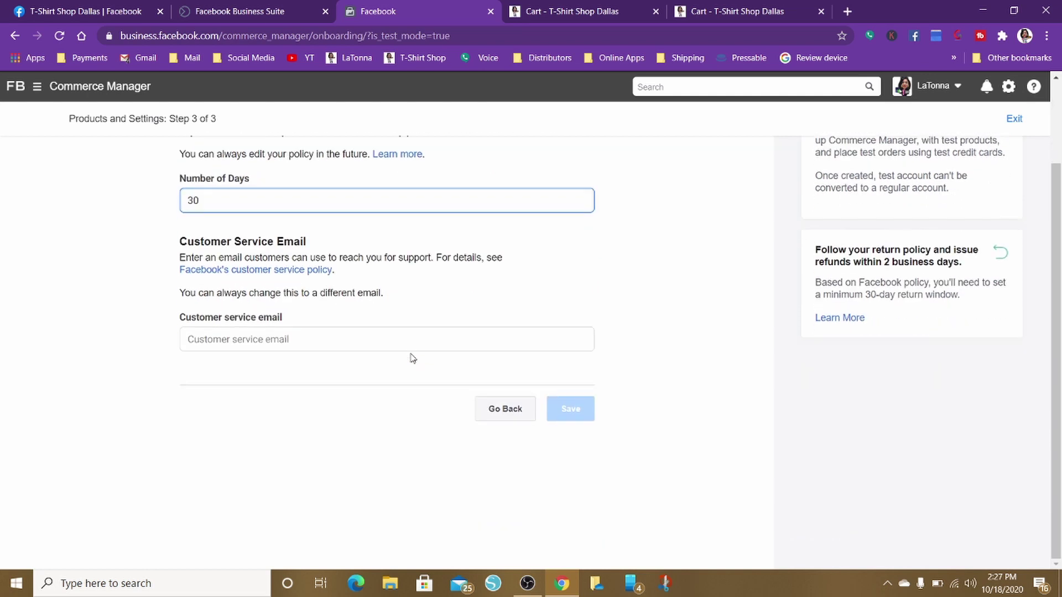
pyautogui.click(195, 338)
pyautogui.write('sales')
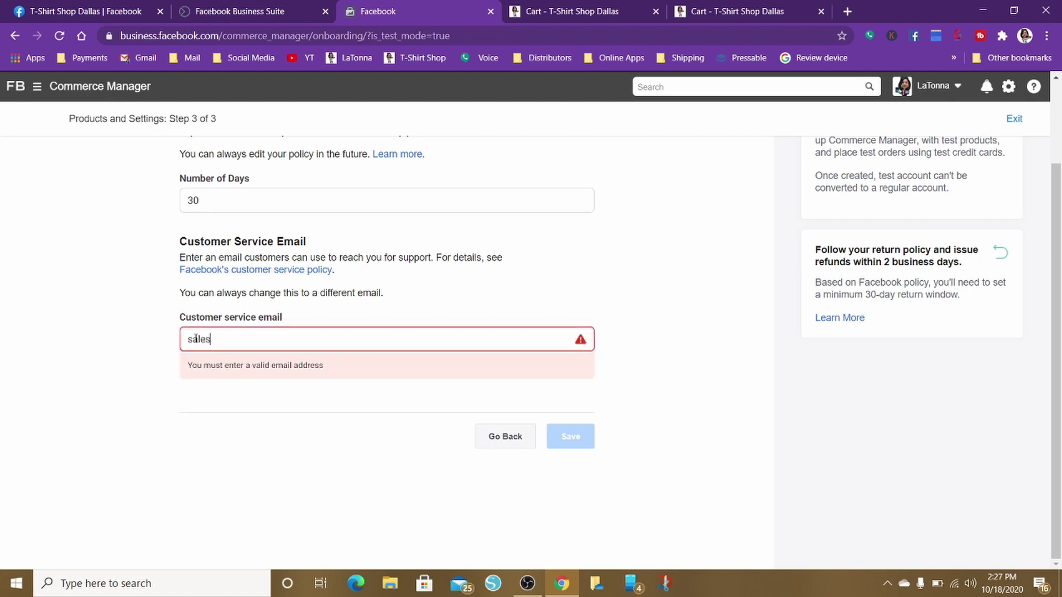
pyautogui.press('BackSpace')
pyautogui.press('BackSpace')
pyautogui.press('BackSpace')
pyautogui.press('BackSpace')
pyautogui.press('BackSpace')
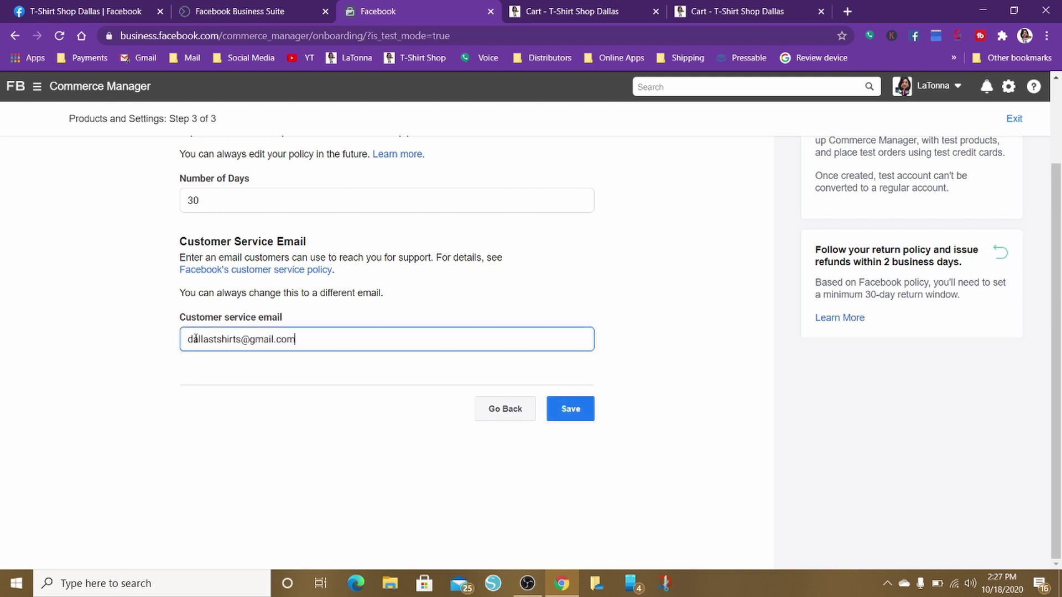
pyautogui.click(570, 409)
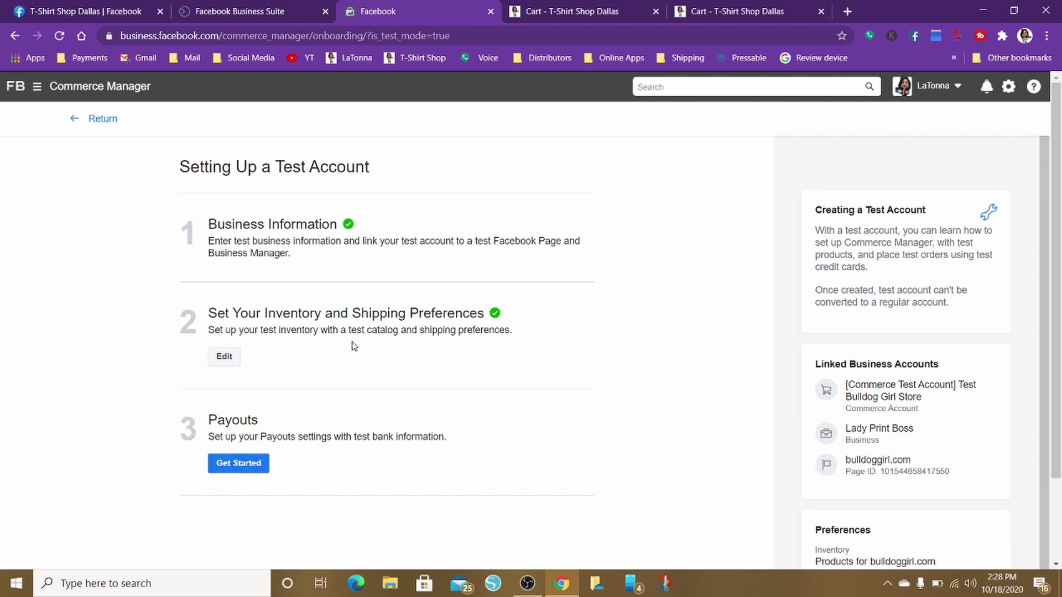
# Start payouts and enter the business street address and city
pyautogui.click(246, 467)
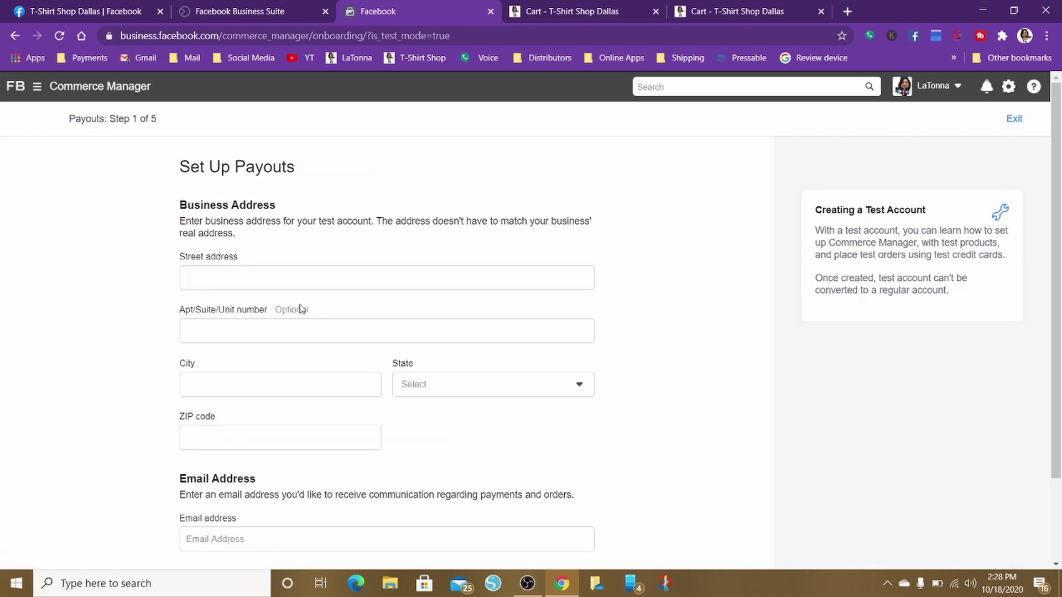
pyautogui.scroll(-2, 301, 309)
pyautogui.scroll(2, 302, 309)
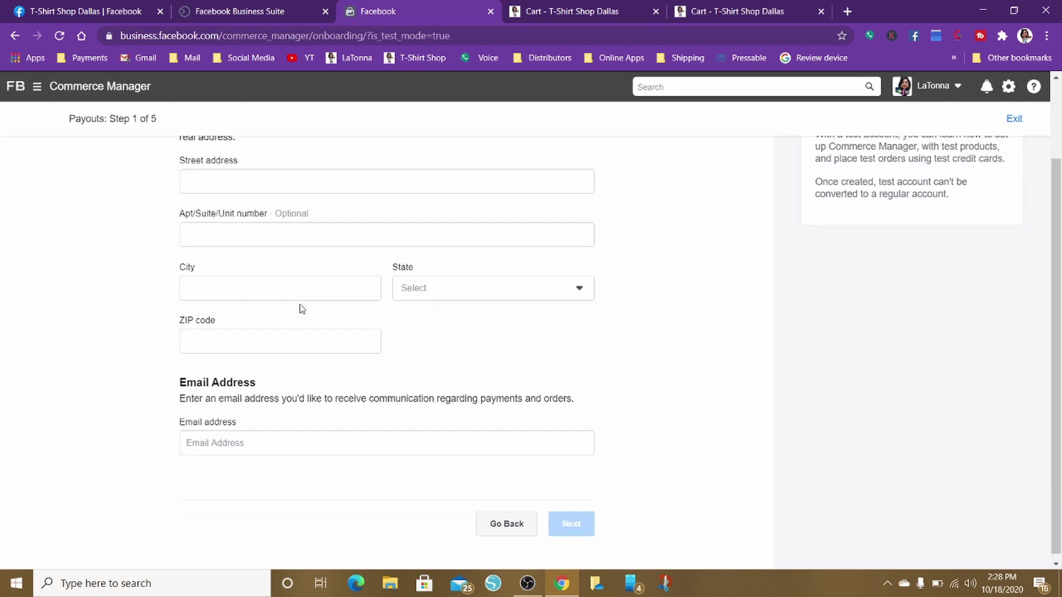
pyautogui.click(206, 282)
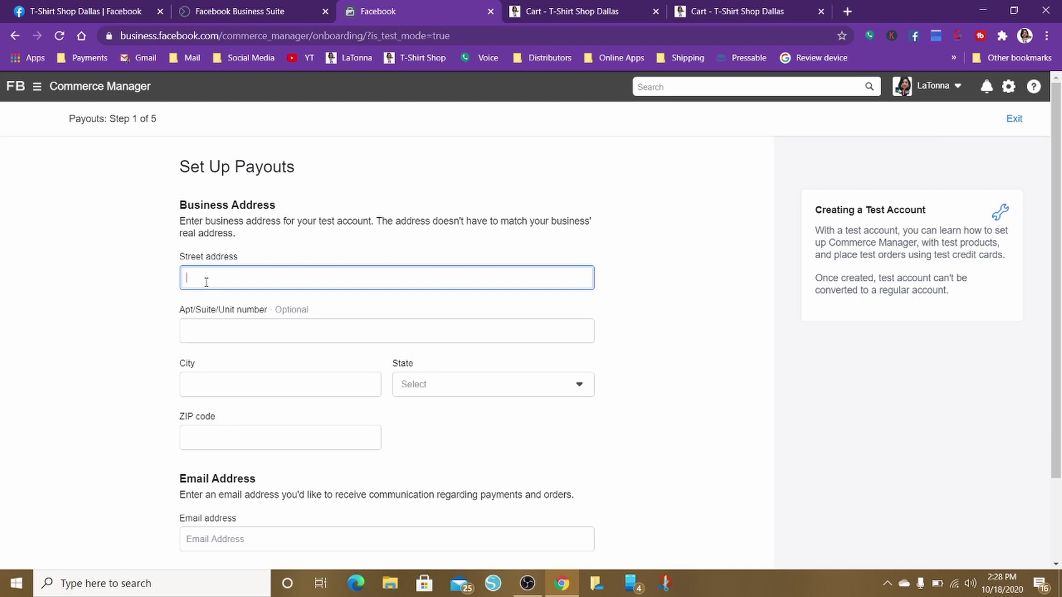
pyautogui.write('123 street')
pyautogui.click(203, 380)
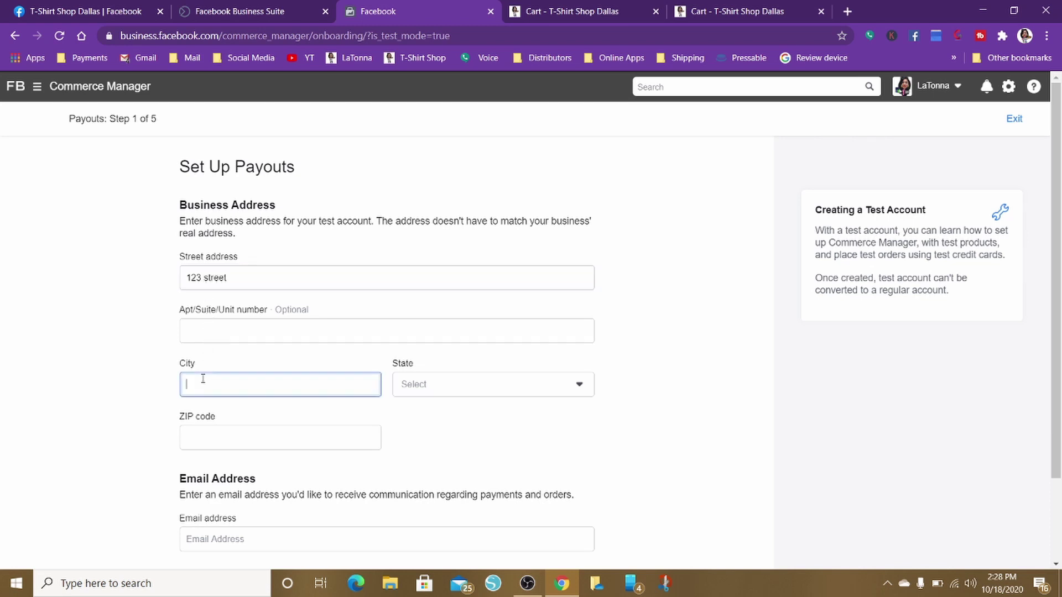
pyautogui.write('dallas')
# Set the state to Texas and enter the ZIP code
pyautogui.click(445, 393)
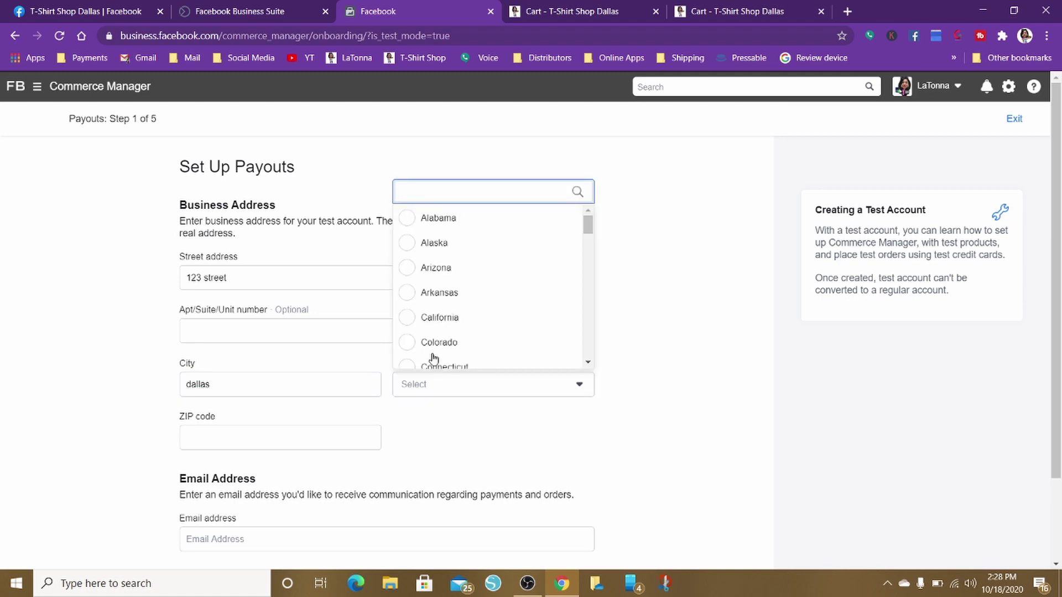
pyautogui.click(404, 274)
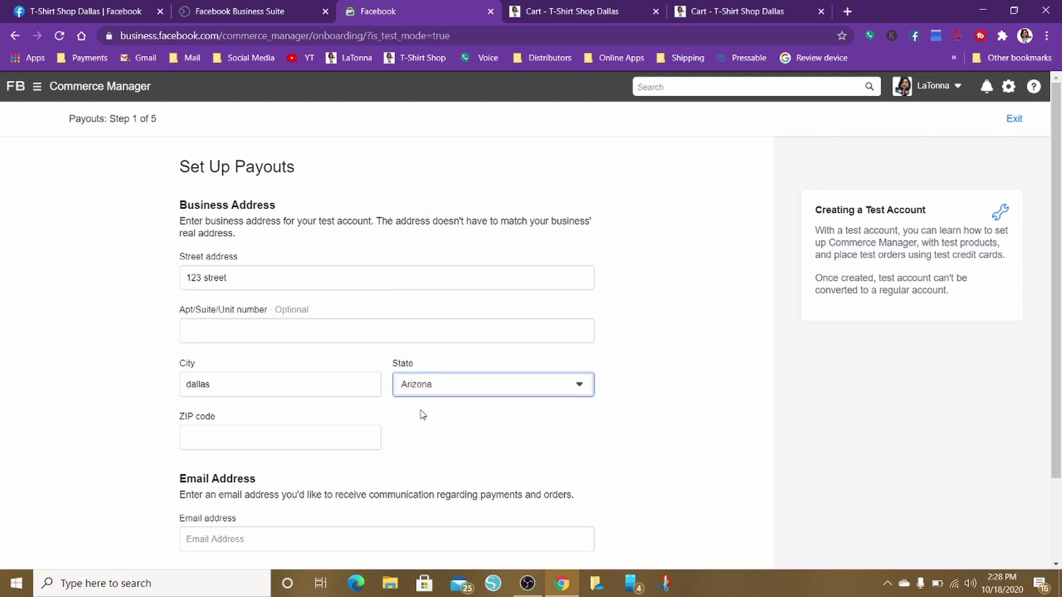
pyautogui.click(448, 389)
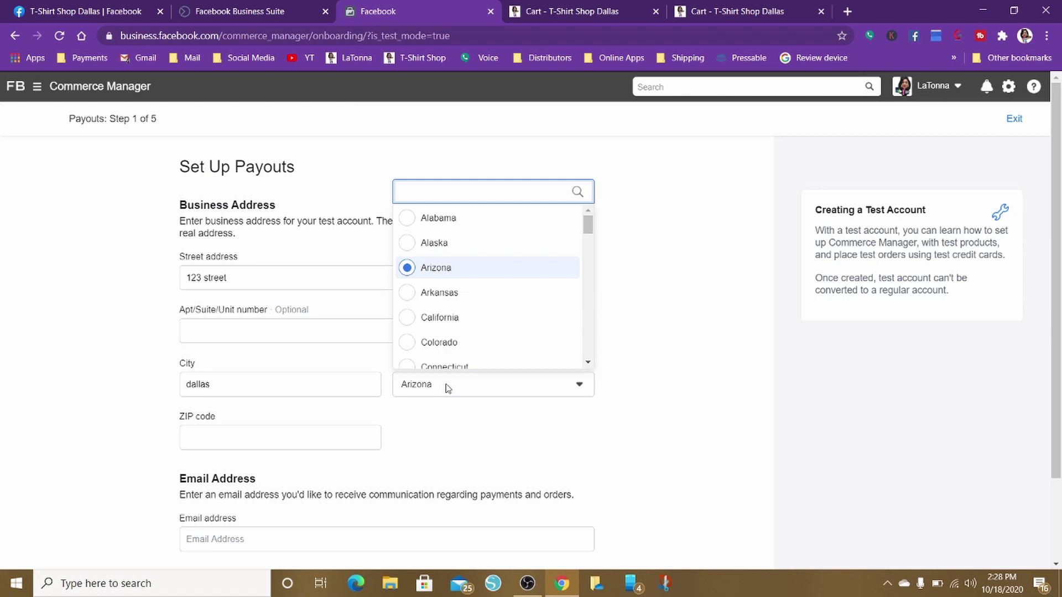
pyautogui.write('te')
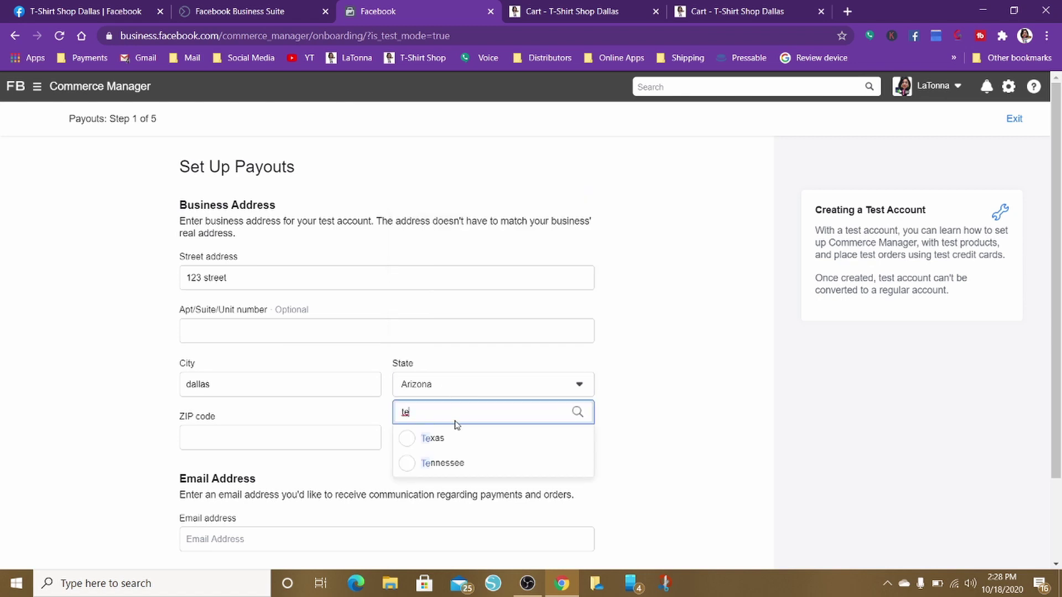
pyautogui.click(415, 440)
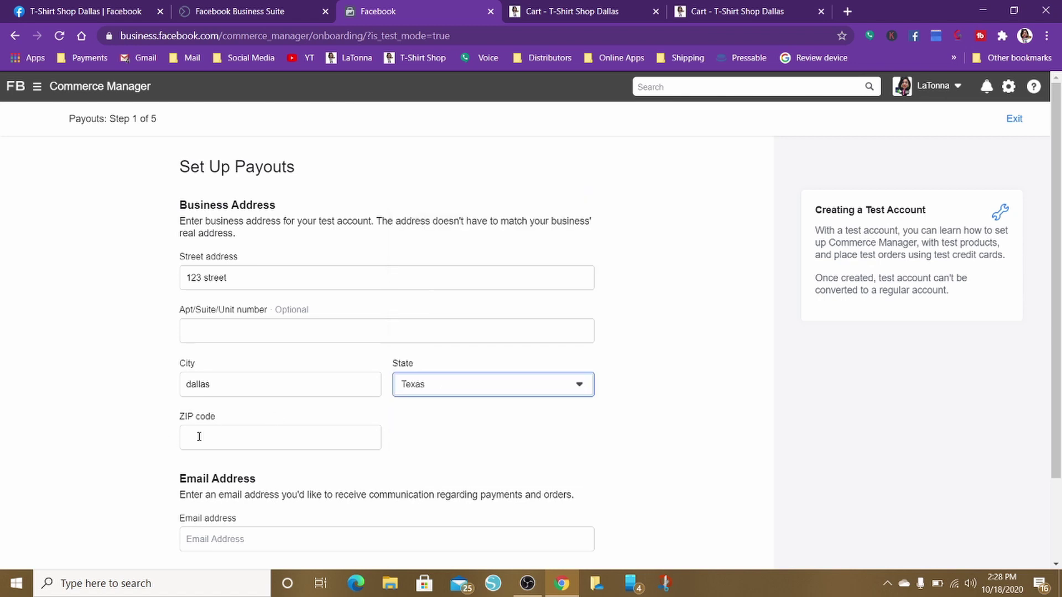
pyautogui.click(199, 437)
pyautogui.write('75')
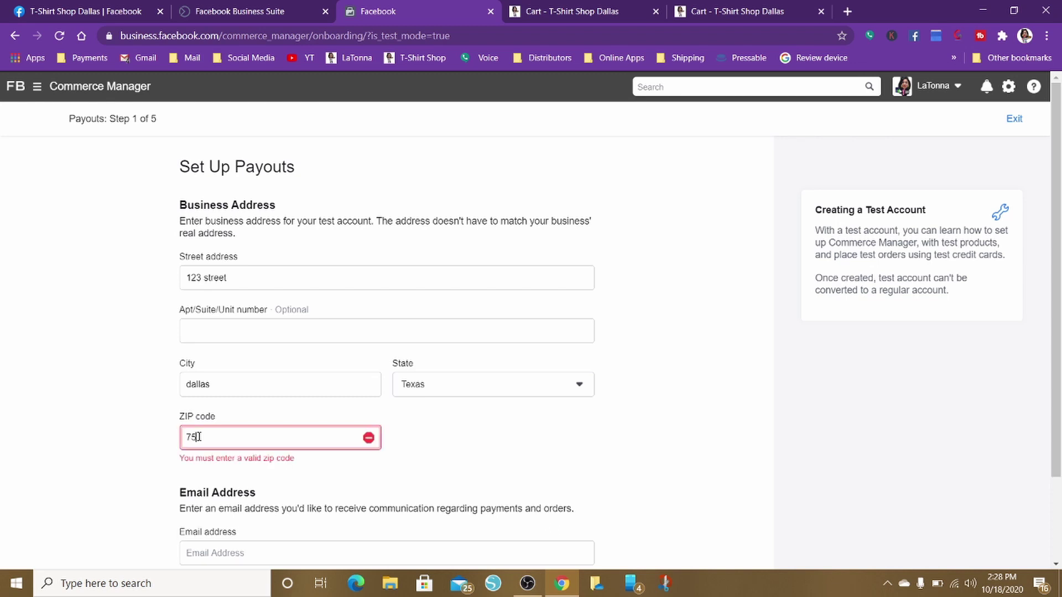
pyautogui.write('227')
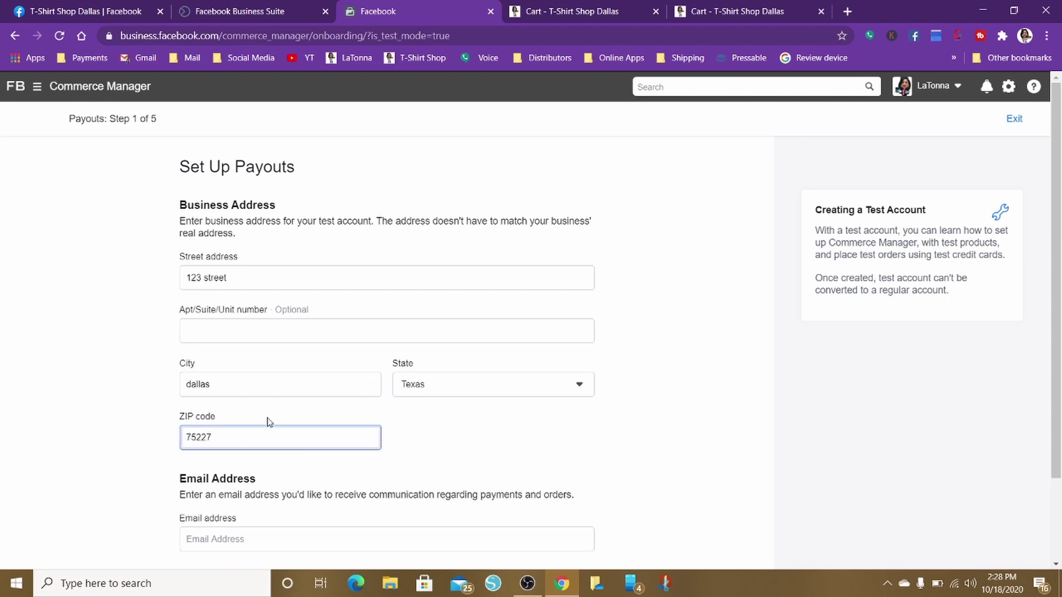
# Enter the payouts contact email address and continue to the next step
pyautogui.scroll(-3, 311, 417)
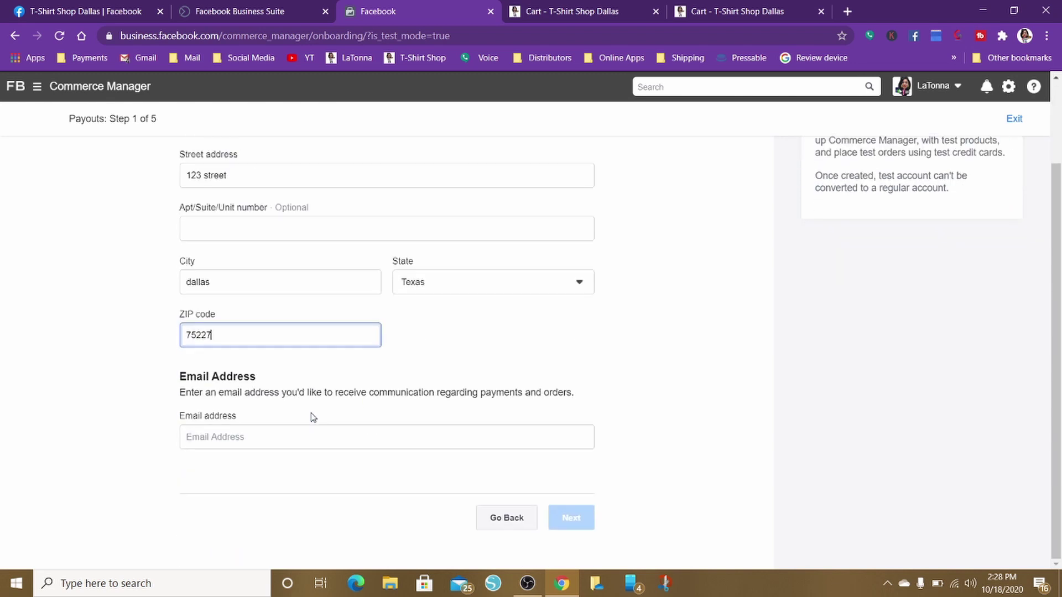
pyautogui.click(219, 432)
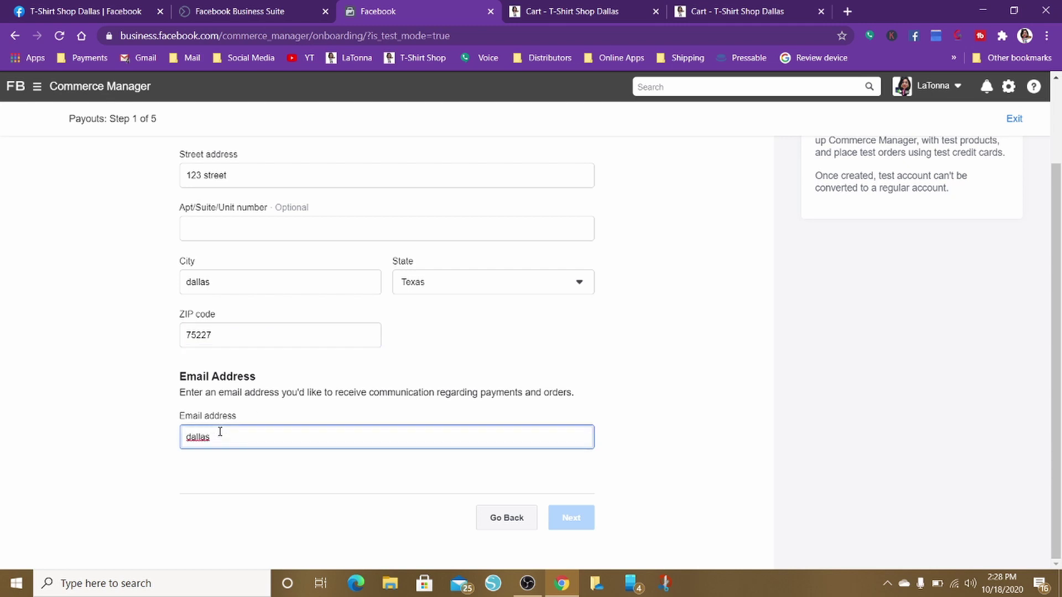
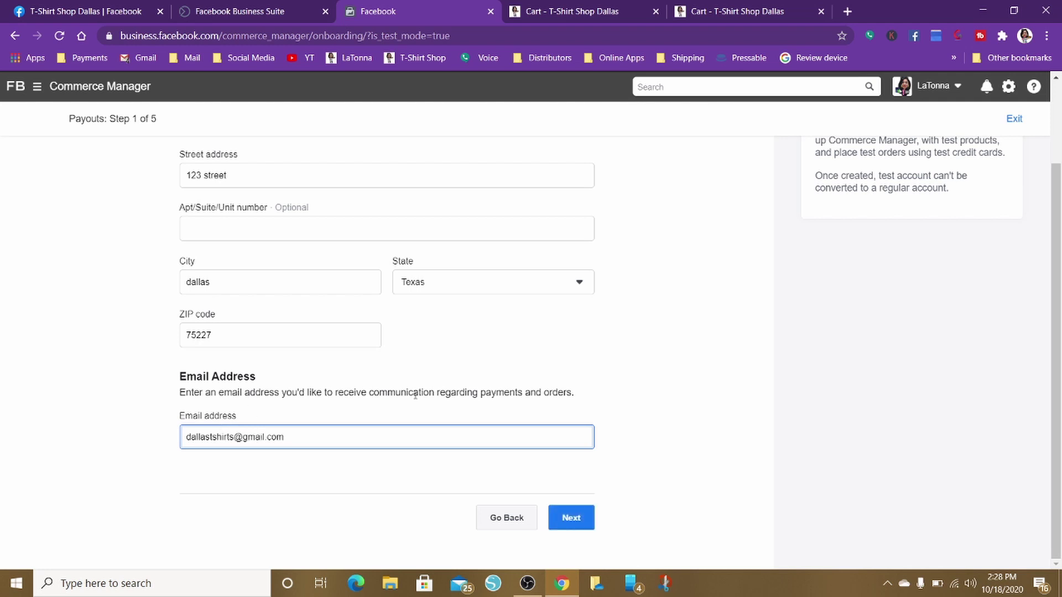
pyautogui.click(572, 519)
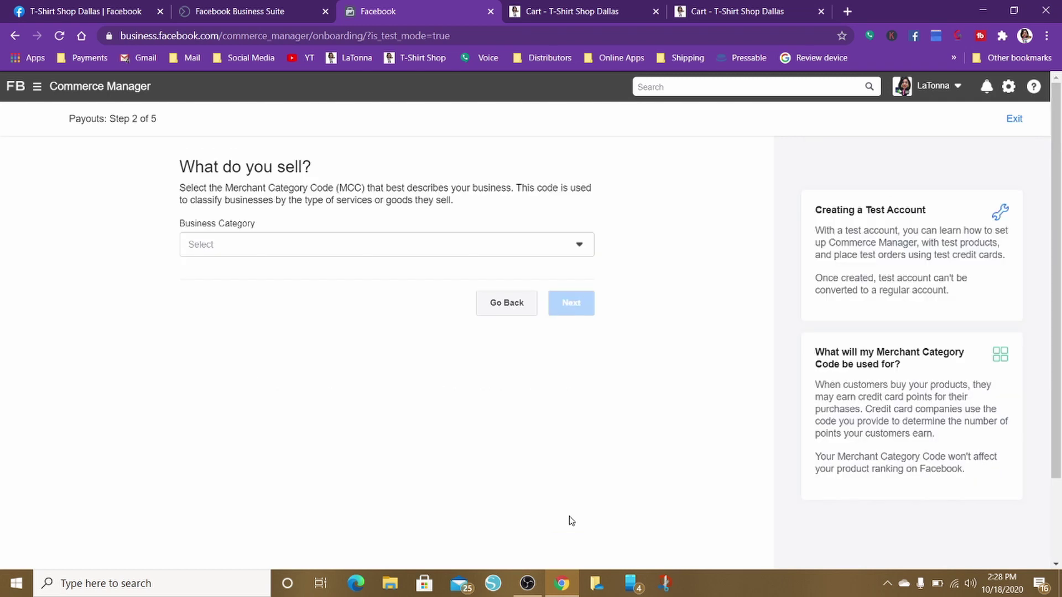
# Choose Pet Shops, Pet Foods and Supplies Stores as category and keep the Texas location
pyautogui.click(419, 256)
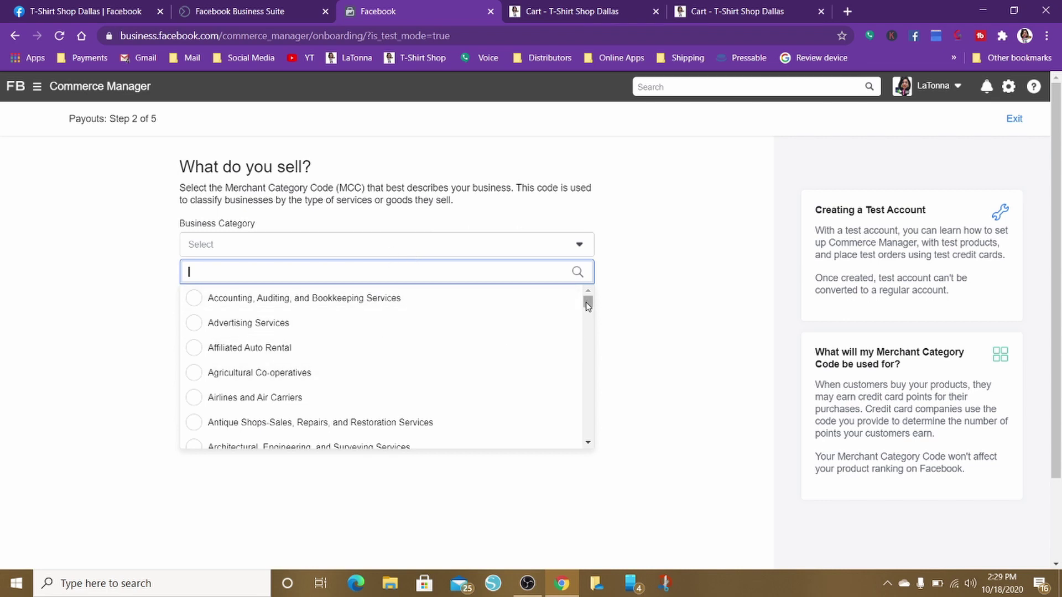
pyautogui.moveTo(587, 306); pyautogui.dragTo(604, 406)
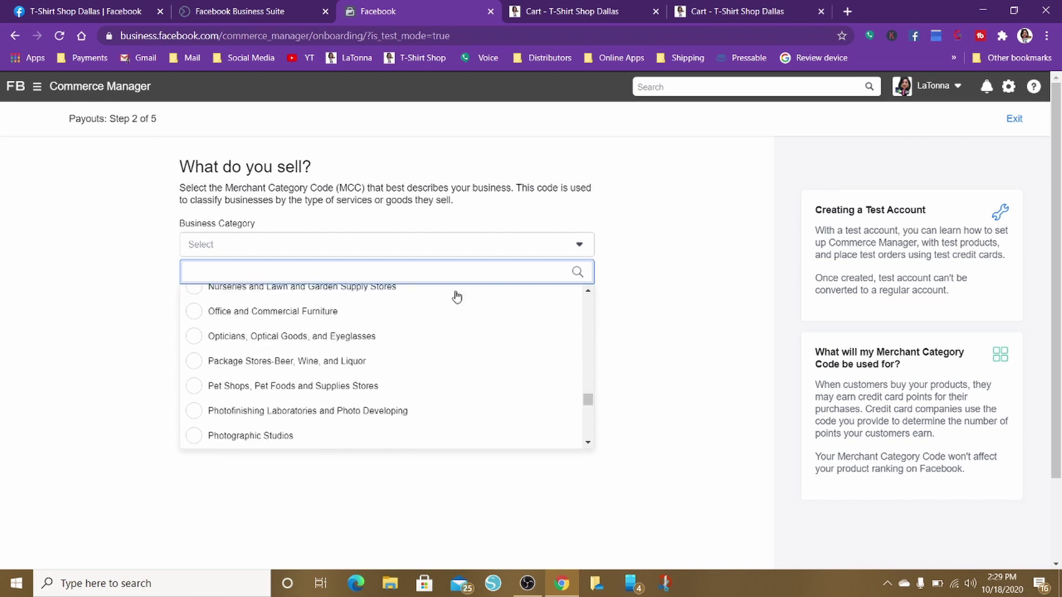
pyautogui.click(199, 387)
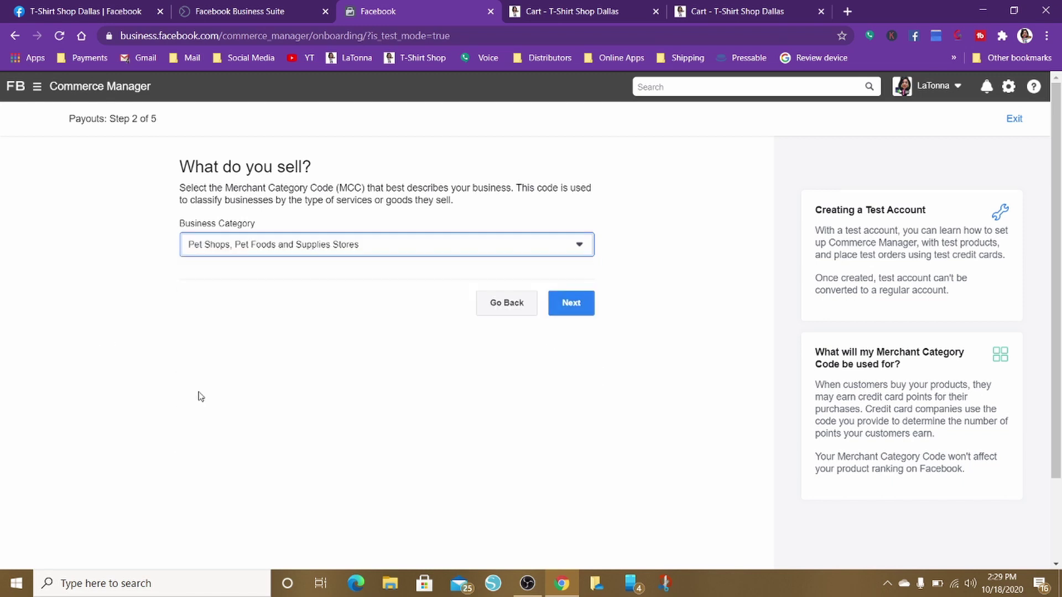
pyautogui.click(565, 308)
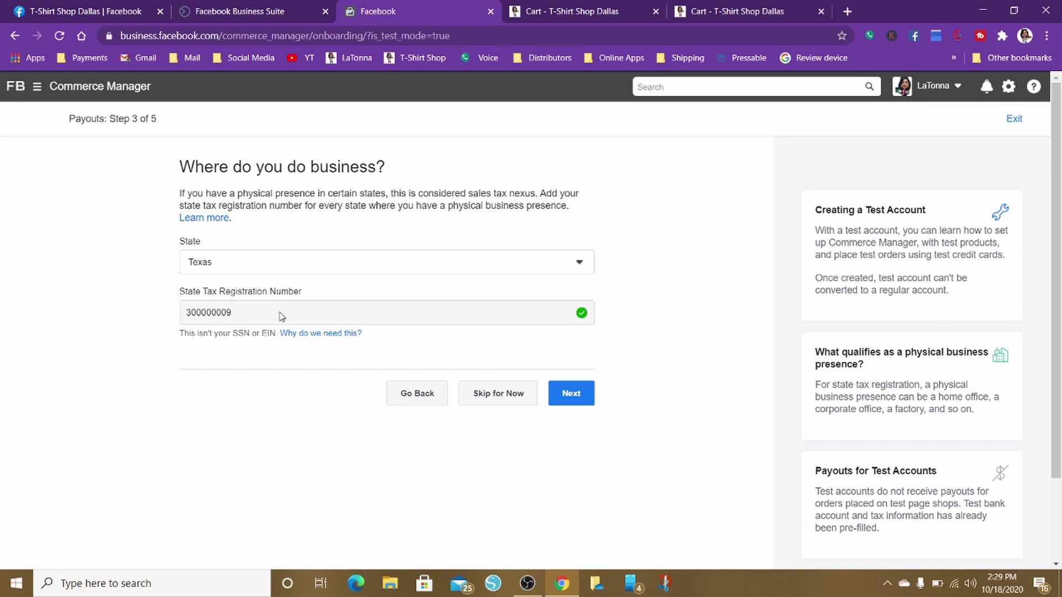
pyautogui.click(564, 399)
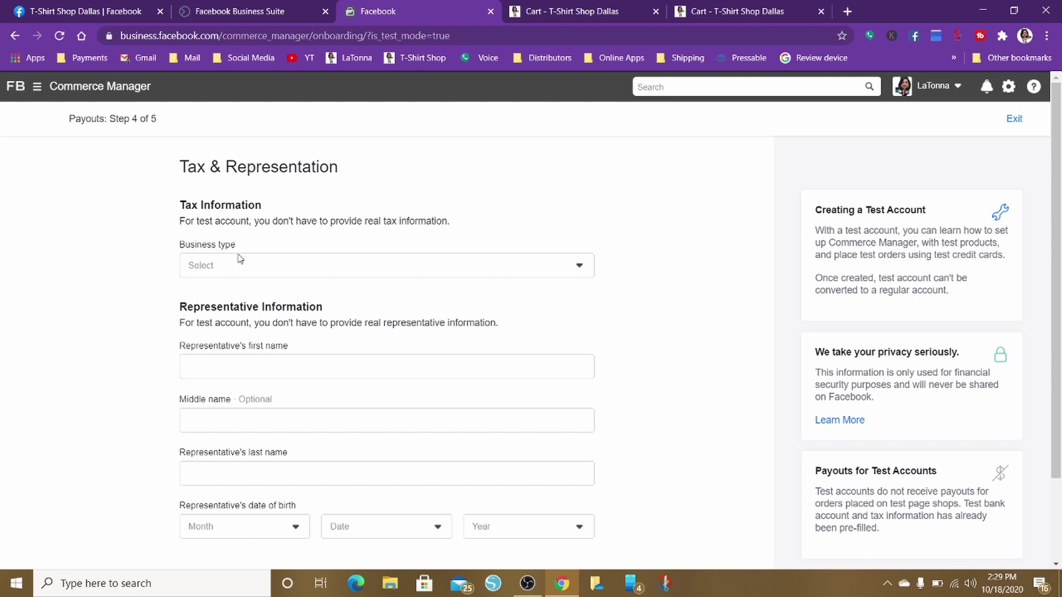
# Set the business type to Individual
pyautogui.click(247, 275)
pyautogui.click(247, 275)
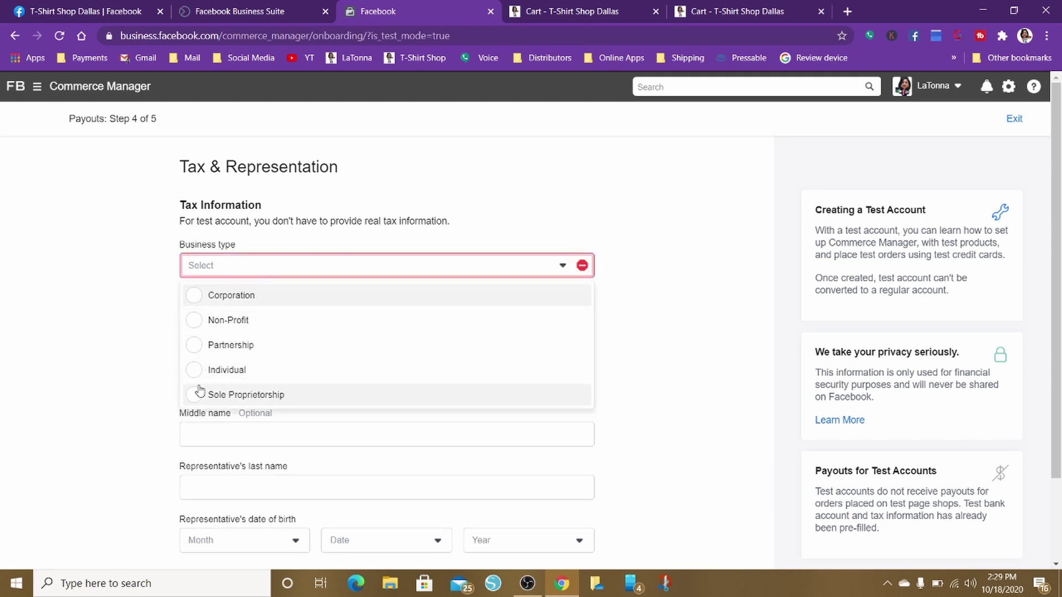
pyautogui.scroll(-2, 309, 363)
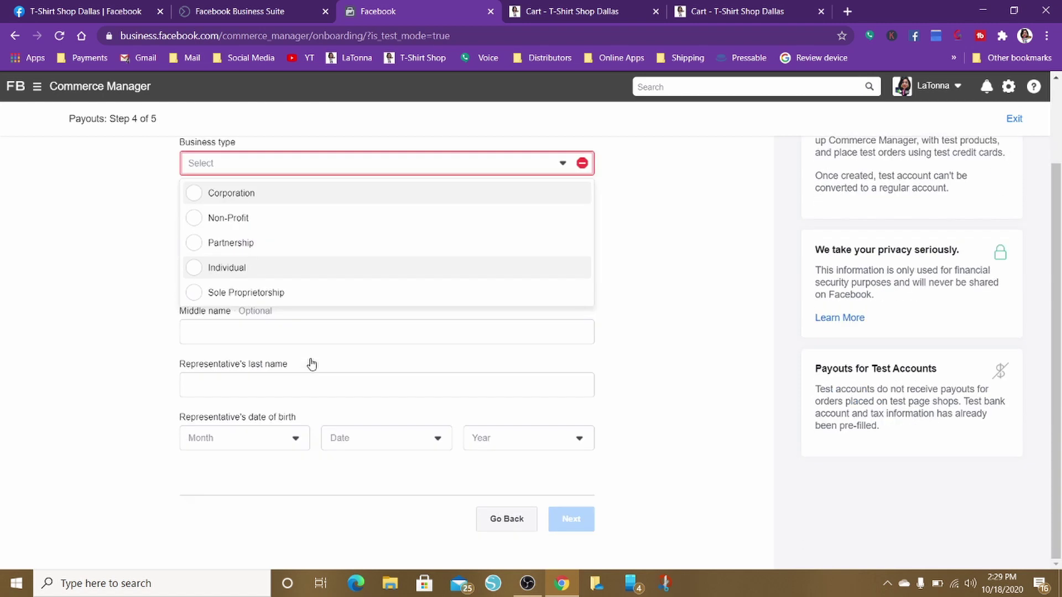
pyautogui.scroll(2, 310, 363)
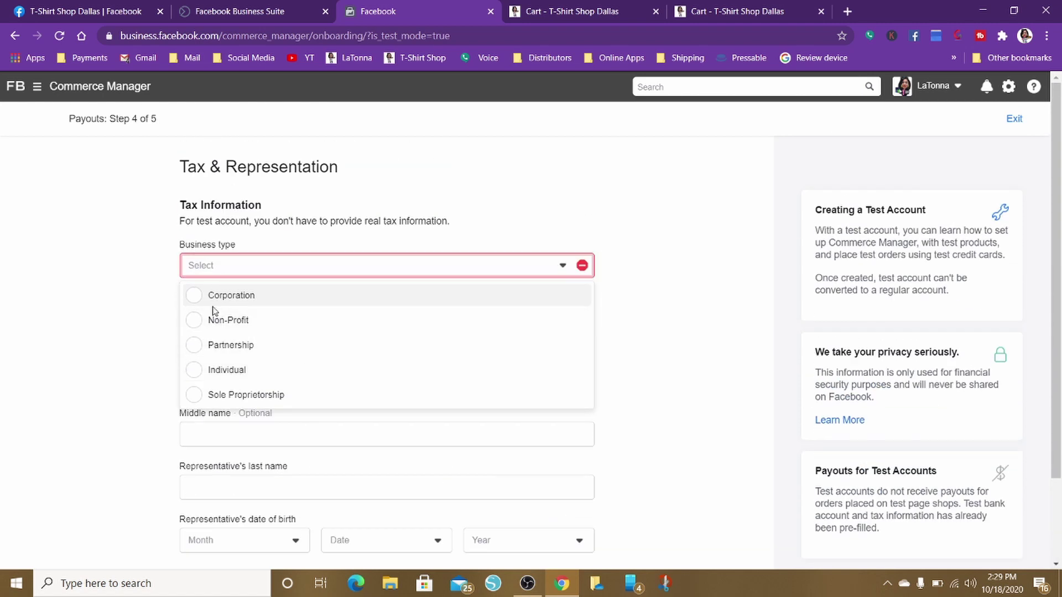
pyautogui.click(193, 396)
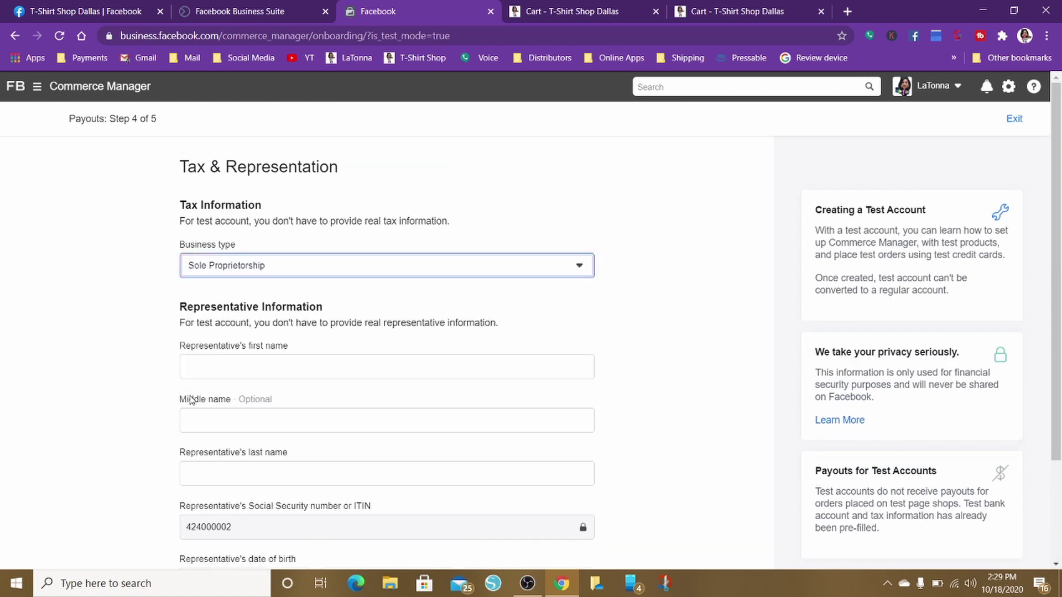
pyautogui.click(227, 266)
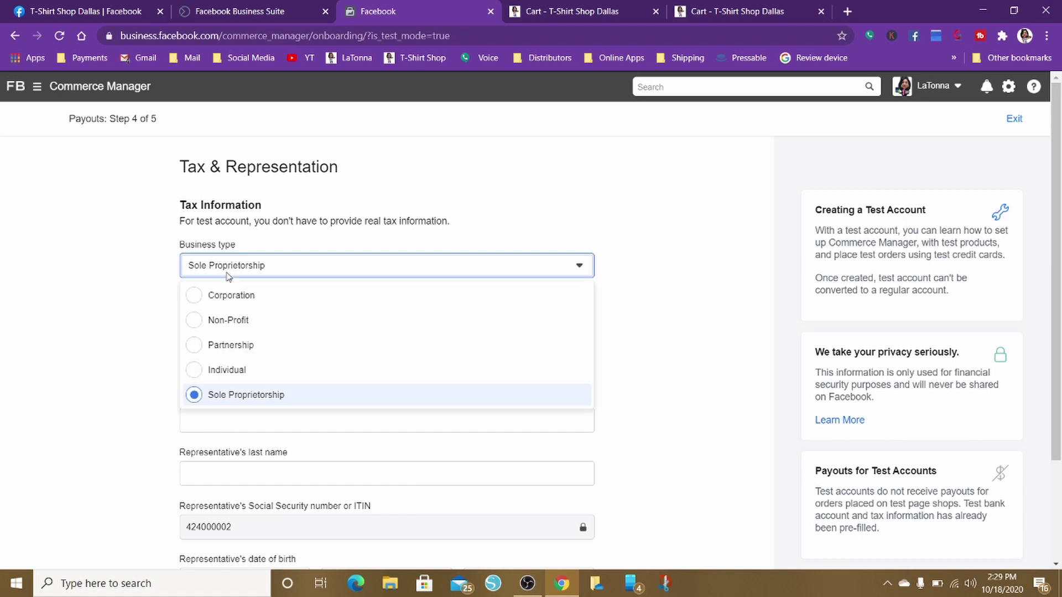
pyautogui.click(204, 375)
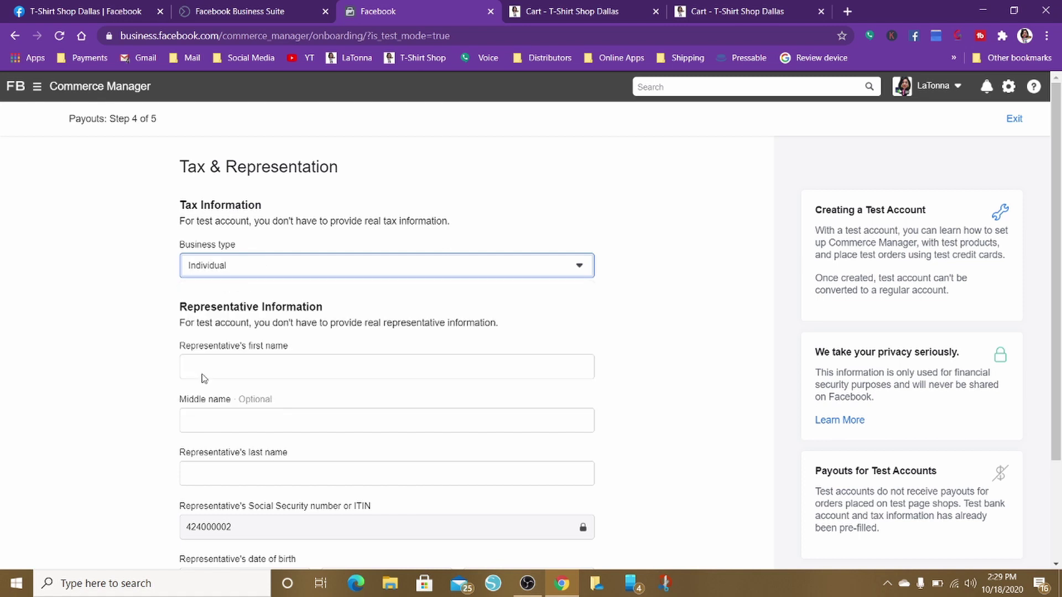
# Enter the representative's first and last name
pyautogui.click(203, 370)
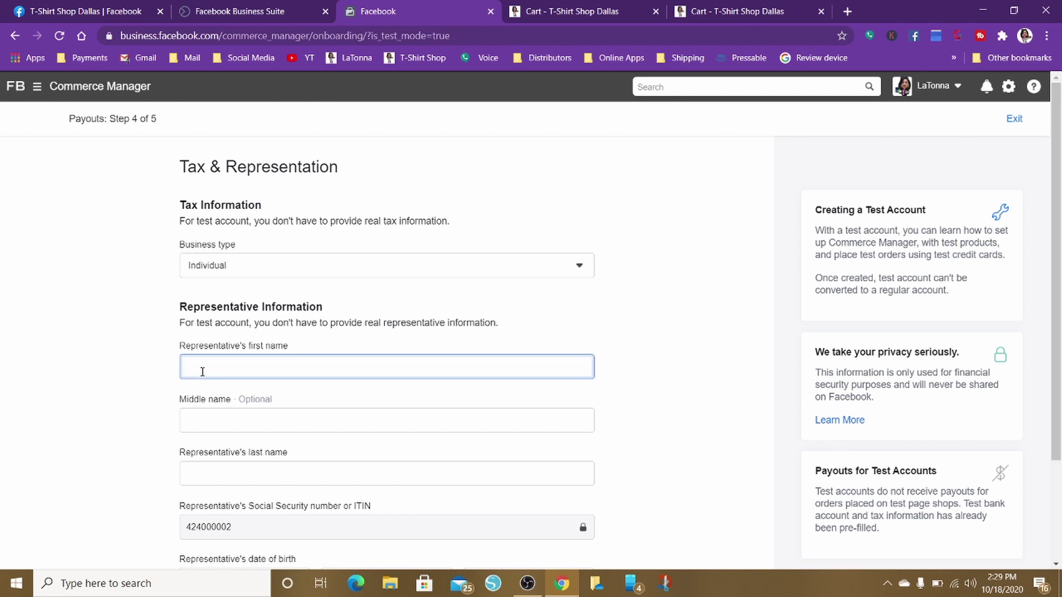
pyautogui.click(212, 476)
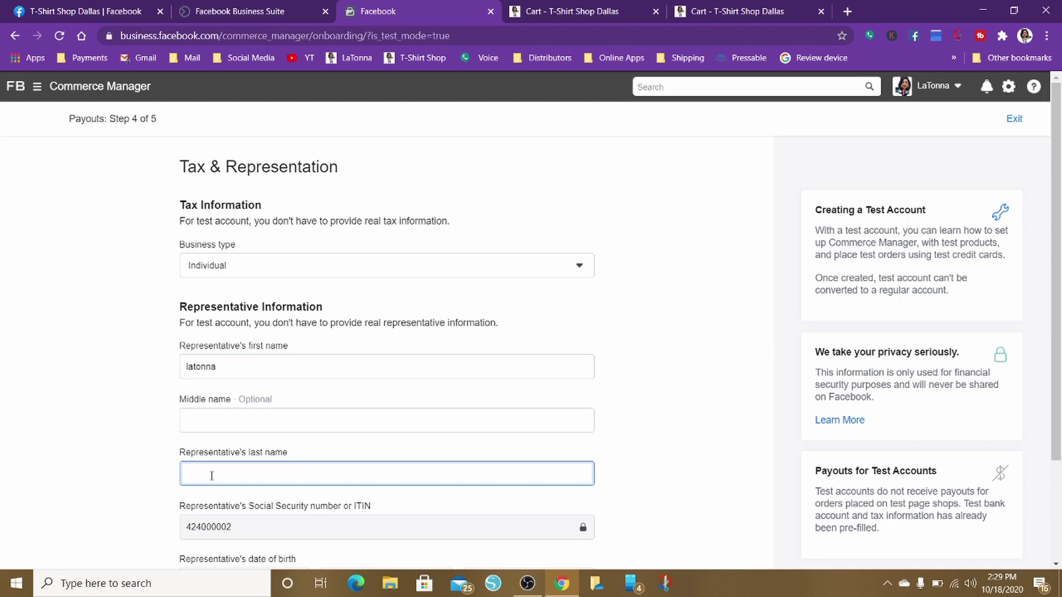
pyautogui.scroll(-3, 464, 415)
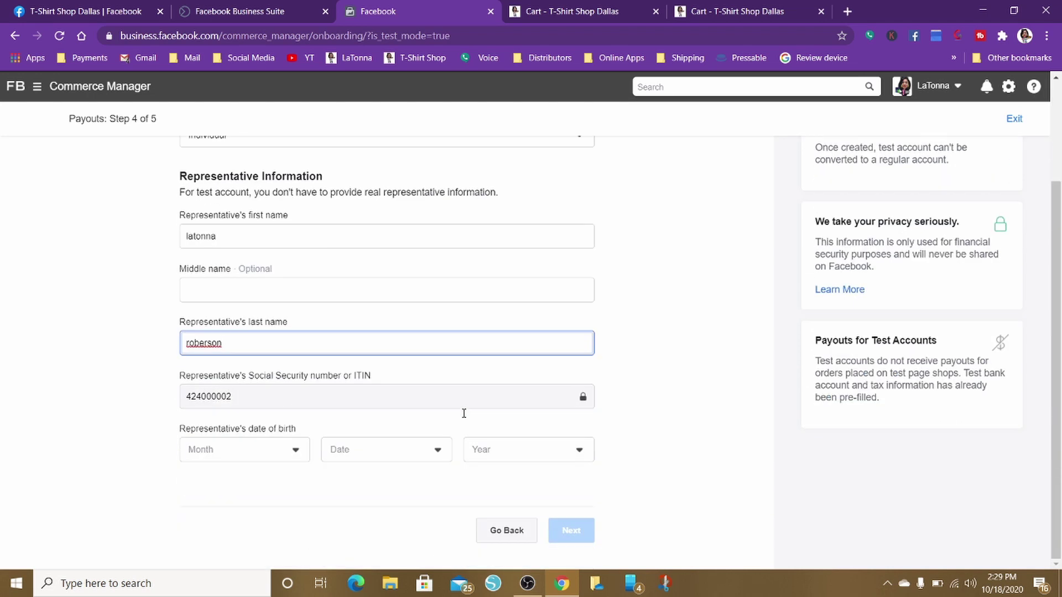
pyautogui.click(296, 457)
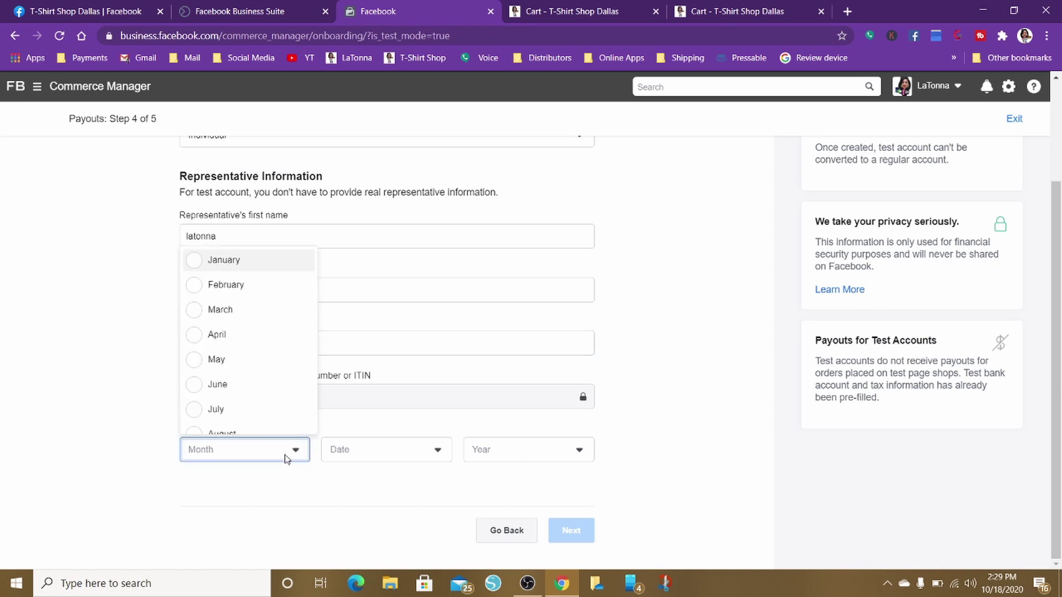
pyautogui.click(214, 365)
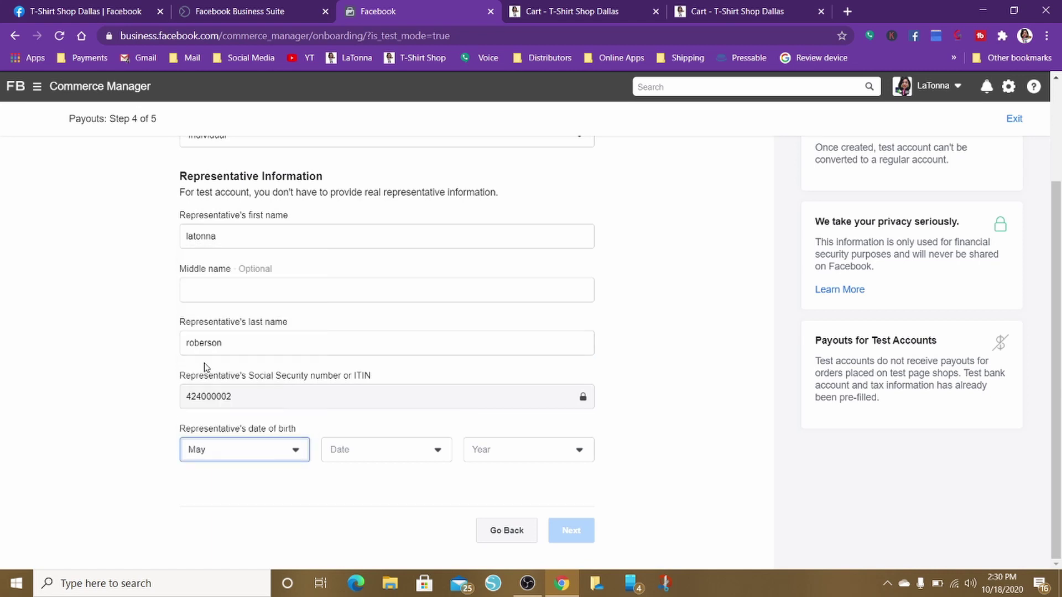
pyautogui.click(446, 453)
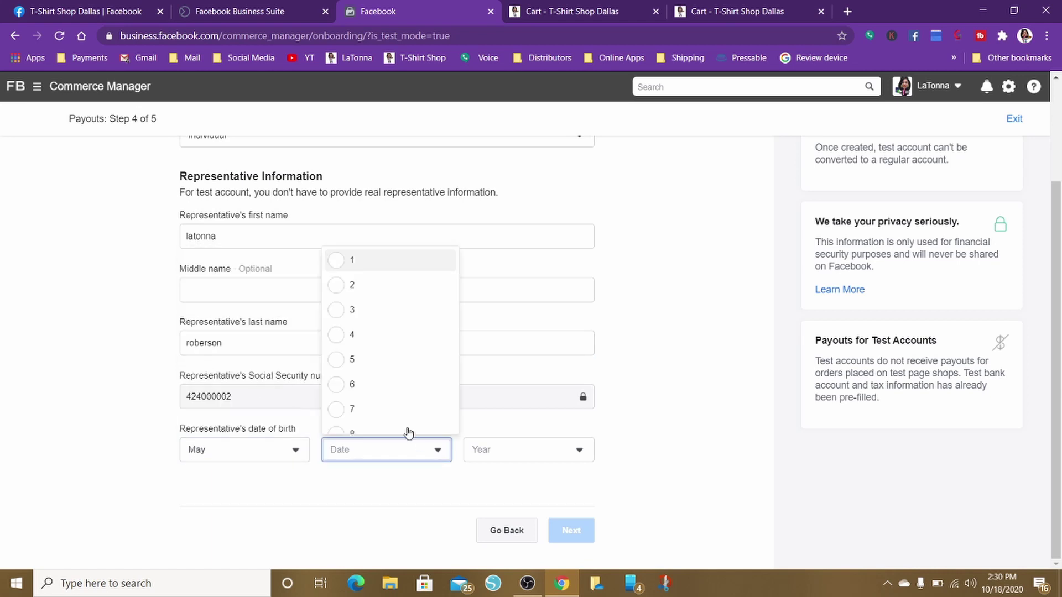
pyautogui.click(331, 338)
pyautogui.click(501, 463)
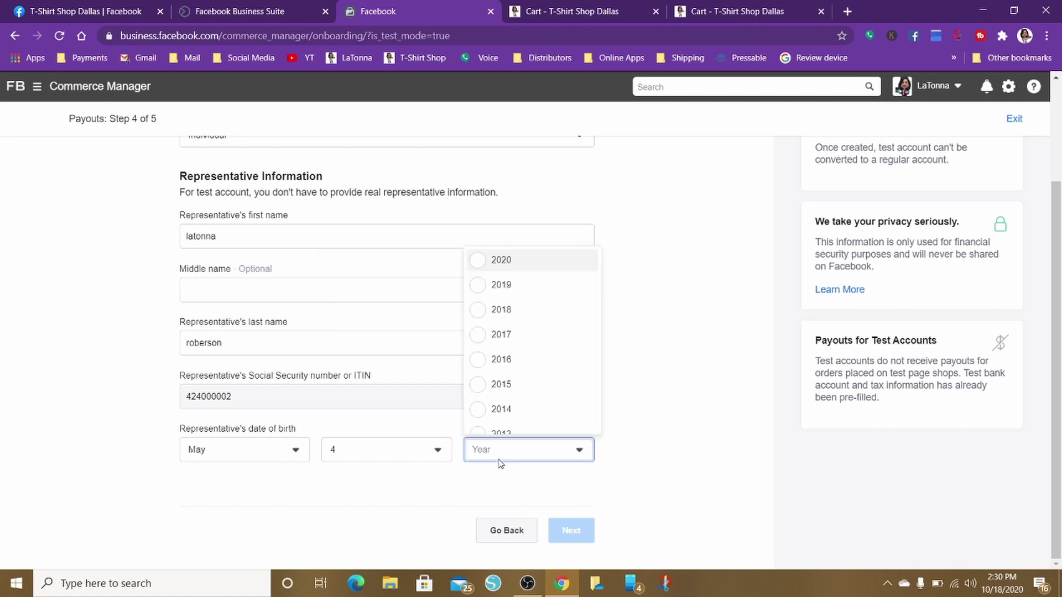
pyautogui.scroll(-20, 484, 387)
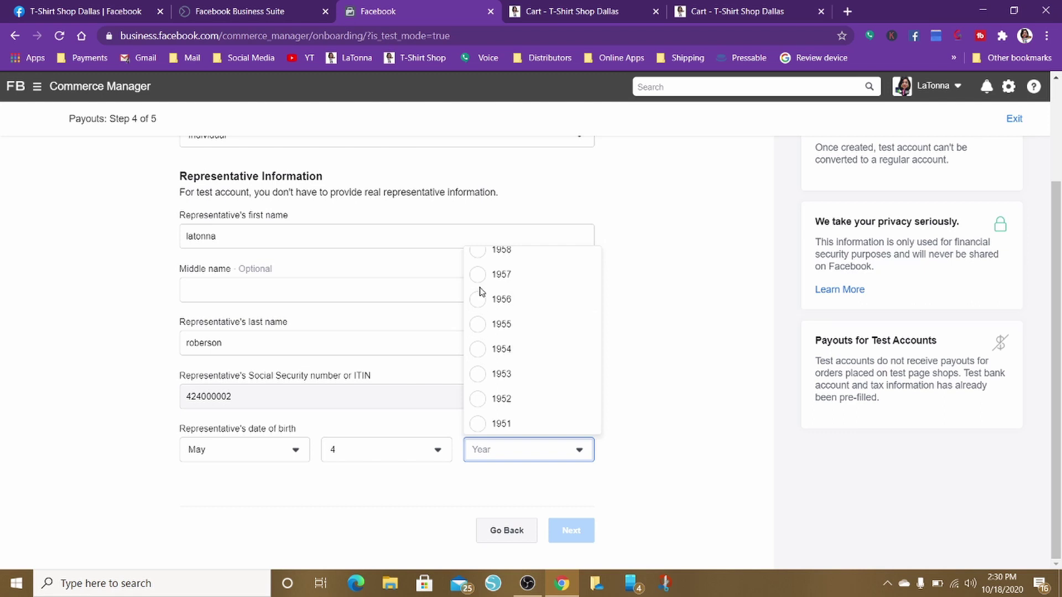
pyautogui.scroll(-20, 482, 302)
pyautogui.scroll(4, 480, 294)
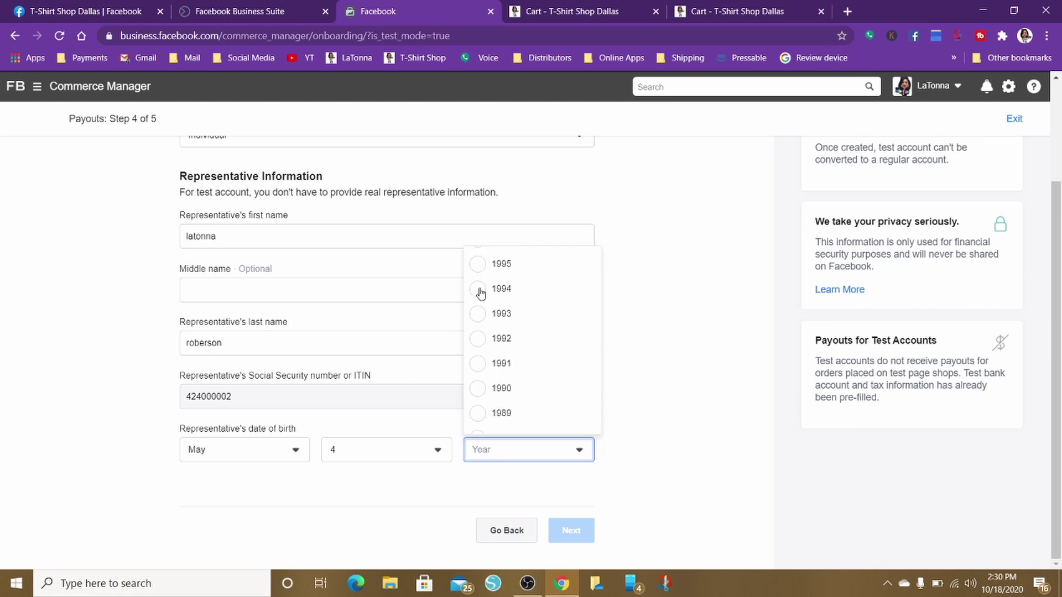
pyautogui.scroll(-4, 481, 295)
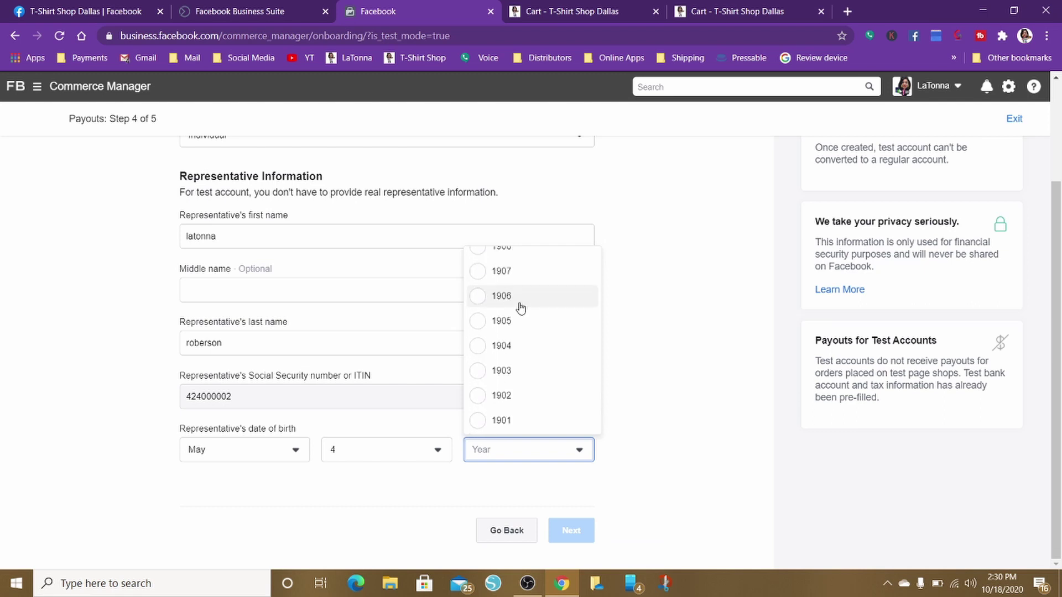
pyautogui.scroll(20, 520, 307)
pyautogui.scroll(-3, 520, 308)
pyautogui.scroll(3, 520, 307)
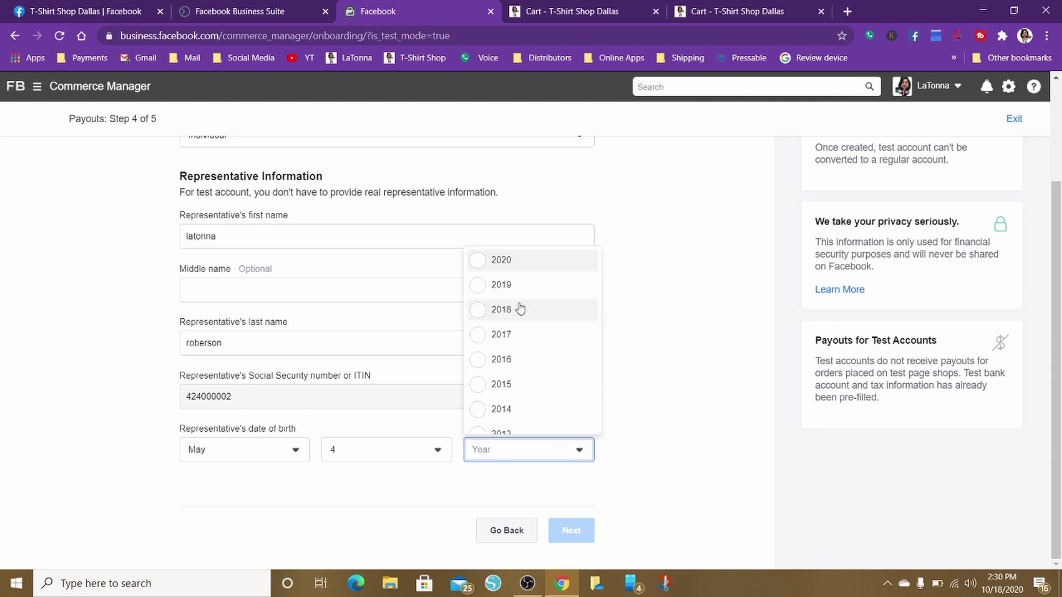
pyautogui.click(473, 285)
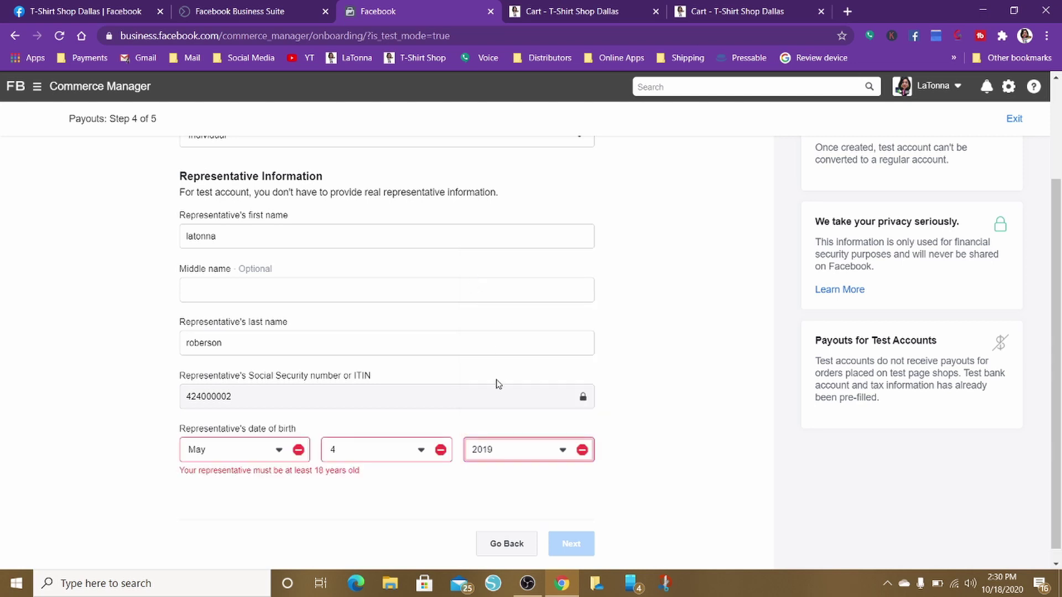
pyautogui.click(513, 451)
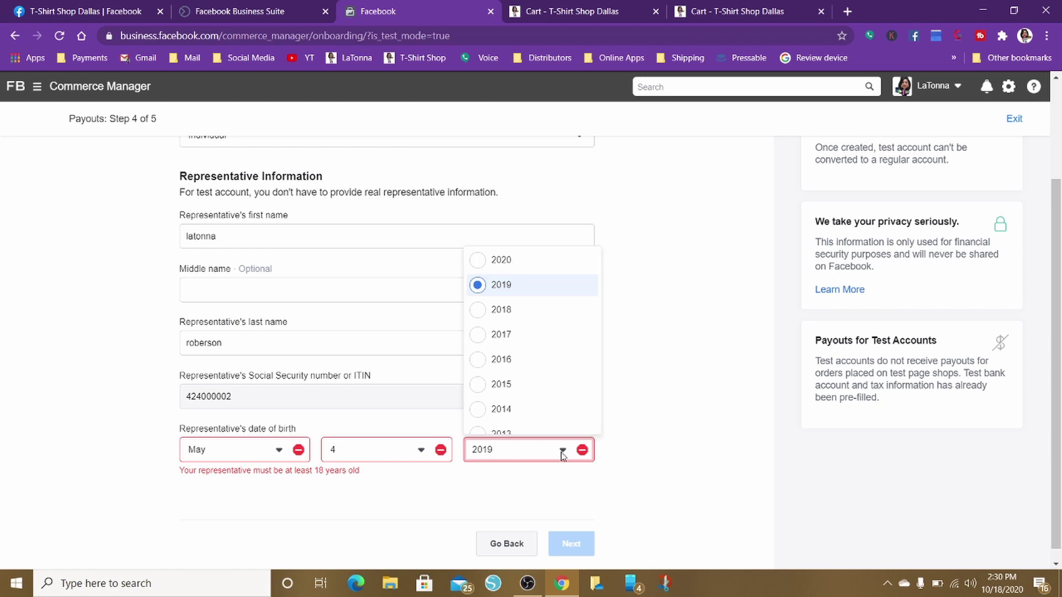
pyautogui.scroll(-6, 536, 372)
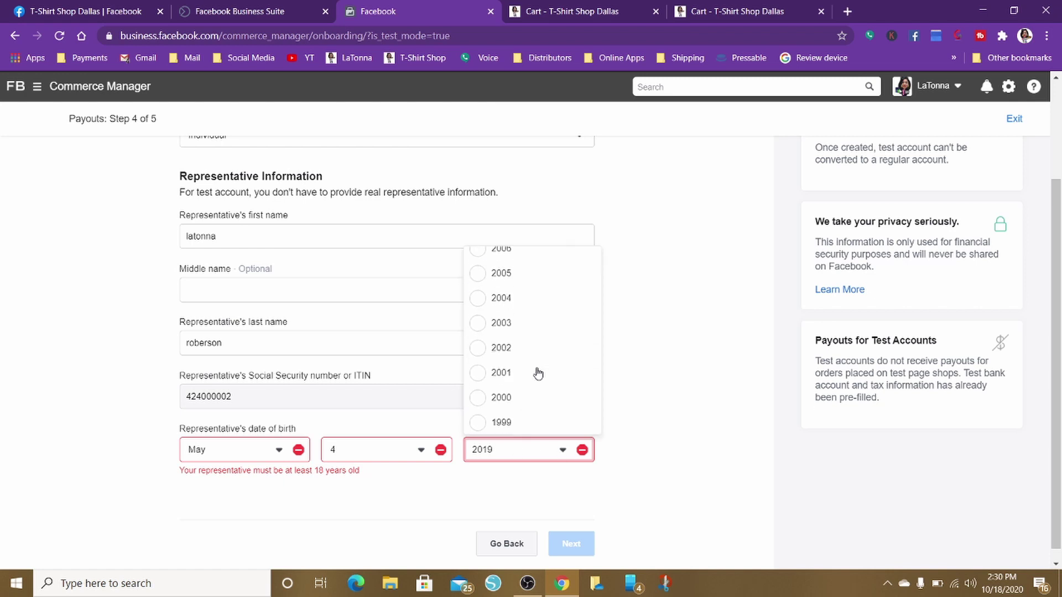
pyautogui.scroll(-6, 552, 393)
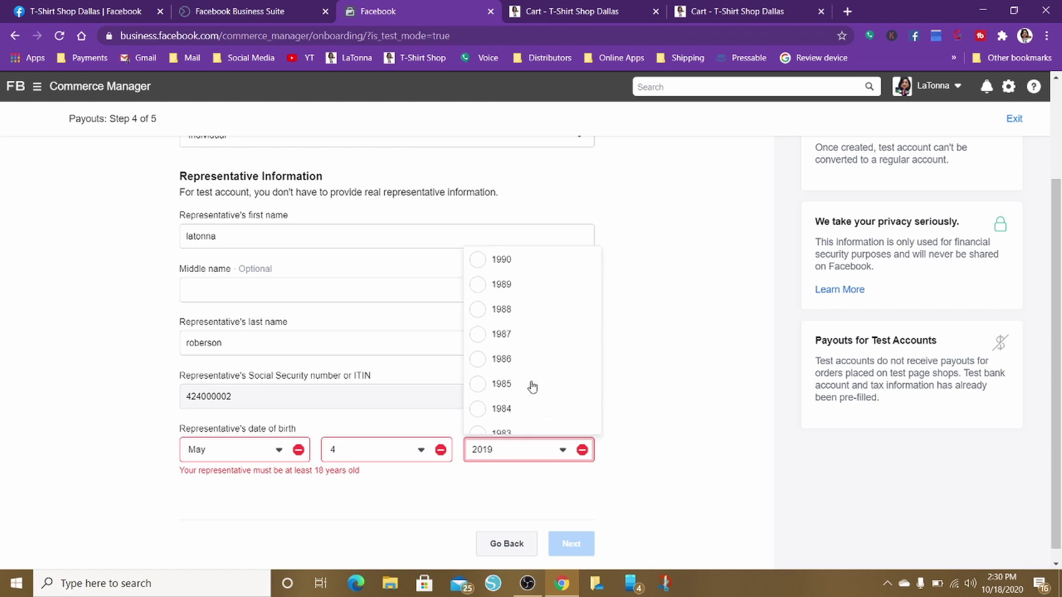
pyautogui.click(482, 386)
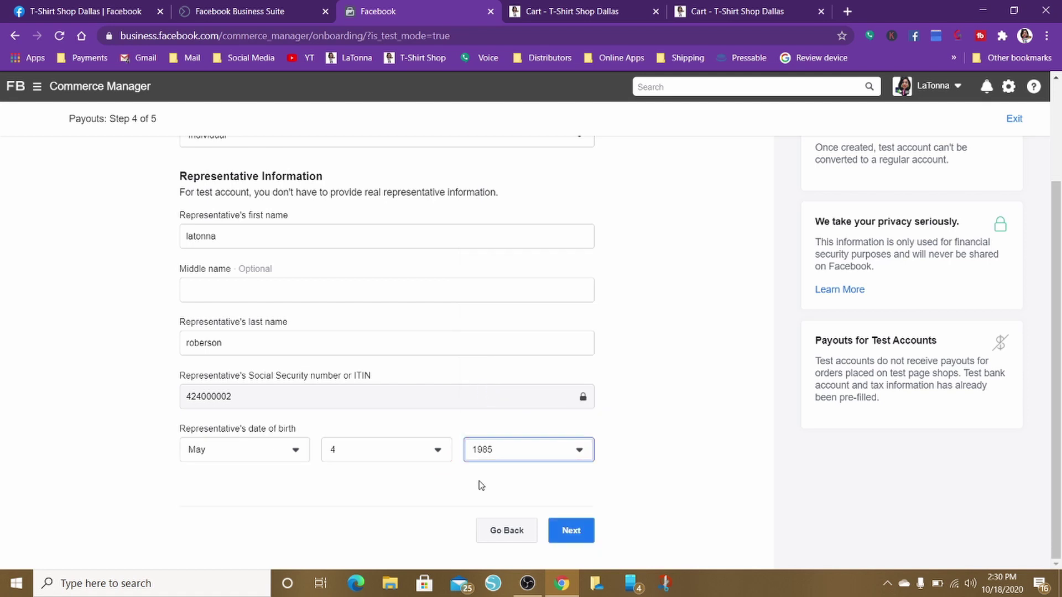
pyautogui.click(569, 536)
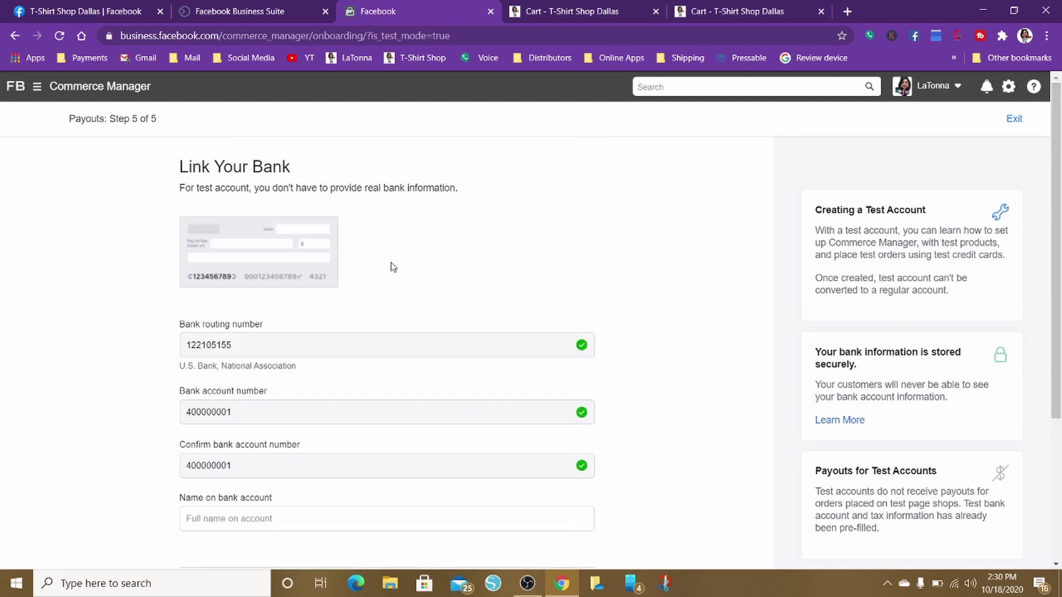
# Enter 'test bank' as the name on the bank account, correcting the 'bam' typo
pyautogui.scroll(-3, 547, 420)
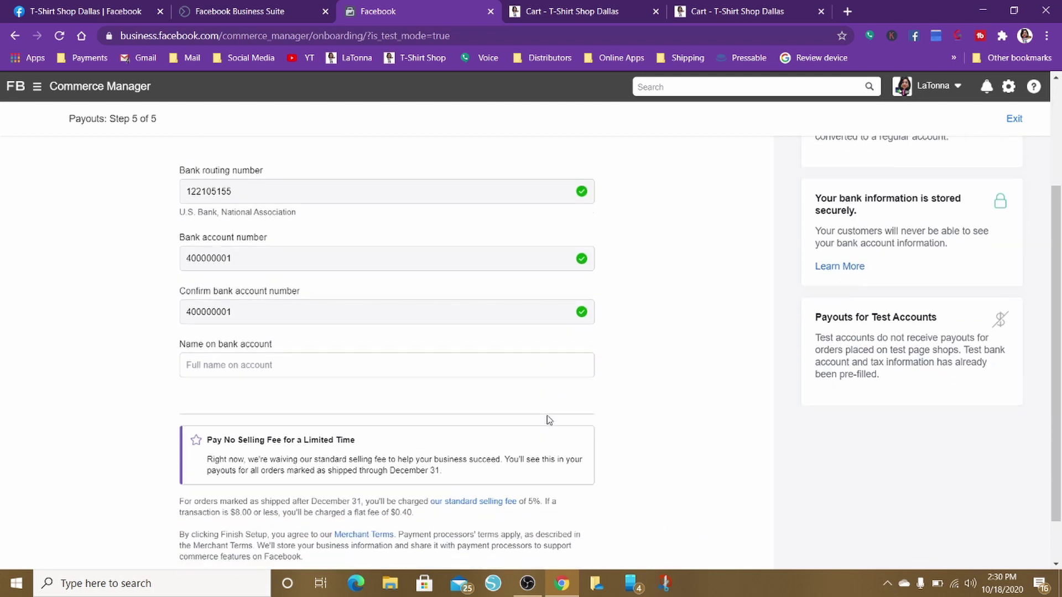
pyautogui.click(201, 348)
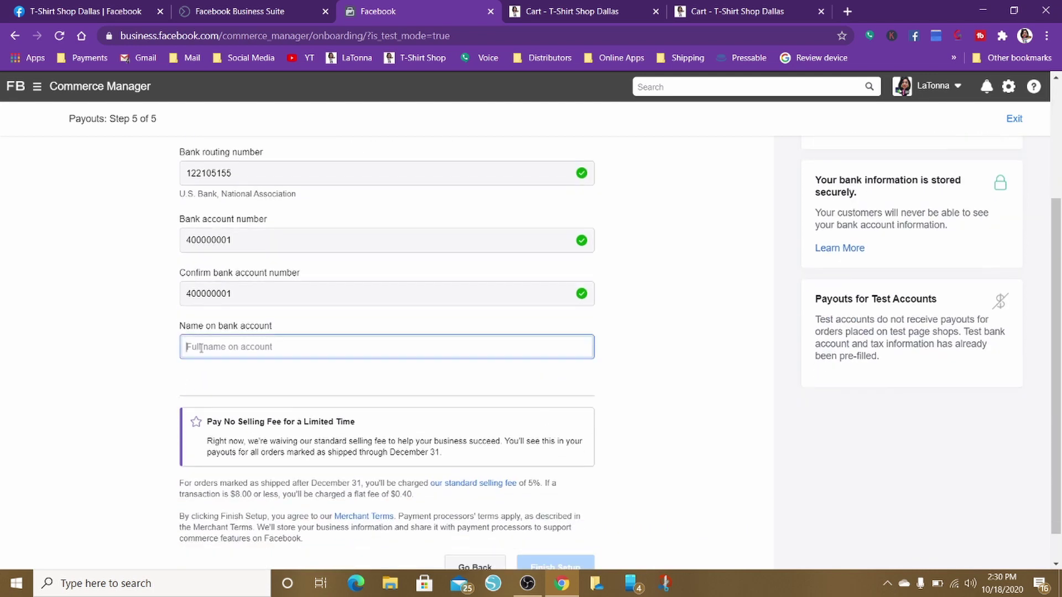
pyautogui.write('test')
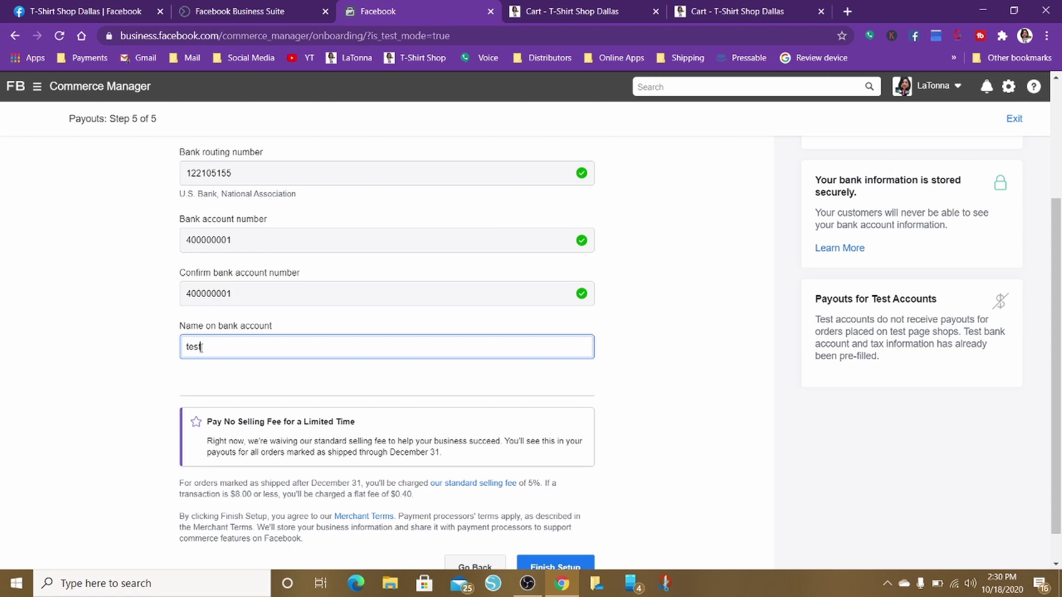
pyautogui.write(' bam')
pyautogui.click(199, 348)
pyautogui.press('BackSpace')
pyautogui.write('nk')
pyautogui.scroll(3, 566, 438)
pyautogui.scroll(-4, 567, 439)
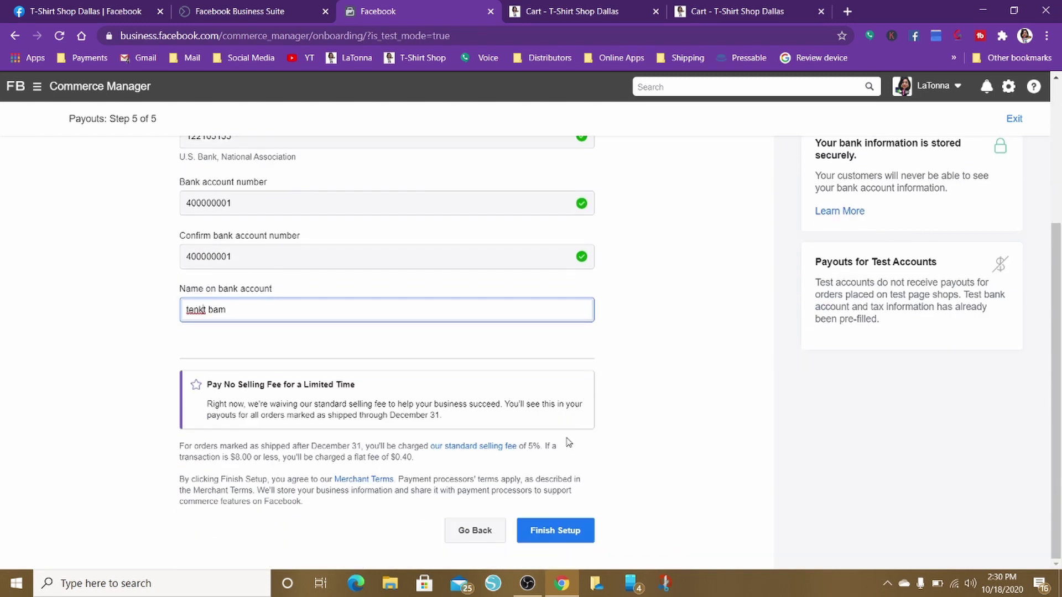
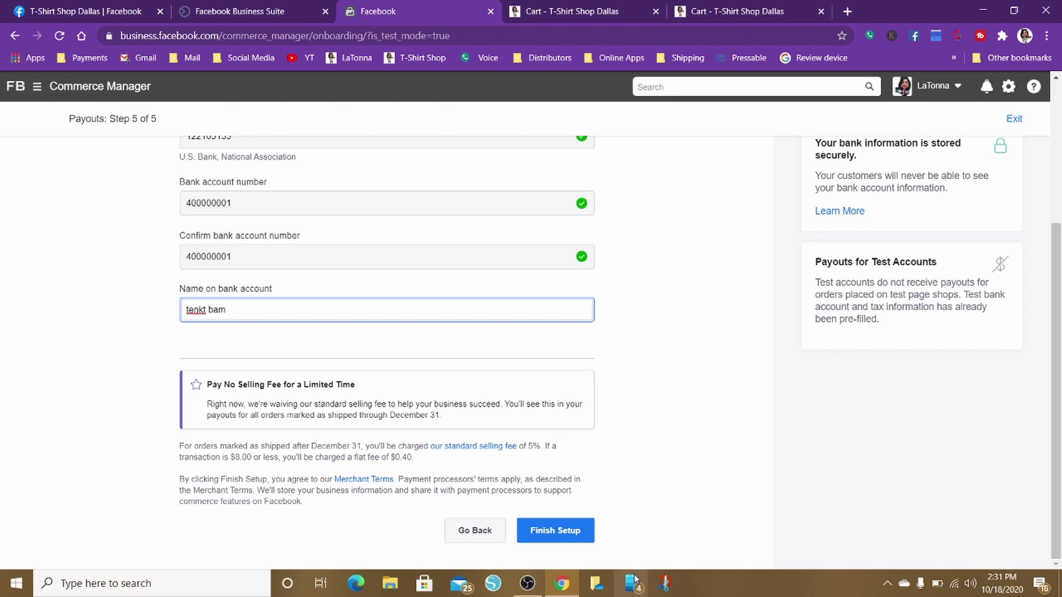
# Finish setup on Payouts step 5 of 5 to complete the test account onboarding
pyautogui.click(558, 532)
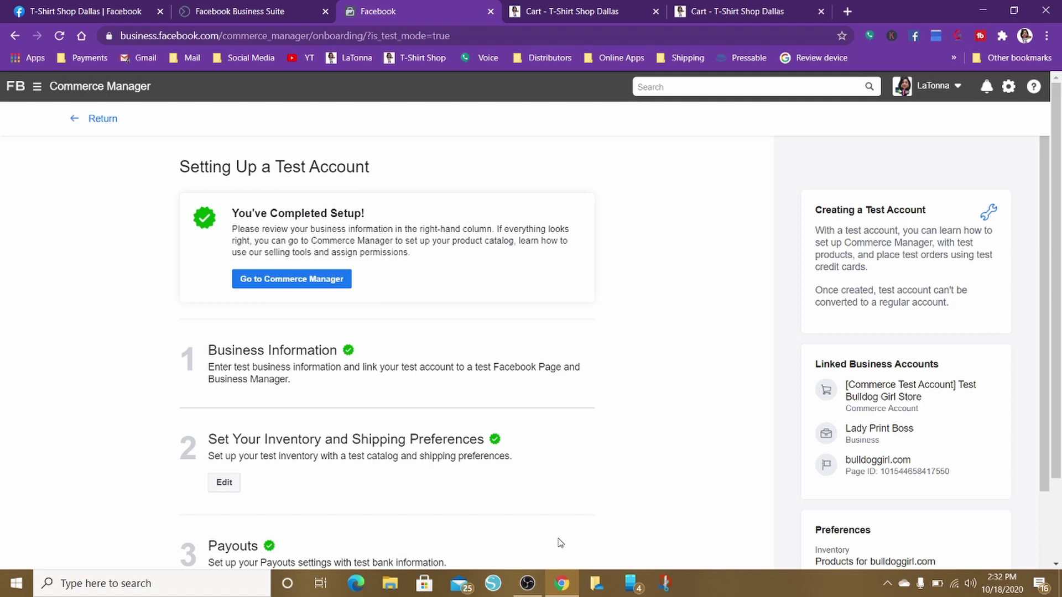
# Review the setup summary and go to the test store's Commerce Manager overview
pyautogui.scroll(-2, 559, 543)
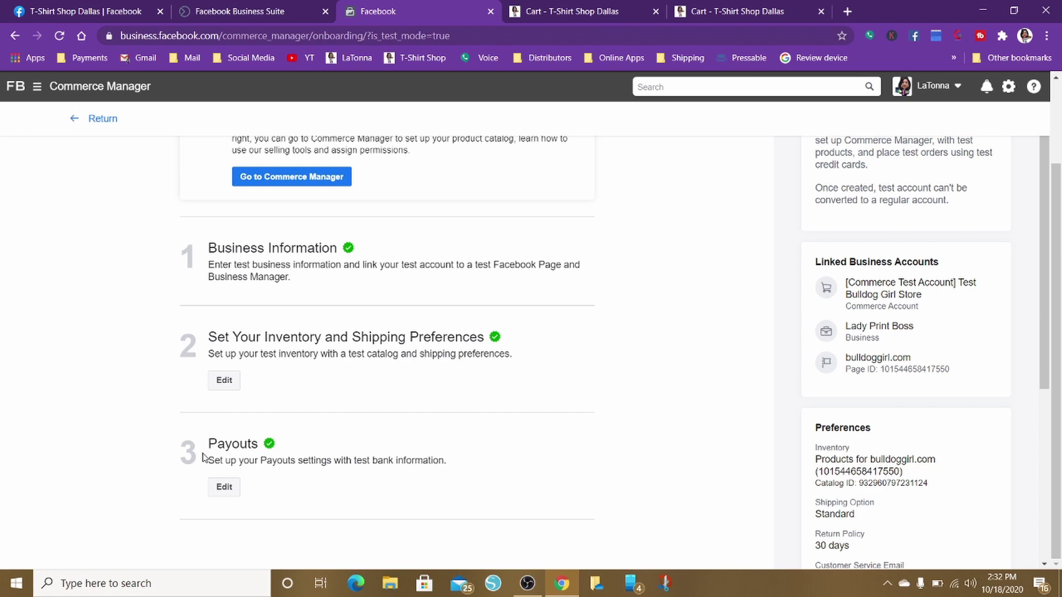
pyautogui.scroll(2, 372, 379)
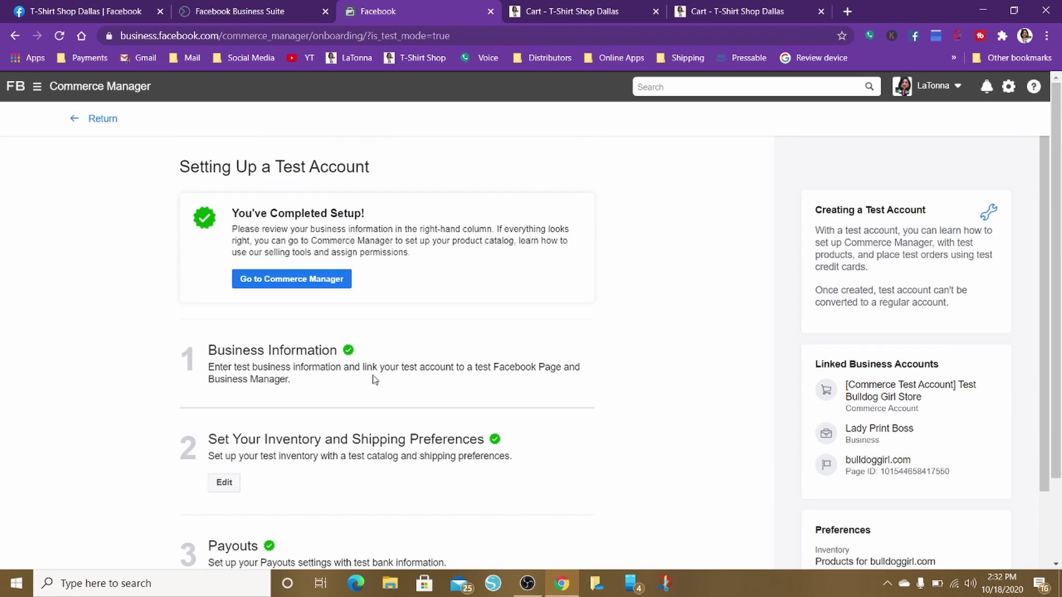
pyautogui.click(280, 284)
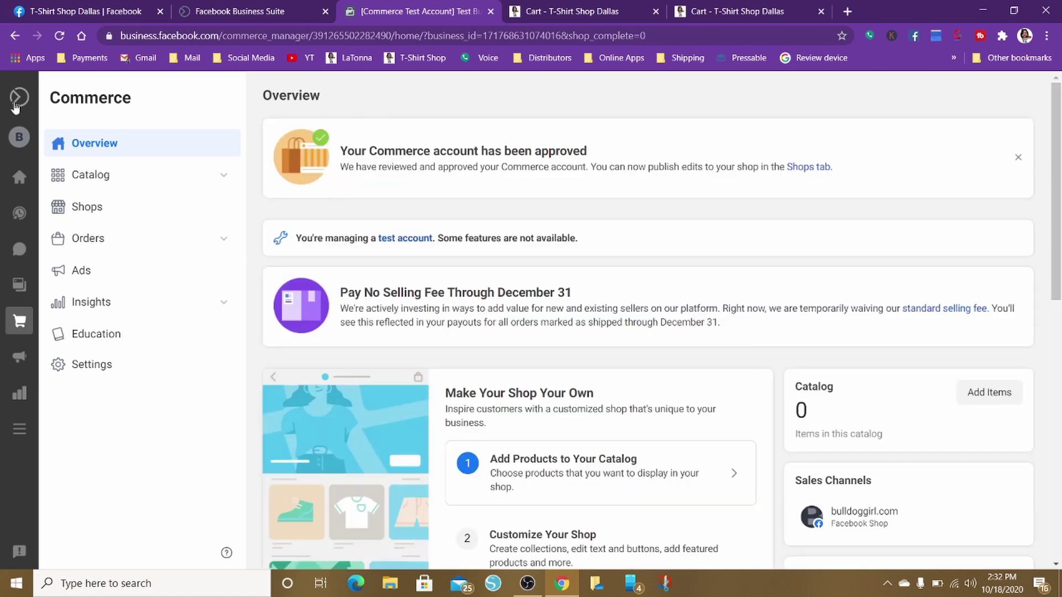
# Check the page switcher, keeping bulldoggirl.com as the current page
pyautogui.moveTo(17, 107)
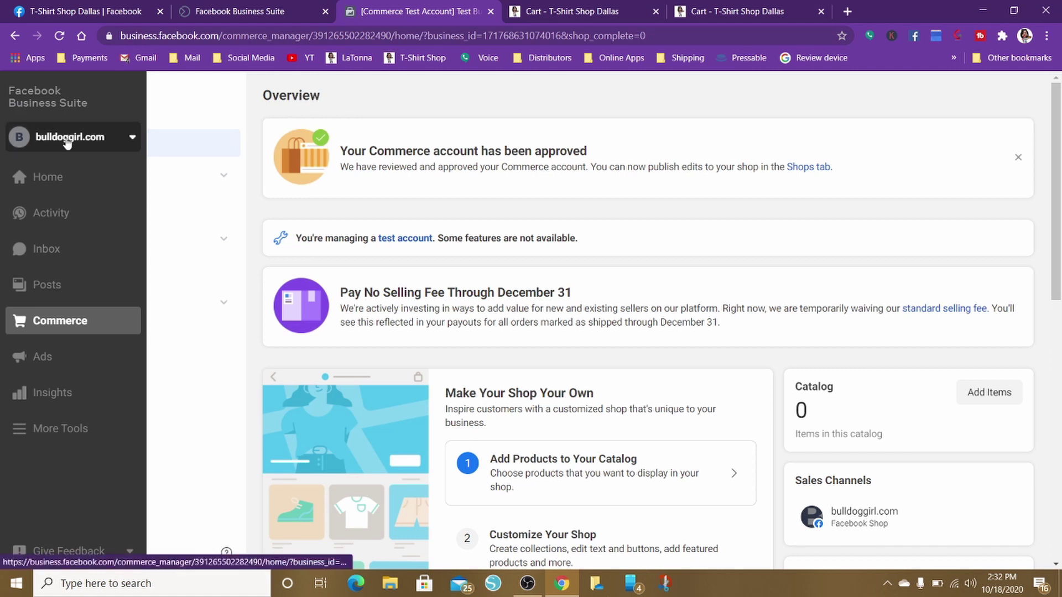
pyautogui.click(67, 142)
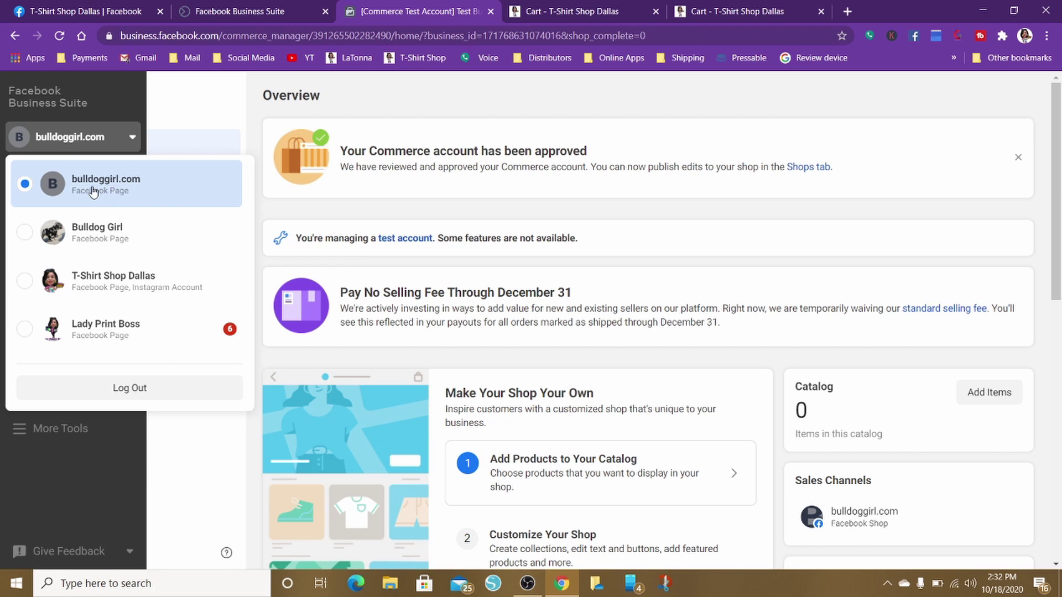
pyautogui.click(154, 128)
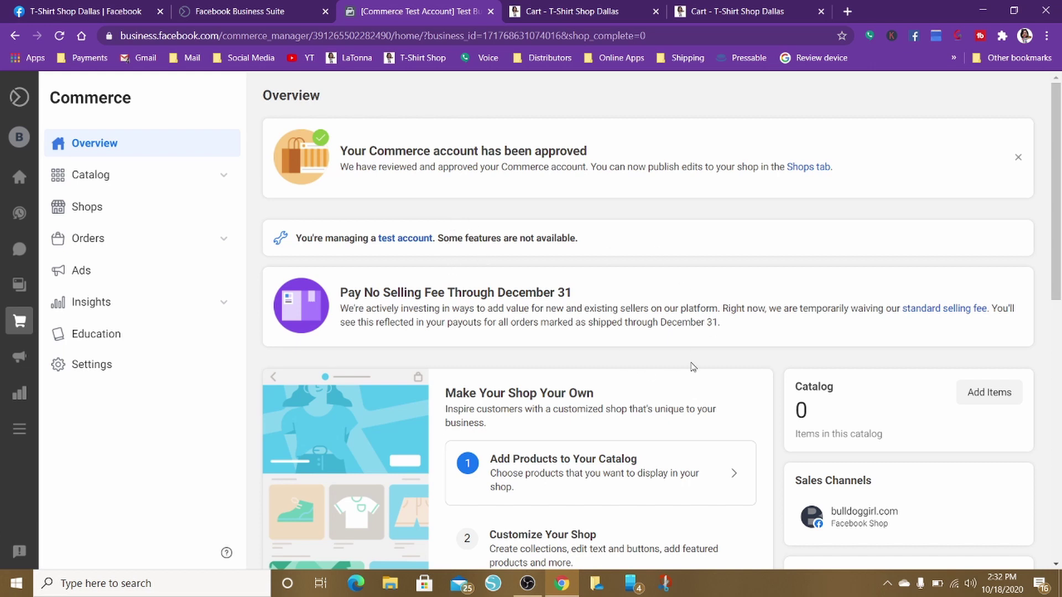
# Open the Add Products to Your Catalog card from the Overview
pyautogui.scroll(-4, 693, 367)
pyautogui.scroll(2, 693, 366)
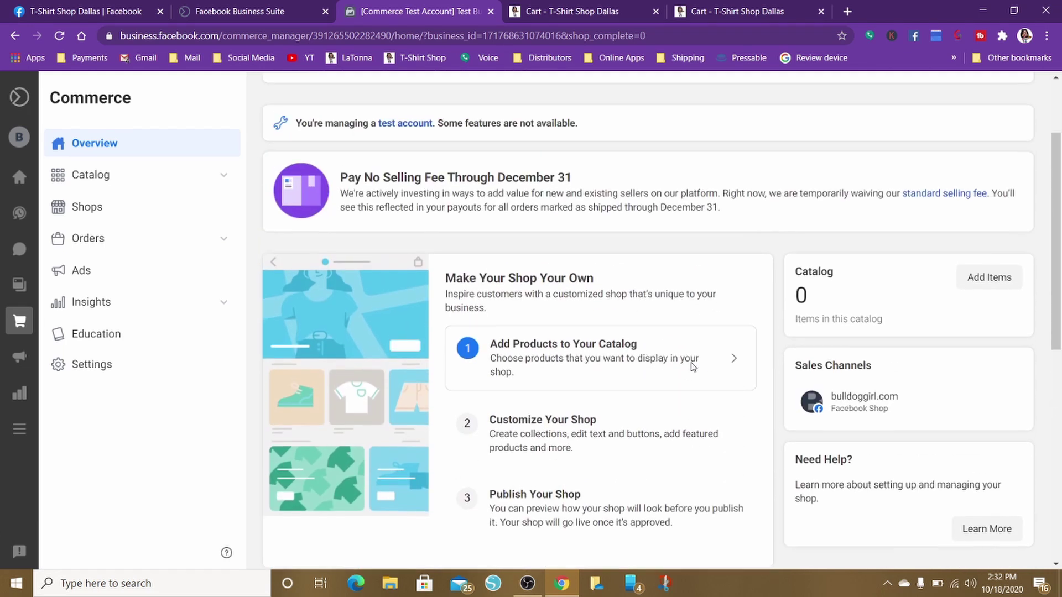
pyautogui.scroll(1, 693, 366)
pyautogui.scroll(-4, 692, 367)
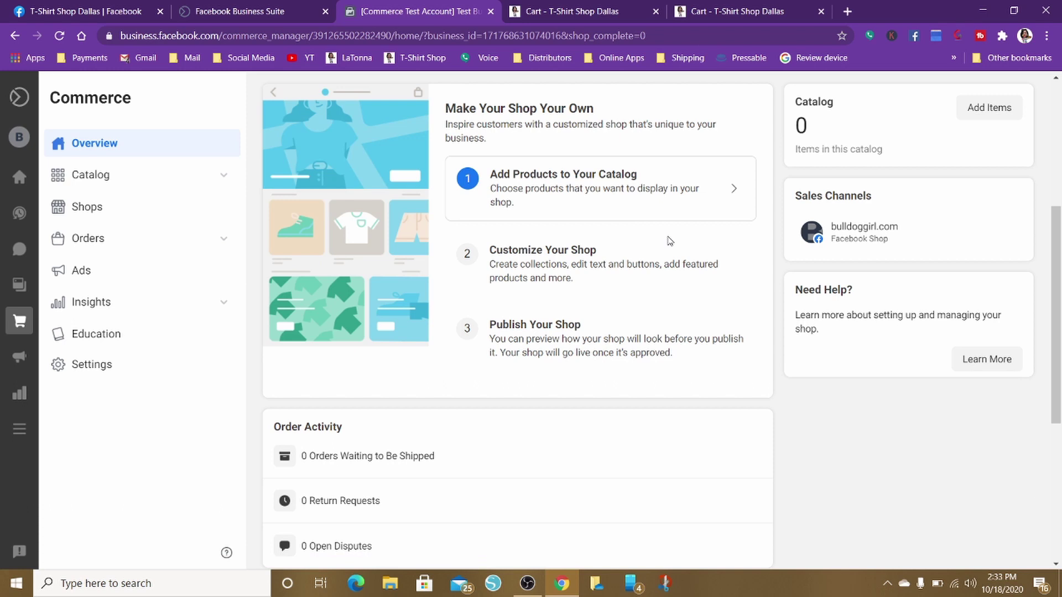
pyautogui.click(654, 187)
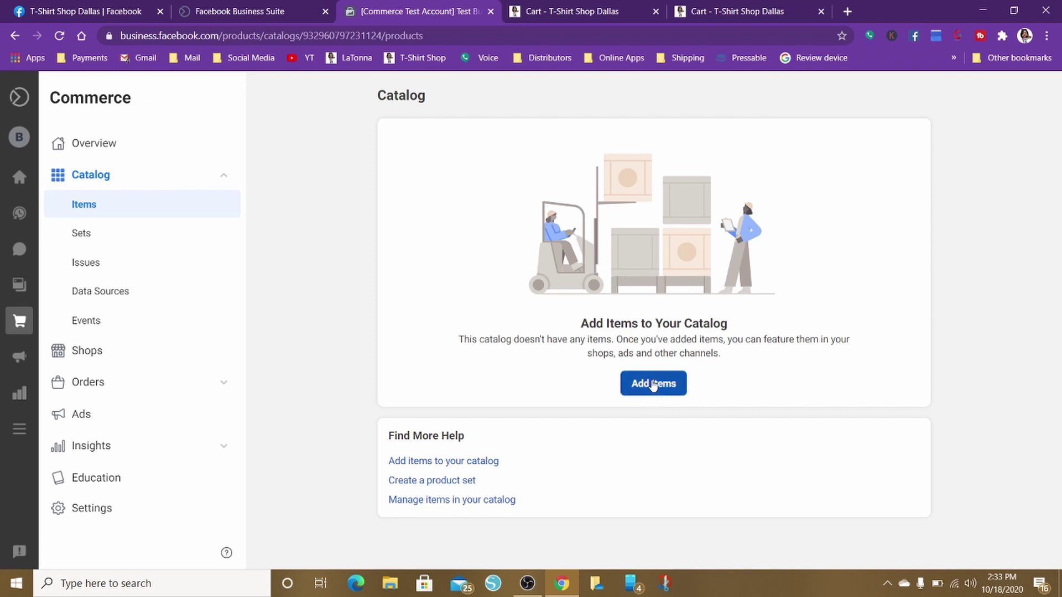
# Add items to the empty catalog, choosing to add products manually one at a time
pyautogui.click(654, 384)
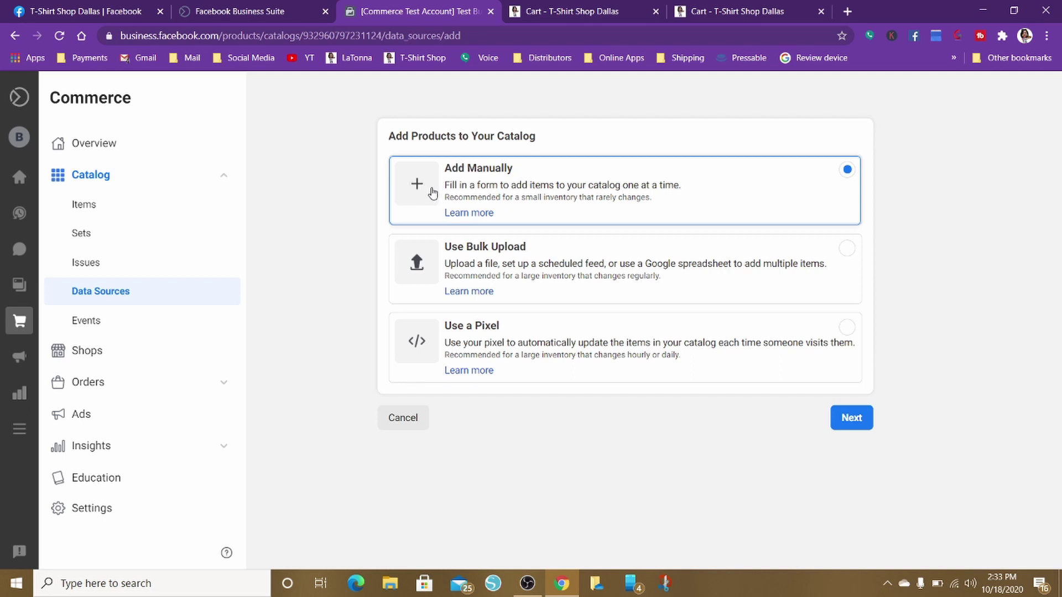
pyautogui.click(417, 182)
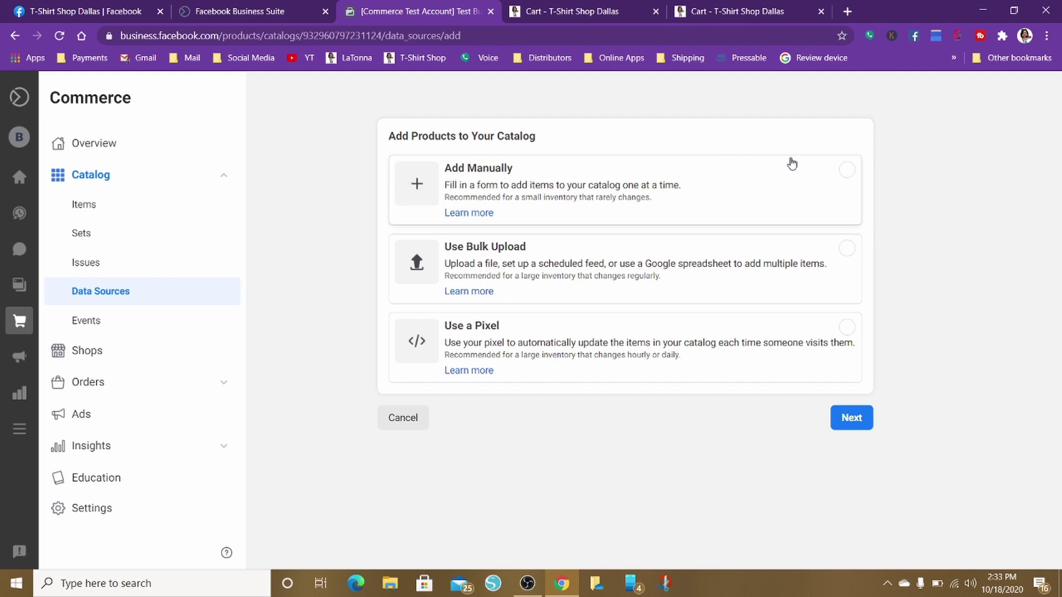
pyautogui.click(846, 170)
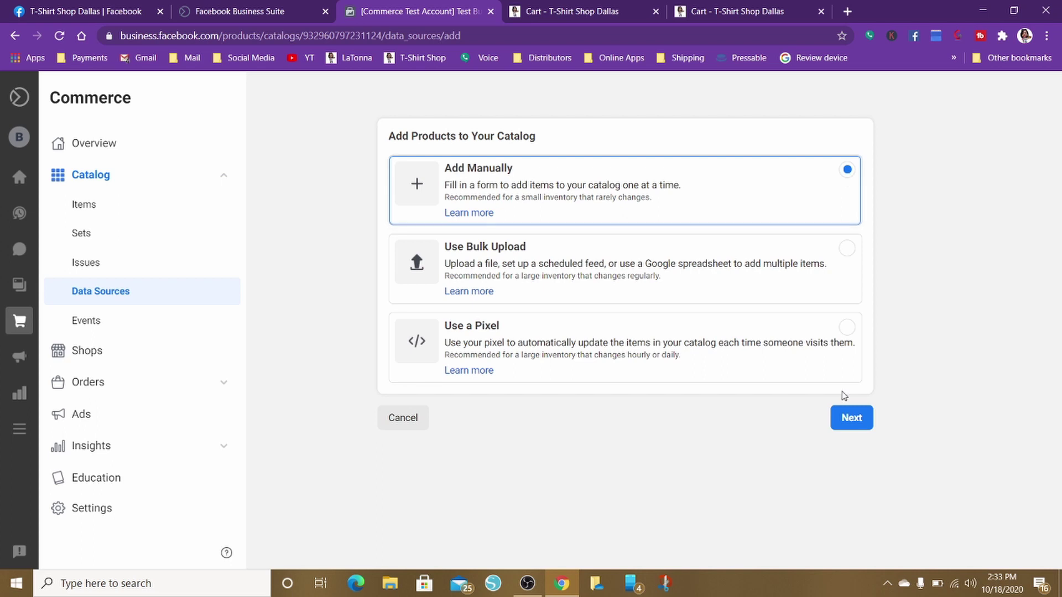
pyautogui.click(852, 419)
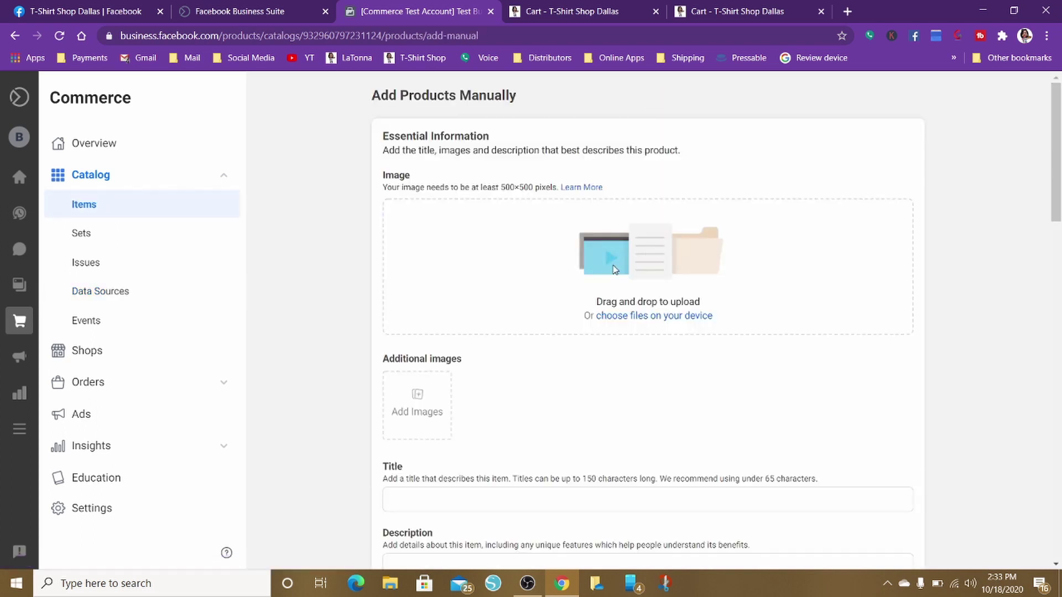
# Upload the man's grey T-shirt photo from the Desktop as the product image
pyautogui.click(627, 316)
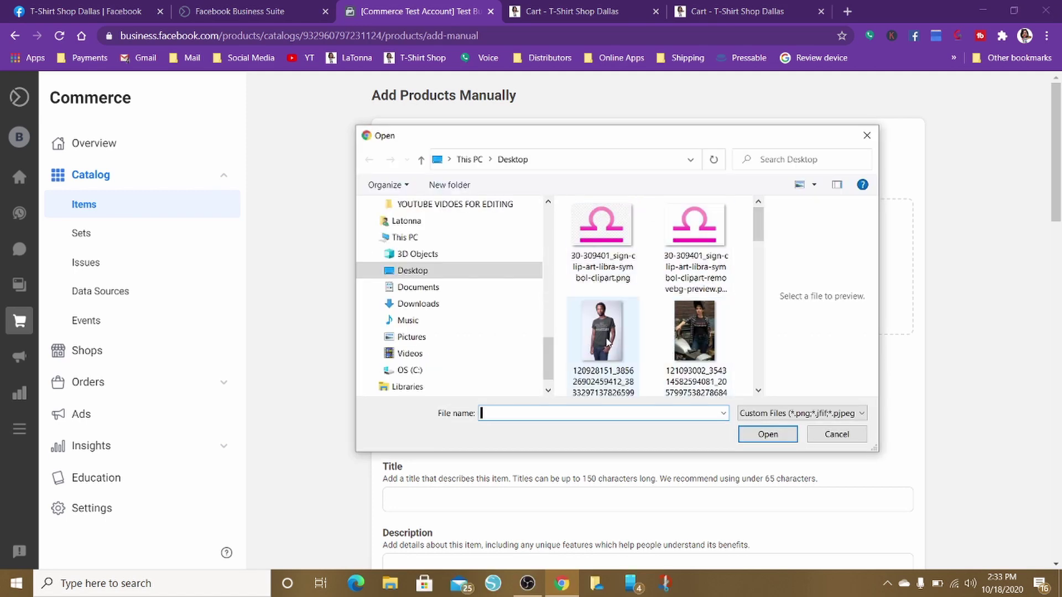
pyautogui.click(608, 342)
pyautogui.click(686, 325)
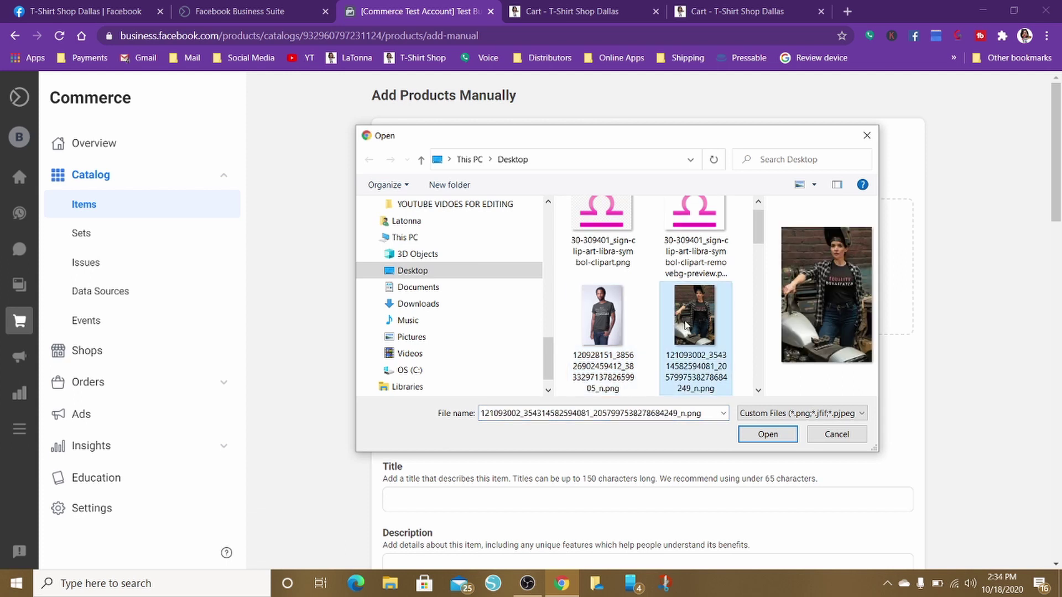
pyautogui.click(600, 304)
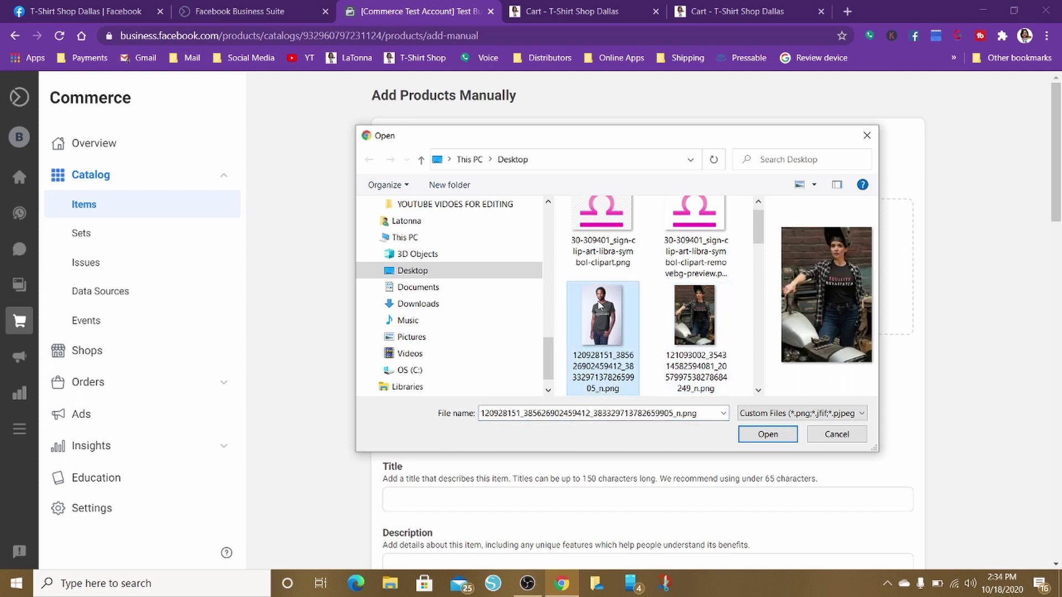
pyautogui.click(772, 439)
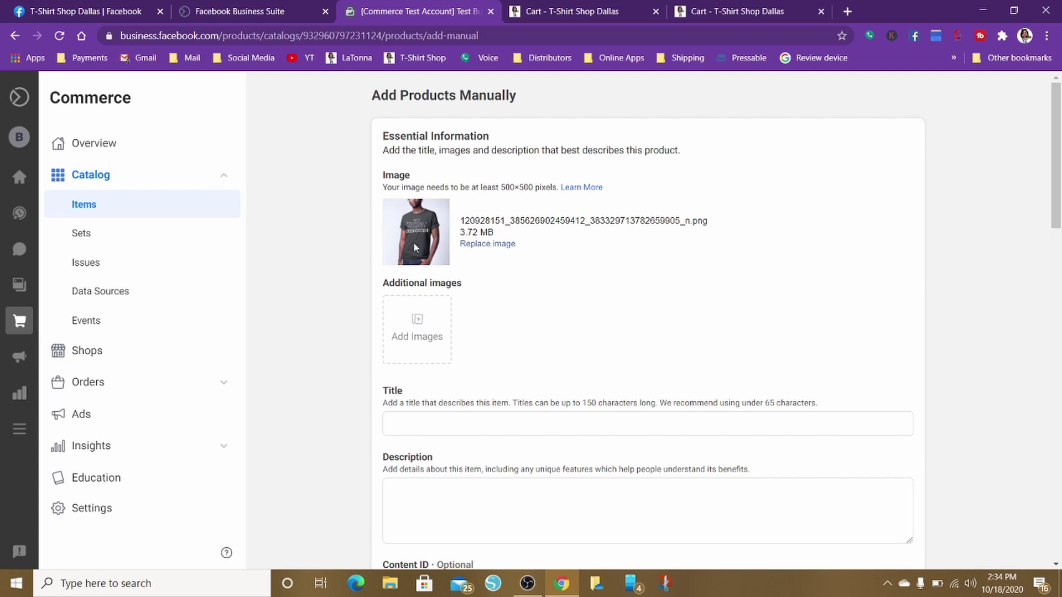
# Enter the product title 'Not Politically Motivated', capitalizing 'Motivated'
pyautogui.click(398, 423)
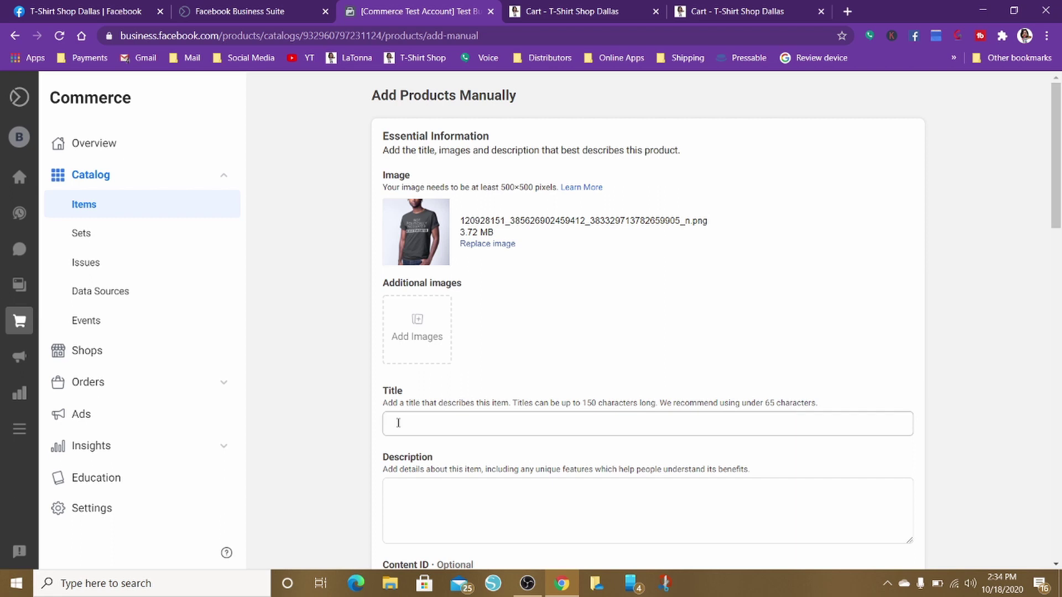
pyautogui.click(398, 420)
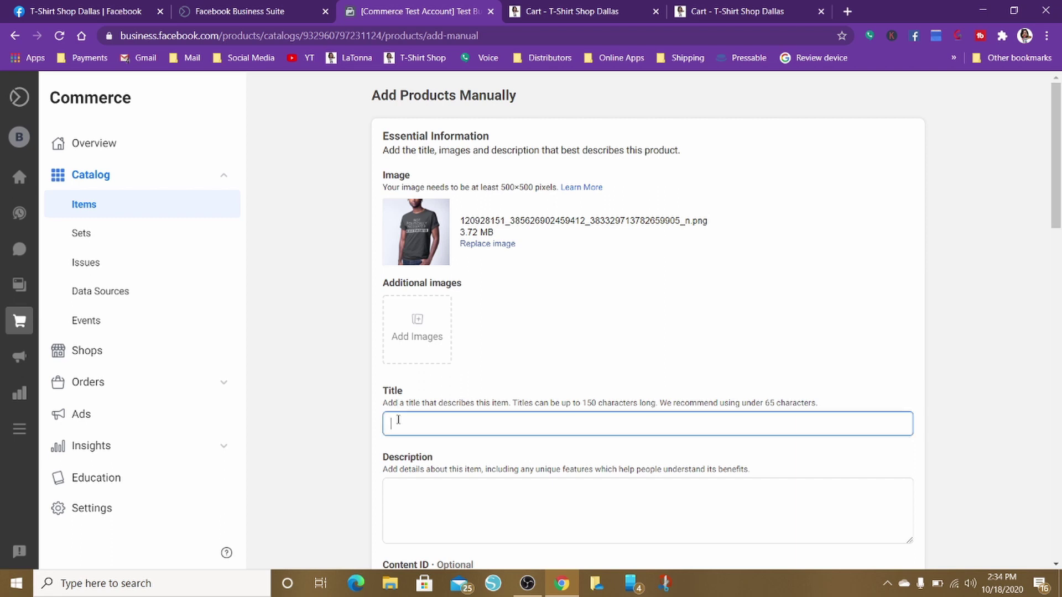
pyautogui.write('Not Politically motivate')
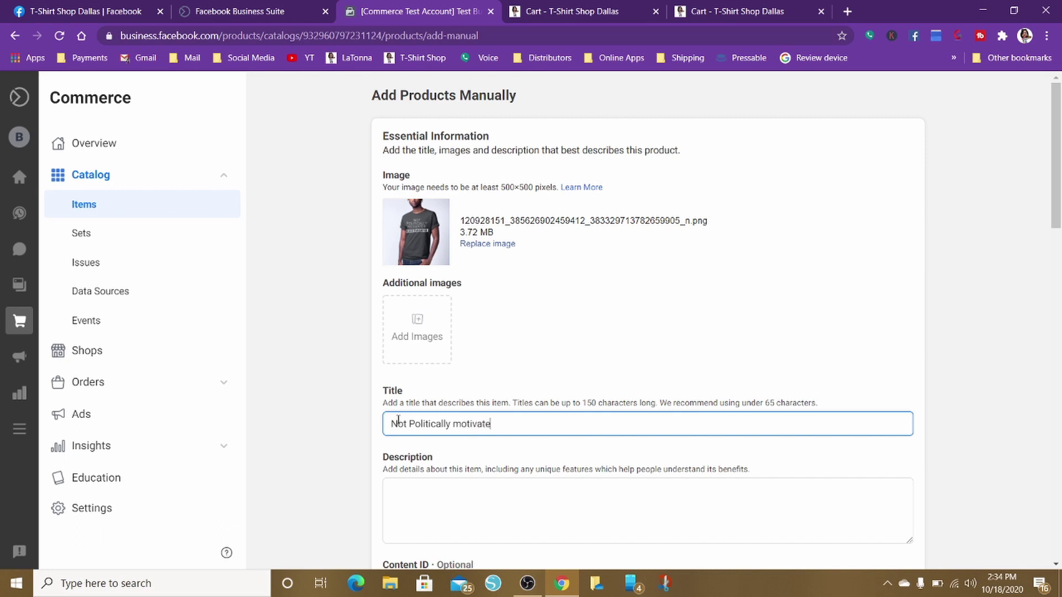
pyautogui.write('d')
pyautogui.doubleClick(460, 424)
pyautogui.write('Motivated')
# Type the description 'description of product here'
pyautogui.click(396, 499)
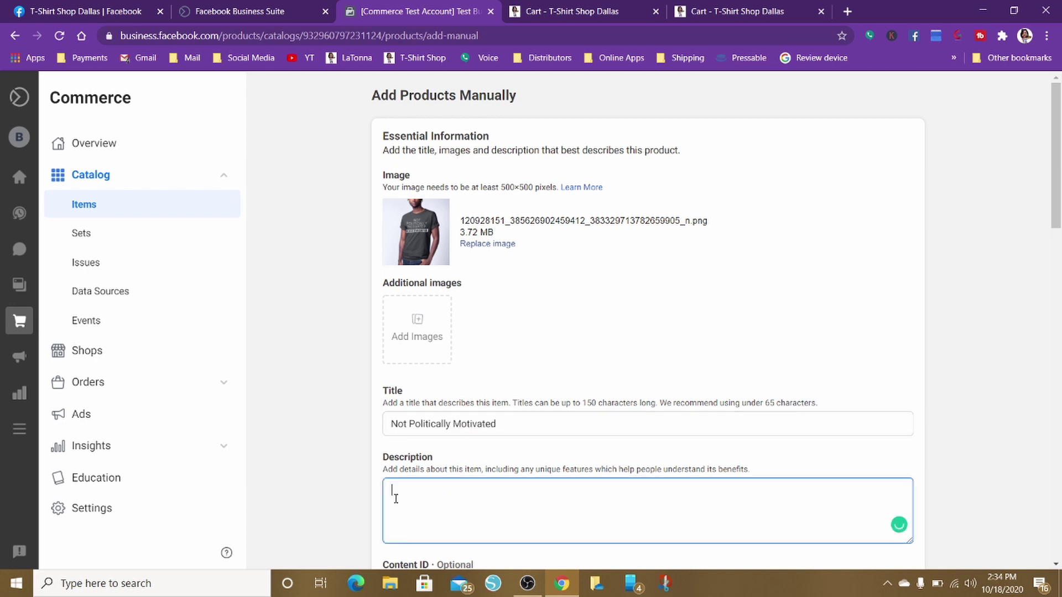
pyautogui.write('description of product here')
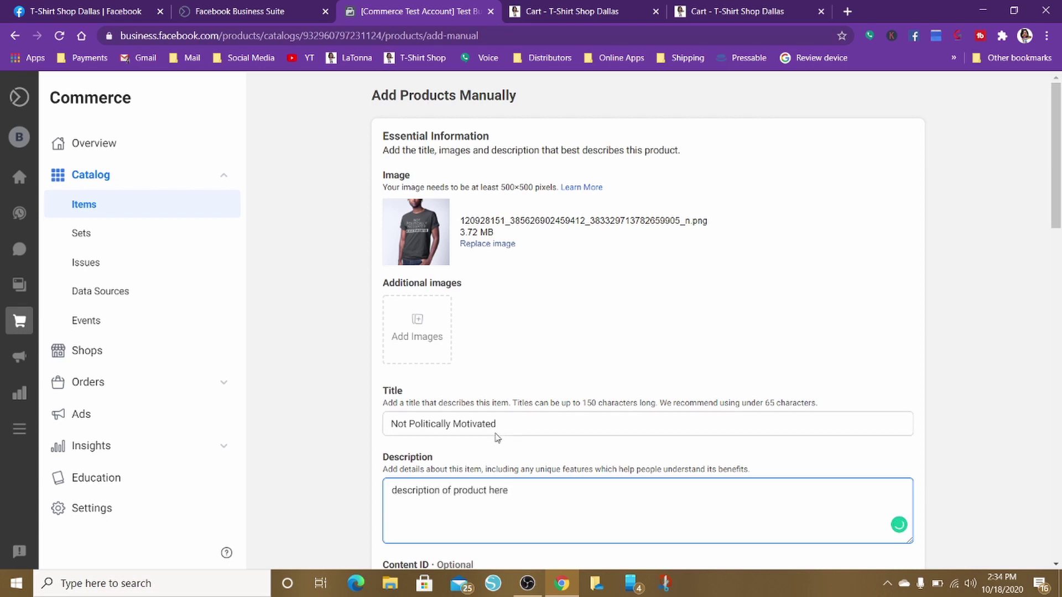
pyautogui.scroll(-15, 500, 435)
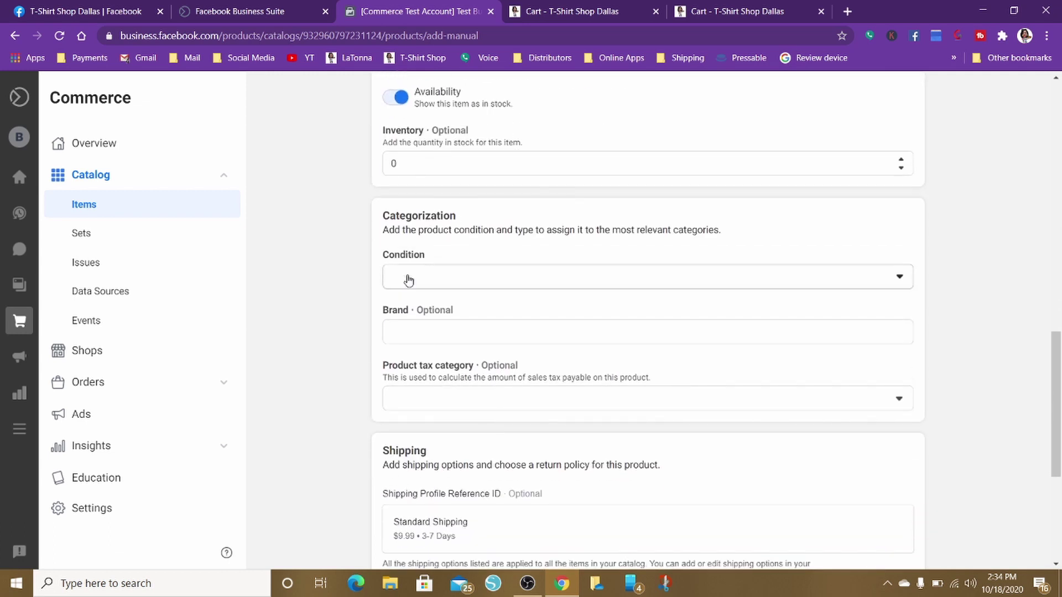
pyautogui.click(407, 292)
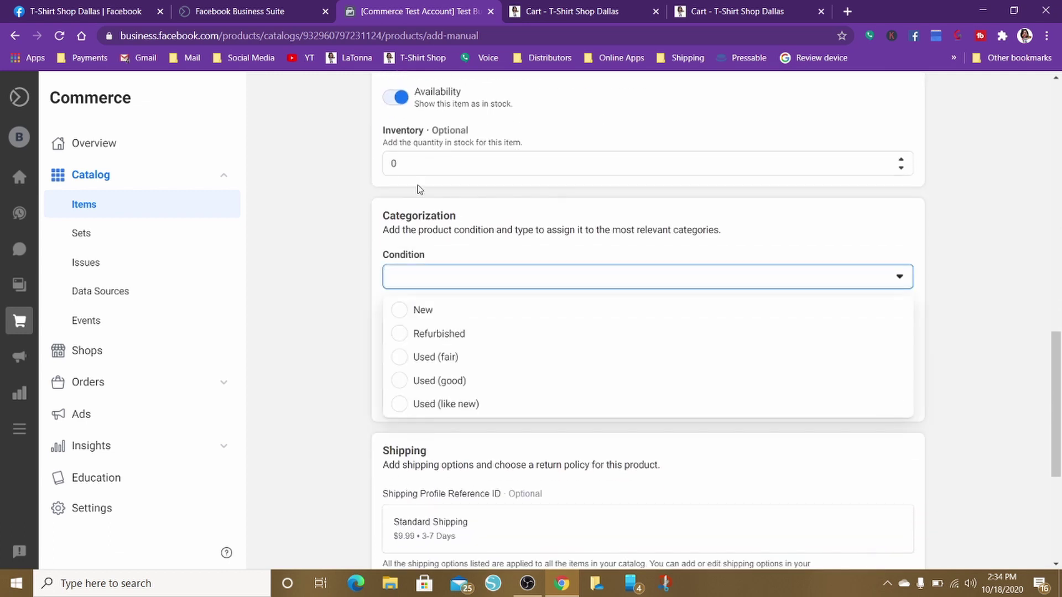
pyautogui.click(442, 174)
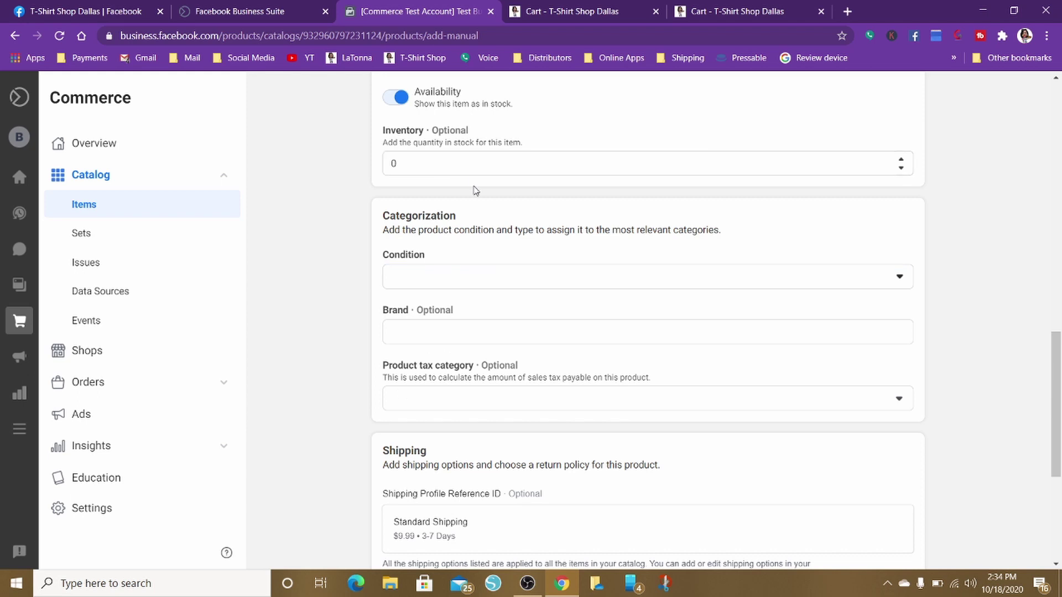
pyautogui.scroll(-4, 473, 188)
pyautogui.scroll(3, 474, 187)
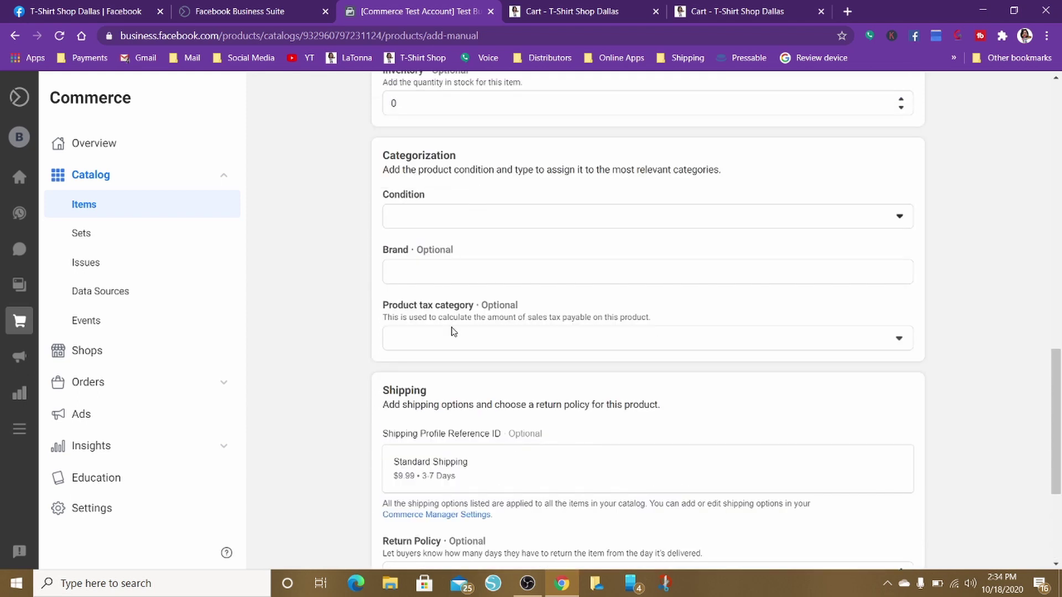
pyautogui.scroll(-1, 437, 222)
pyautogui.scroll(6, 437, 222)
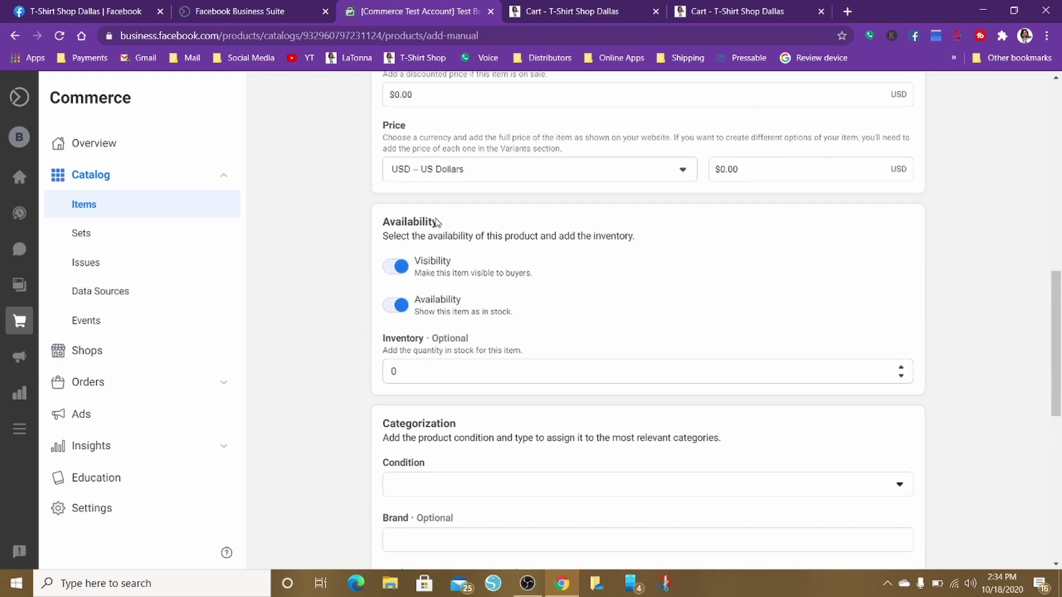
pyautogui.scroll(-2, 437, 222)
pyautogui.scroll(3, 437, 222)
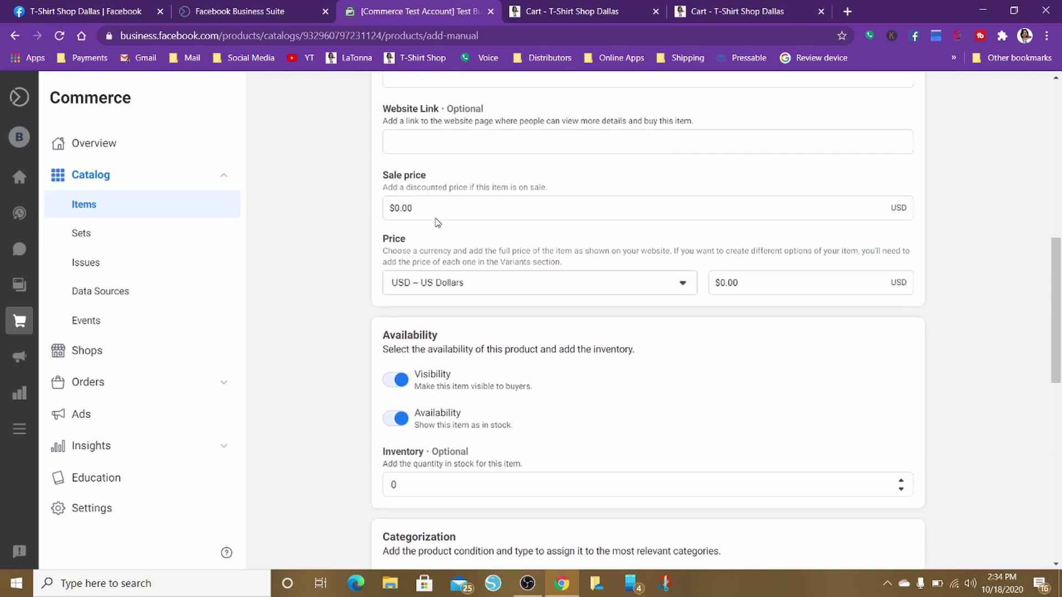
pyautogui.scroll(6, 437, 222)
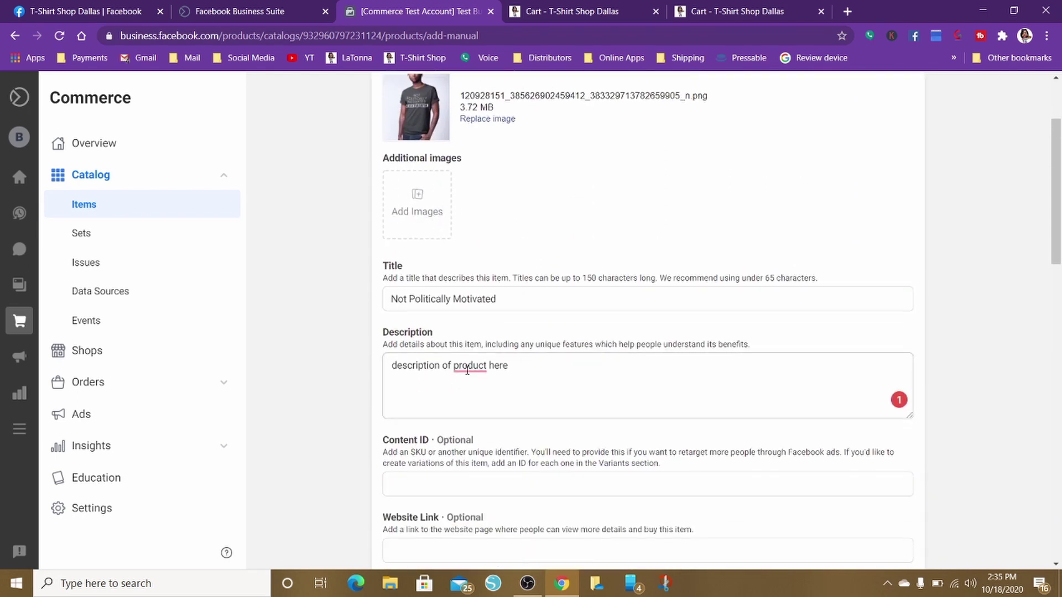
# Accept the writing suggestion inserting 'the' before 'product' in the description
pyautogui.click(468, 368)
pyautogui.click(476, 403)
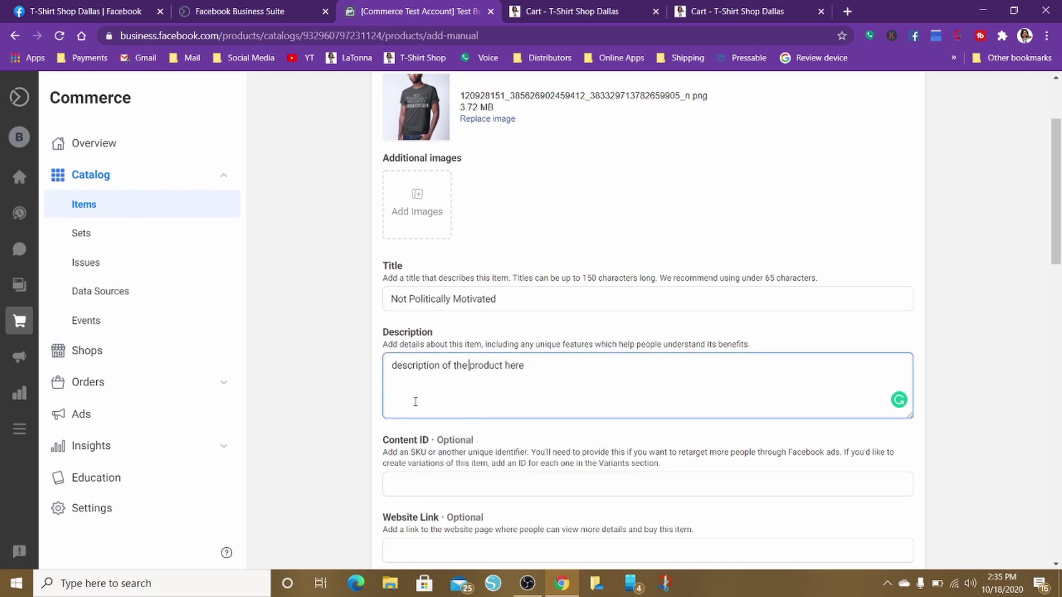
pyautogui.scroll(-3, 416, 402)
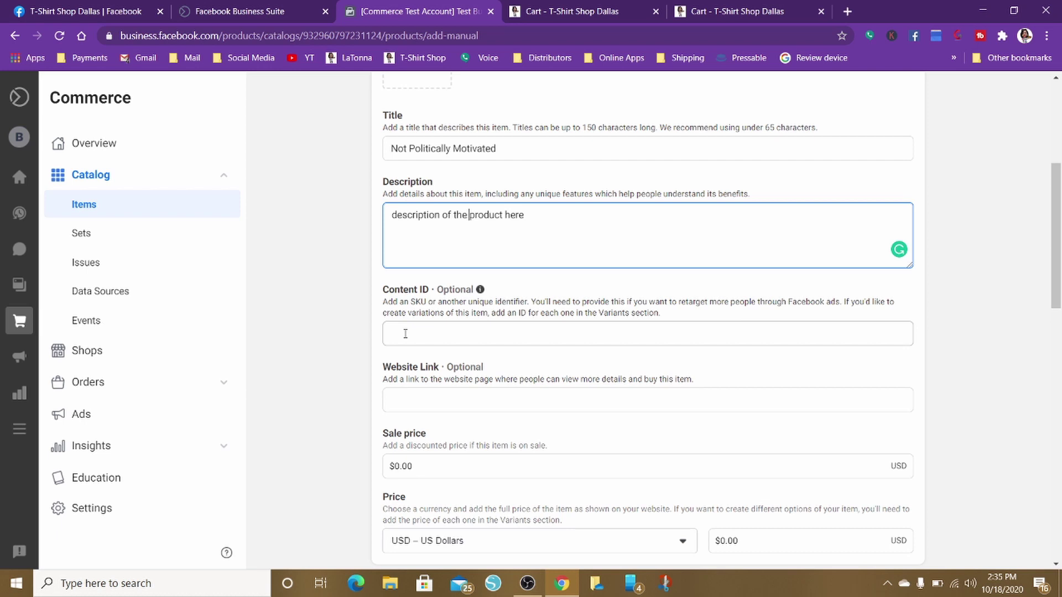
pyautogui.scroll(-2, 407, 334)
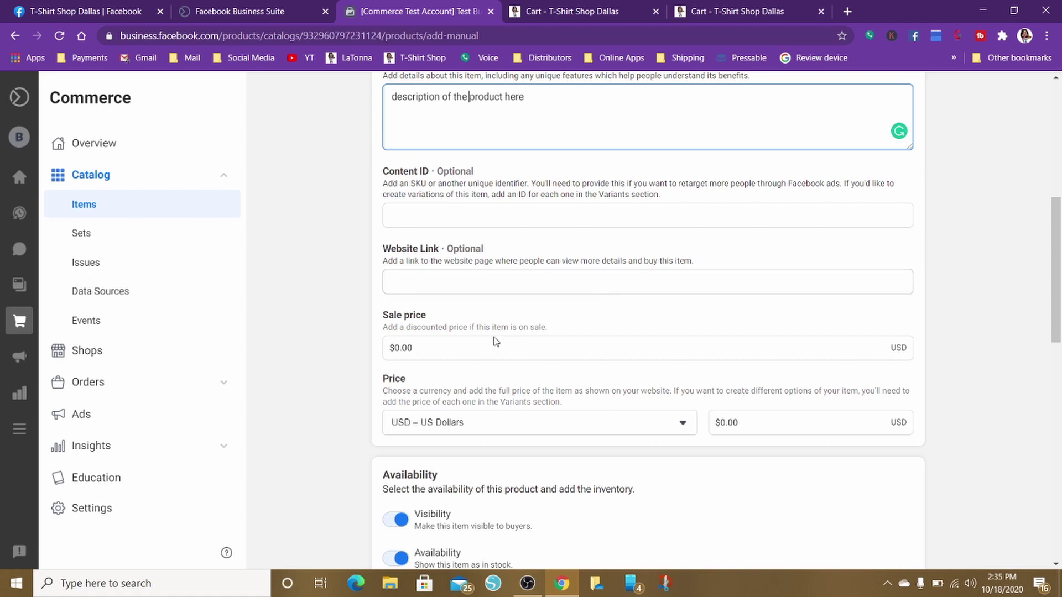
# Set the regular price to 25.00 and the sale price to $19.9
pyautogui.click(428, 345)
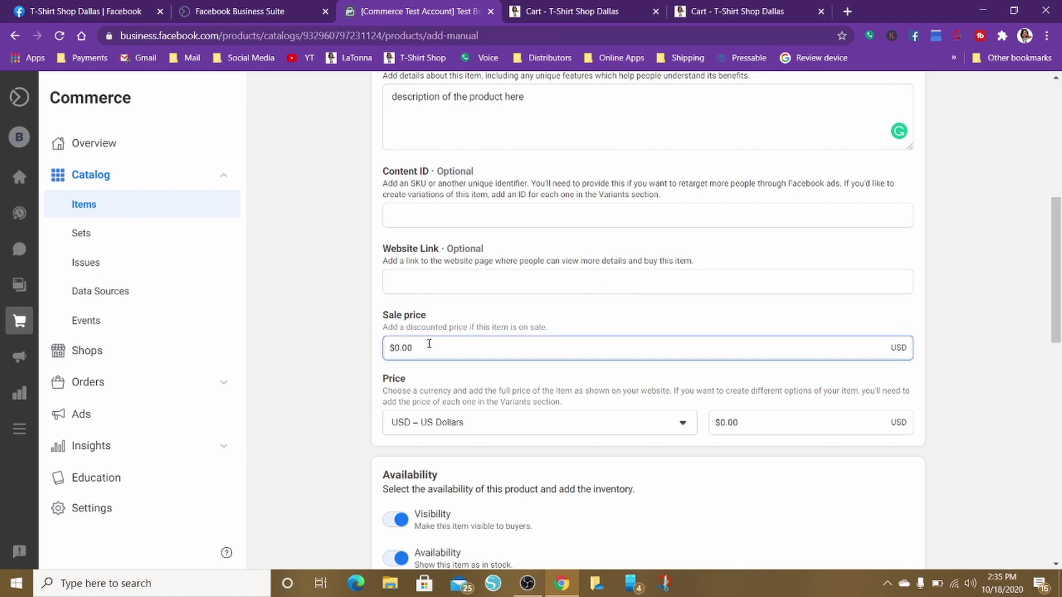
pyautogui.press('BackSpace')
pyautogui.press('BackSpace')
pyautogui.press('BackSpace')
pyautogui.press('BackSpace')
pyautogui.write('22')
pyautogui.click(744, 424)
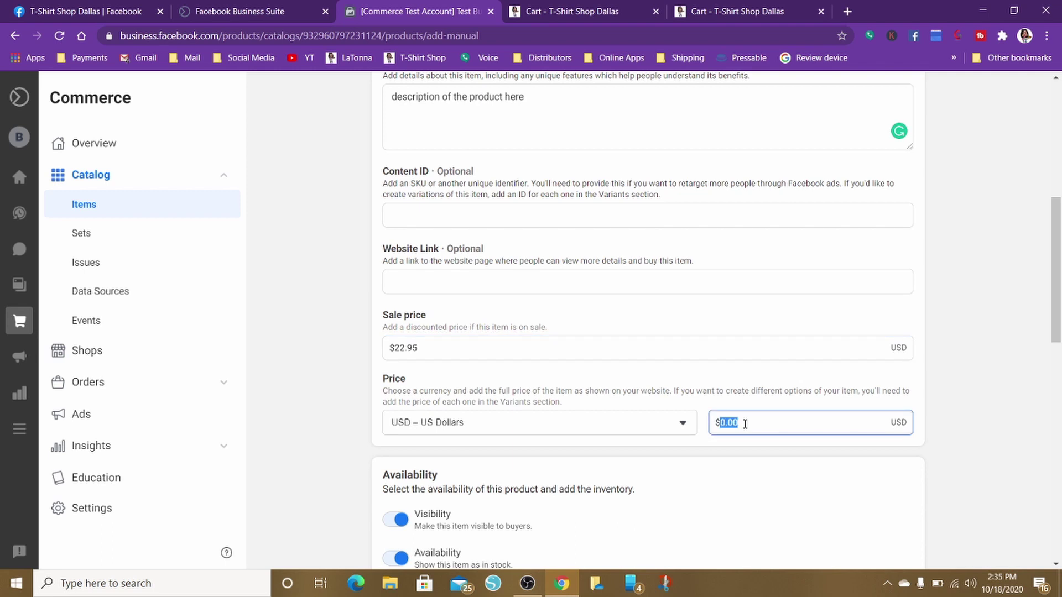
pyautogui.write('25.00')
pyautogui.click(440, 346)
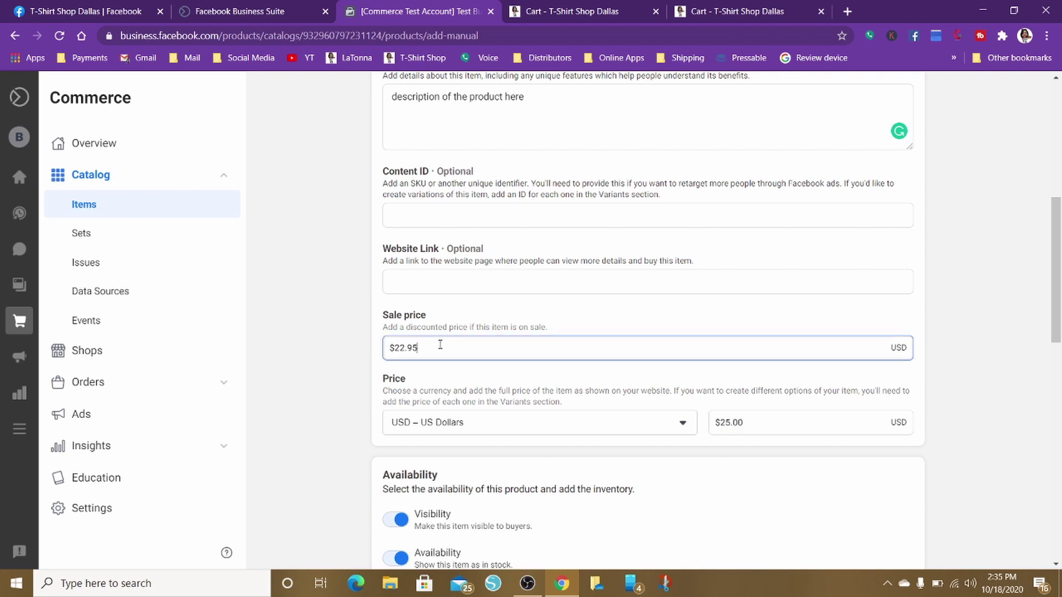
pyautogui.moveTo(435, 346); pyautogui.dragTo(321, 341)
pyautogui.write('$19.9')
pyautogui.scroll(-6, 596, 372)
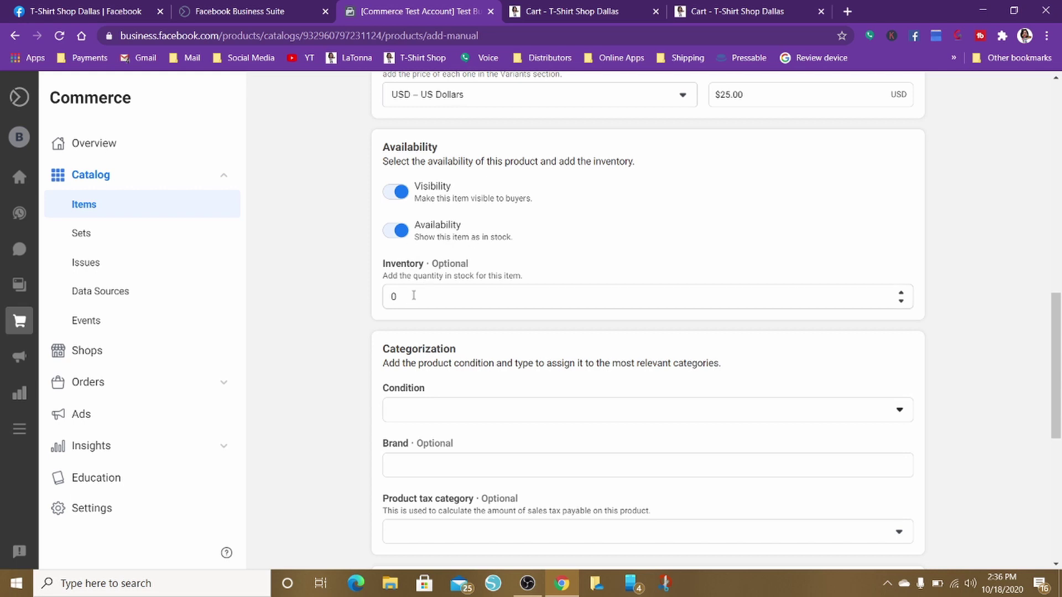
# Set inventory to 100 and the product condition to New
pyautogui.moveTo(411, 299); pyautogui.dragTo(372, 314)
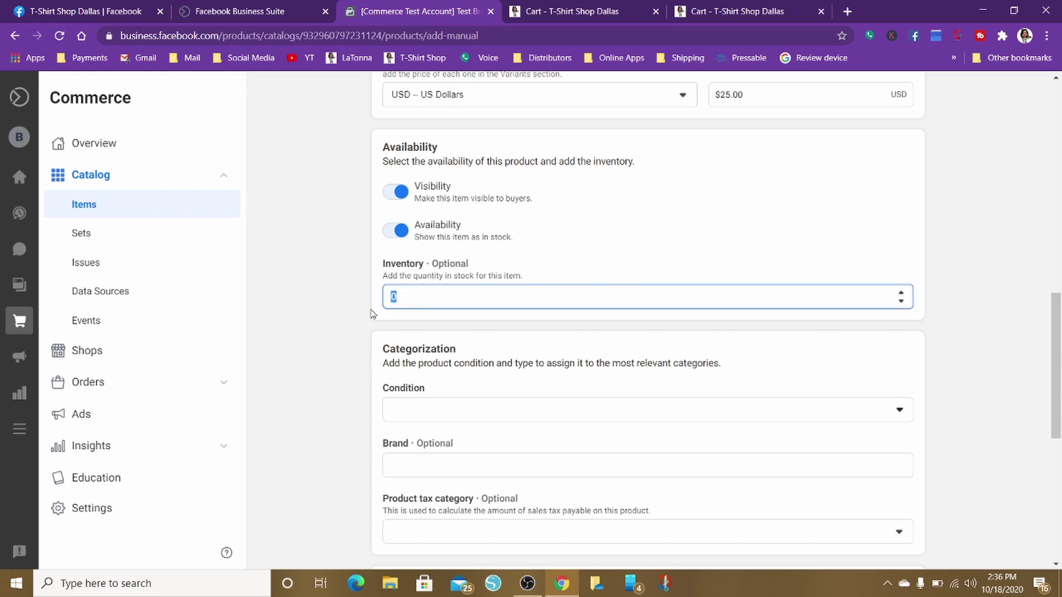
pyautogui.write('100')
pyautogui.click(408, 414)
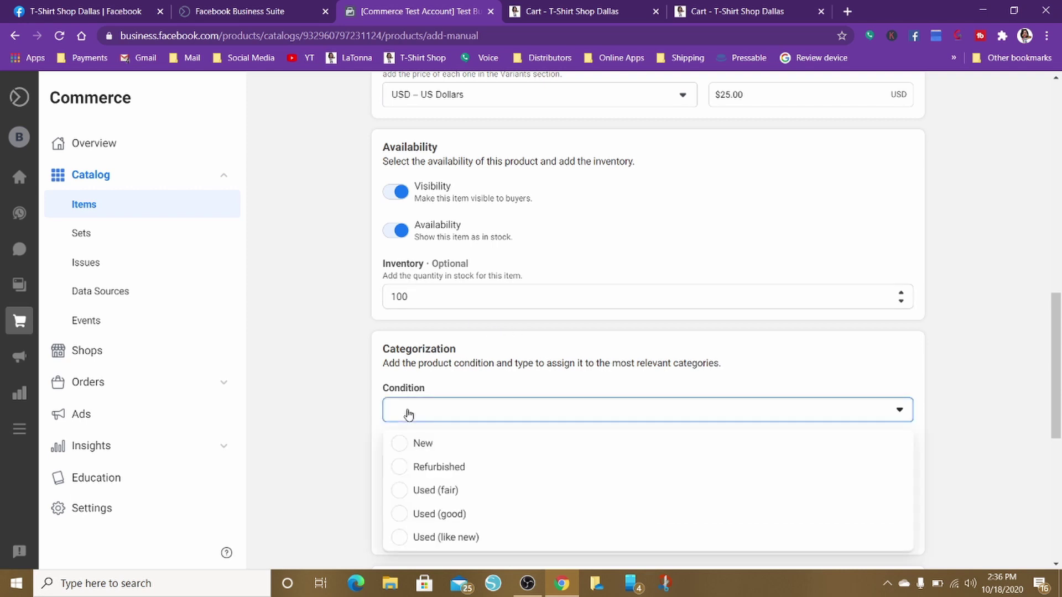
pyautogui.click(404, 443)
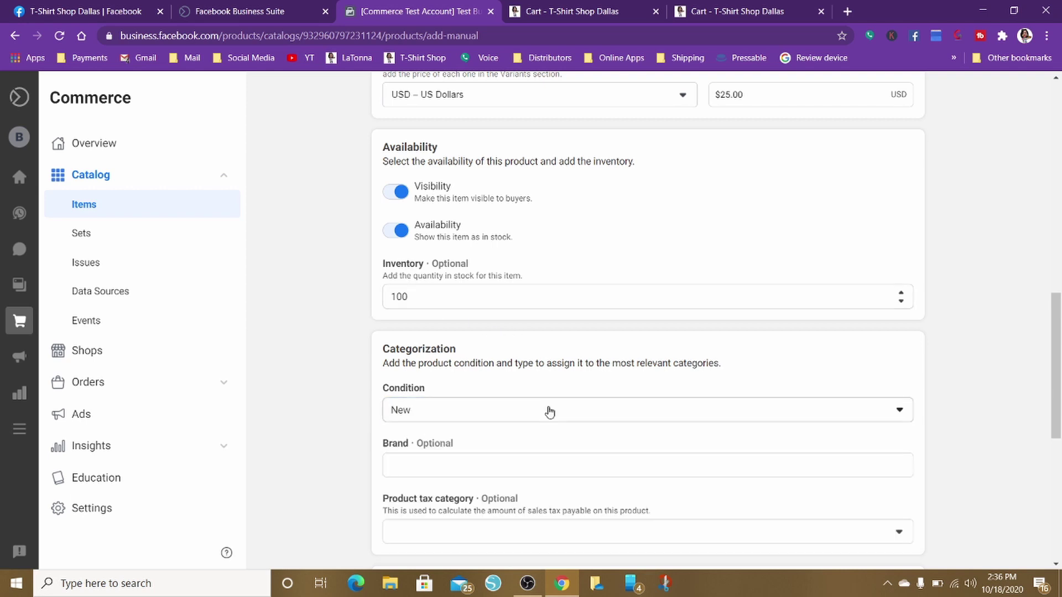
pyautogui.scroll(-5, 550, 409)
pyautogui.scroll(3, 549, 409)
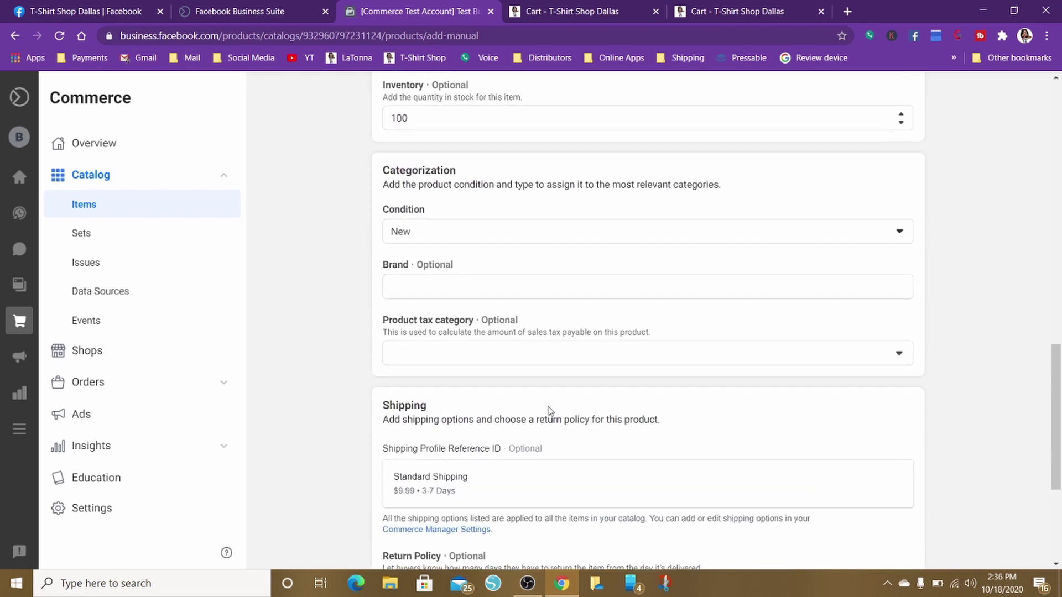
# Enter the brand, replacing the typed 'Lady Print Boss' with 'Bul'
pyautogui.click(416, 289)
pyautogui.write('Lady F')
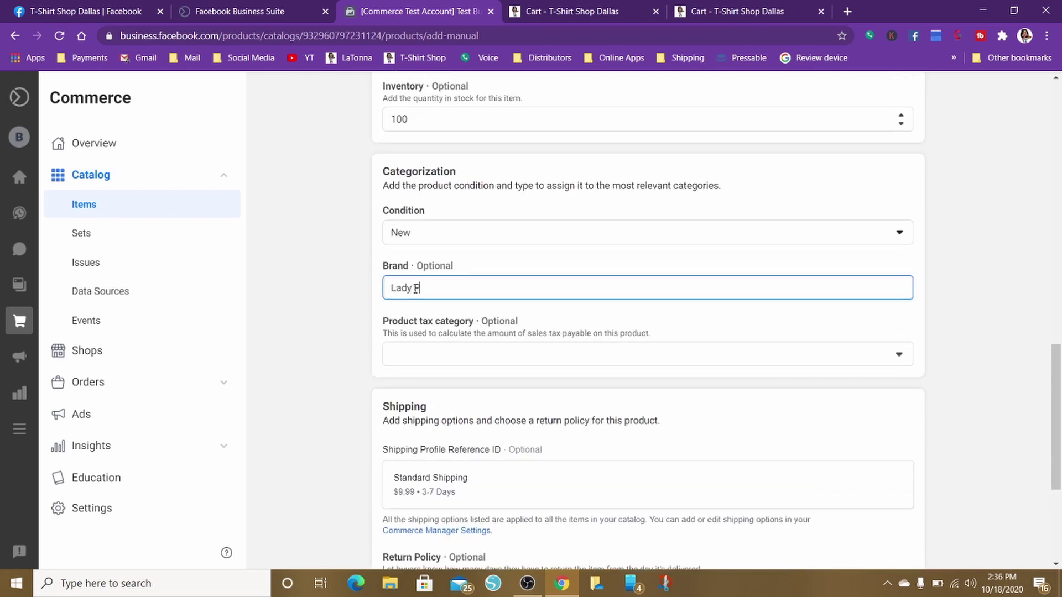
pyautogui.write(' Print Boss')
pyautogui.press('BackSpace')
pyautogui.press('BackSpace')
pyautogui.press('BackSpace')
pyautogui.hotkey('ctrl', 'a')
pyautogui.press('BackSpace')
pyautogui.write('Bul')
# Set the product tax category to FB_APRL, changing it from FB_ANIMAL
pyautogui.click(435, 354)
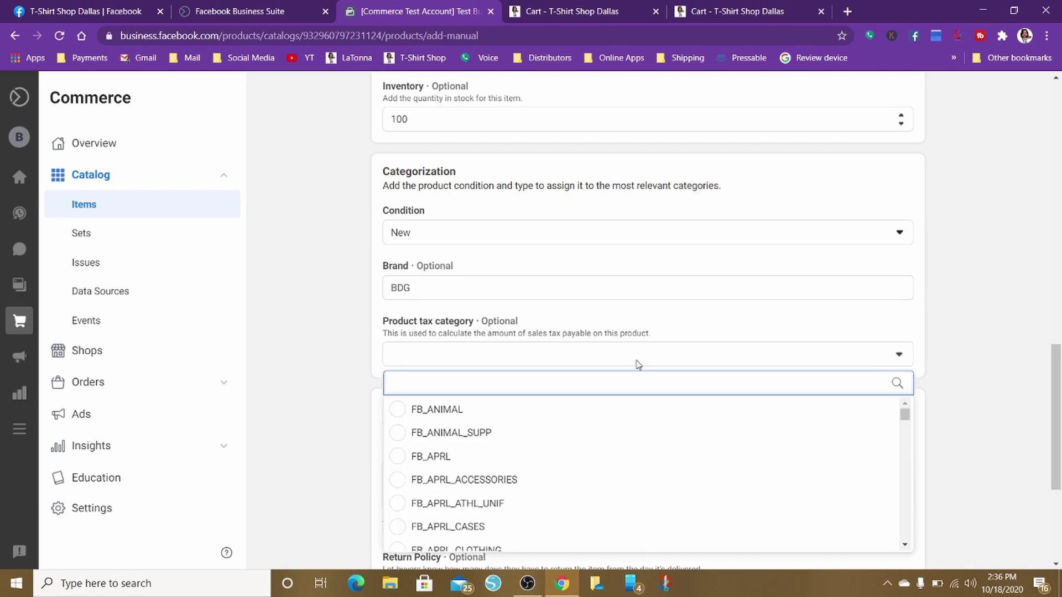
pyautogui.scroll(-2, 639, 364)
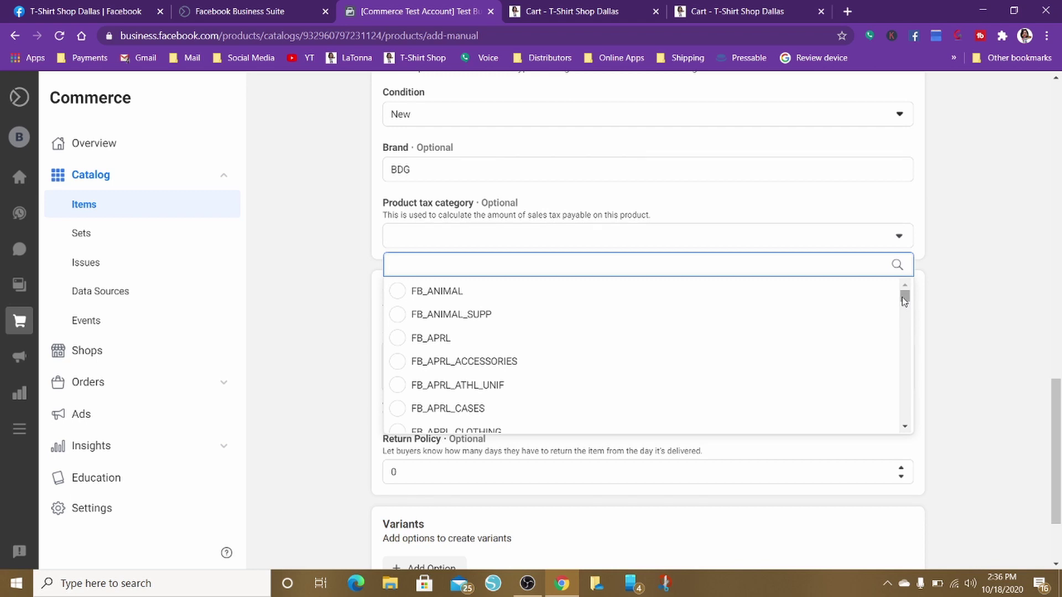
pyautogui.moveTo(903, 300)
pyautogui.mouseDown()
pyautogui.moveTo(912, 411)
pyautogui.moveTo(915, 289)
pyautogui.mouseUp()
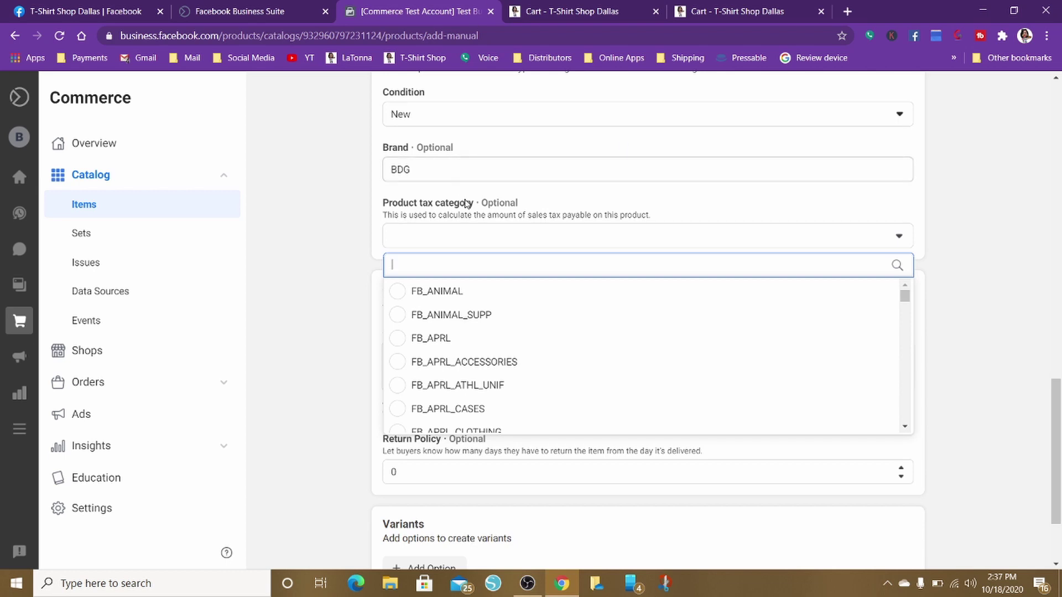
pyautogui.click(404, 297)
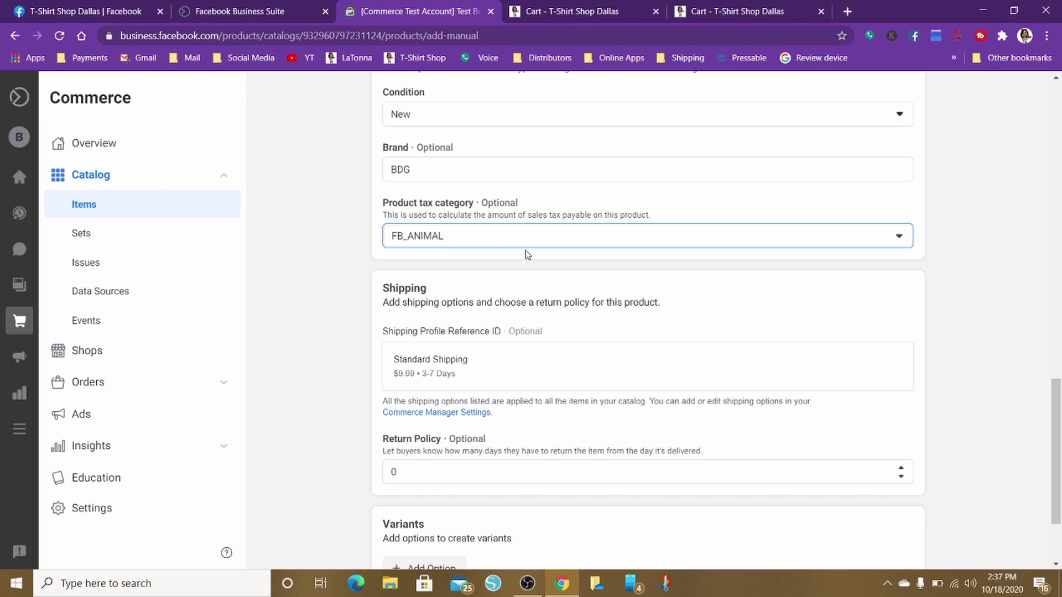
pyautogui.scroll(-3, 570, 370)
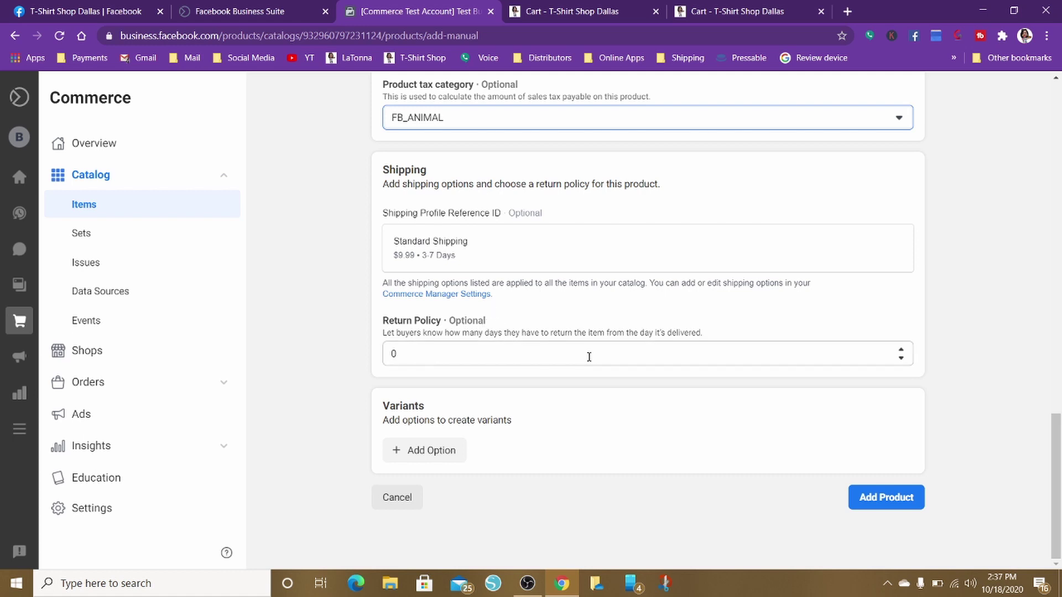
pyautogui.scroll(2, 495, 350)
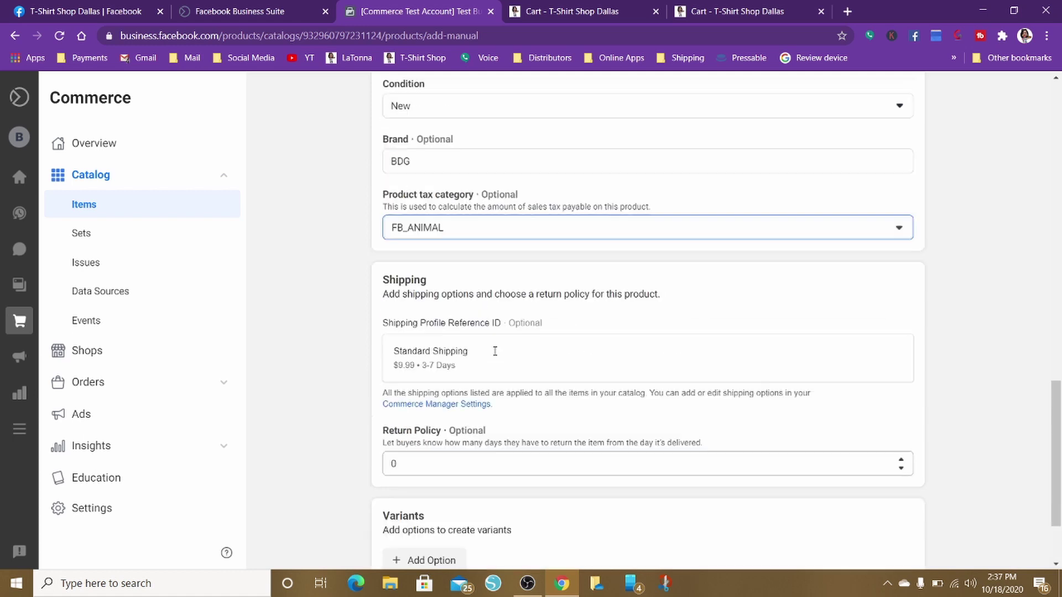
pyautogui.scroll(12, 495, 351)
pyautogui.scroll(-15, 495, 350)
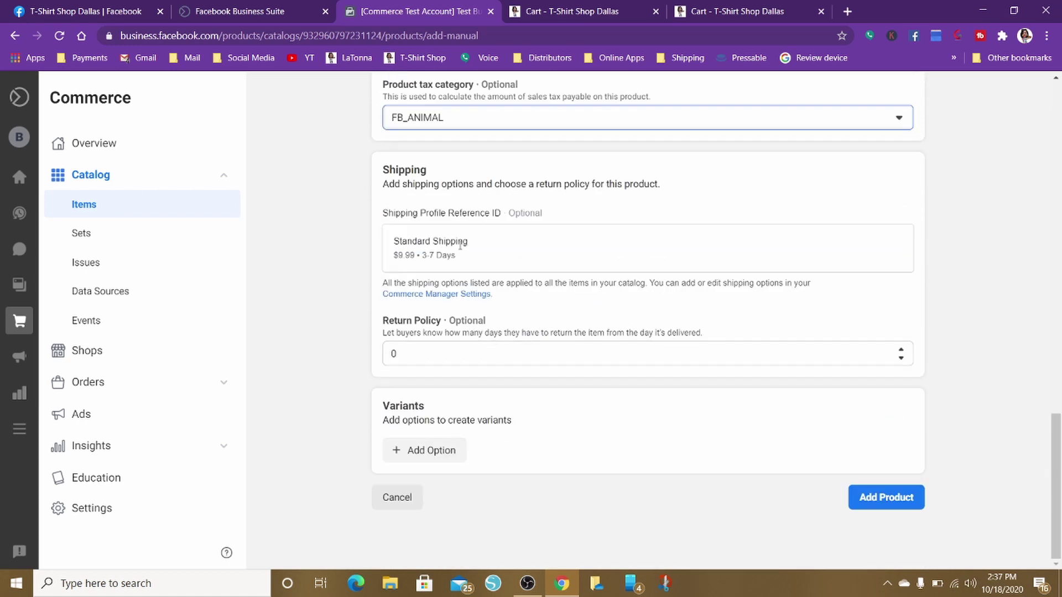
pyautogui.click(474, 129)
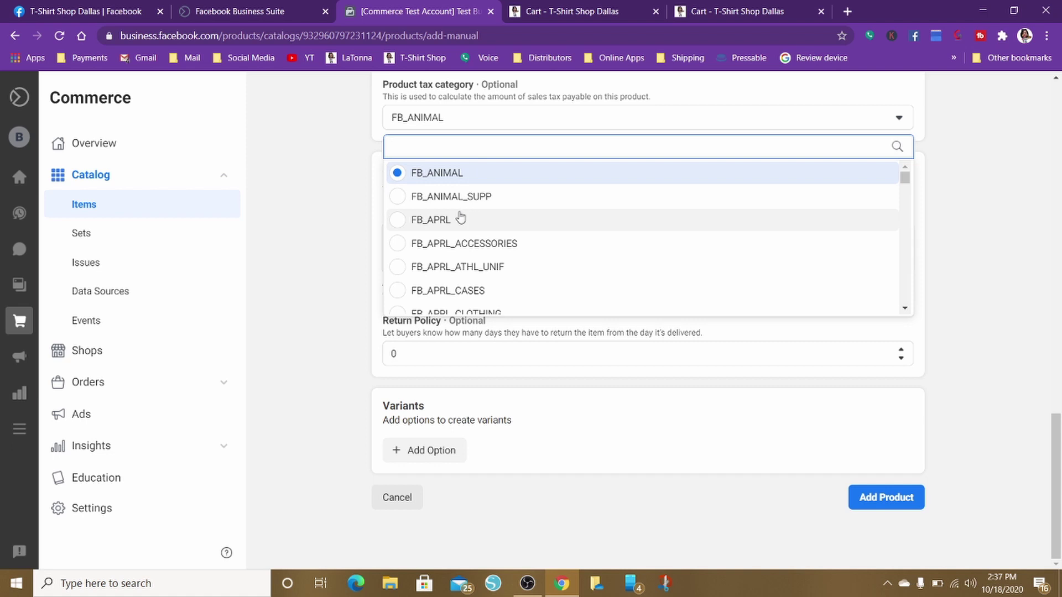
pyautogui.click(398, 220)
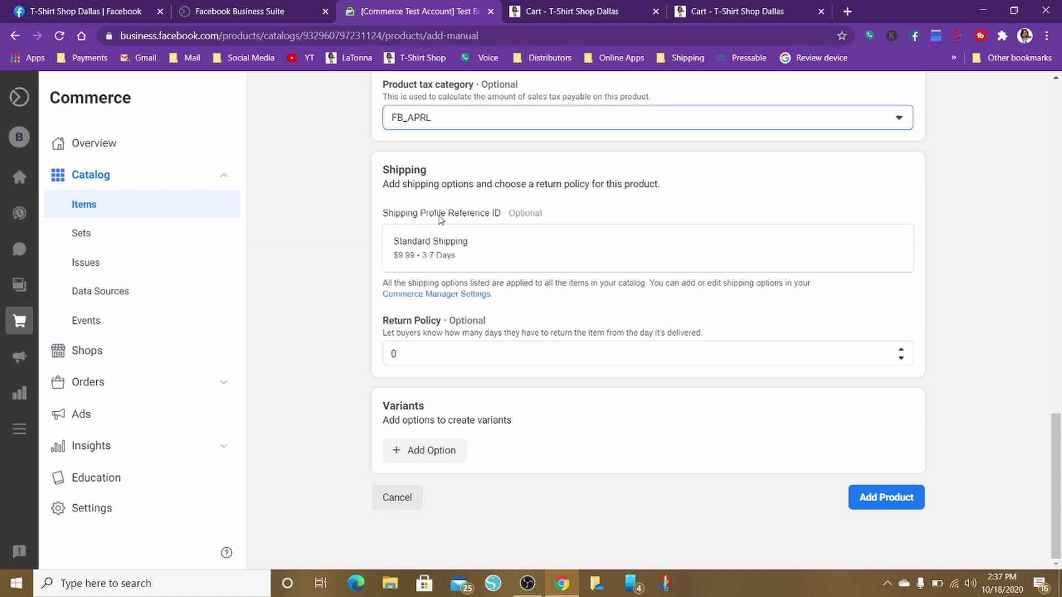
pyautogui.scroll(2, 563, 350)
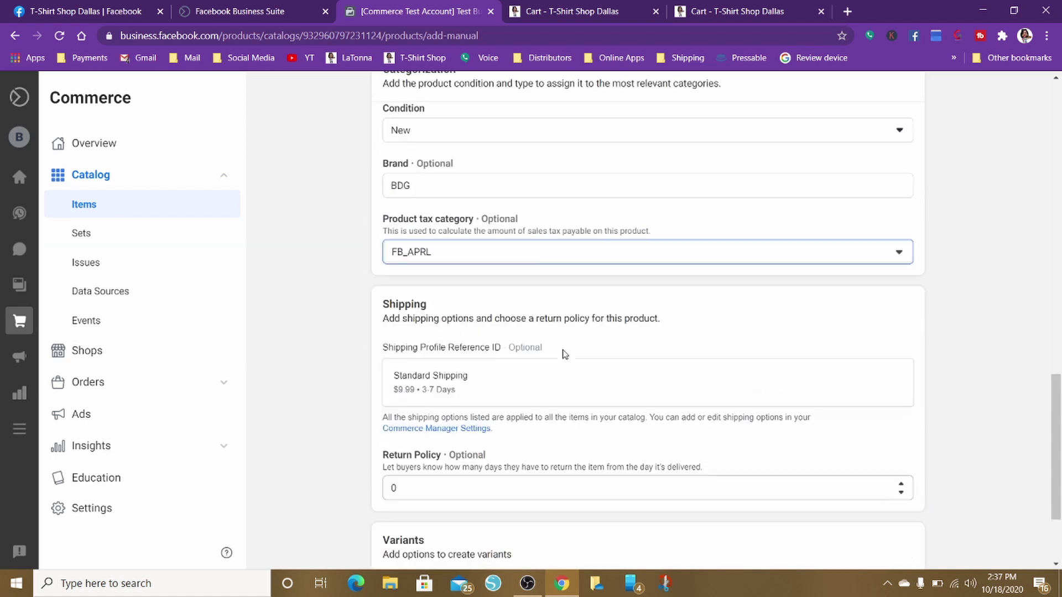
pyautogui.scroll(-2, 563, 350)
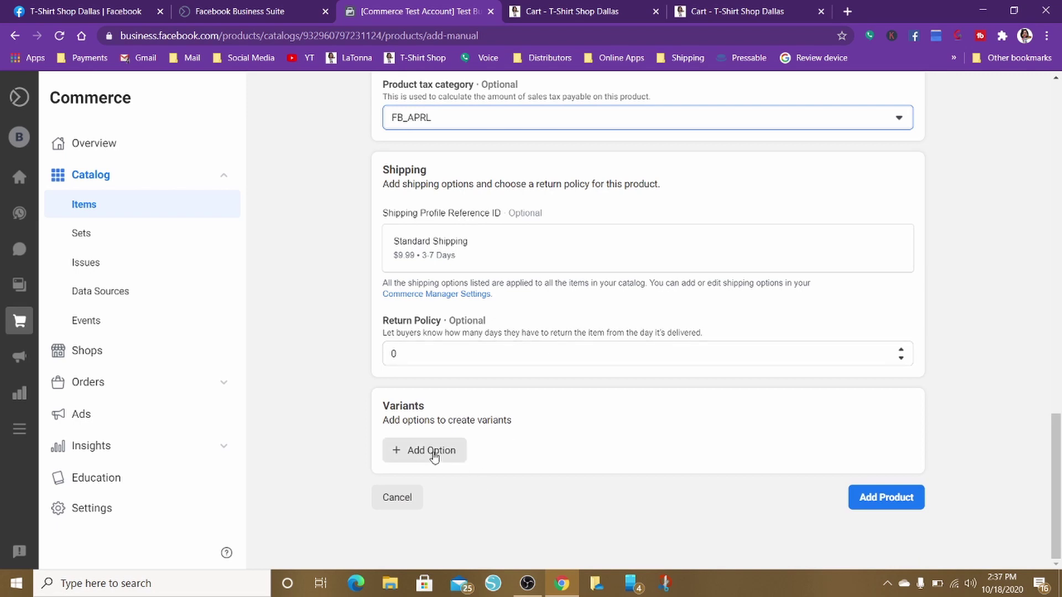
# Add a Color variant option with white, black, red and sport grey
pyautogui.click(440, 457)
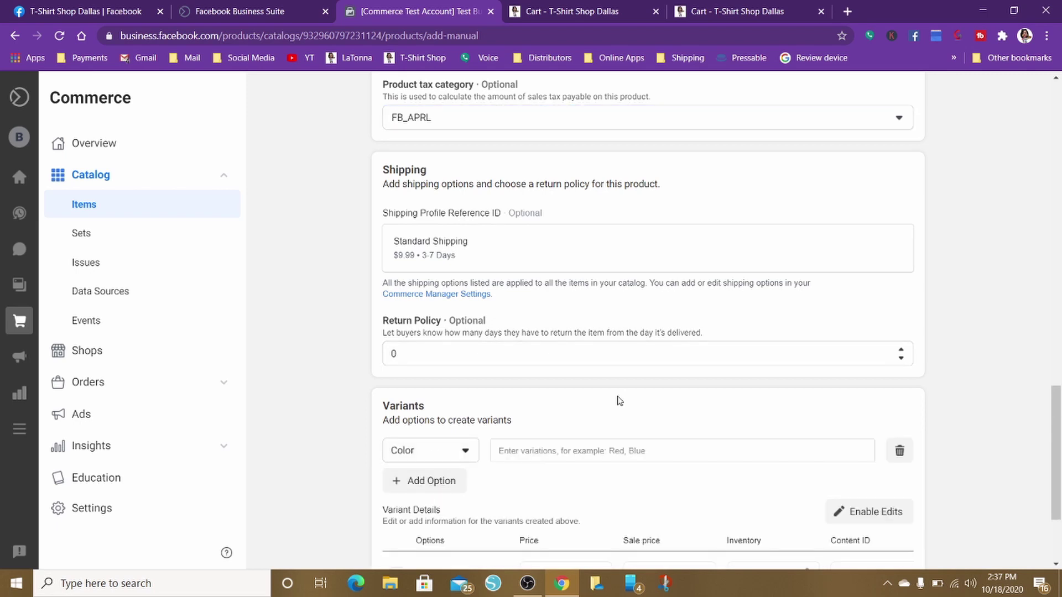
pyautogui.scroll(-3, 619, 400)
pyautogui.click(513, 310)
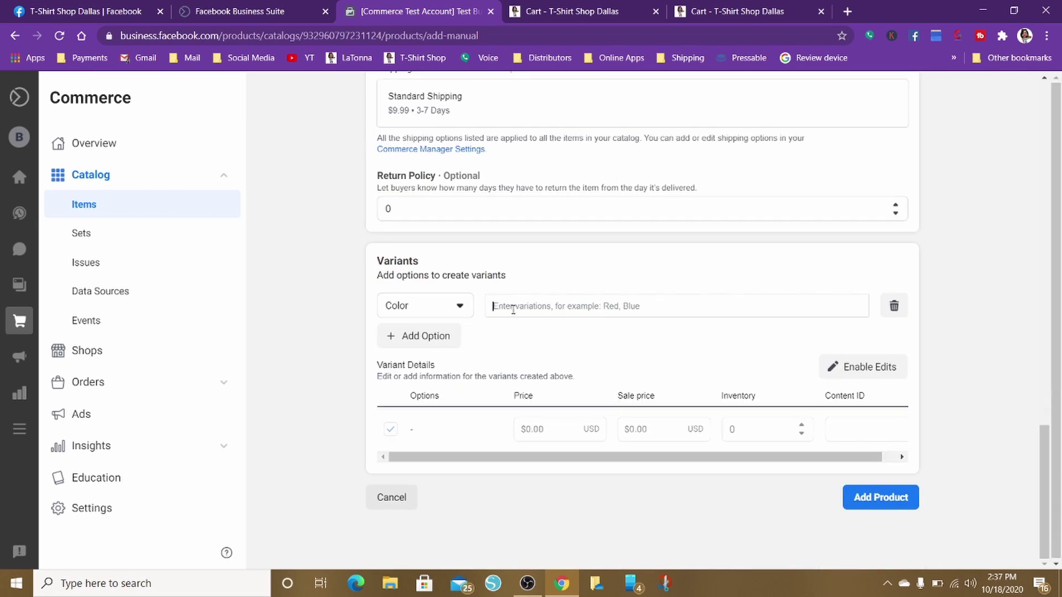
pyautogui.write('white')
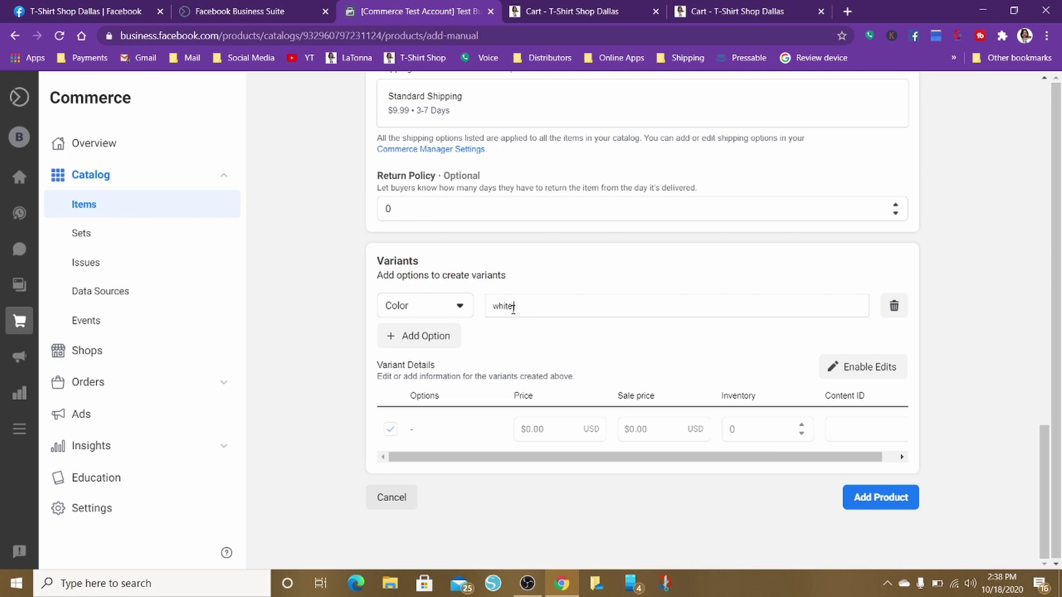
pyautogui.write(',black')
pyautogui.press('Return')
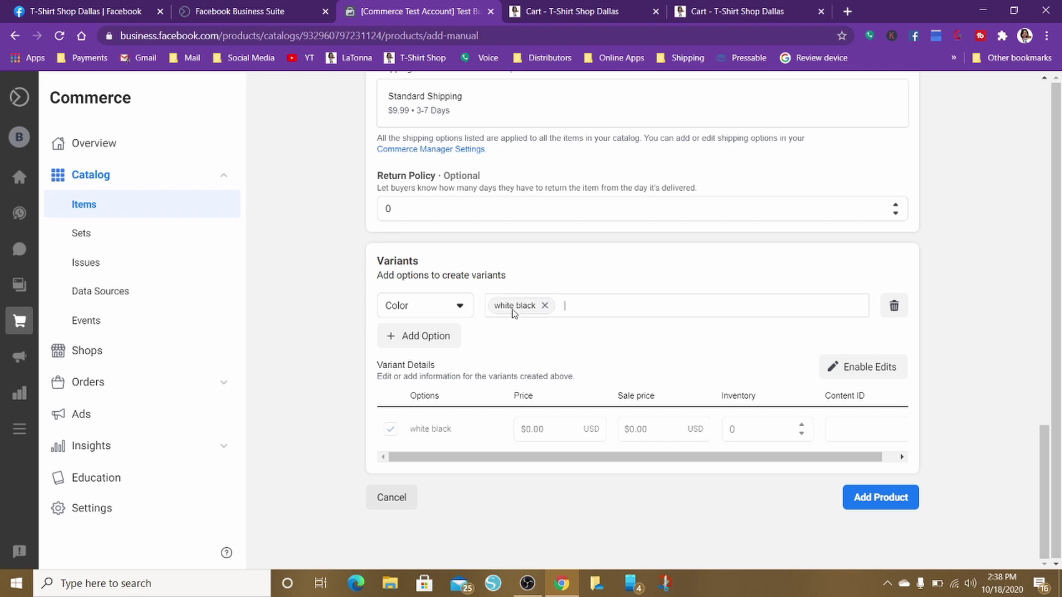
pyautogui.press('BackSpace')
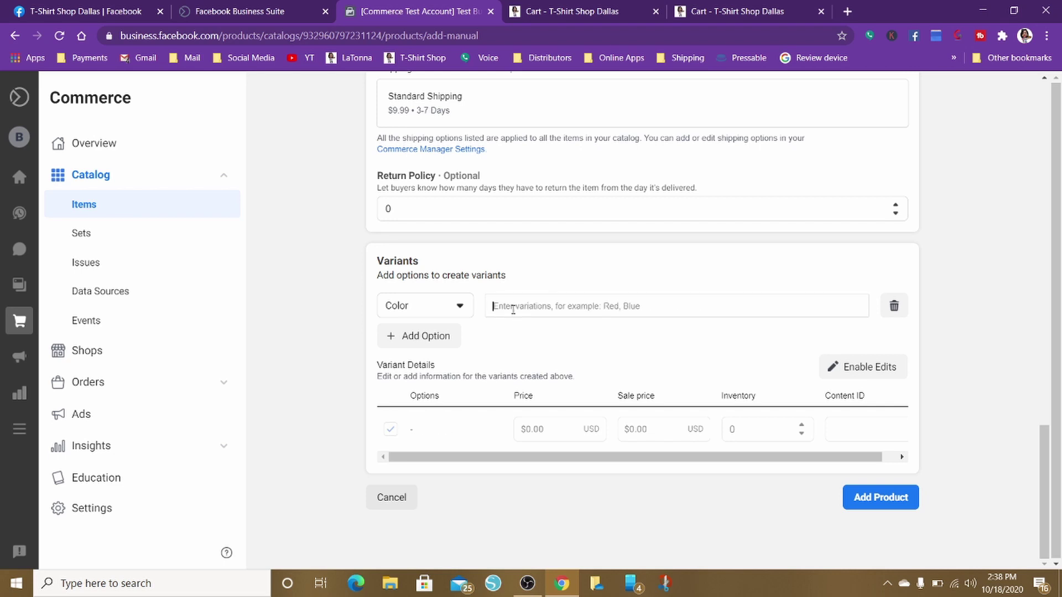
pyautogui.write('whi')
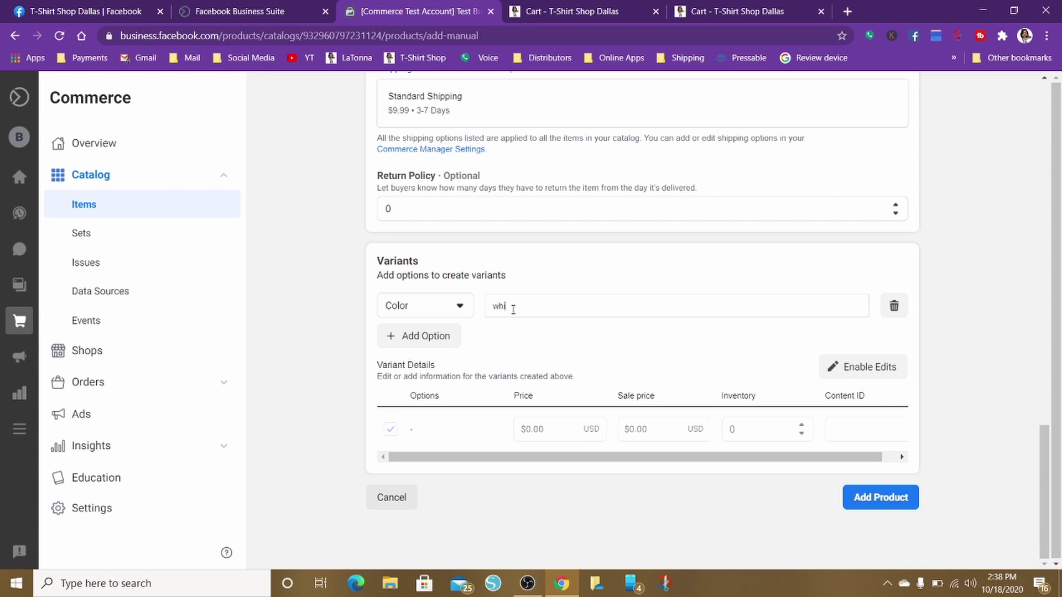
pyautogui.write('te')
pyautogui.press('Return')
pyautogui.write('black')
pyautogui.press('Return')
pyautogui.write('red')
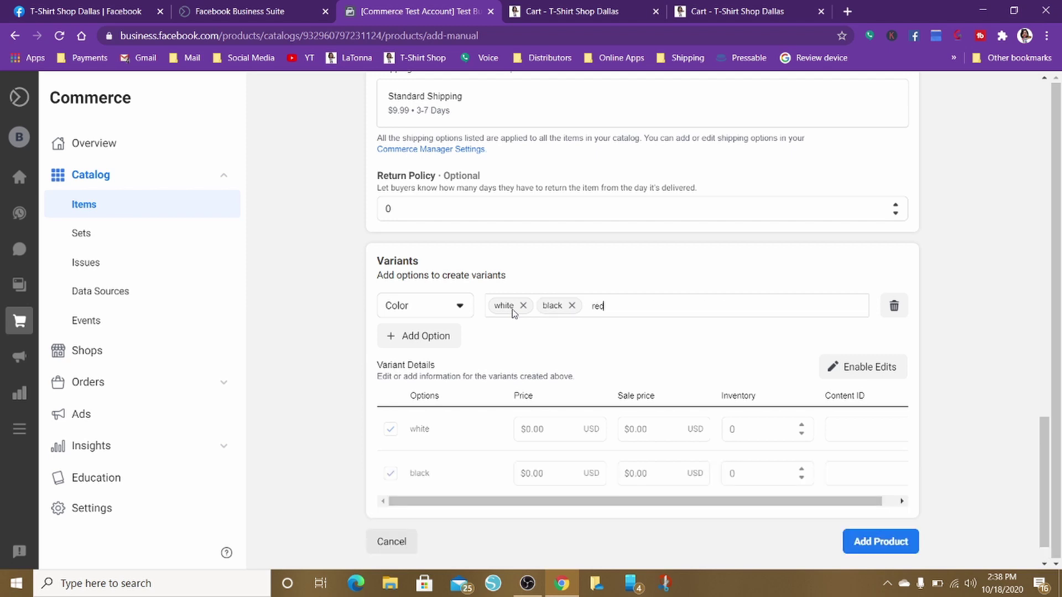
pyautogui.press('Return')
pyautogui.write('sport')
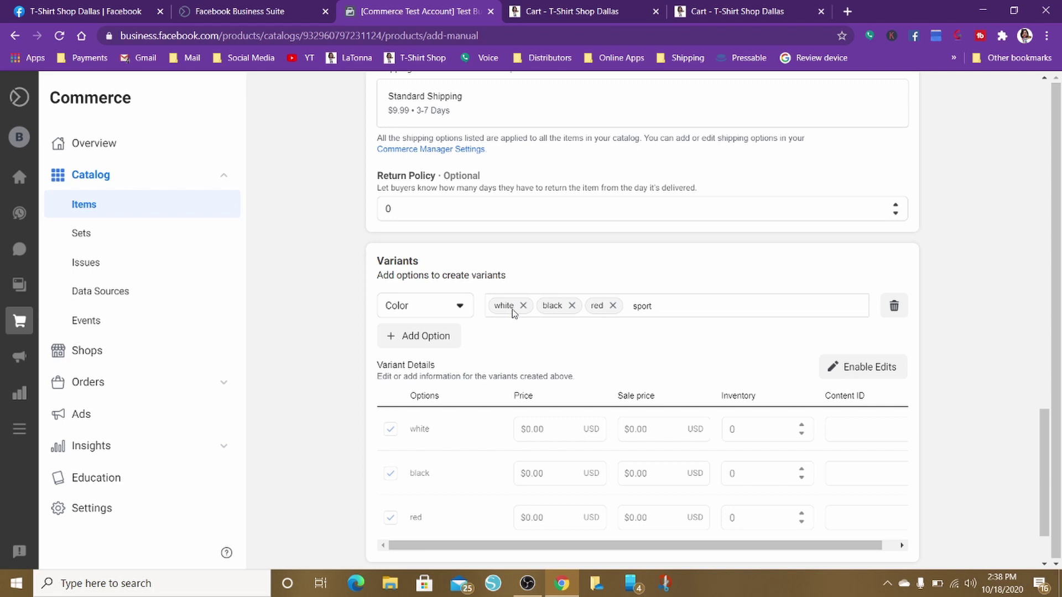
pyautogui.write(' grey')
pyautogui.press('Return')
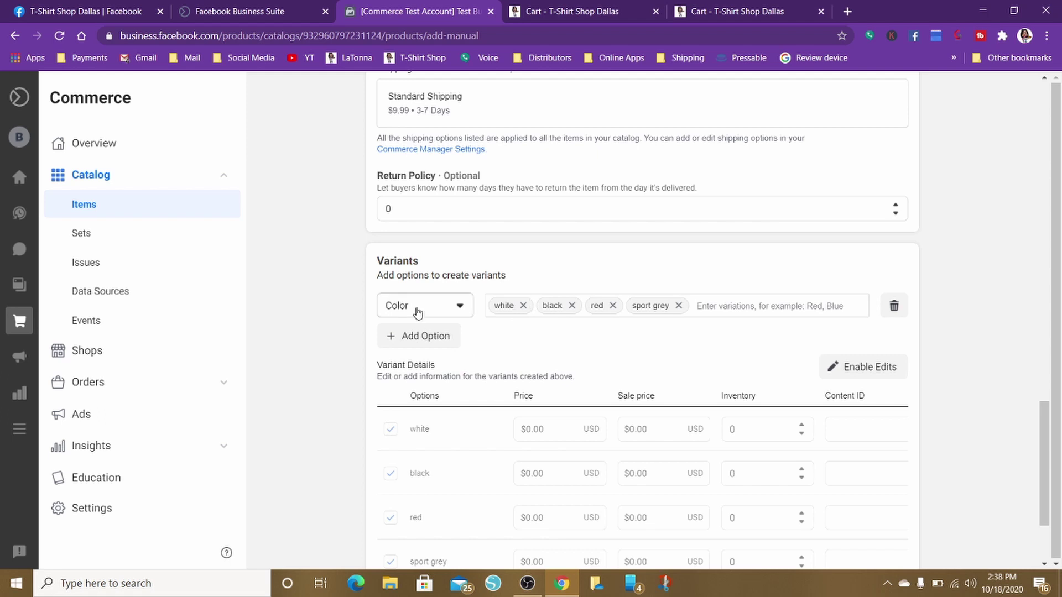
# Browse the list of available variant option types
pyautogui.click(457, 311)
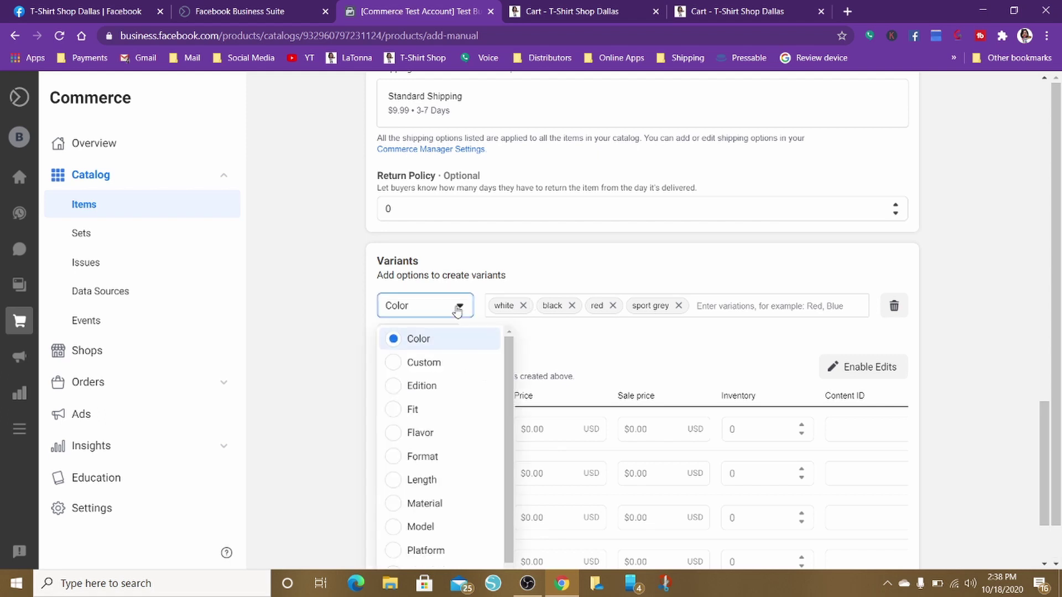
pyautogui.scroll(-2, 615, 334)
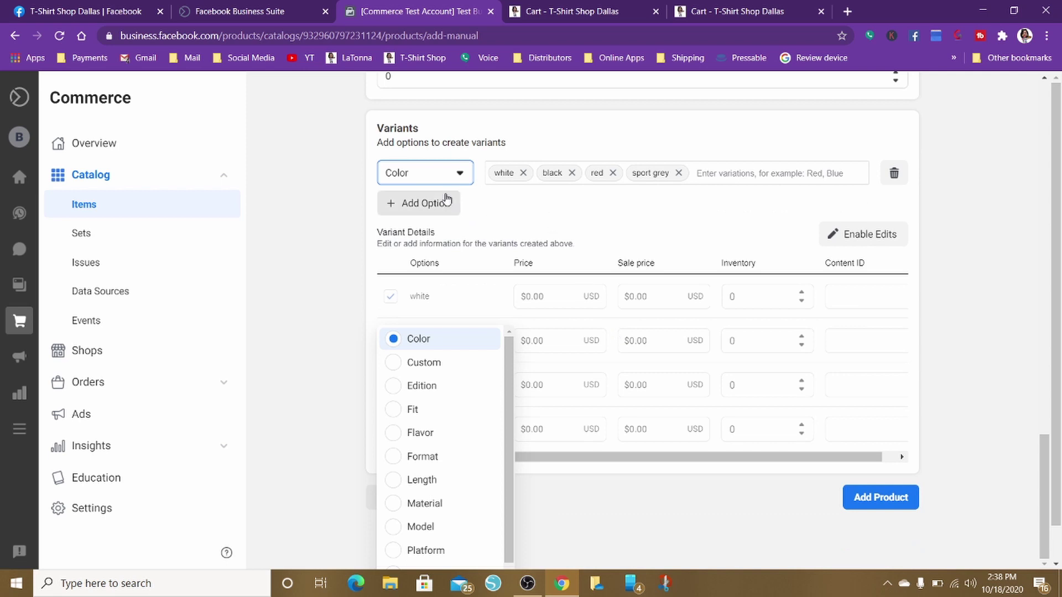
pyautogui.scroll(-1, 430, 501)
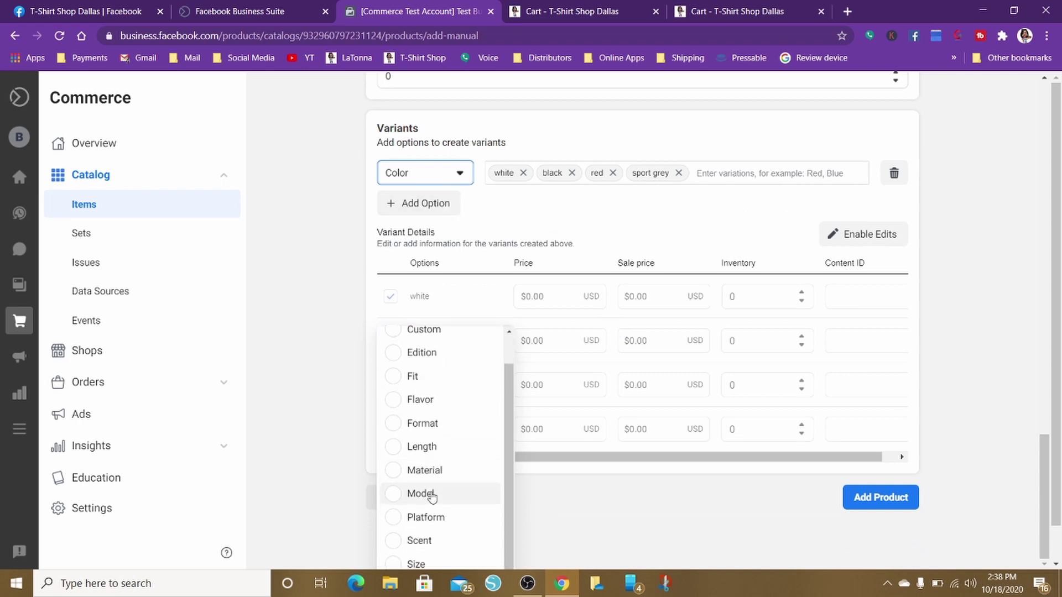
# Add a second variant option and make it a Size option
pyautogui.click(407, 208)
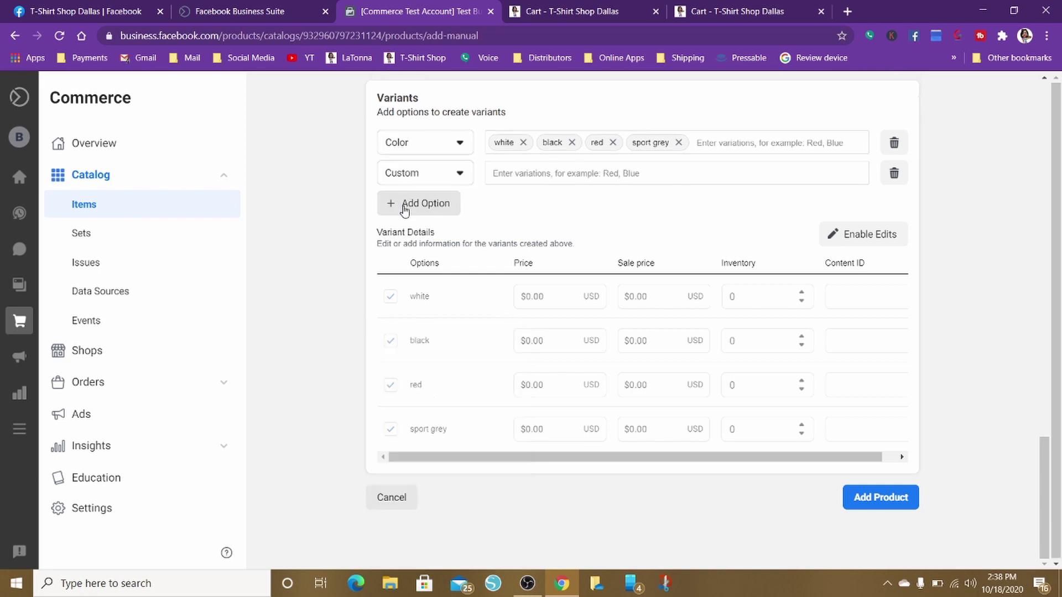
pyautogui.click(457, 177)
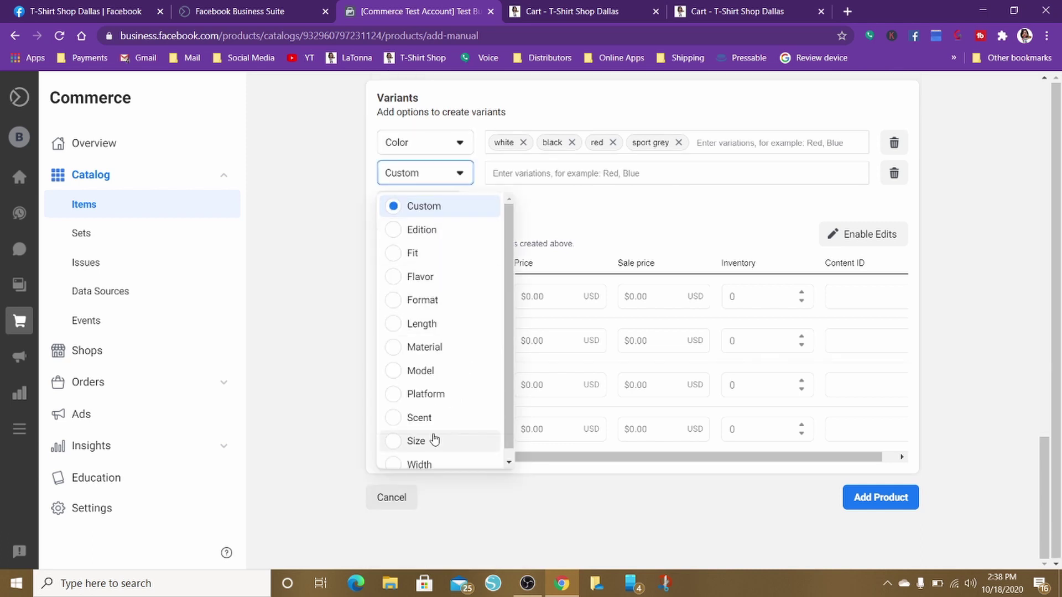
pyautogui.click(392, 449)
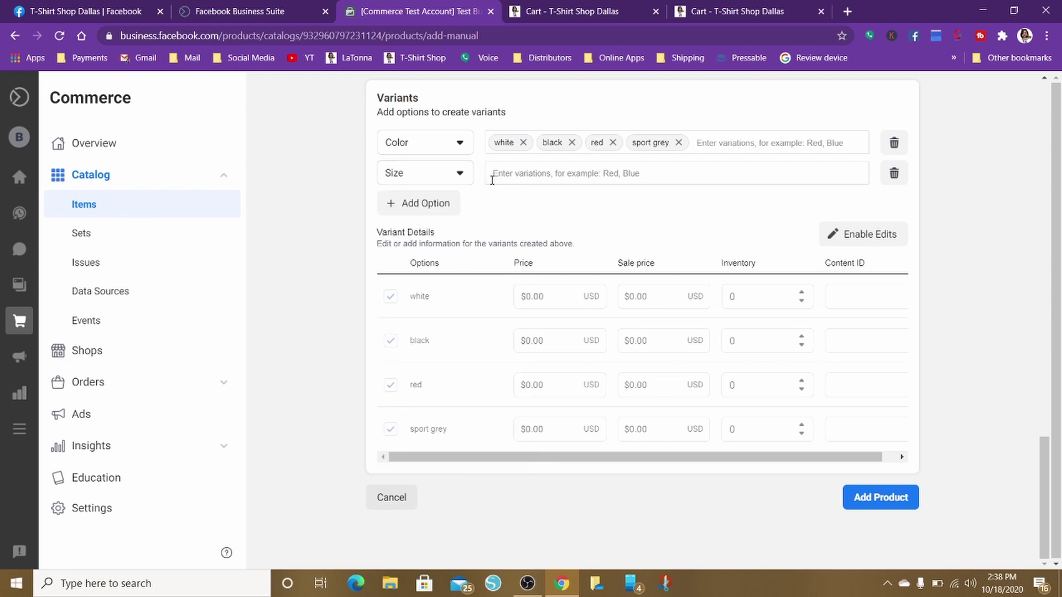
# Enter the sizes small, med, large and xl, fixing the 'saml' typo
pyautogui.write('saml')
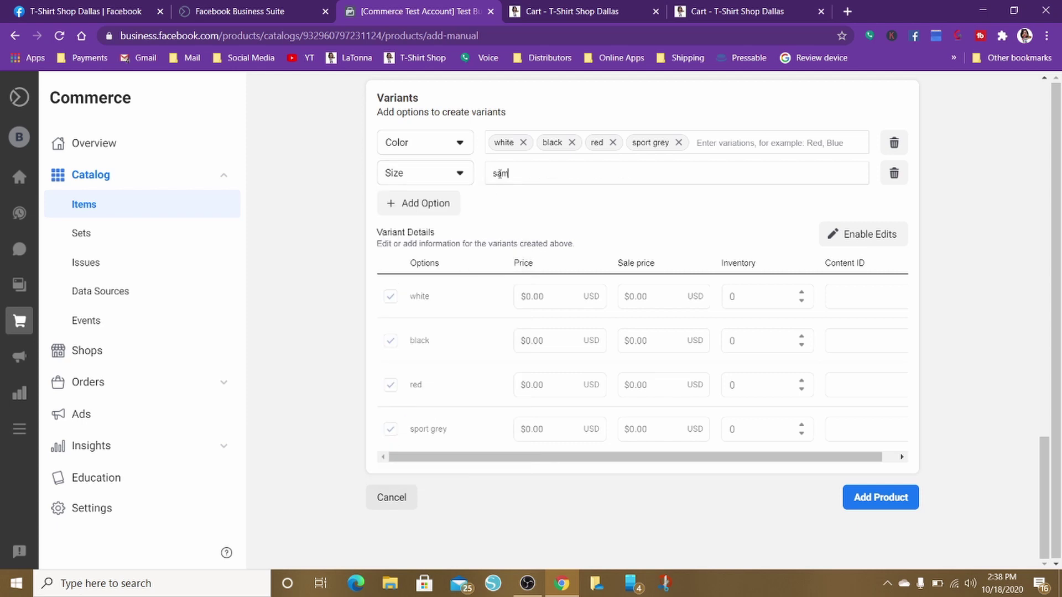
pyautogui.press('BackSpace')
pyautogui.press('BackSpace')
pyautogui.press('BackSpace')
pyautogui.press('BackSpace')
pyautogui.write('mall')
pyautogui.press('Return')
pyautogui.write('med')
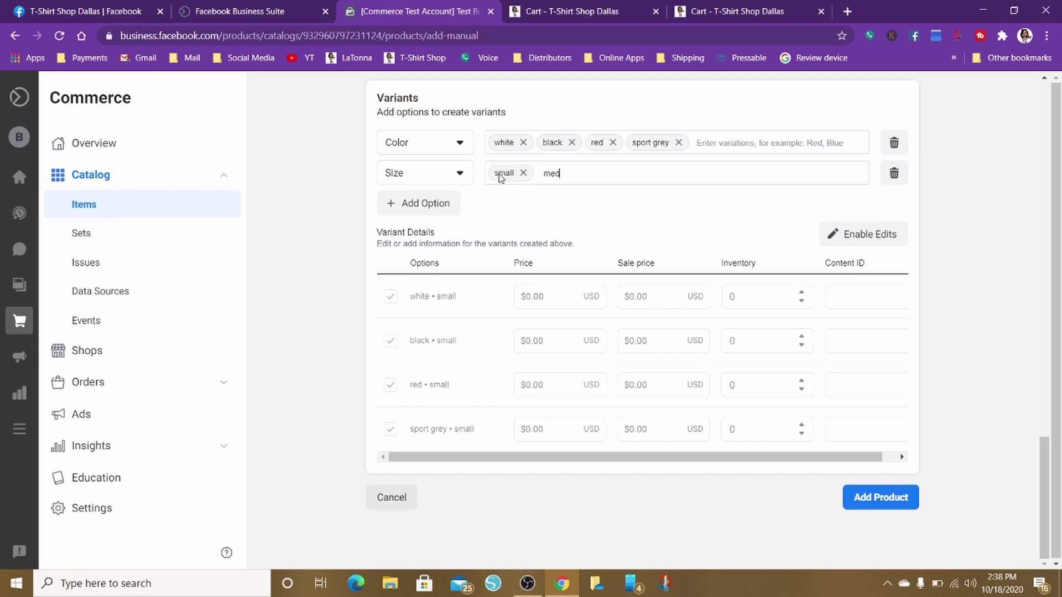
pyautogui.press('Return')
pyautogui.write('large')
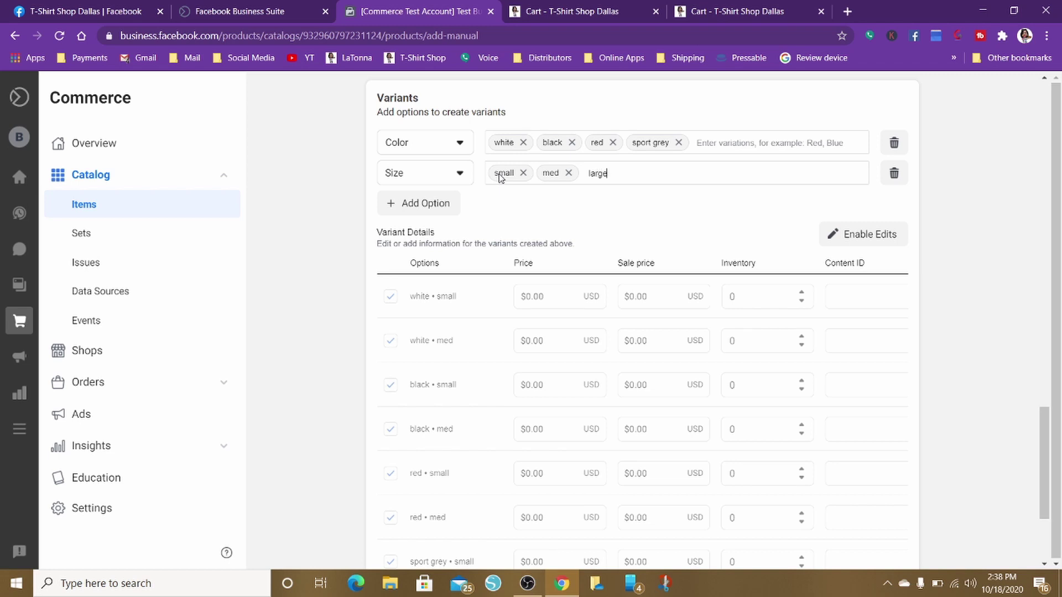
pyautogui.press('Return')
pyautogui.write('x')
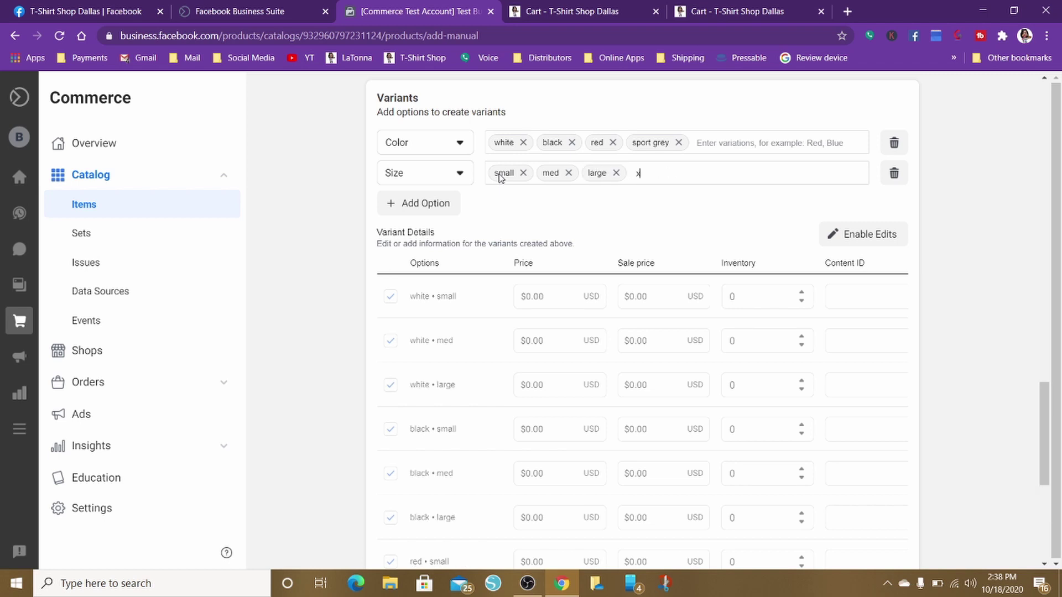
pyautogui.write('l')
pyautogui.press('Return')
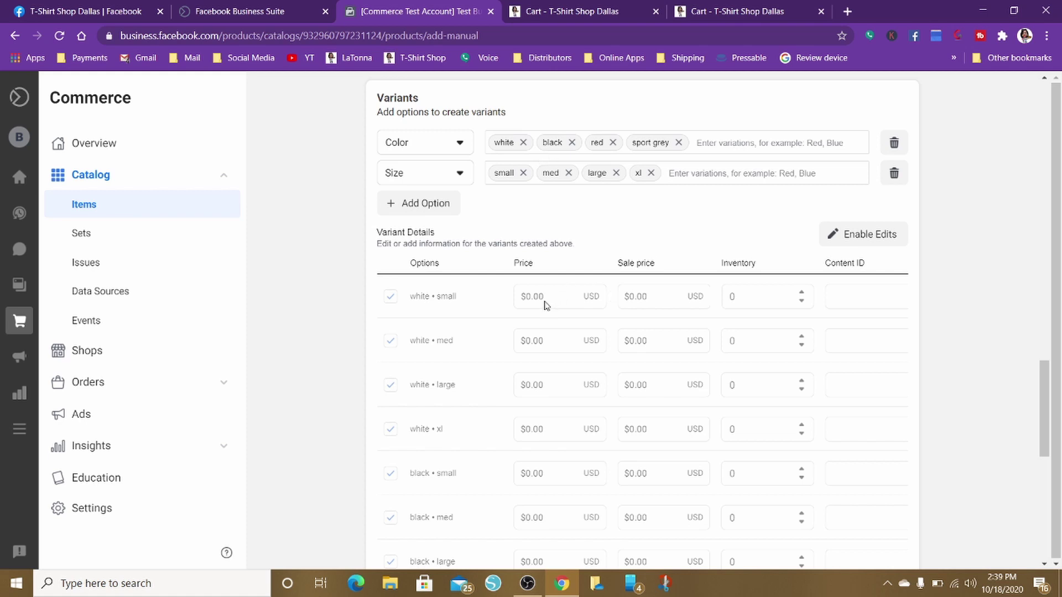
# Explore the Variant Details table, toggling row editing and selecting the product price amount
pyautogui.scroll(-3, 582, 389)
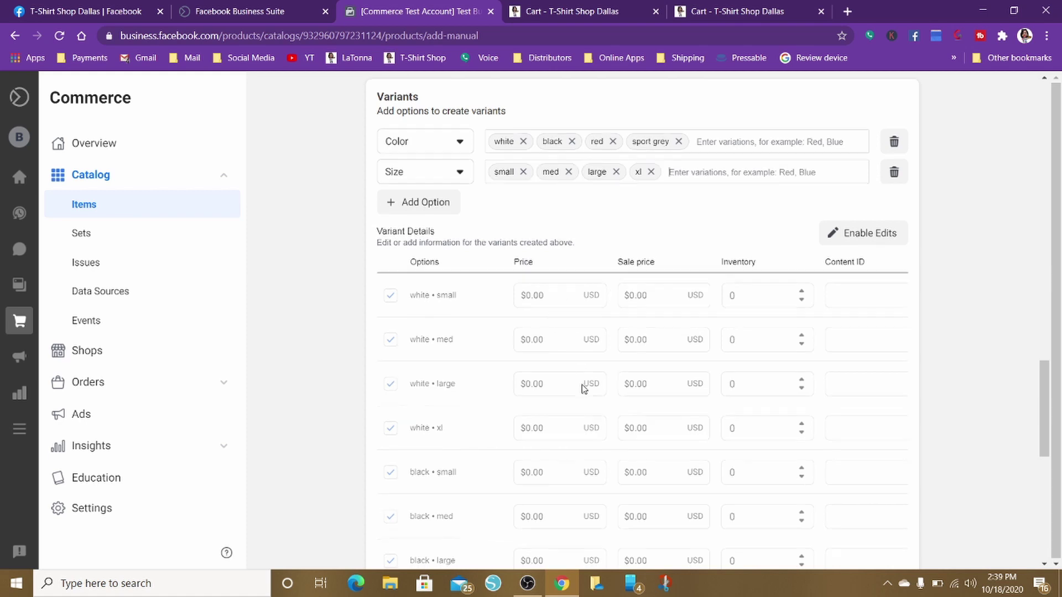
pyautogui.scroll(-3, 582, 389)
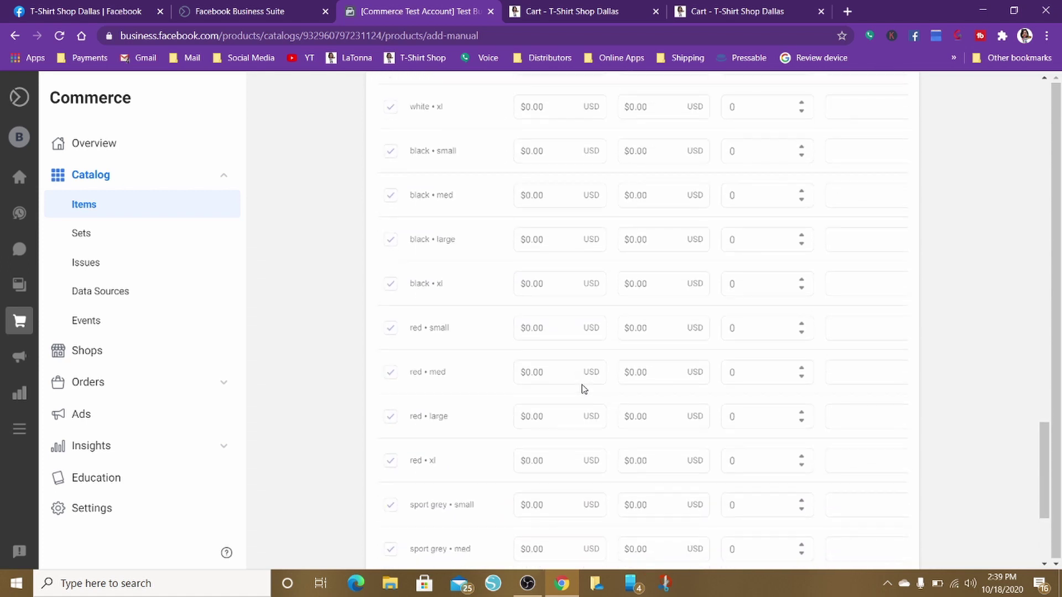
pyautogui.scroll(6, 582, 389)
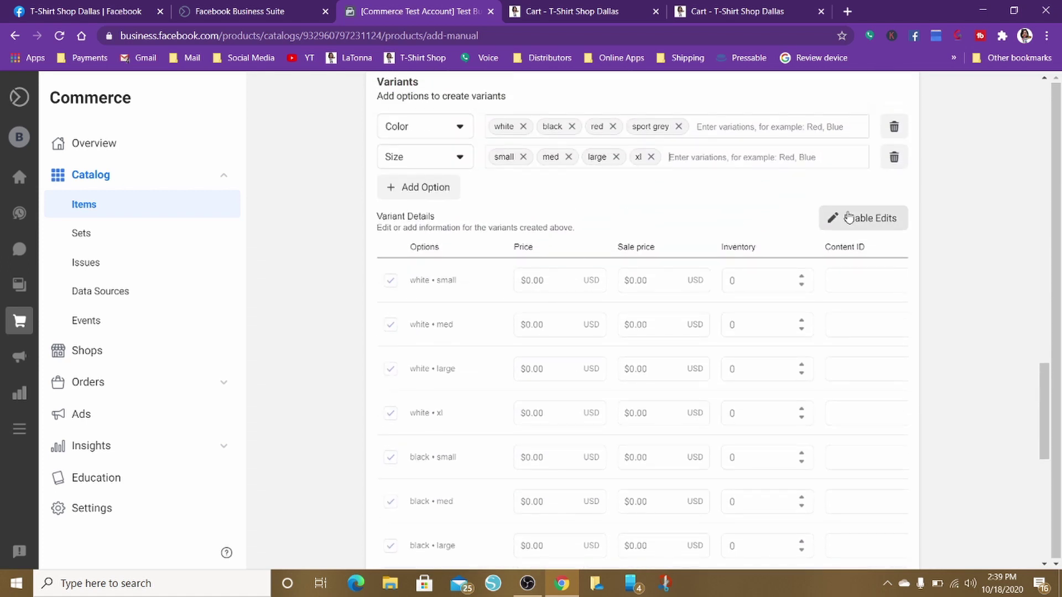
pyautogui.click(875, 217)
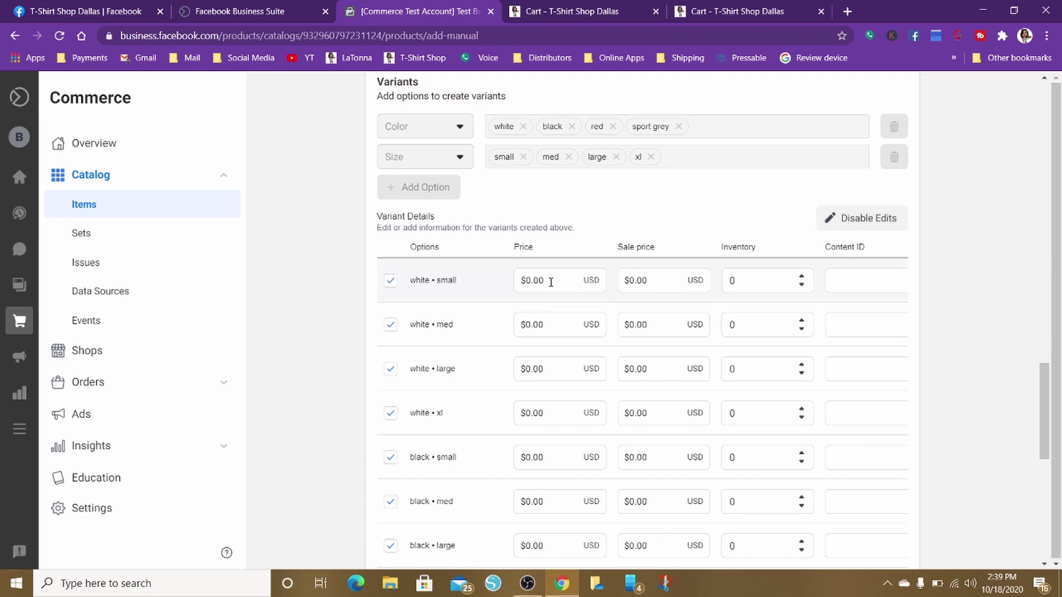
pyautogui.scroll(-9, 551, 282)
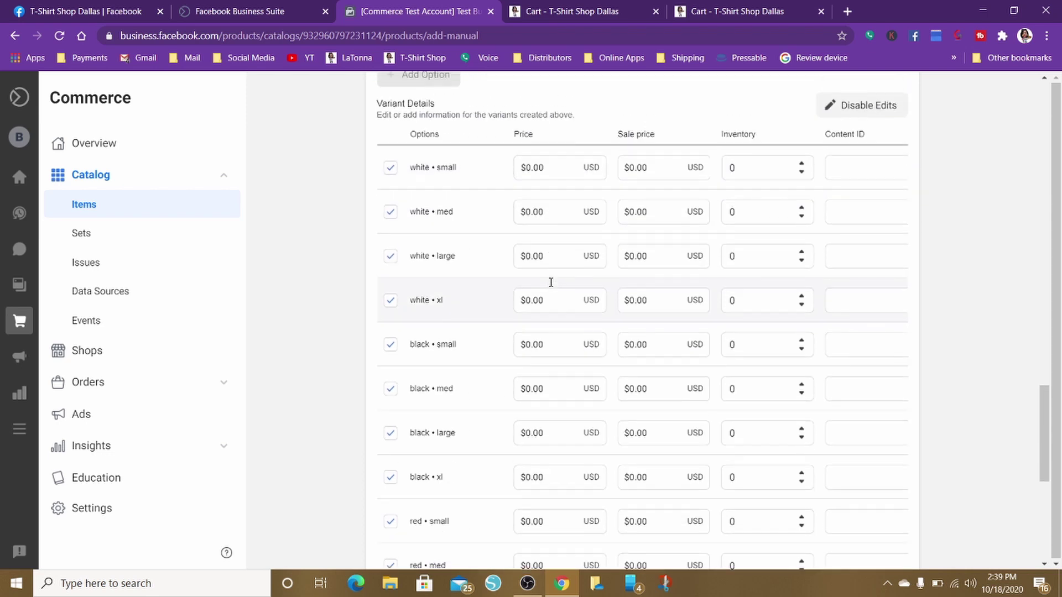
pyautogui.scroll(20, 551, 282)
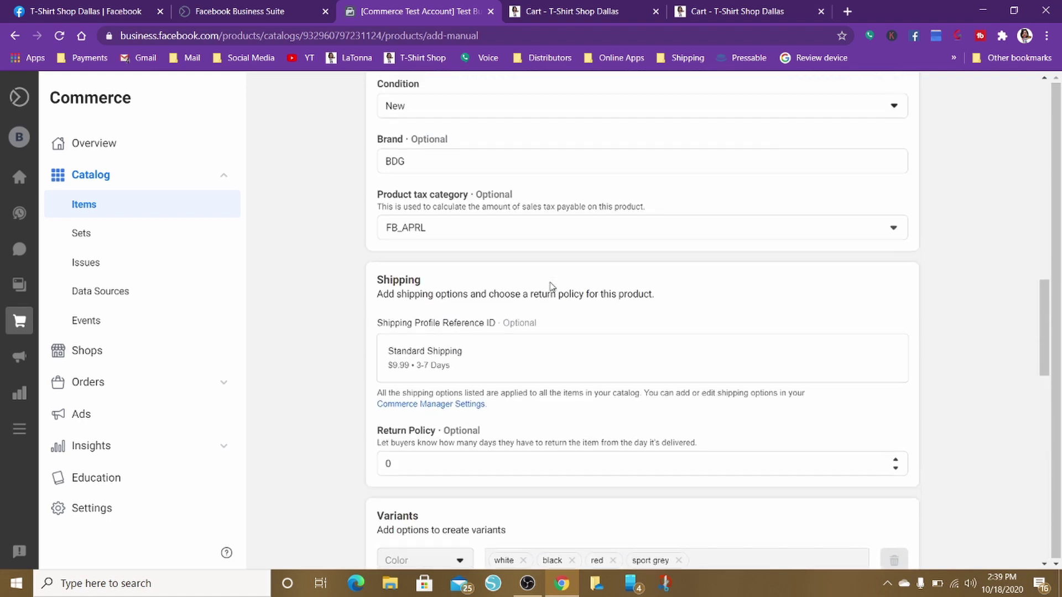
pyautogui.scroll(3, 551, 282)
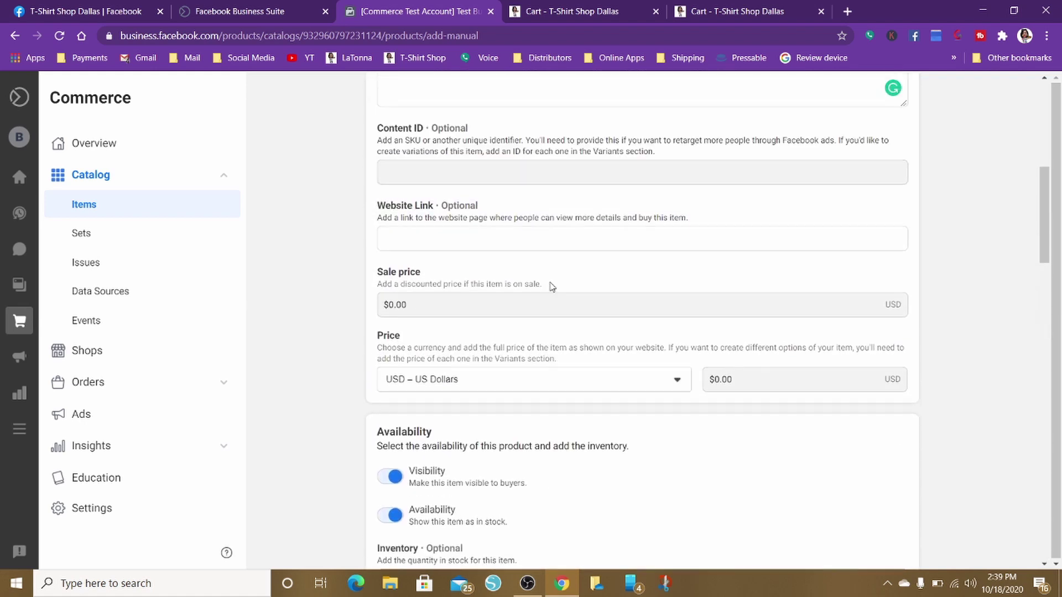
pyautogui.scroll(6, 551, 286)
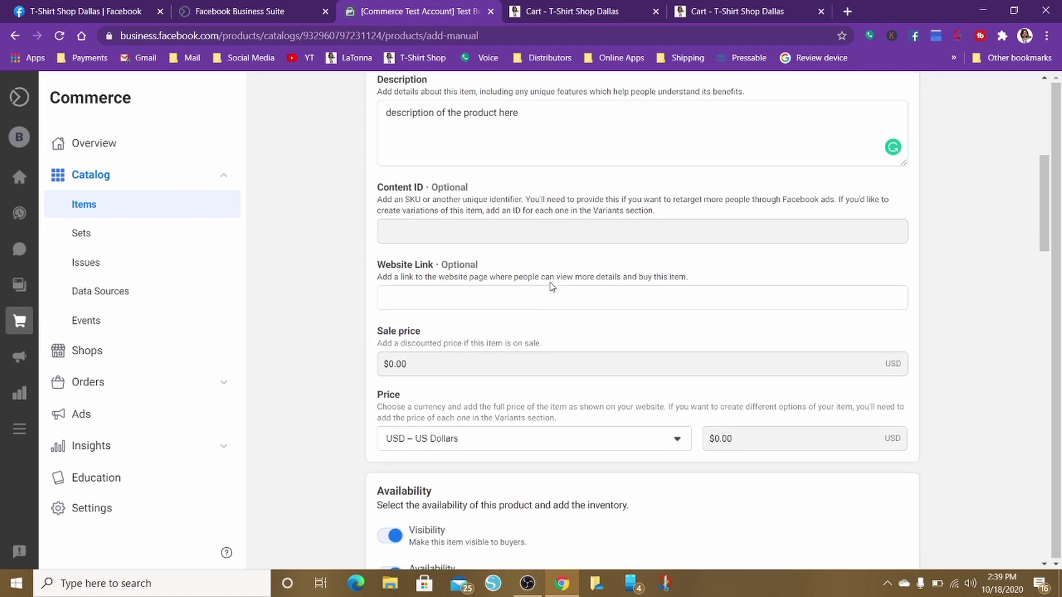
pyautogui.scroll(-10, 551, 285)
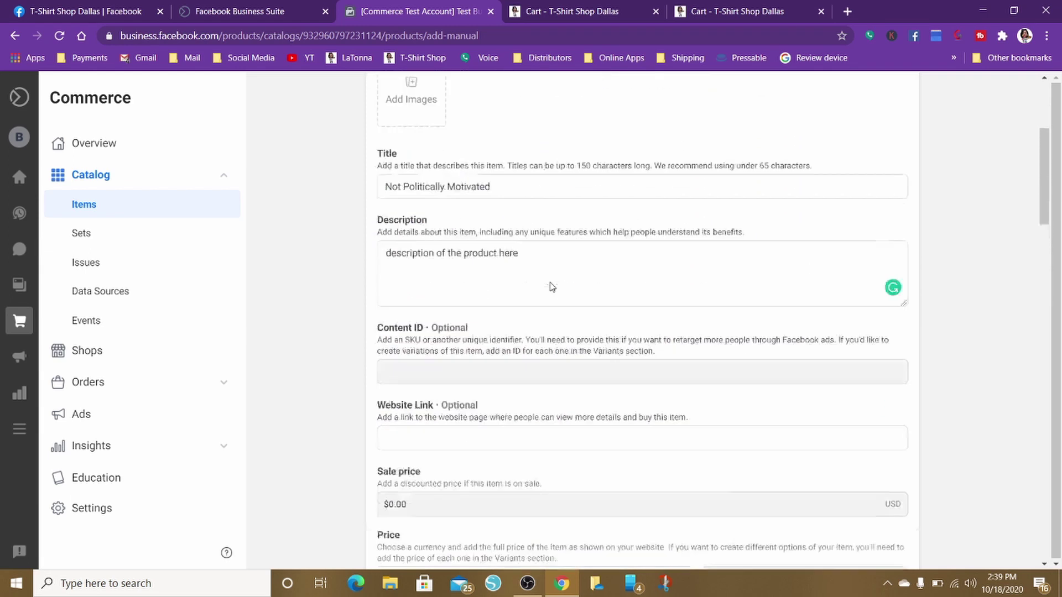
pyautogui.scroll(2, 550, 285)
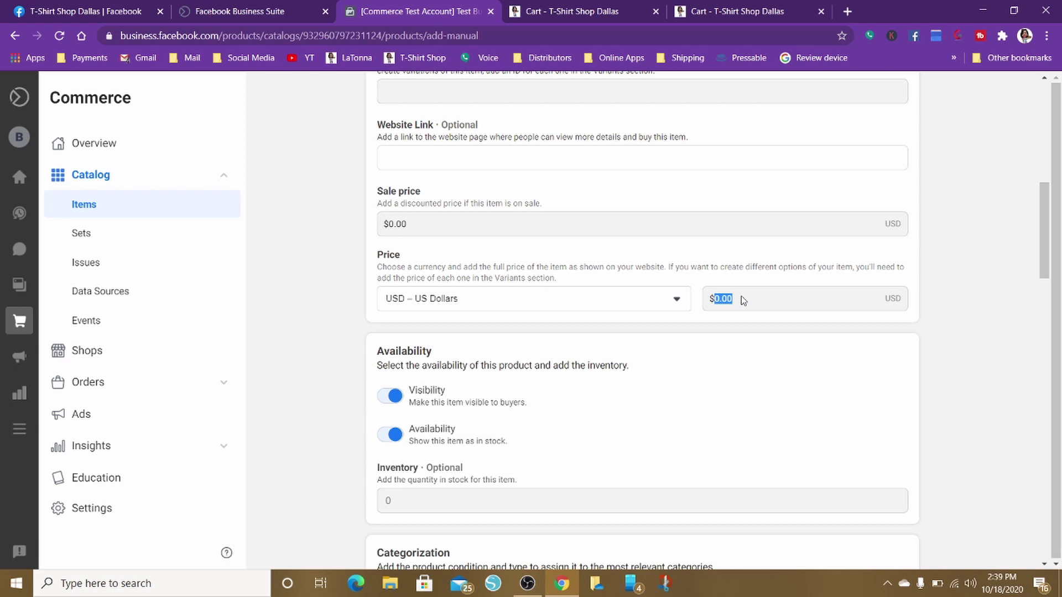
pyautogui.doubleClick(748, 312)
pyautogui.click(736, 300)
pyautogui.scroll(2, 748, 369)
pyautogui.scroll(-10, 748, 370)
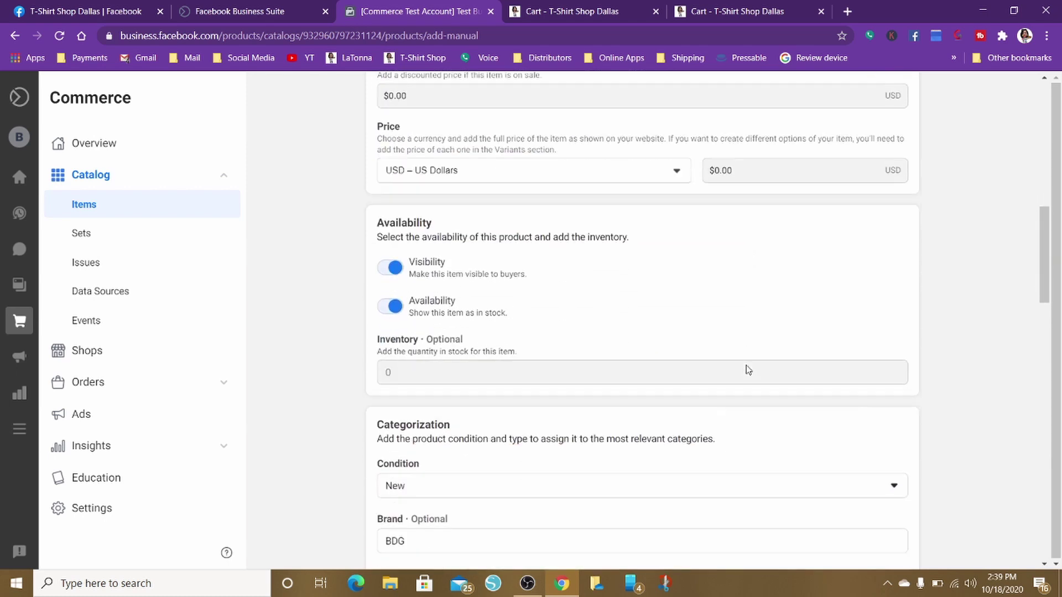
pyautogui.scroll(-8, 747, 370)
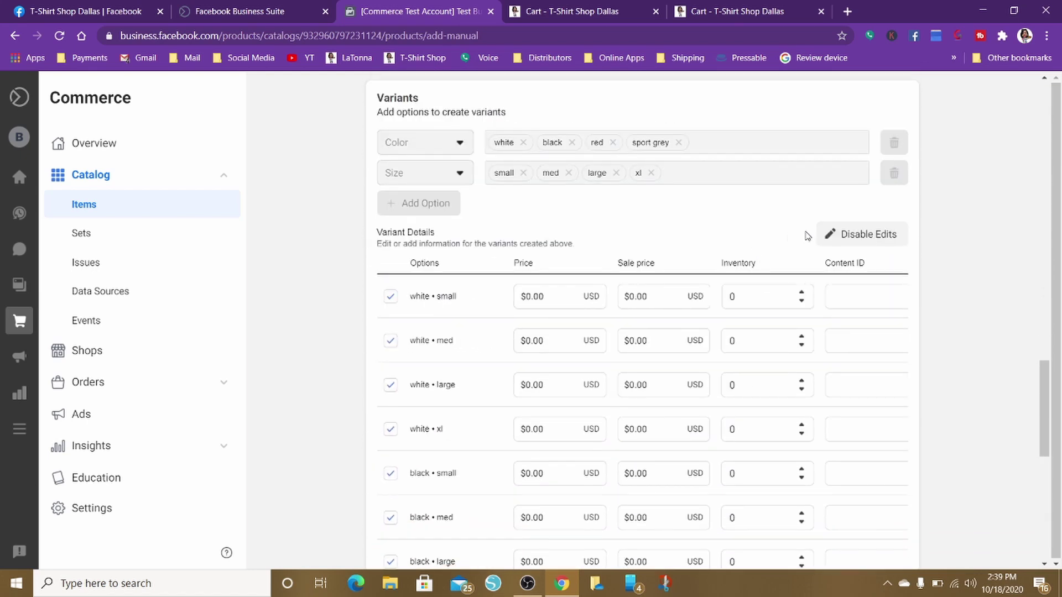
pyautogui.click(845, 236)
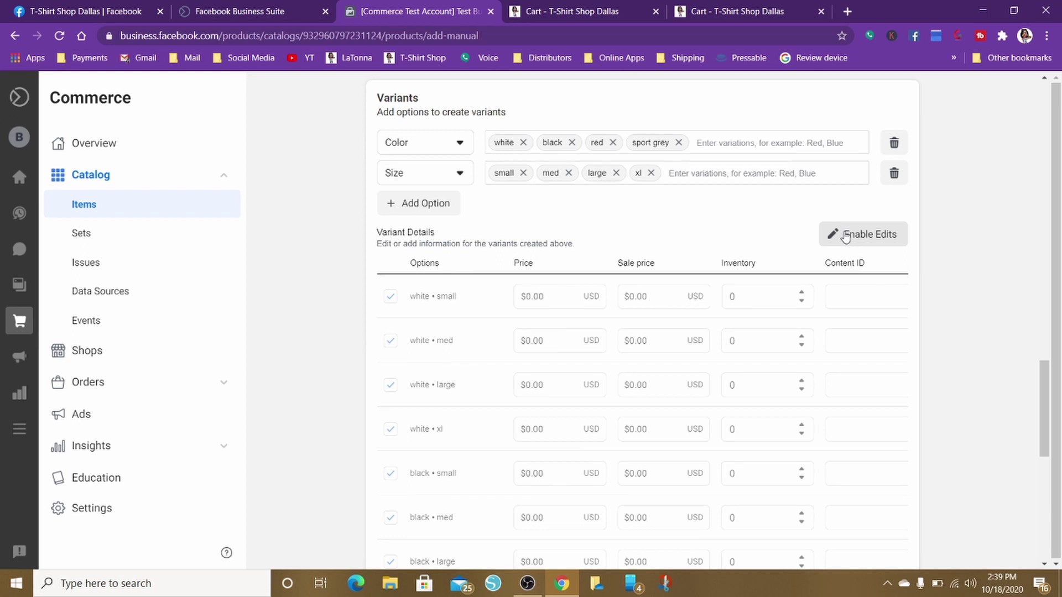
pyautogui.scroll(-4, 740, 244)
pyautogui.scroll(8, 742, 247)
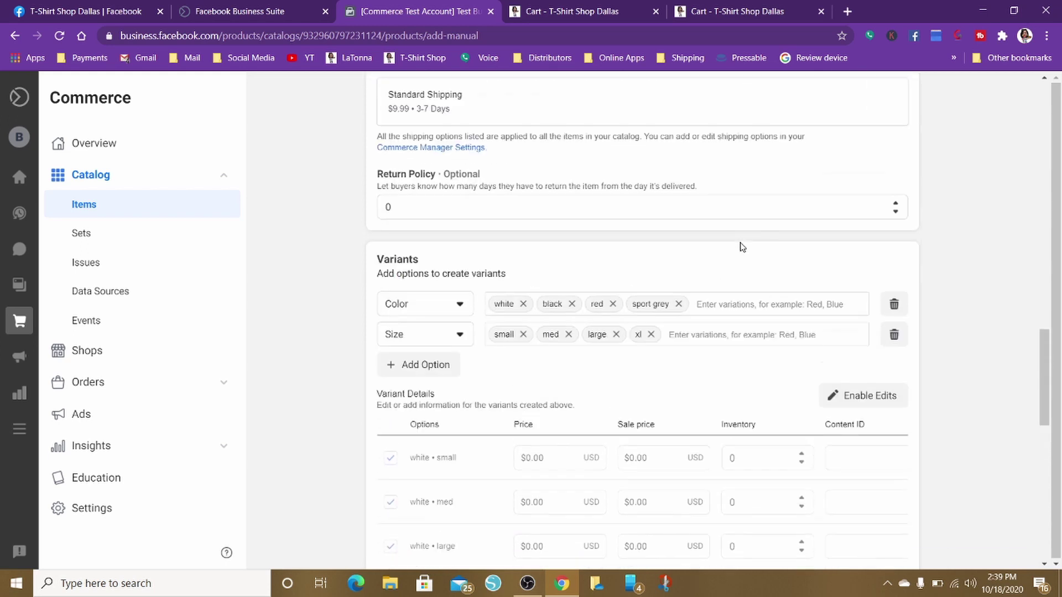
pyautogui.scroll(12, 742, 247)
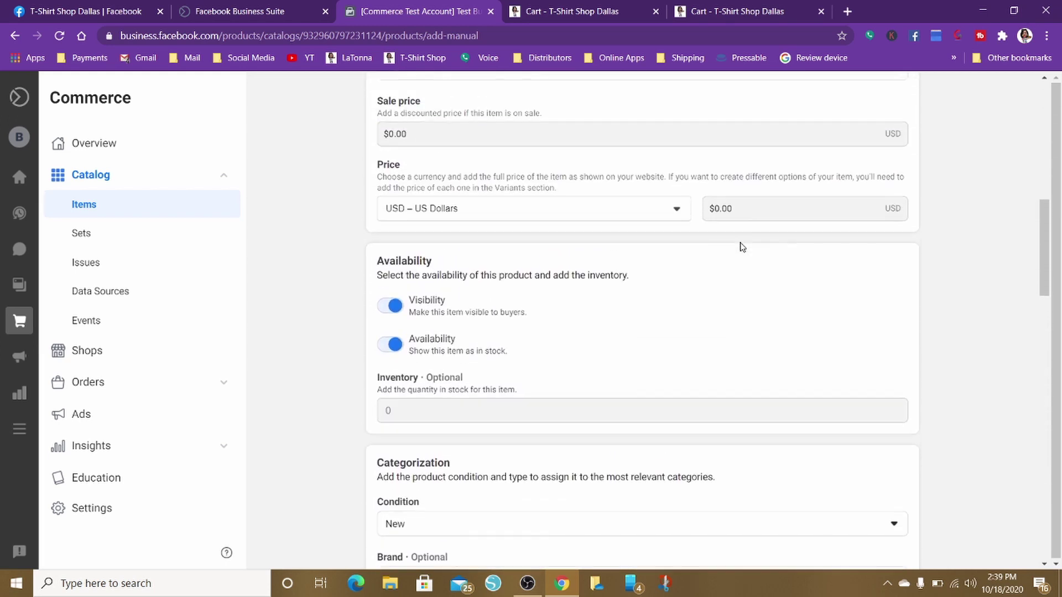
pyautogui.scroll(2, 741, 248)
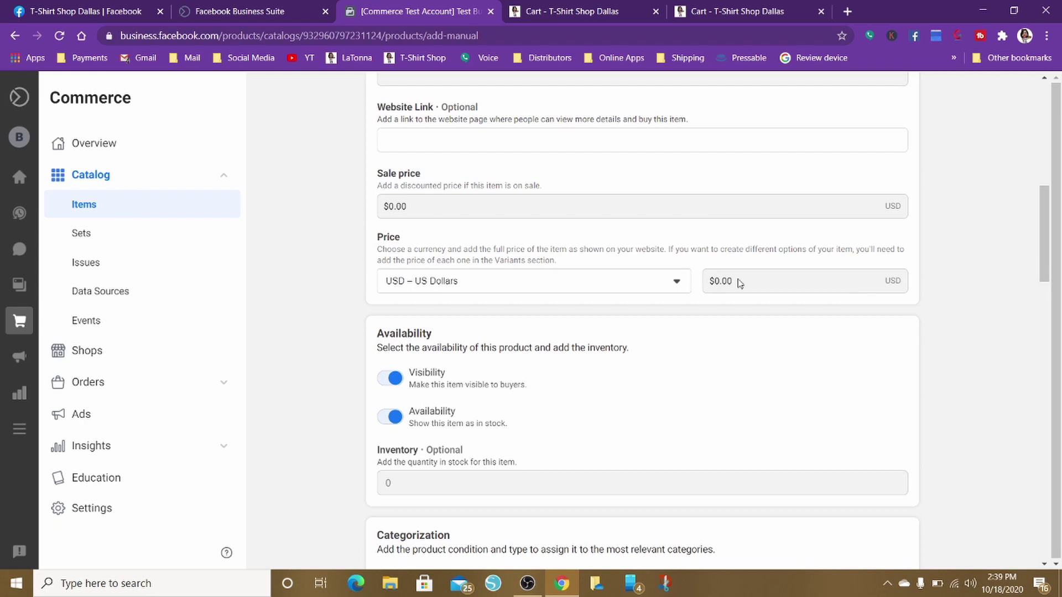
pyautogui.doubleClick(739, 283)
pyautogui.click(704, 285)
pyautogui.scroll(-3, 729, 281)
pyautogui.scroll(5, 729, 281)
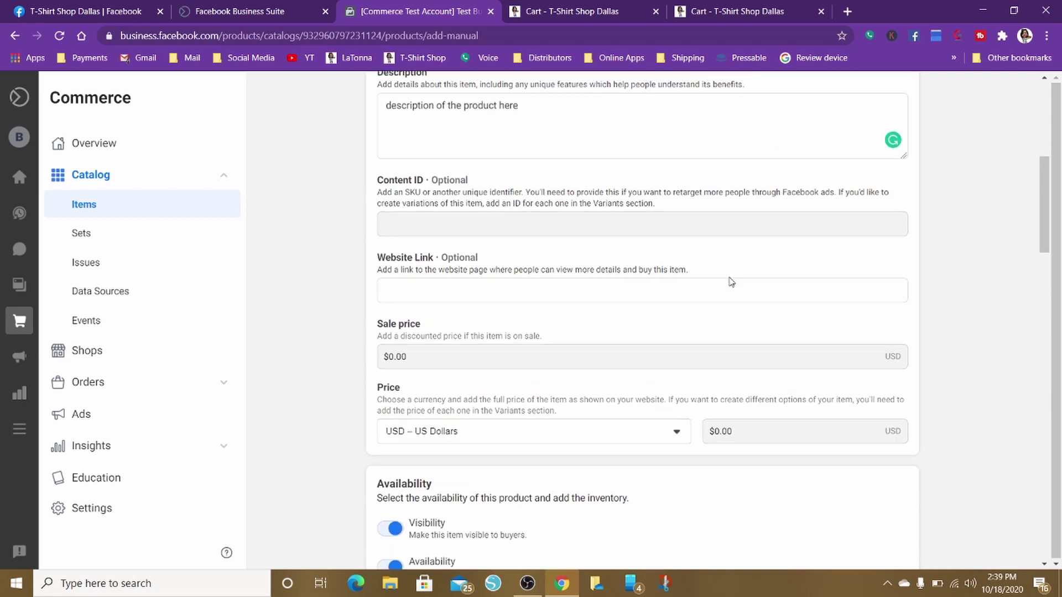
pyautogui.scroll(-1, 729, 281)
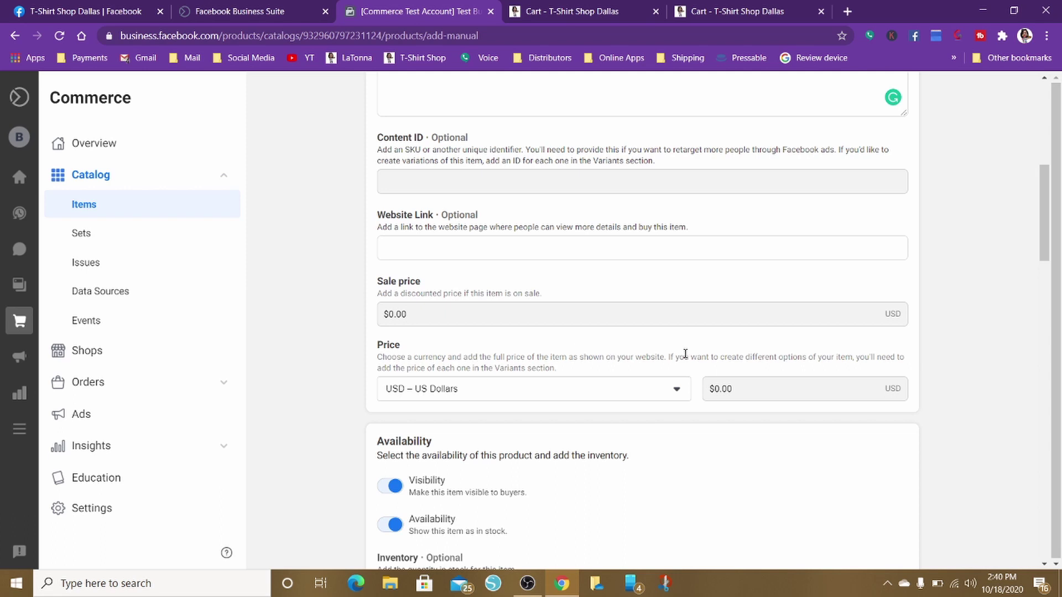
pyautogui.scroll(-4, 681, 458)
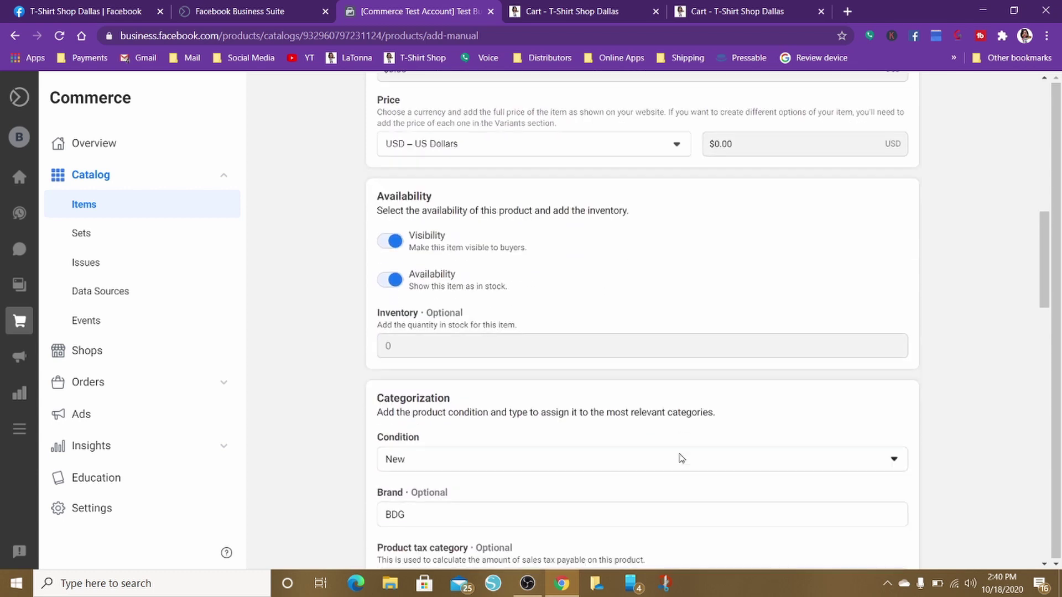
pyautogui.scroll(-14, 681, 458)
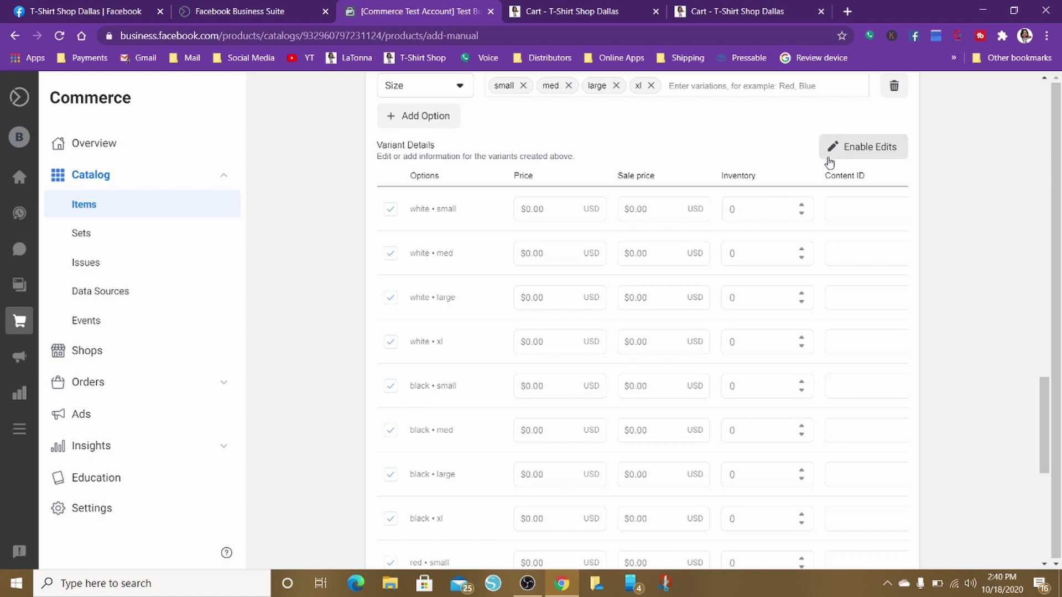
# Price the white small, med, large and xl variants at $20.00
pyautogui.click(853, 147)
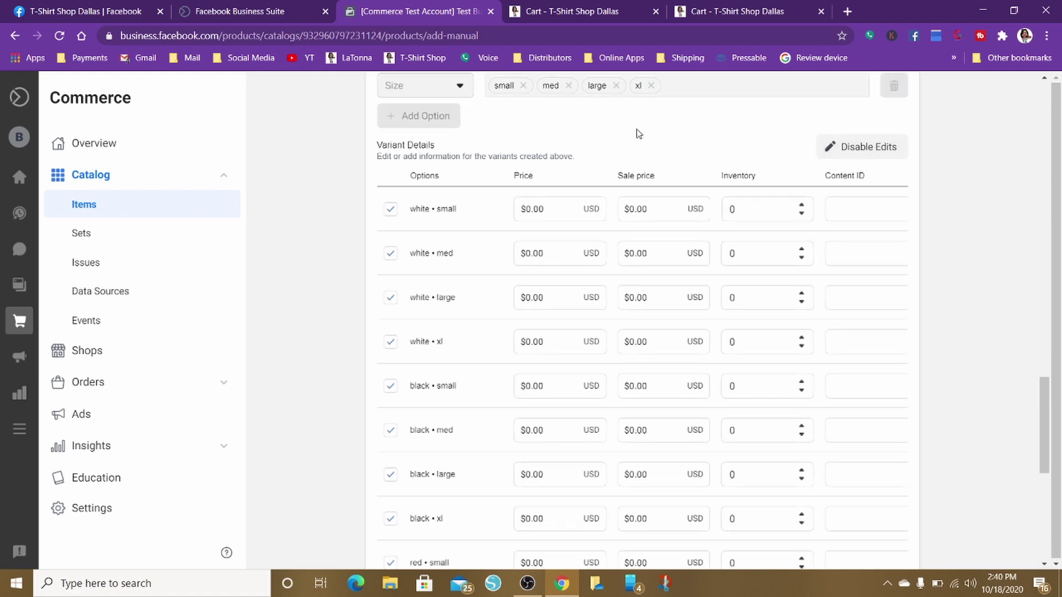
pyautogui.click(541, 207)
pyautogui.moveTo(528, 208); pyautogui.dragTo(479, 213)
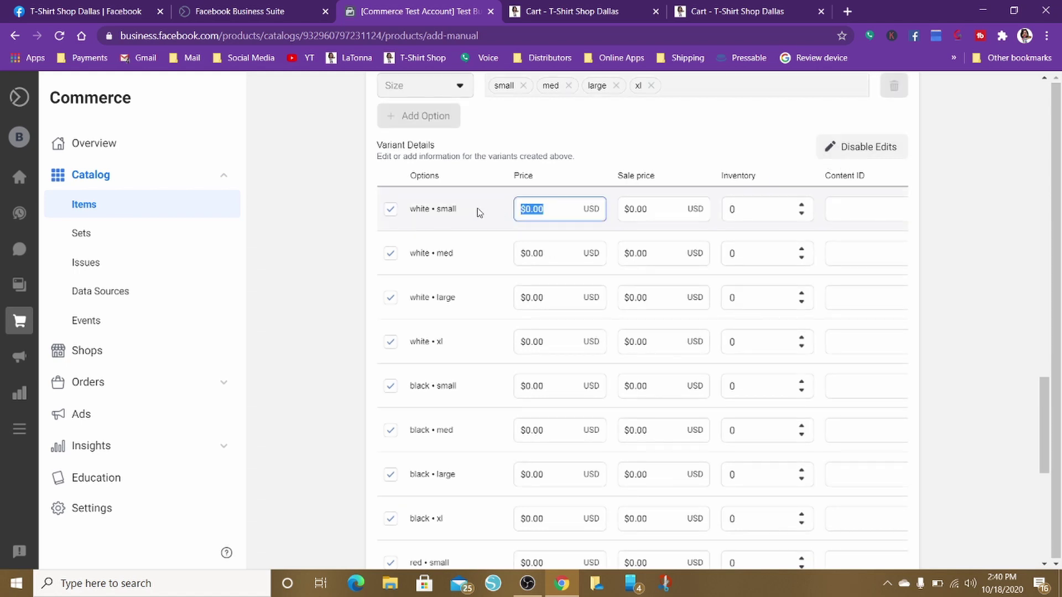
pyautogui.write('20')
pyautogui.click(532, 253)
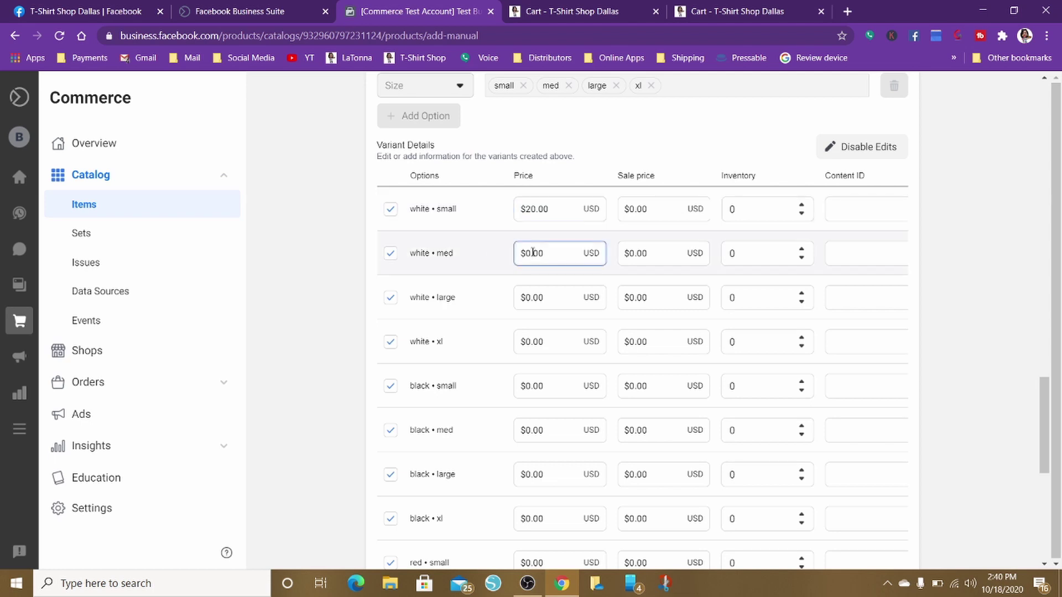
pyautogui.write('20')
pyautogui.moveTo(555, 253); pyautogui.dragTo(505, 253)
pyautogui.write('20')
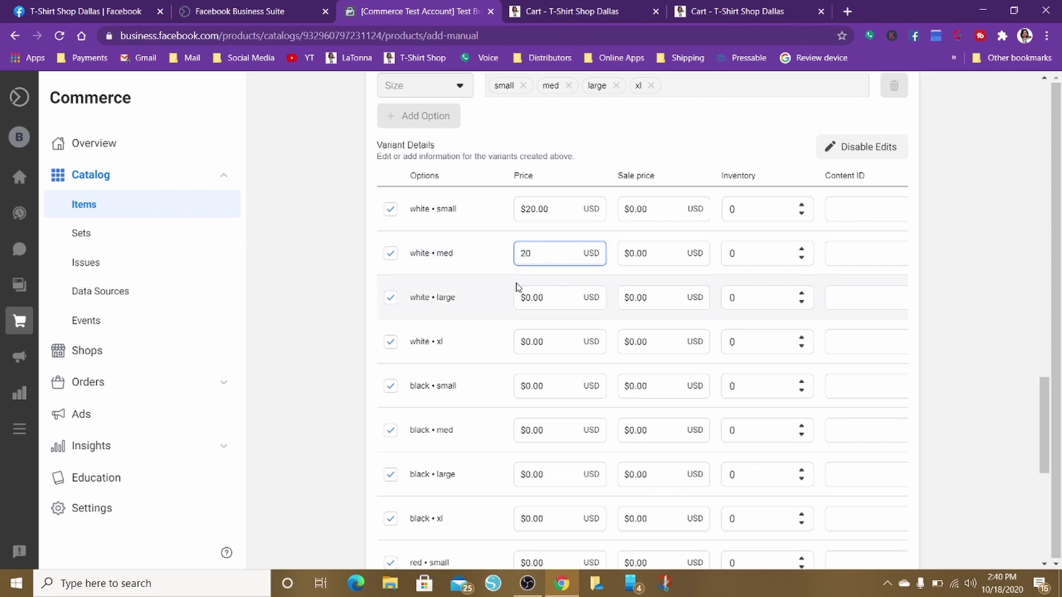
pyautogui.click(535, 297)
pyautogui.moveTo(558, 299); pyautogui.dragTo(465, 298)
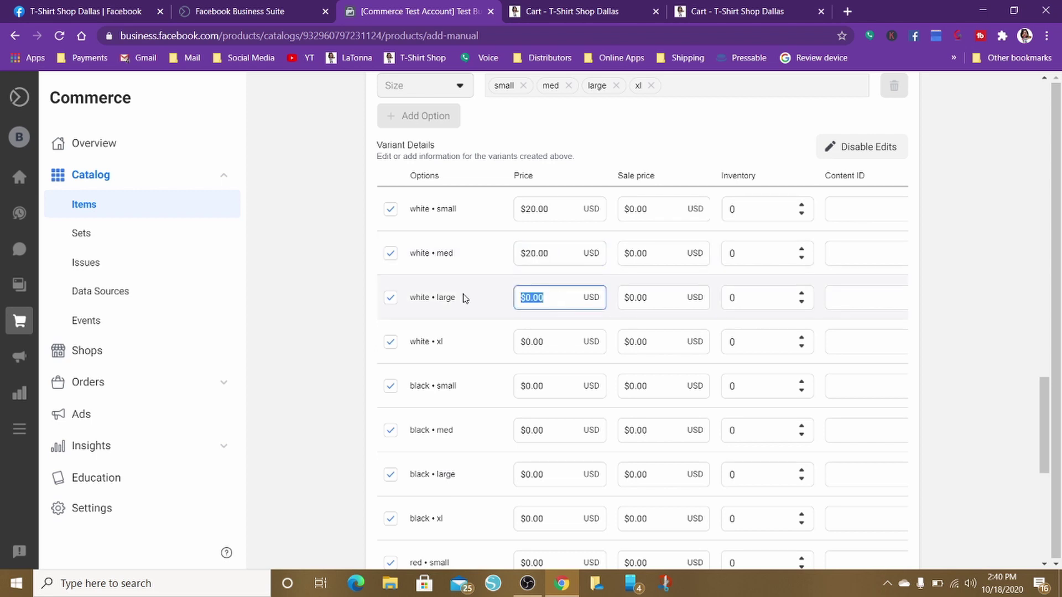
pyautogui.write('20')
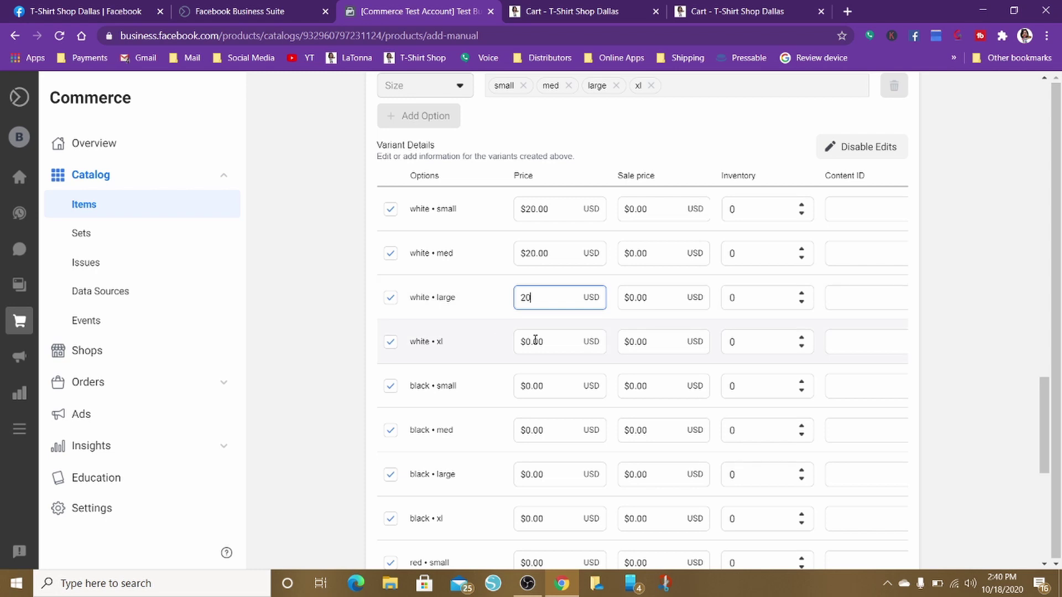
pyautogui.click(535, 341)
pyautogui.moveTo(555, 341); pyautogui.dragTo(466, 354)
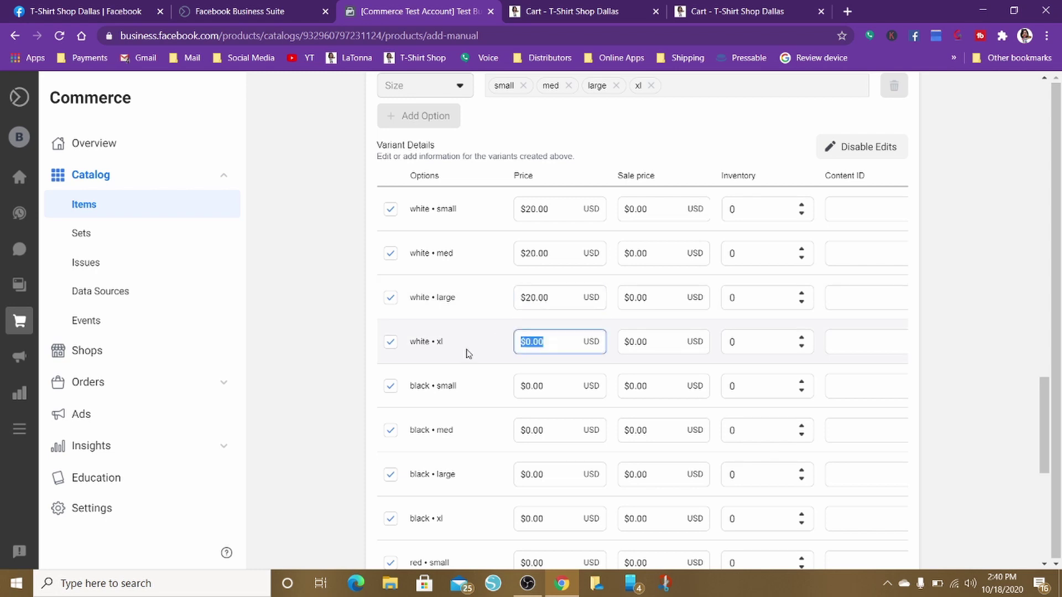
pyautogui.write('20')
pyautogui.click(535, 386)
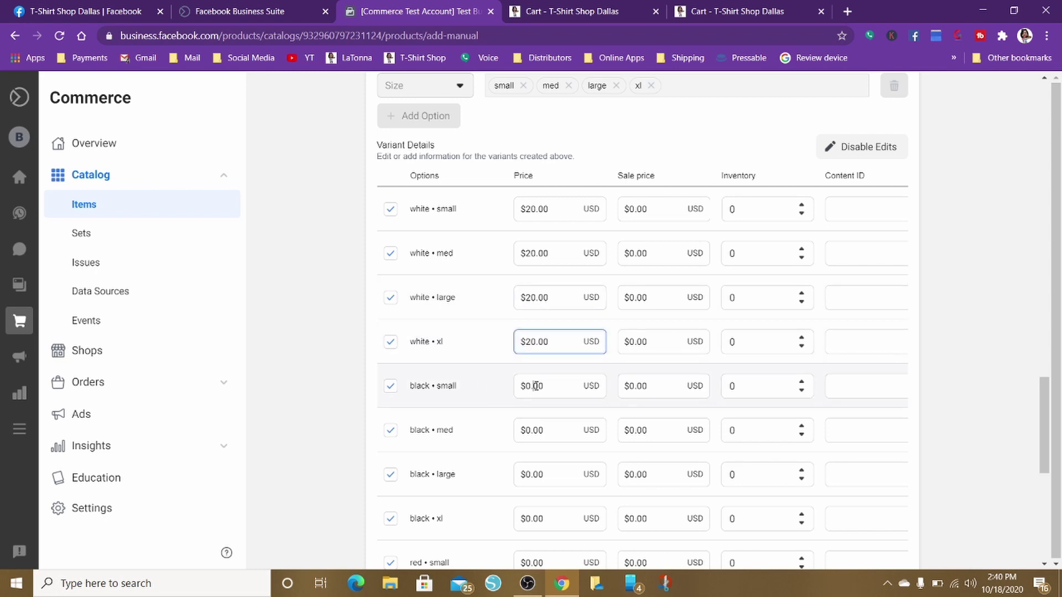
# Enter the black small, med and large prices as 21, then submit with Add Product
pyautogui.click(535, 386)
pyautogui.moveTo(553, 385); pyautogui.dragTo(493, 405)
pyautogui.write('21')
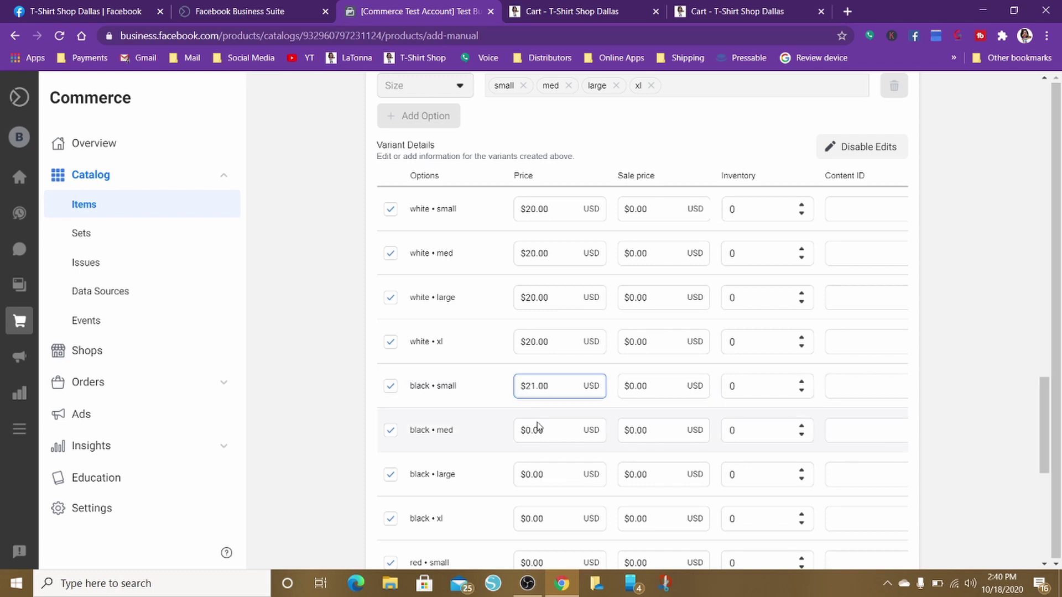
pyautogui.moveTo(549, 431); pyautogui.dragTo(489, 433)
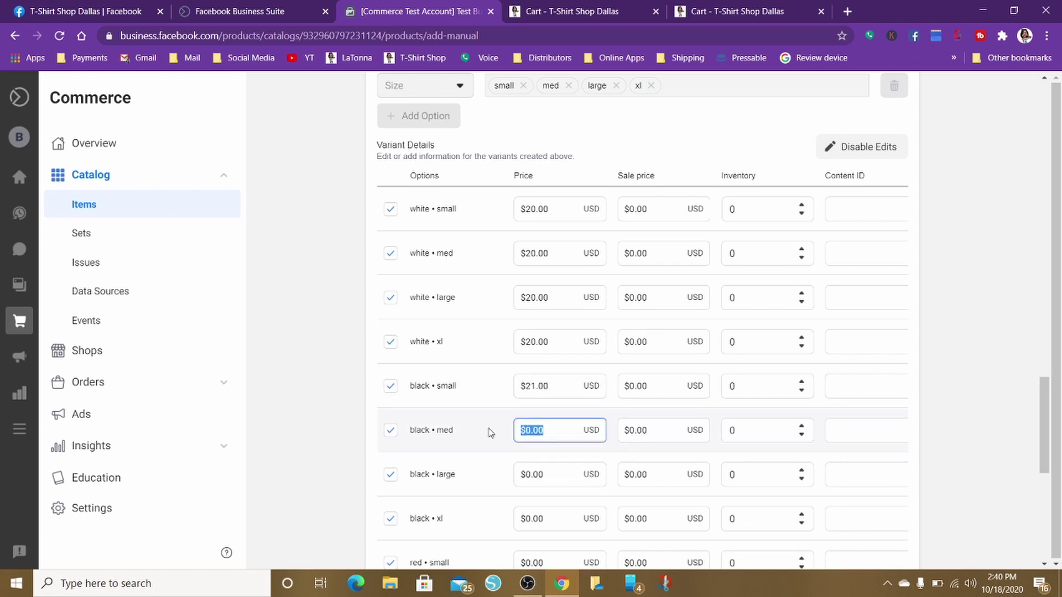
pyautogui.write('21')
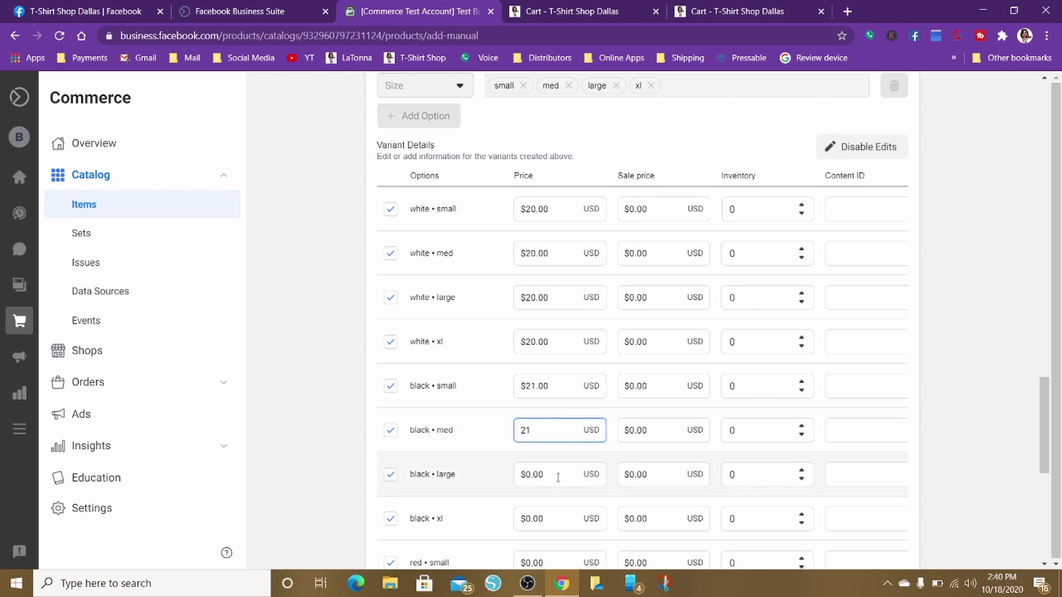
pyautogui.moveTo(558, 478); pyautogui.dragTo(498, 480)
pyautogui.write('21')
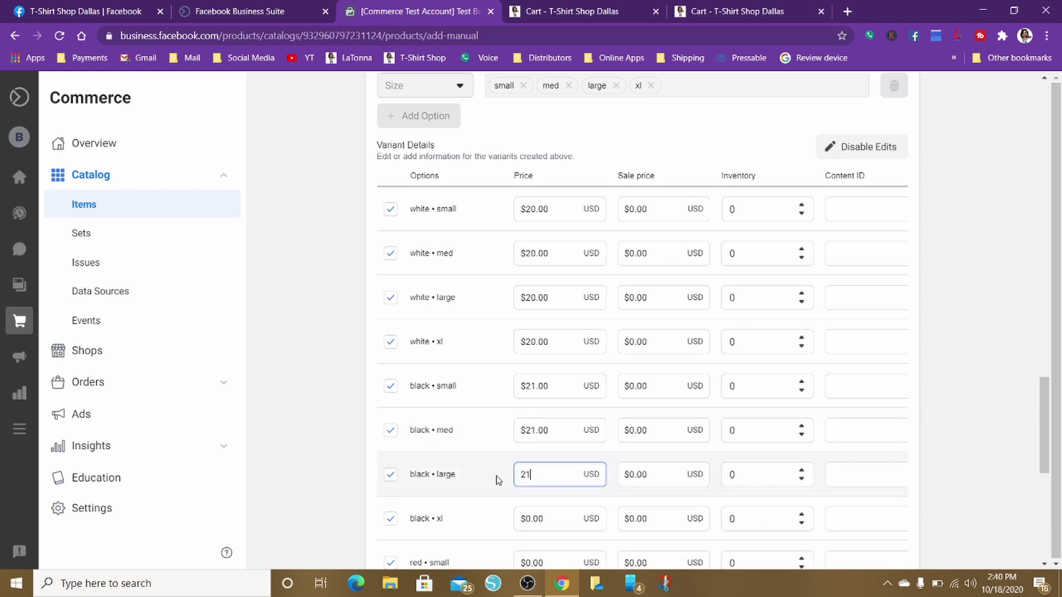
pyautogui.scroll(-5, 584, 469)
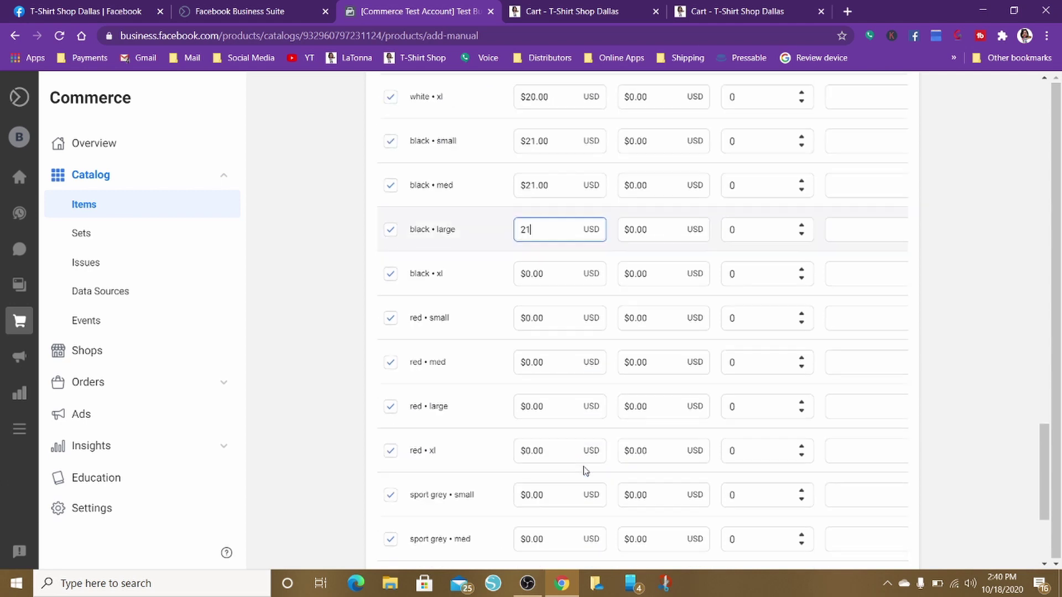
pyautogui.scroll(2, 569, 351)
pyautogui.scroll(7, 566, 348)
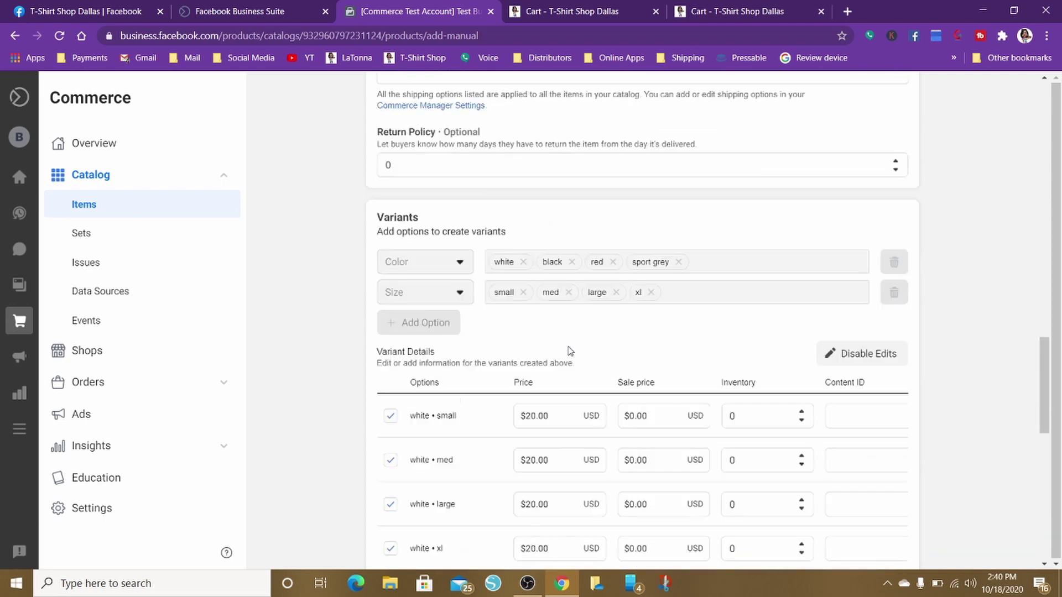
pyautogui.scroll(-11, 569, 347)
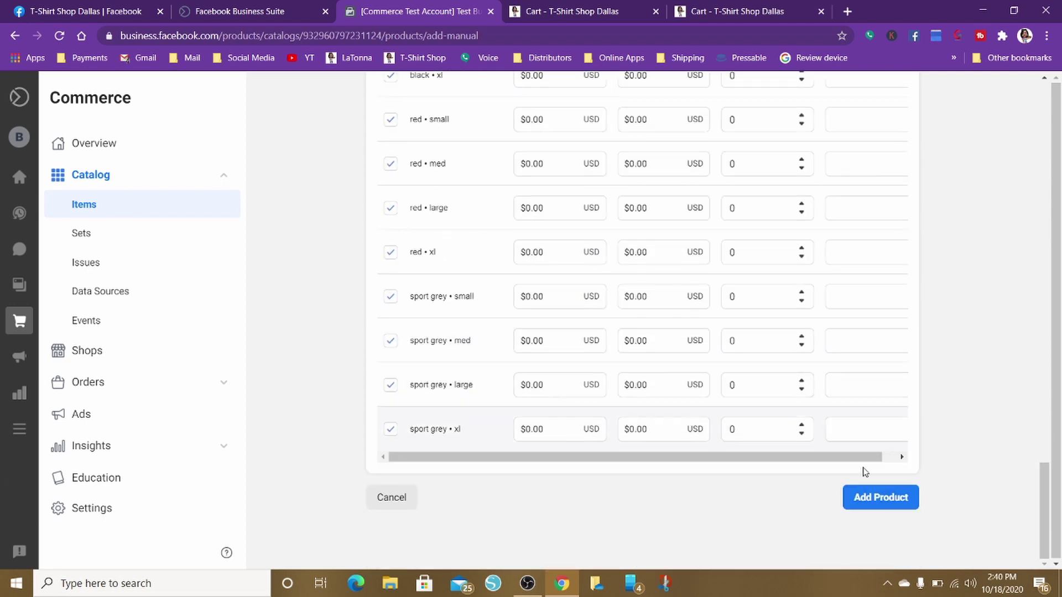
pyautogui.click(871, 497)
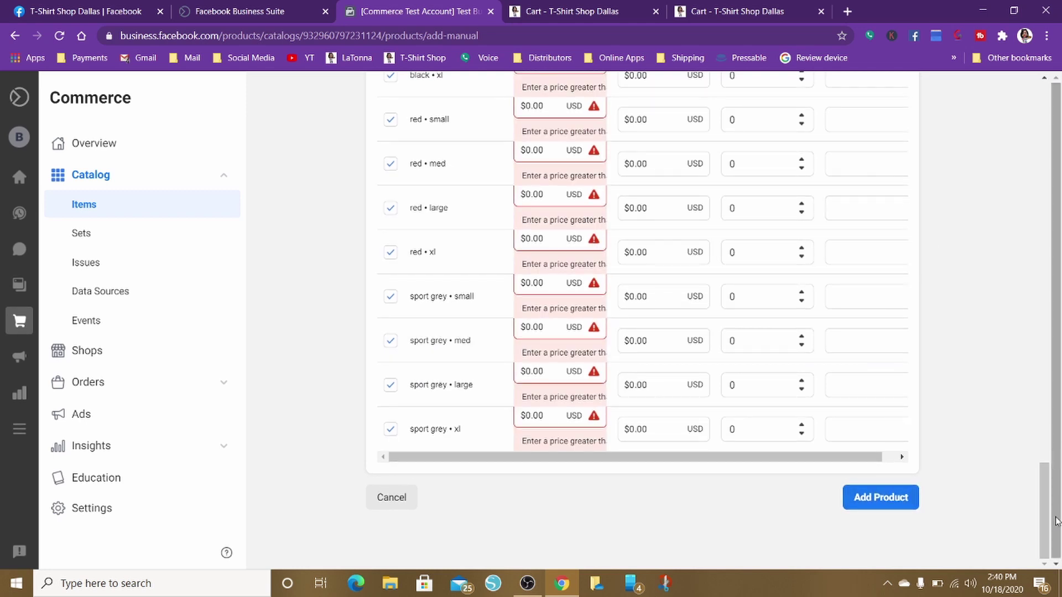
# Disable edits and delete the Size and Color variant options
pyautogui.moveTo(1046, 520); pyautogui.dragTo(1040, 399)
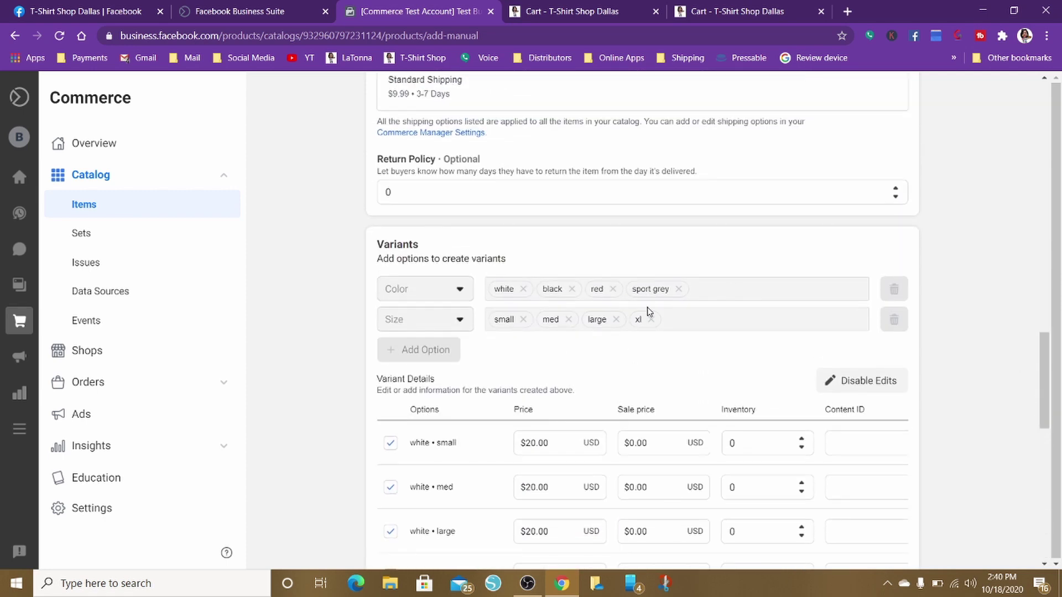
pyautogui.click(865, 380)
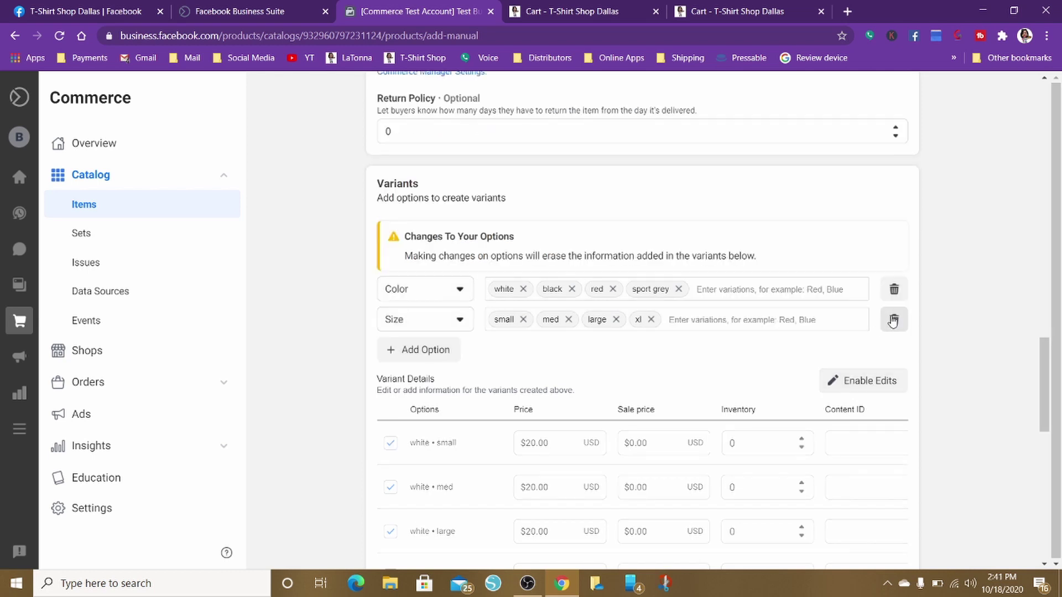
pyautogui.click(893, 320)
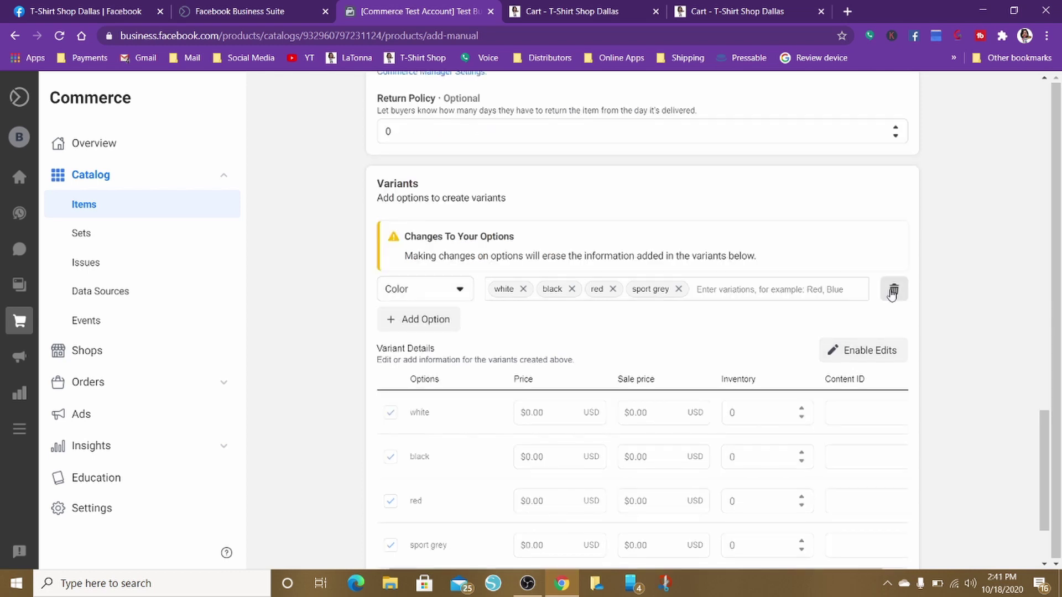
pyautogui.click(892, 290)
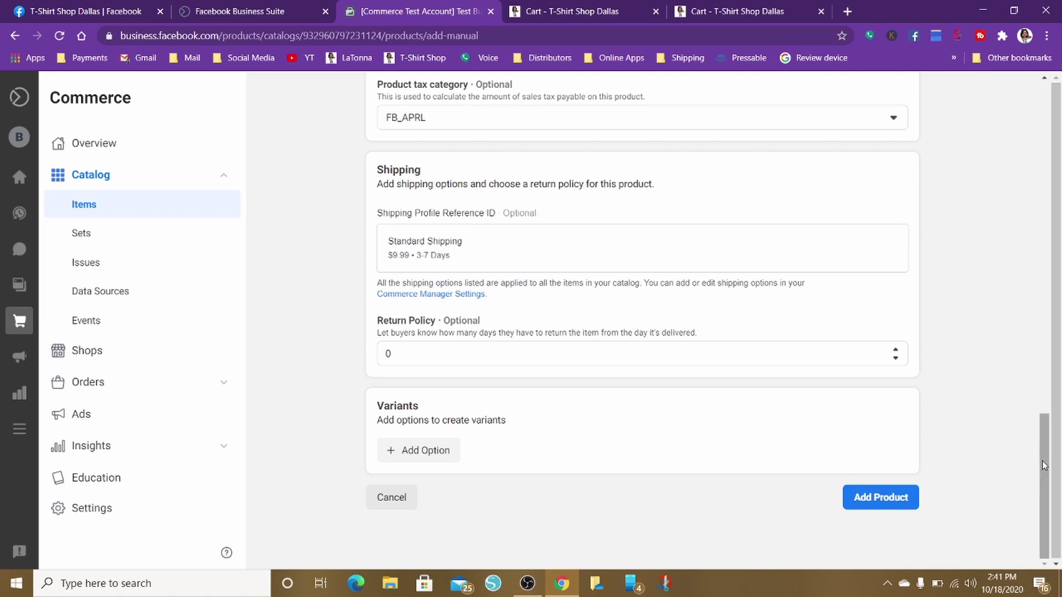
pyautogui.moveTo(1044, 466); pyautogui.dragTo(1051, 259)
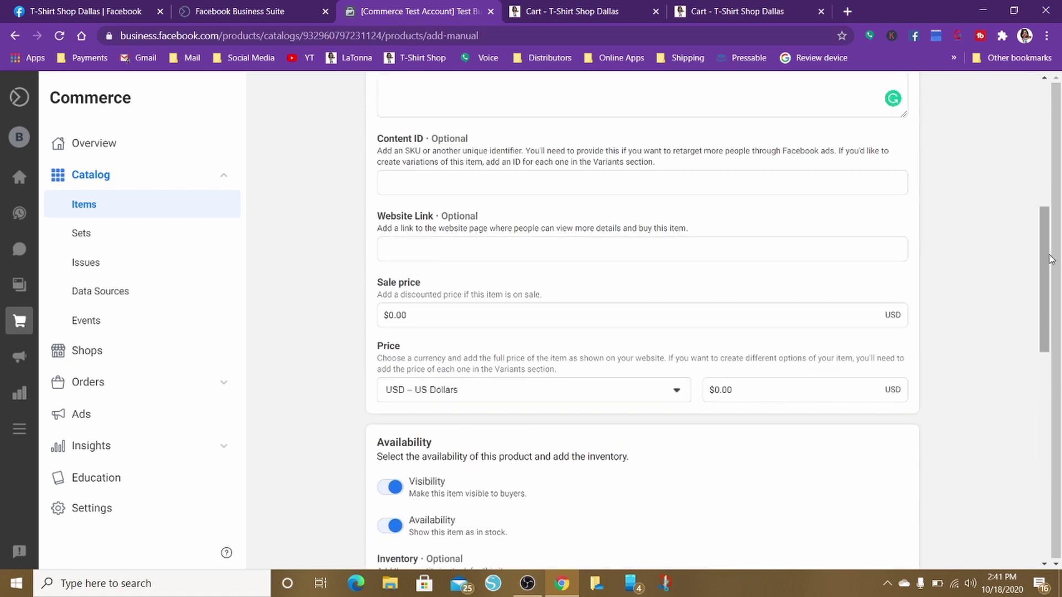
# Enter 25 as the price and 19 as the sale price, then submit with Add Product
pyautogui.click(742, 386)
pyautogui.tripleClick(742, 386)
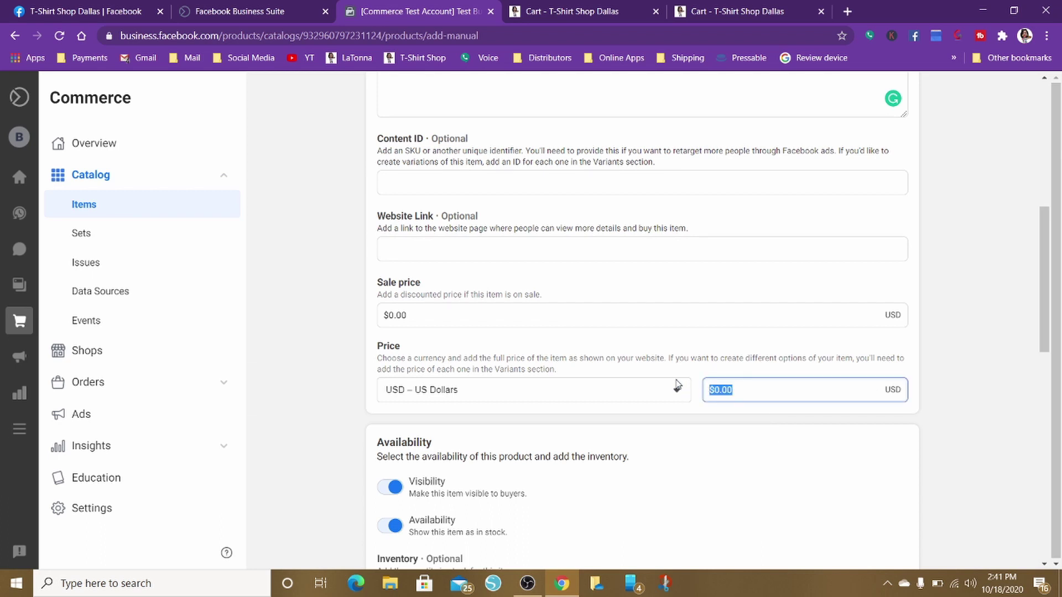
pyautogui.write('25')
pyautogui.click(713, 458)
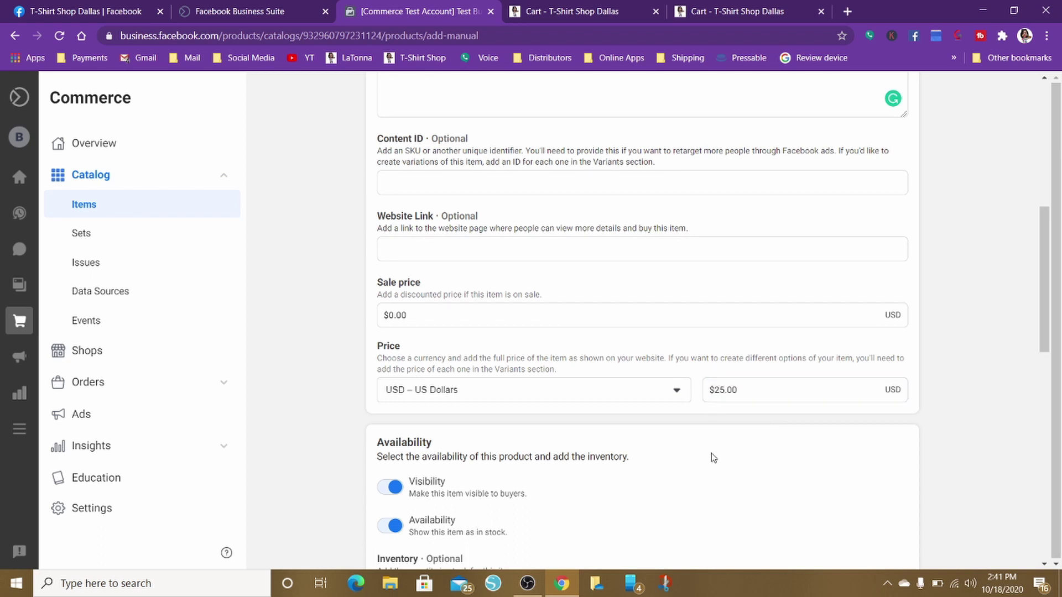
pyautogui.moveTo(408, 315); pyautogui.dragTo(337, 323)
pyautogui.write('19')
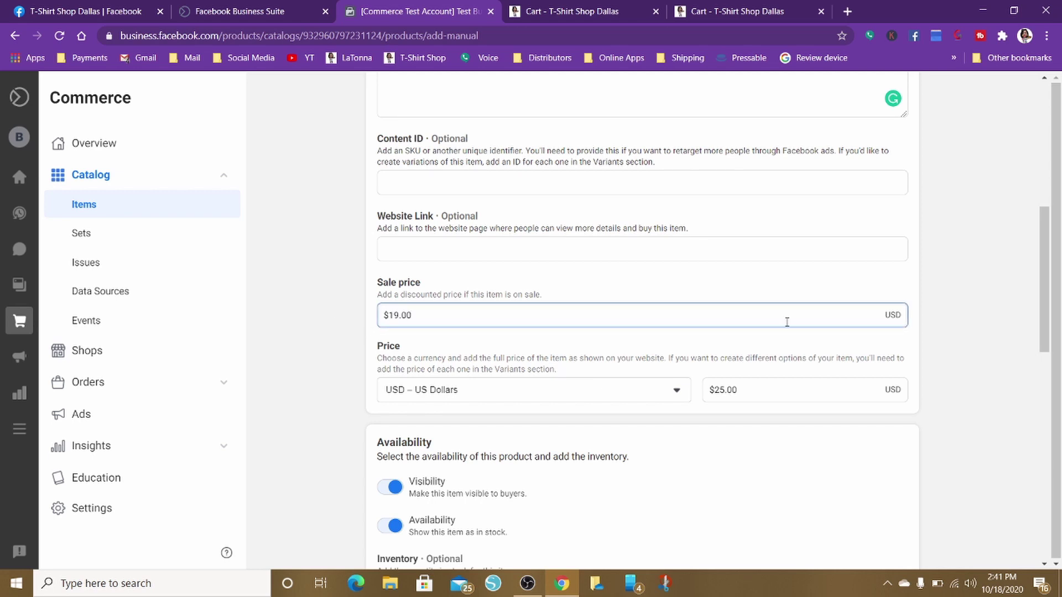
pyautogui.moveTo(1043, 296); pyautogui.dragTo(1045, 520)
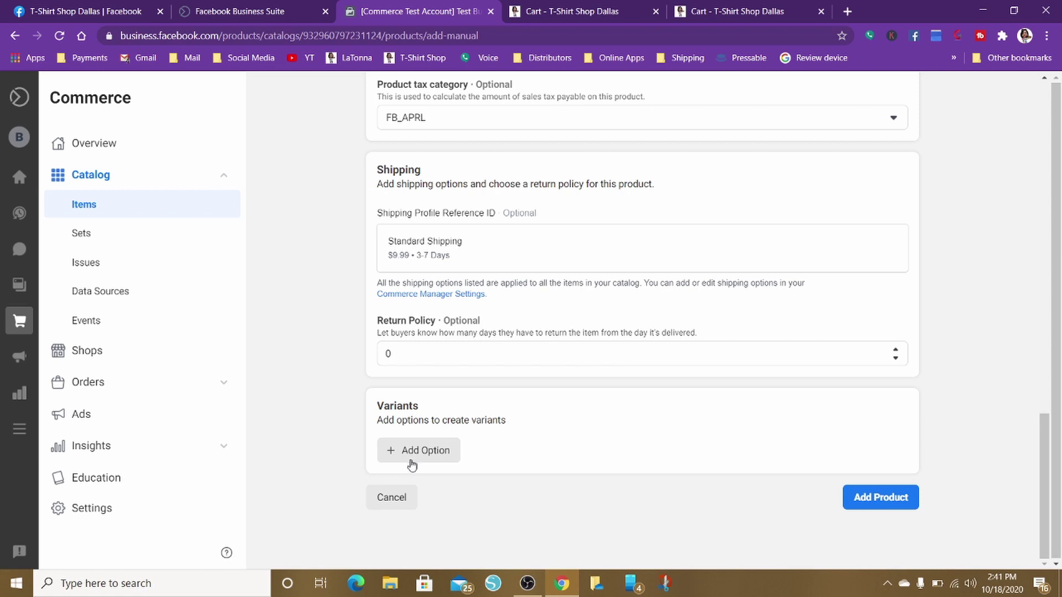
pyautogui.click(882, 500)
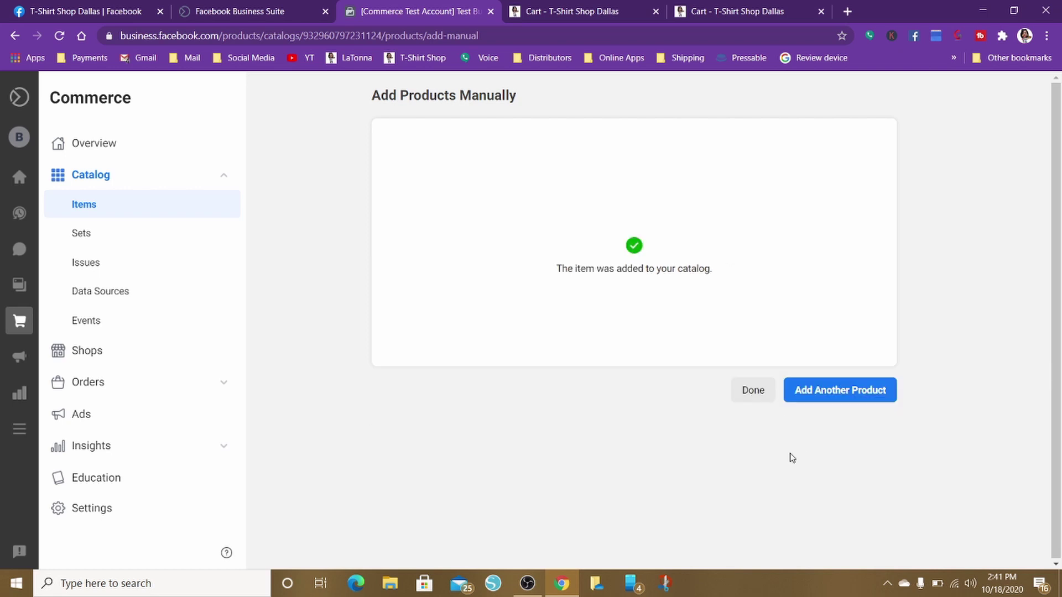
# Finish, review the Not Politically Motivated product details, then collapse the Catalog navigation
pyautogui.click(754, 390)
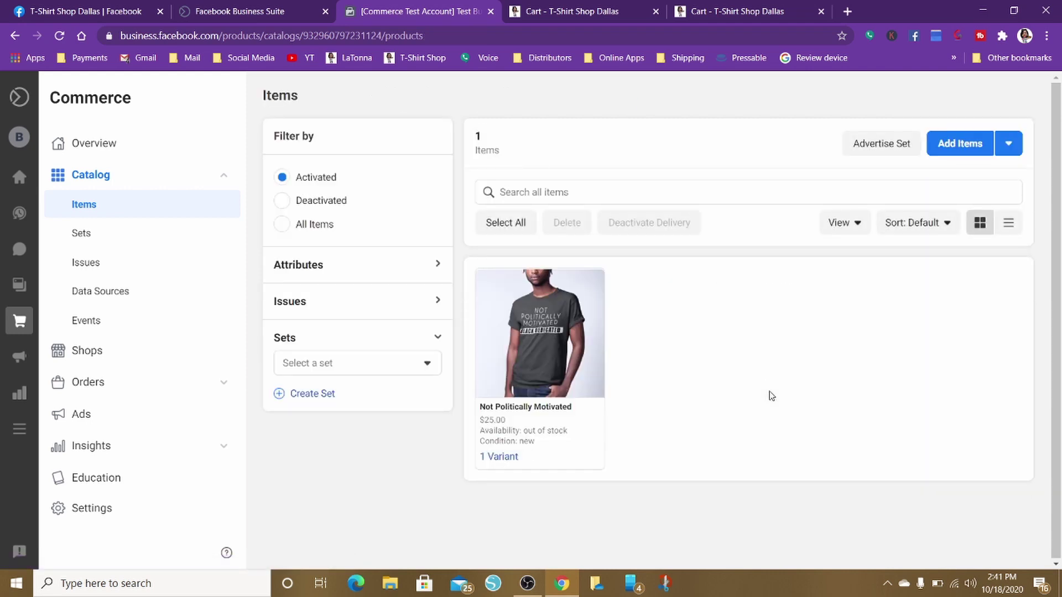
pyautogui.click(526, 333)
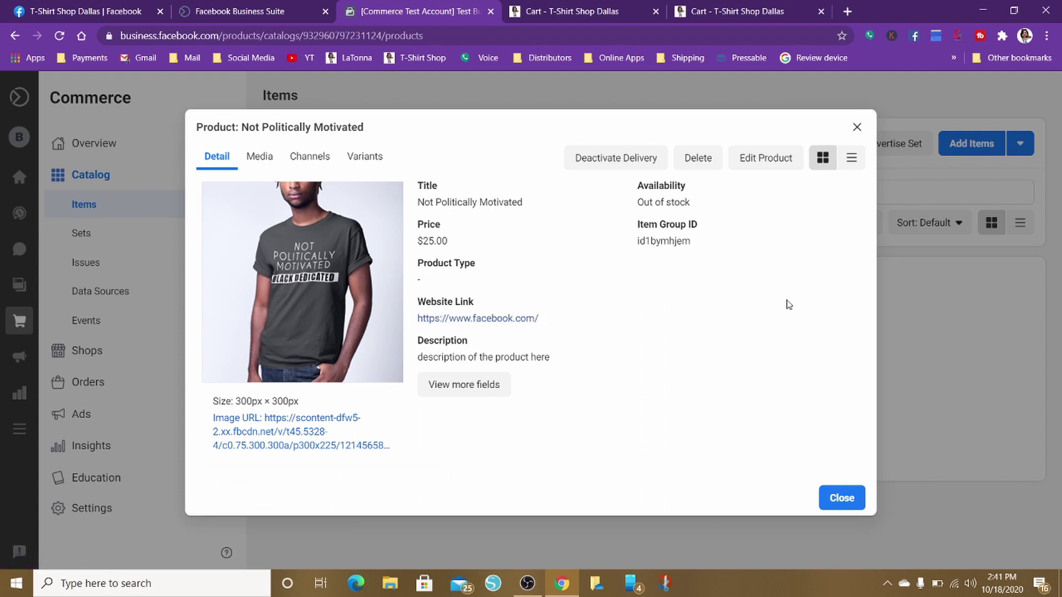
pyautogui.click(831, 498)
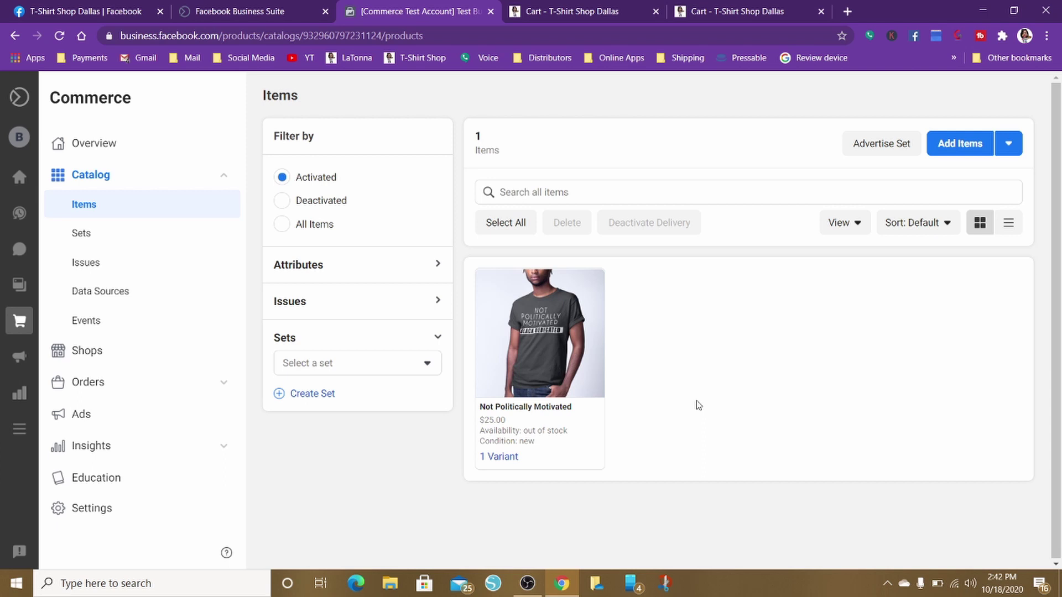
pyautogui.click(95, 183)
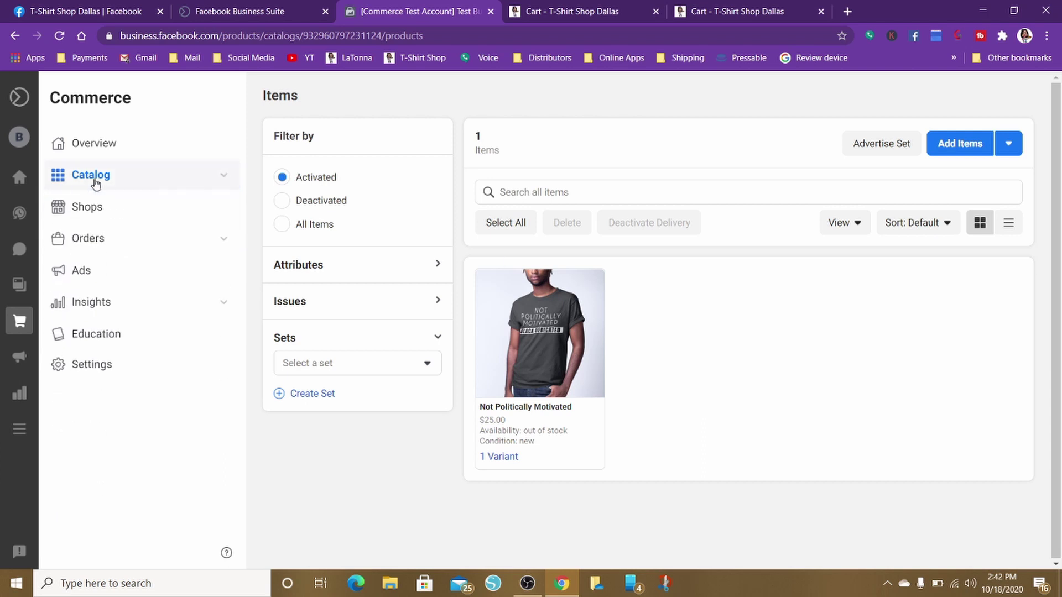
# Expand Catalog and adjust the item filters to show all items, not only activated ones
pyautogui.click(95, 183)
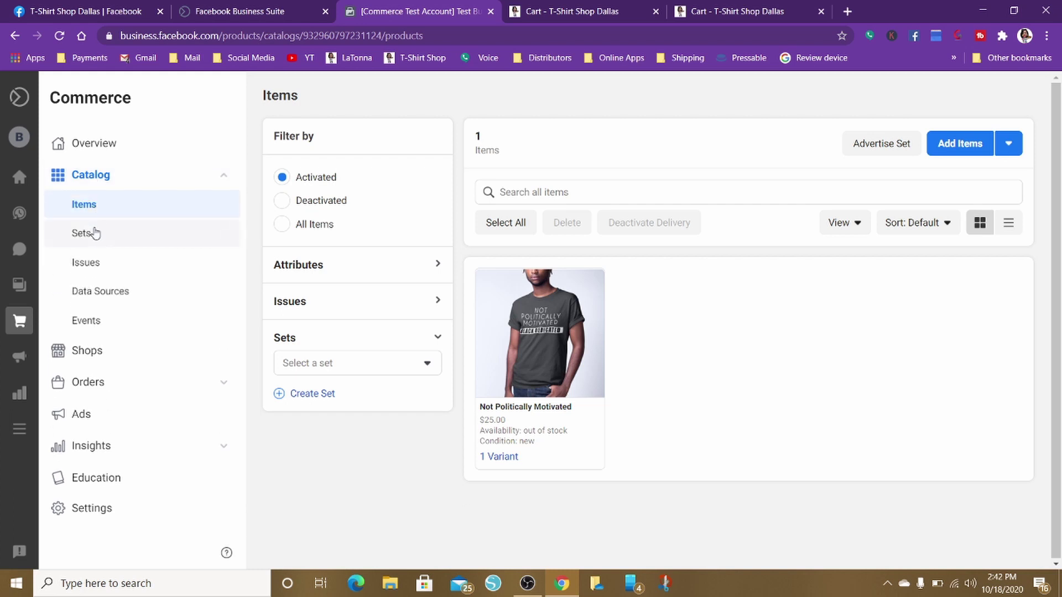
pyautogui.click(425, 365)
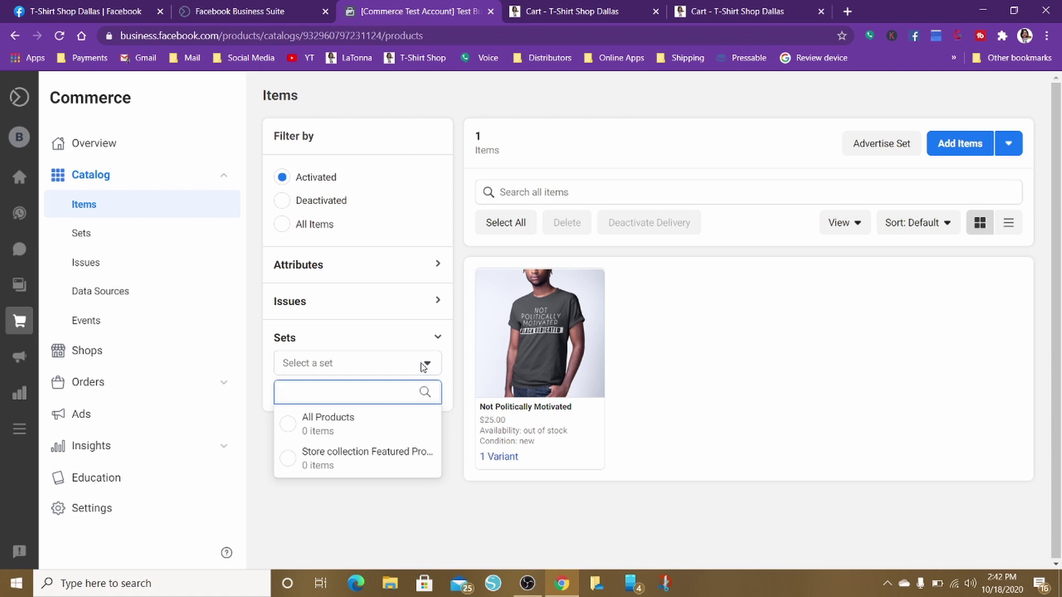
pyautogui.click(424, 368)
pyautogui.click(431, 273)
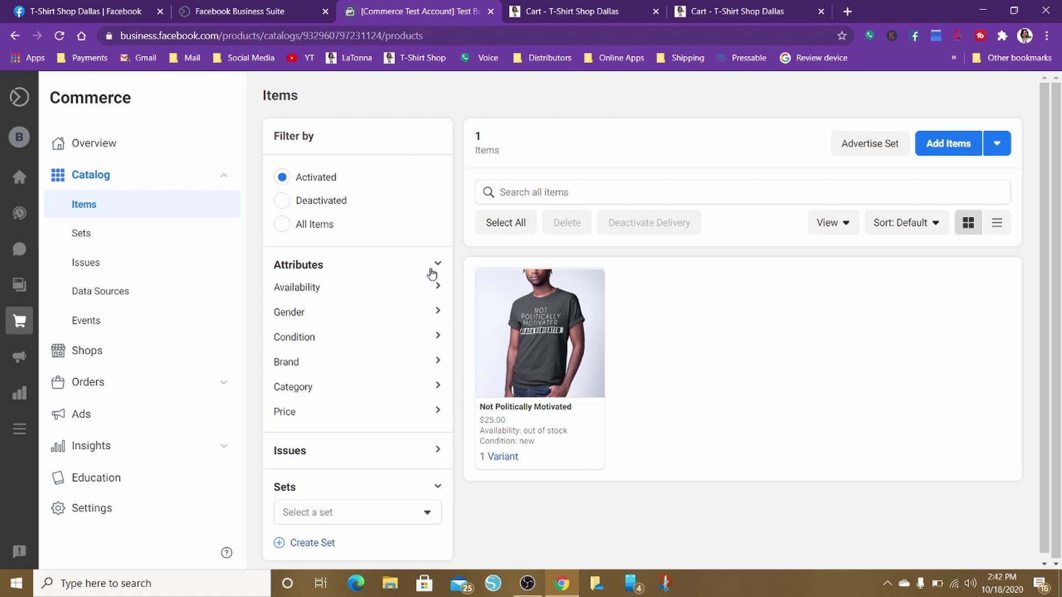
pyautogui.click(409, 393)
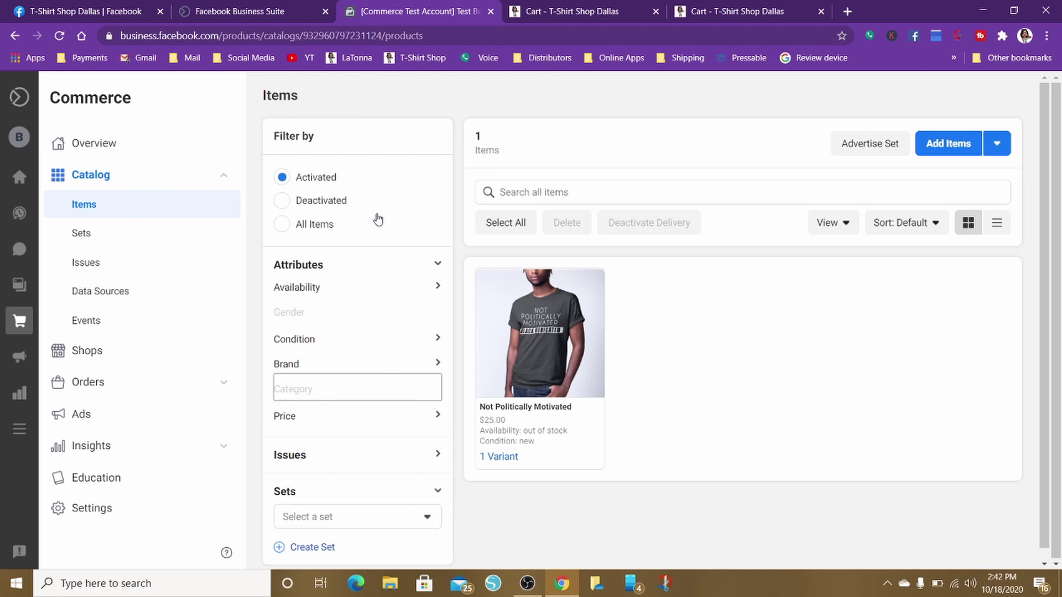
pyautogui.click(378, 221)
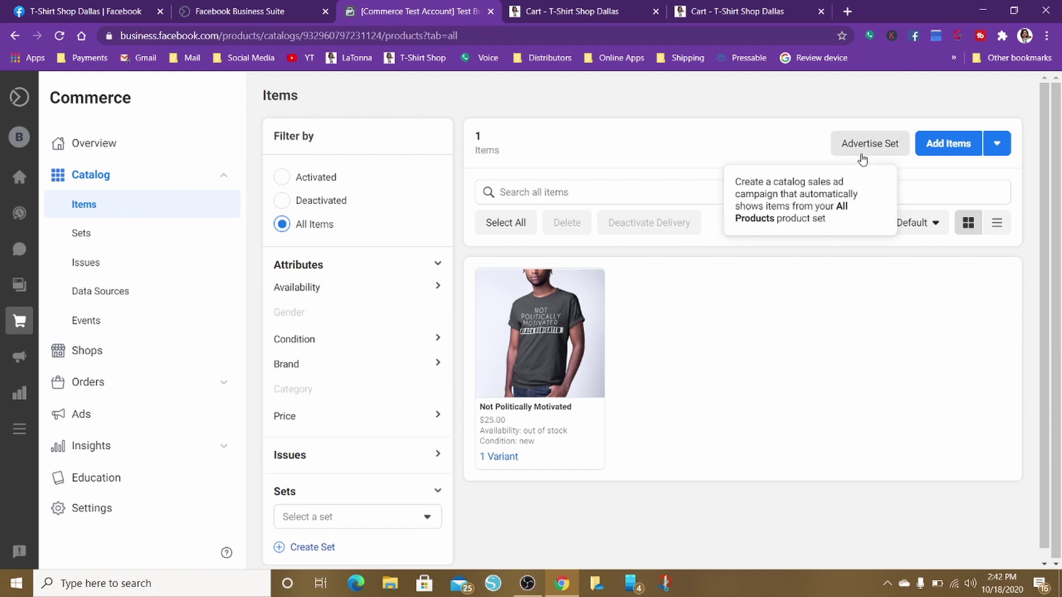
# Check the Add Items options, then go to the Shops list
pyautogui.click(1000, 150)
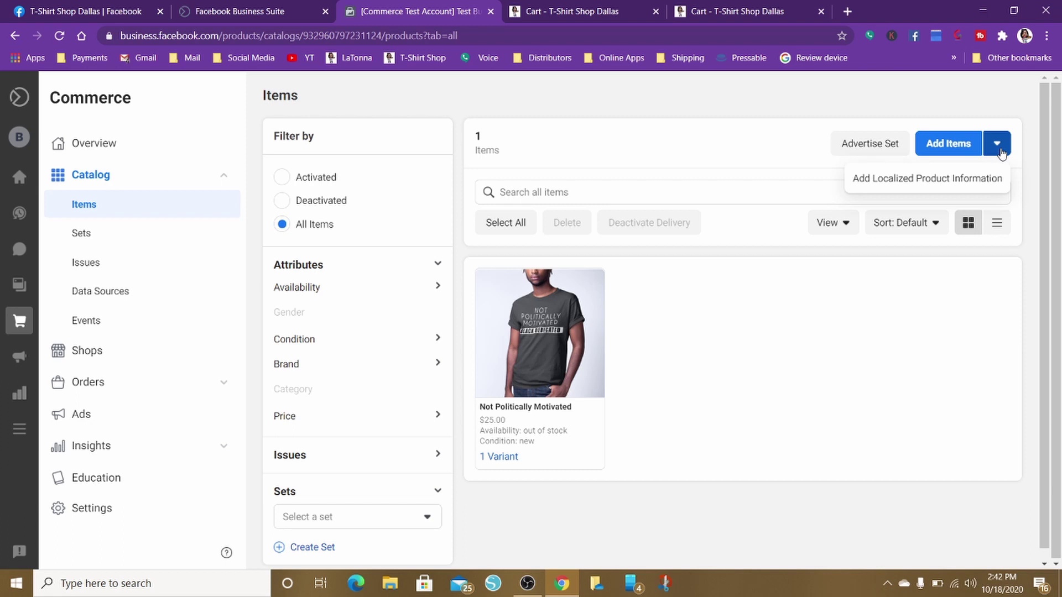
pyautogui.moveTo(595, 293)
pyautogui.click(82, 359)
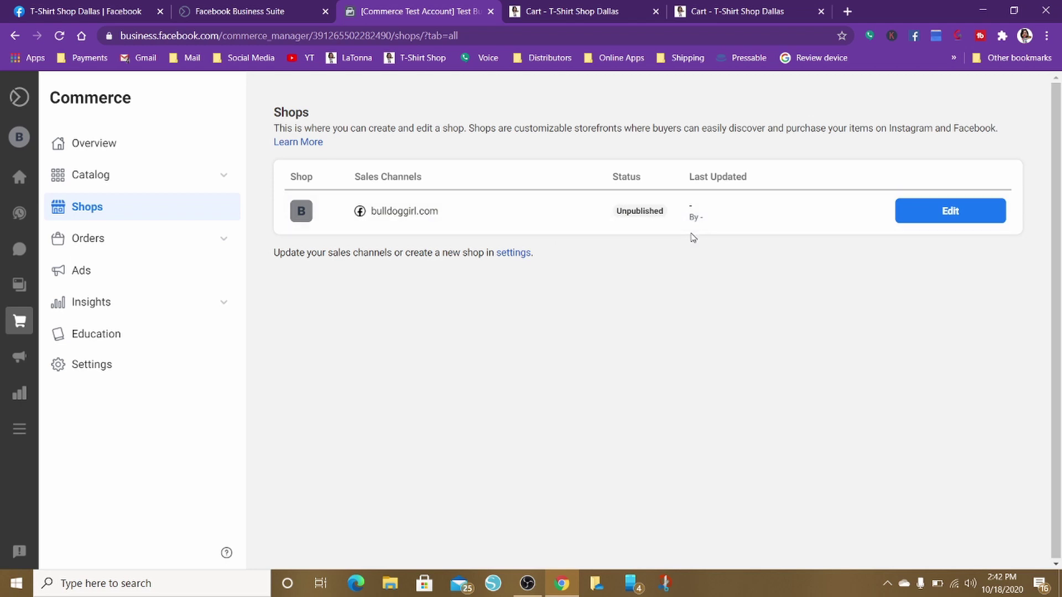
pyautogui.click(954, 216)
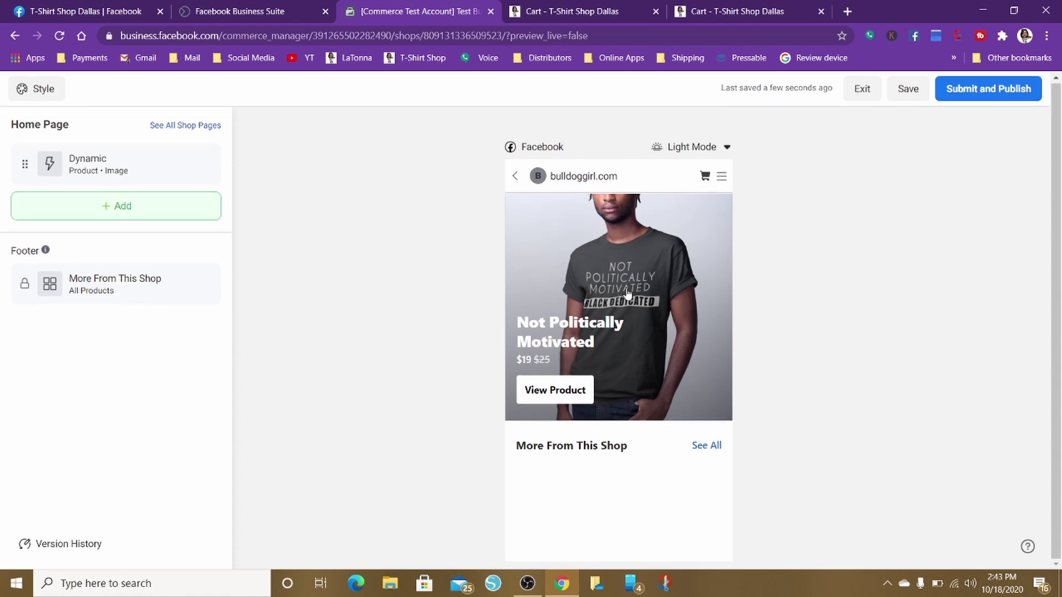
pyautogui.click(556, 390)
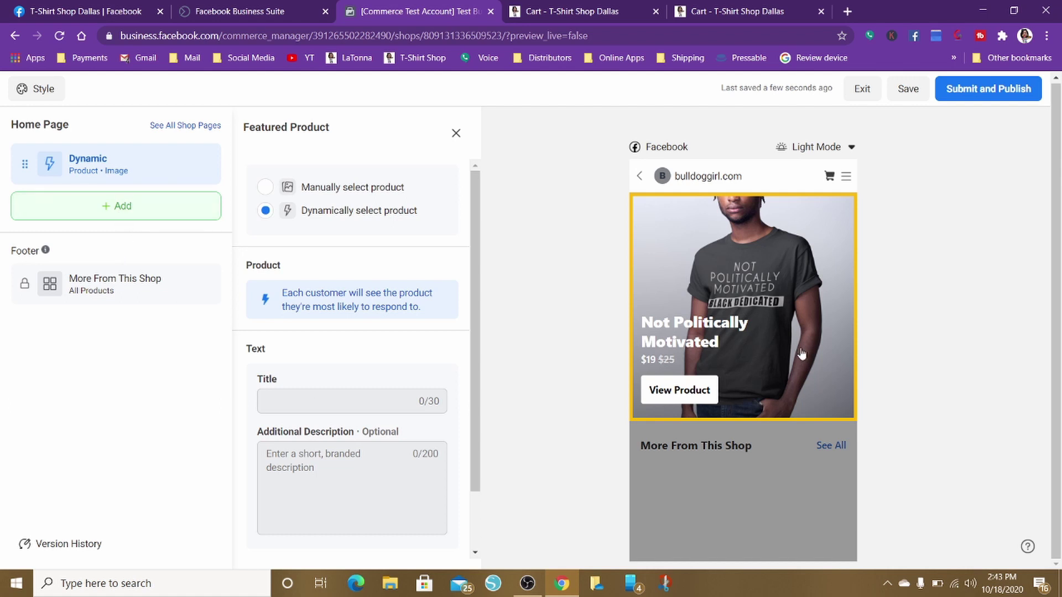
pyautogui.click(456, 134)
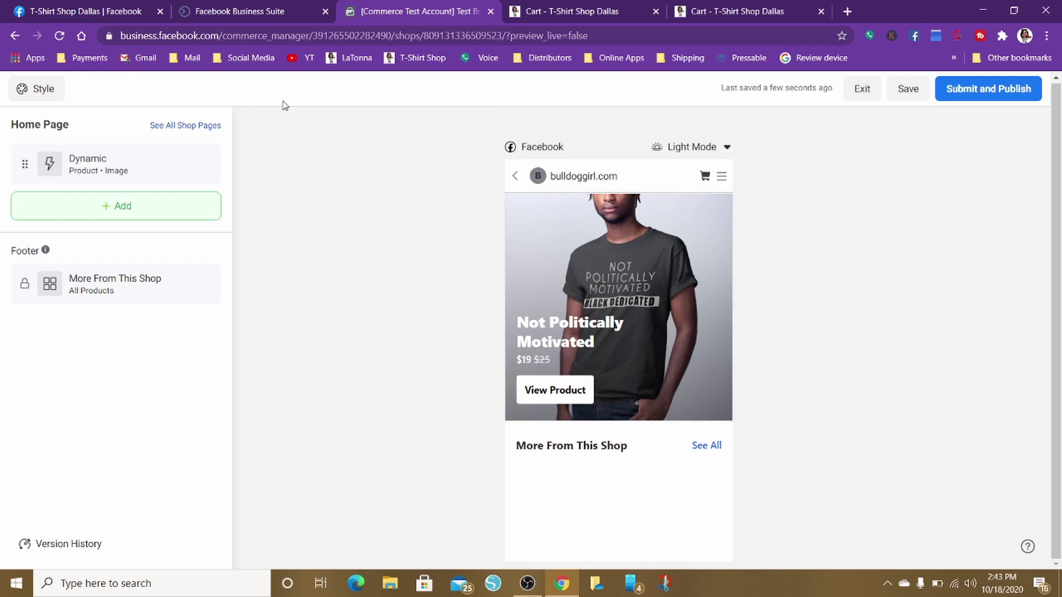
pyautogui.click(864, 88)
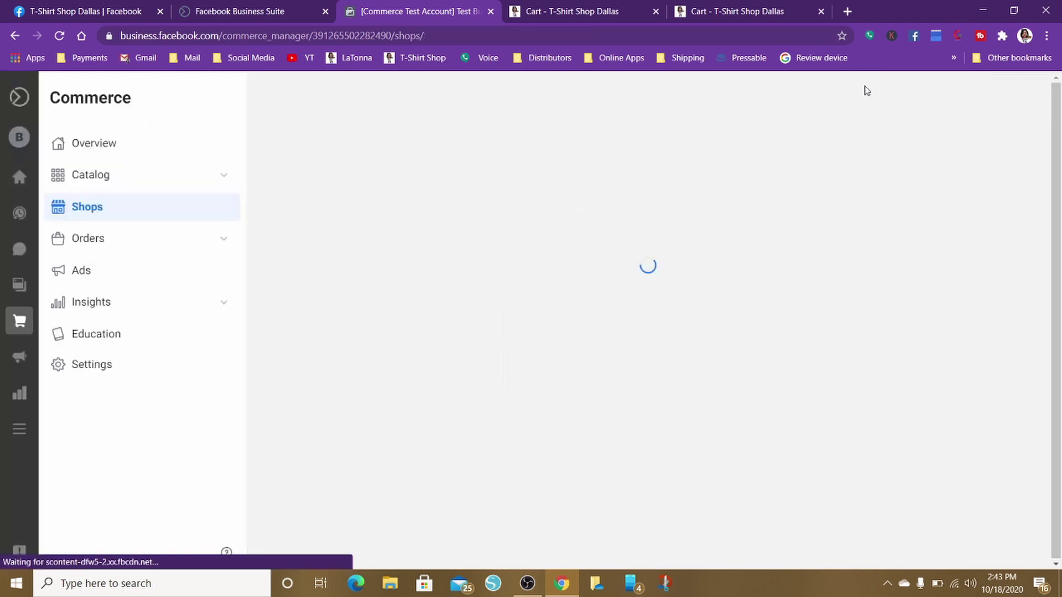
# Switch the account to the T-Shirt Shop Dallas page and go to its Commerce area
pyautogui.moveTo(17, 138)
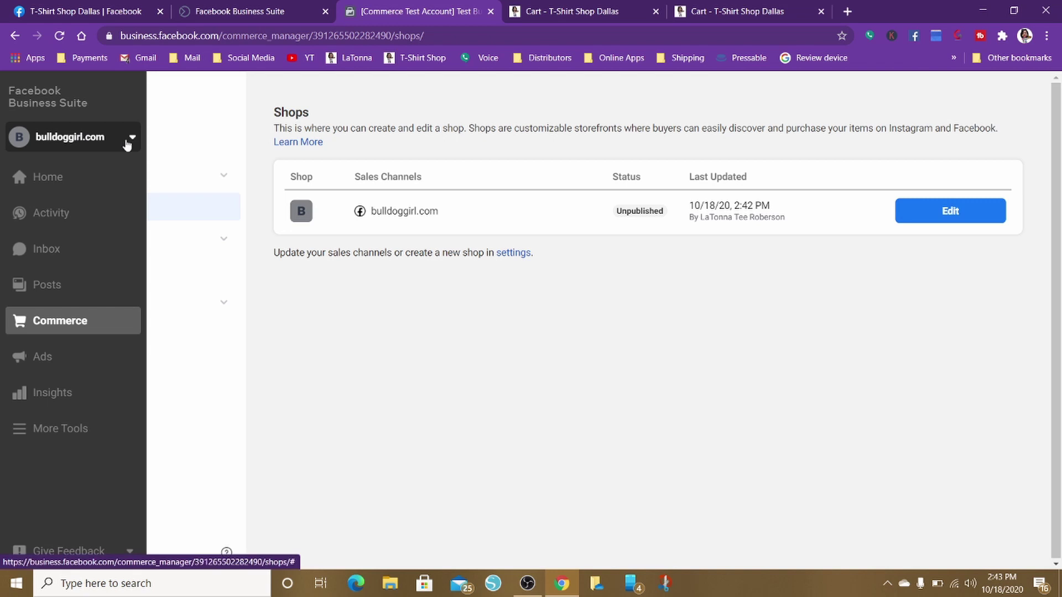
pyautogui.click(130, 138)
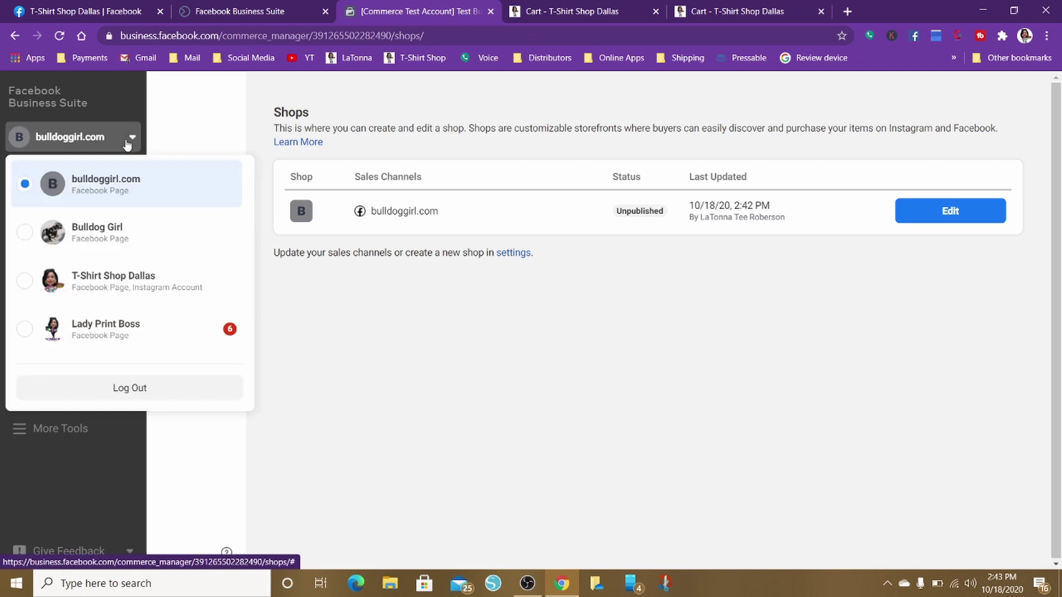
pyautogui.click(127, 295)
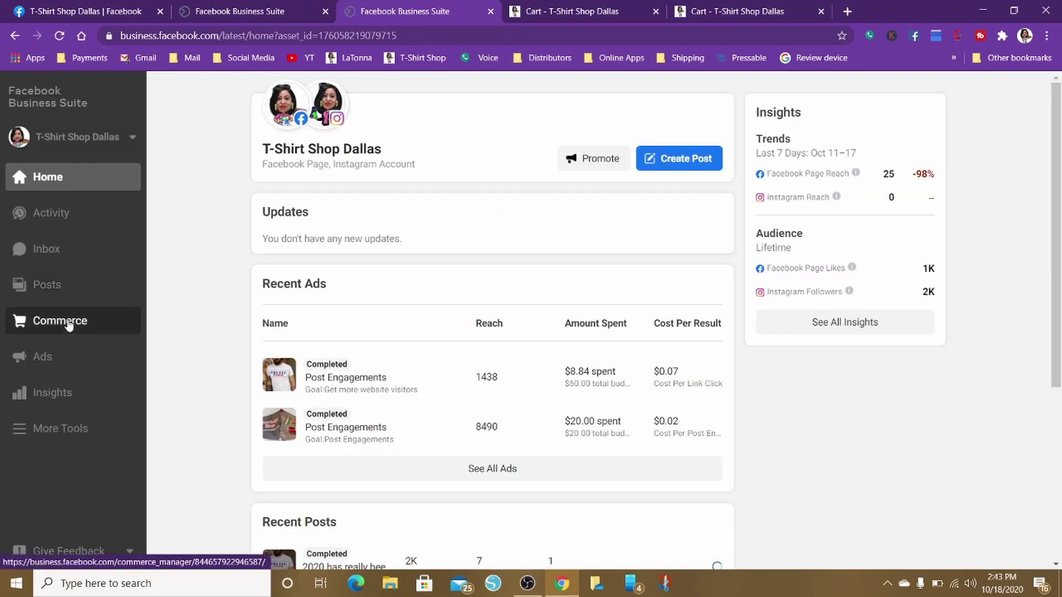
pyautogui.click(68, 323)
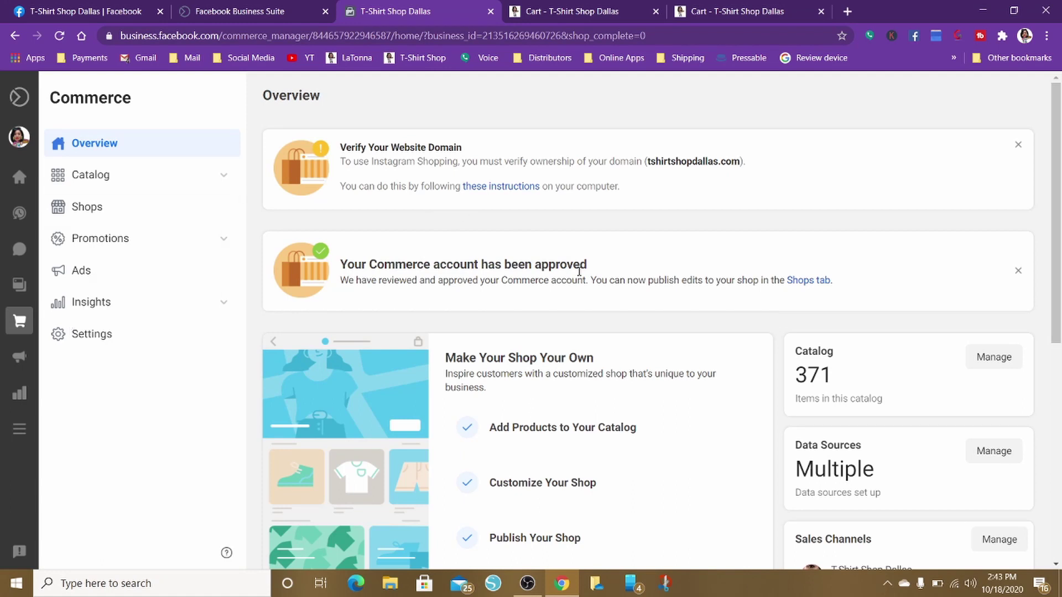
# Open the T-Shirt Shop Dallas catalog items and view the Birthday Girl/ Squad Tees product details
pyautogui.scroll(-8, 604, 298)
pyautogui.scroll(3, 604, 299)
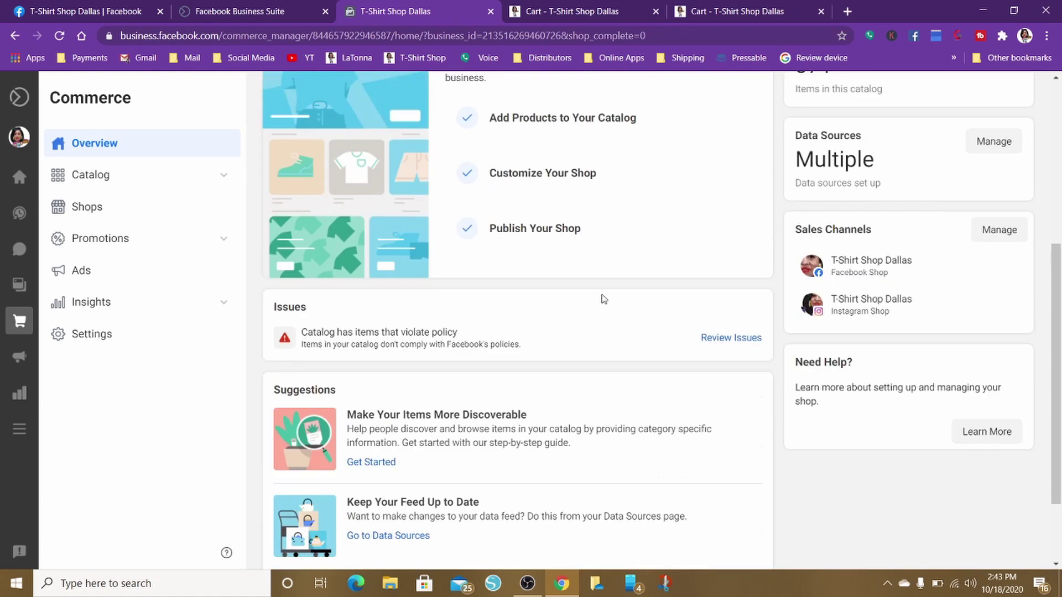
pyautogui.scroll(-3, 604, 298)
pyautogui.scroll(1, 604, 298)
pyautogui.scroll(4, 604, 298)
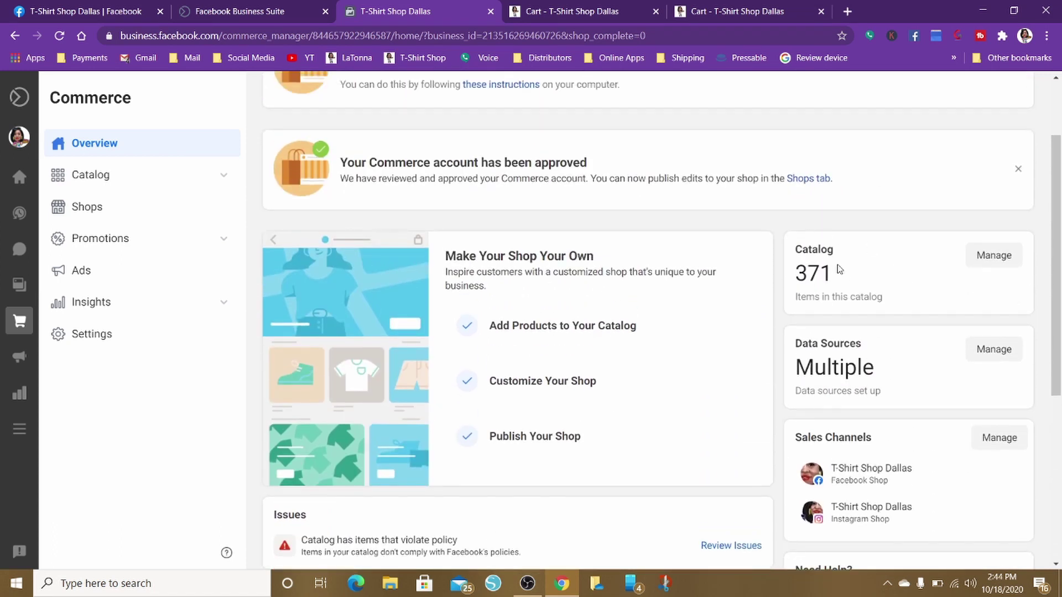
pyautogui.click(994, 257)
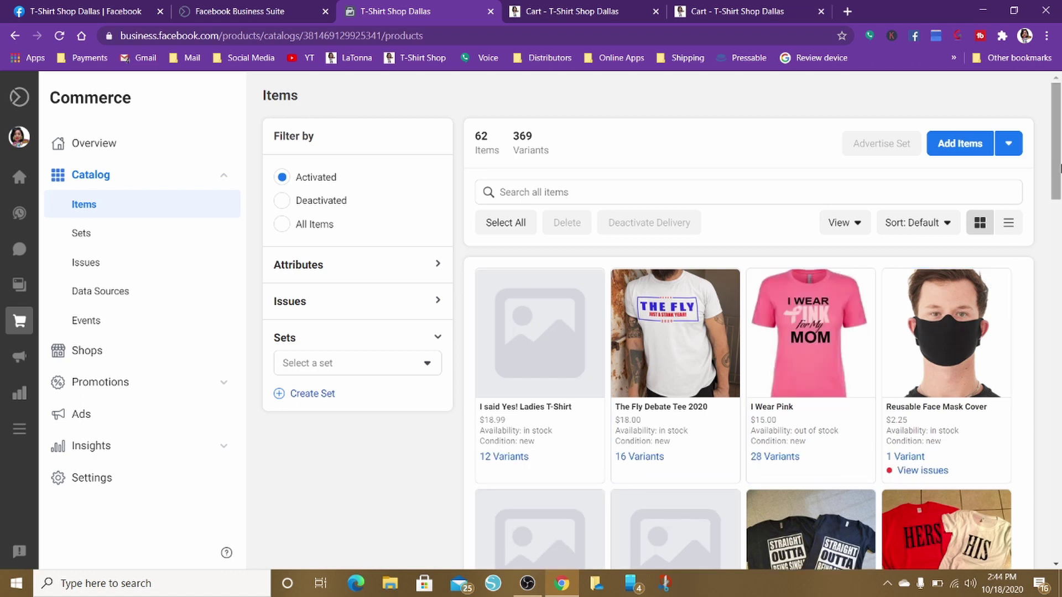
pyautogui.moveTo(1057, 169)
pyautogui.mouseDown()
pyautogui.moveTo(1059, 511)
pyautogui.moveTo(1059, 168)
pyautogui.mouseUp()
pyautogui.moveTo(1056, 130); pyautogui.dragTo(1060, 310)
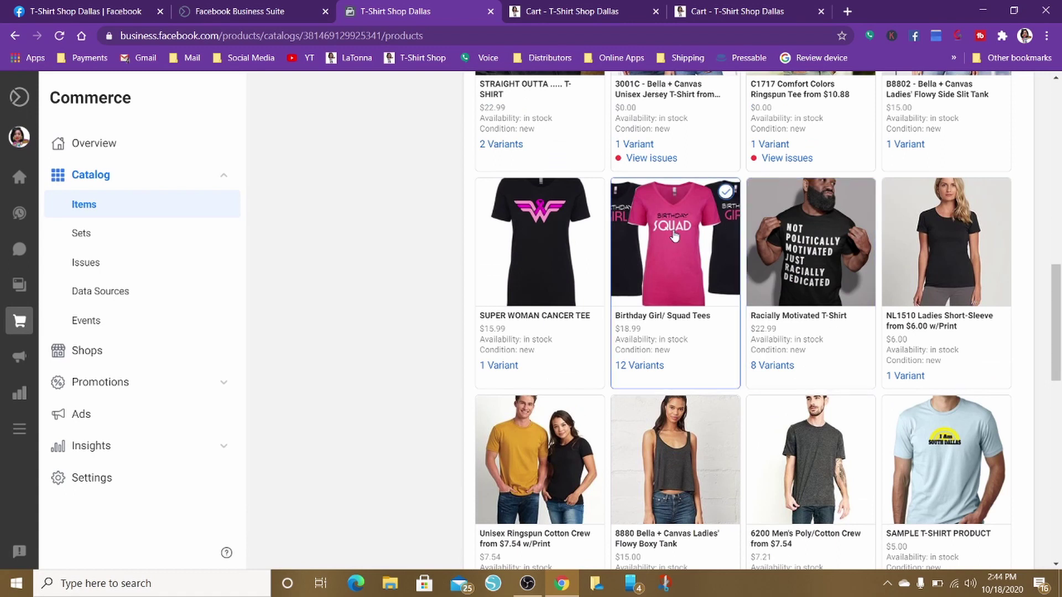
pyautogui.click(674, 237)
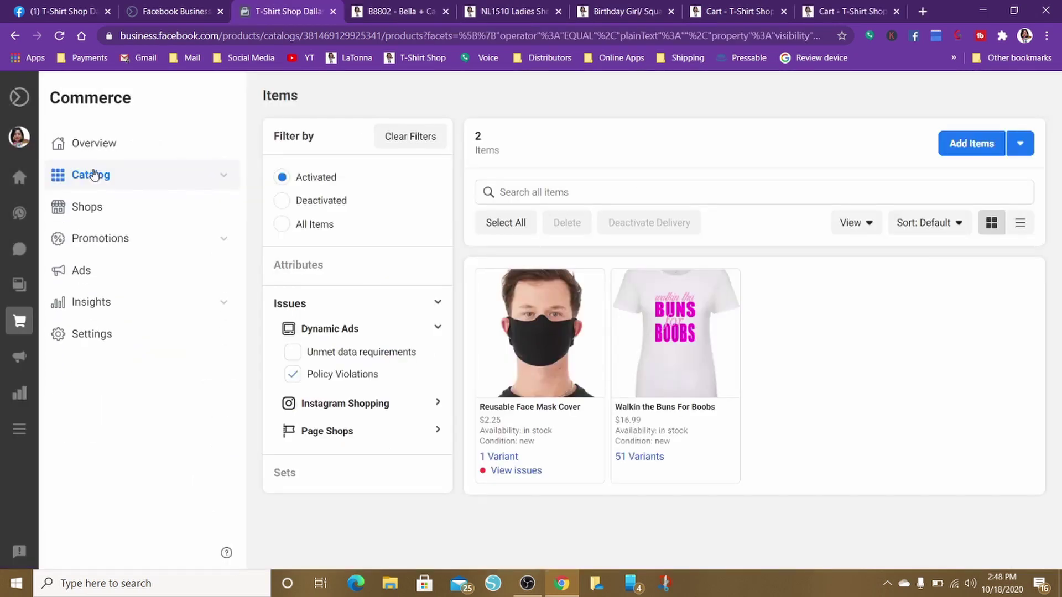
pyautogui.click(93, 179)
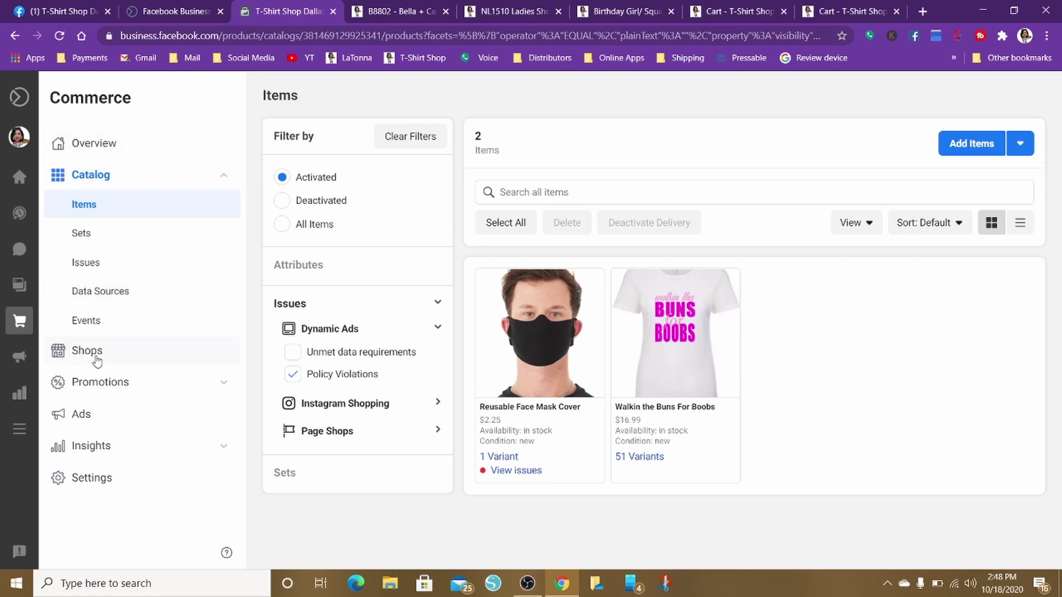
# From Shops, open the live T-Shirt Shop Dallas Facebook shop via View Live Shop
pyautogui.click(87, 351)
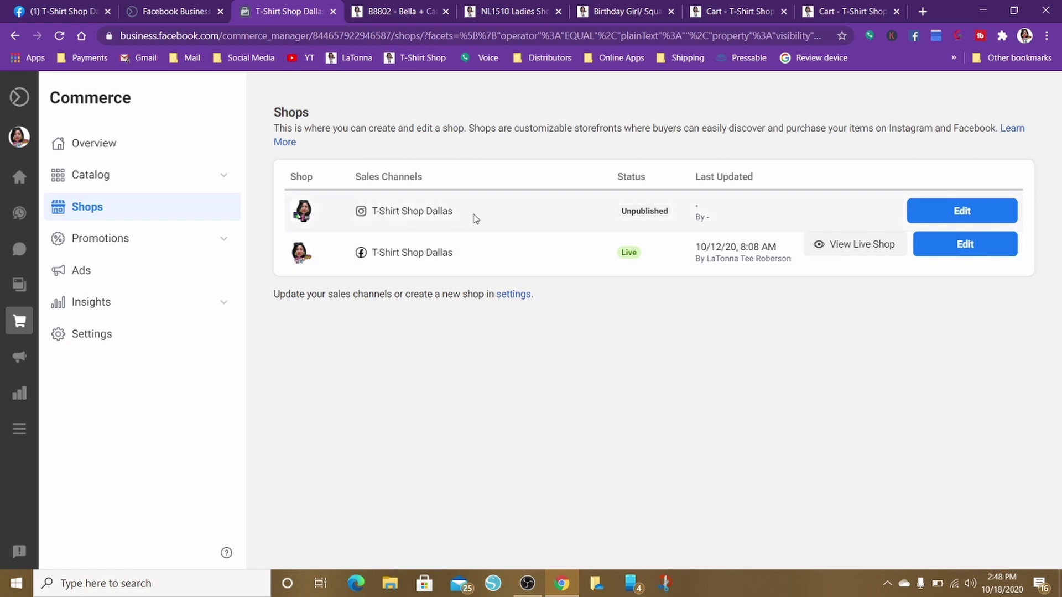
pyautogui.click(837, 244)
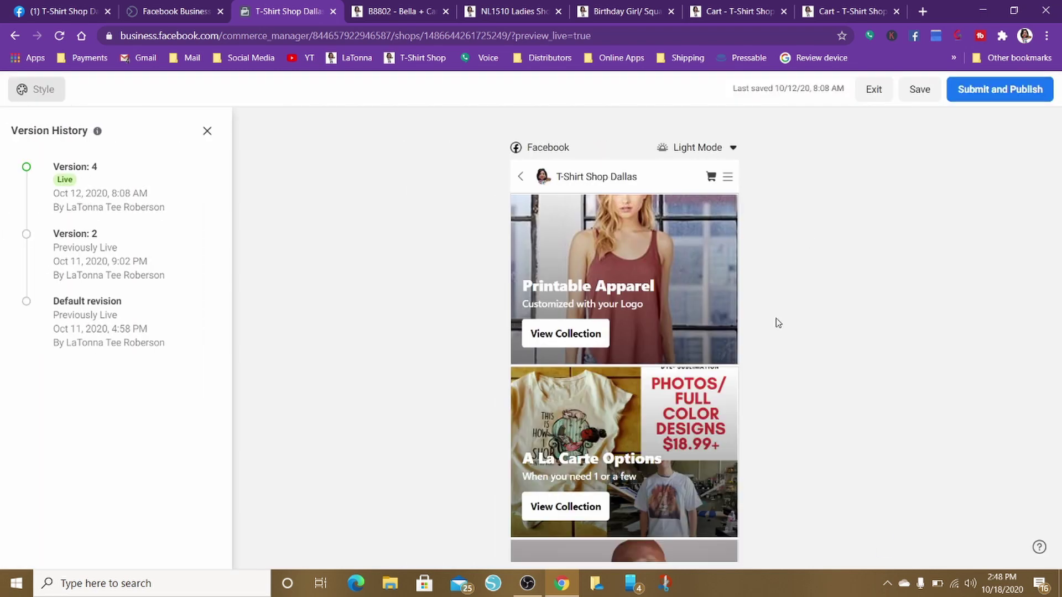
# Close Version History, select the Printable Apparel section, and list all shop pages
pyautogui.click(557, 336)
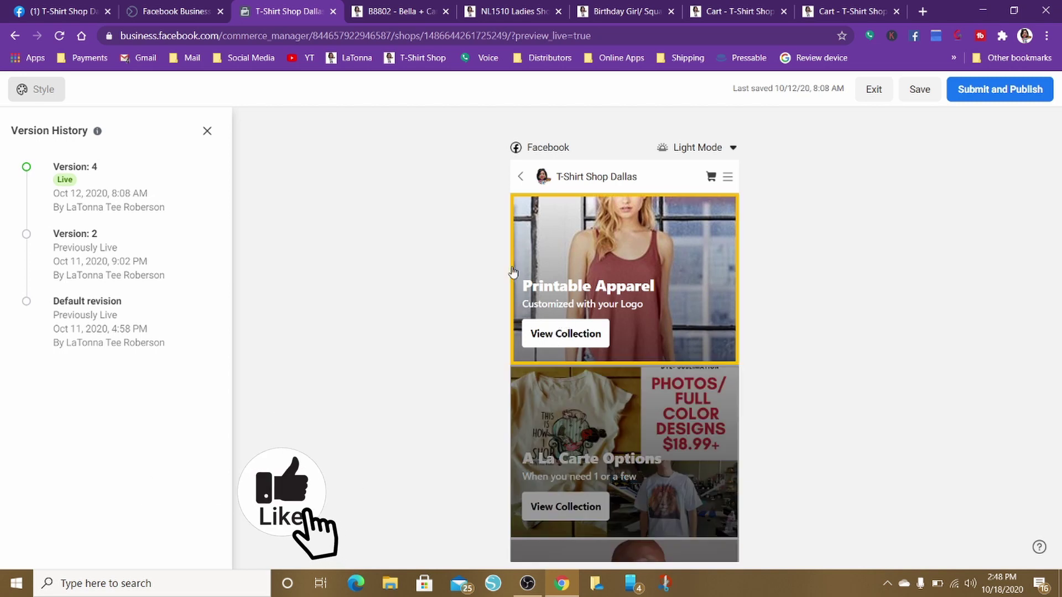
pyautogui.click(208, 133)
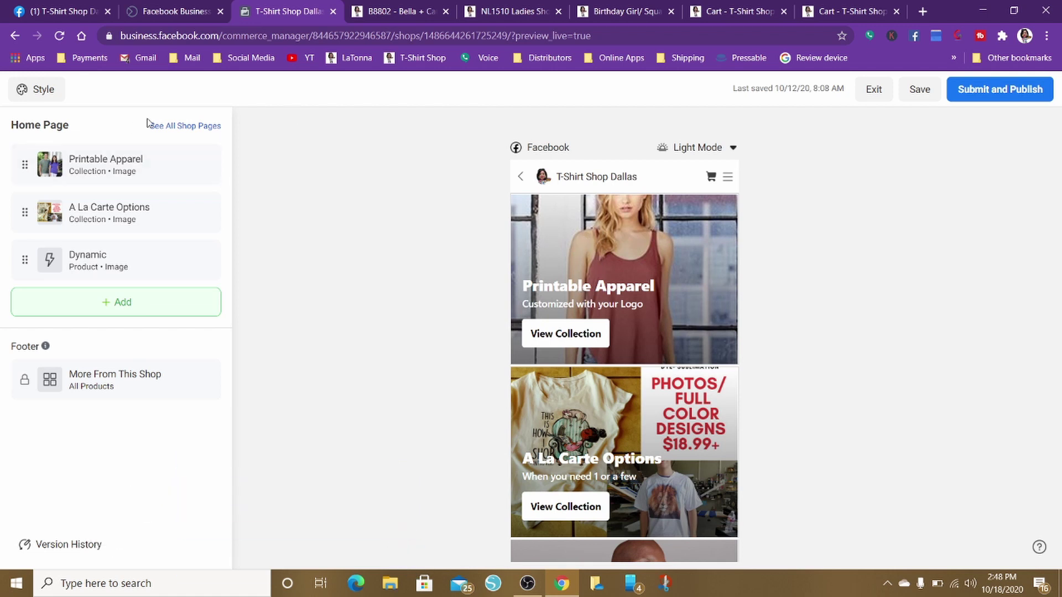
pyautogui.click(82, 161)
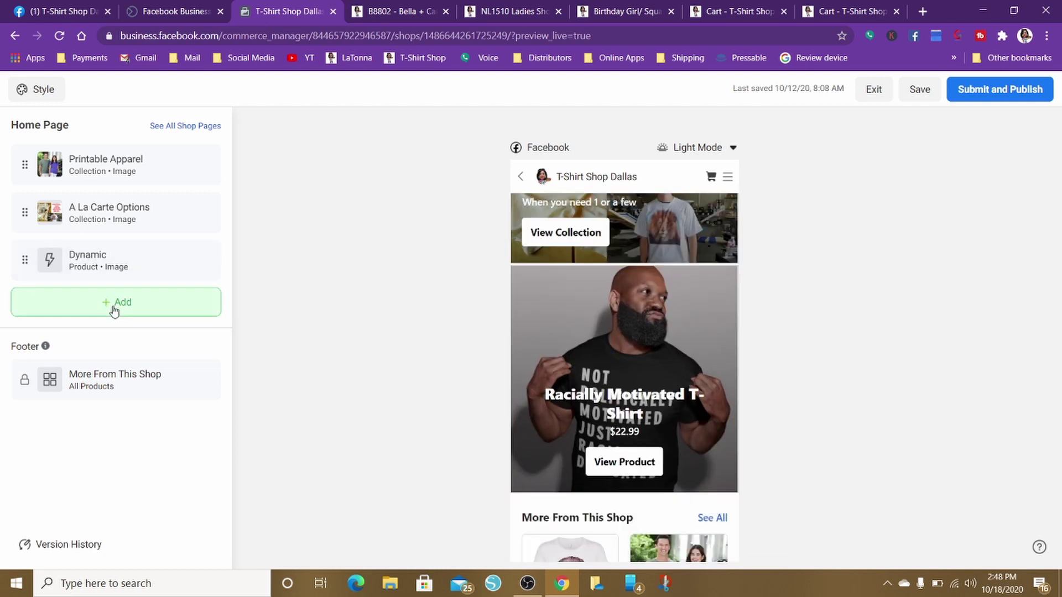
pyautogui.scroll(-5, 651, 354)
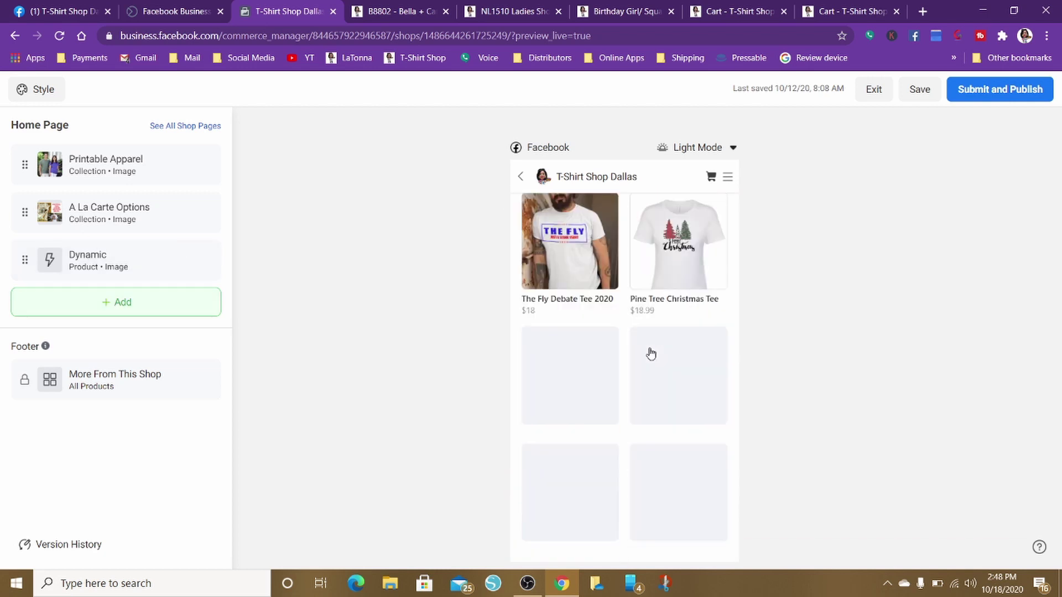
pyautogui.scroll(10, 651, 354)
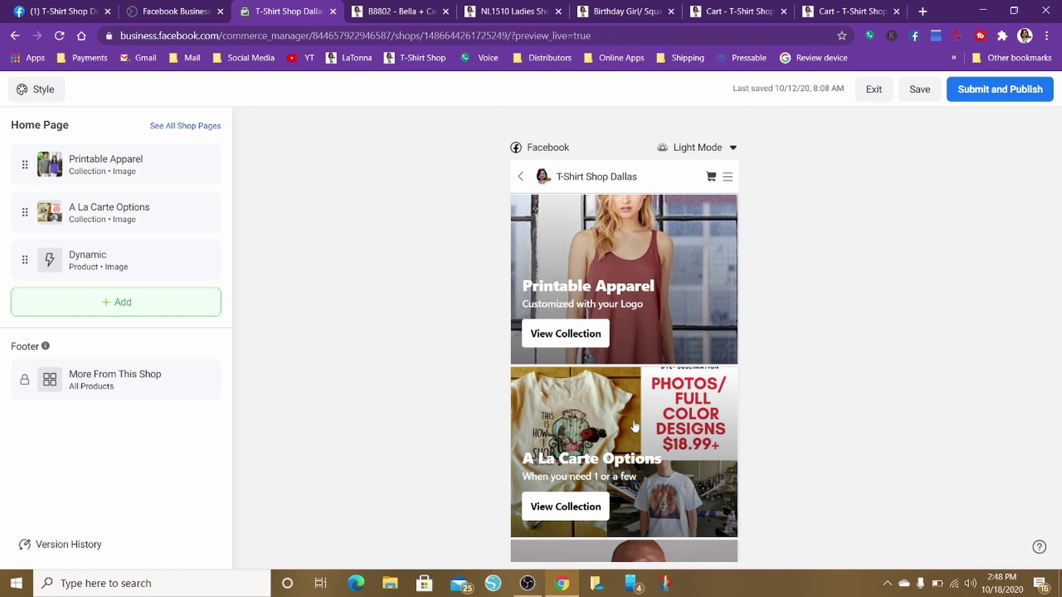
pyautogui.scroll(-3, 634, 426)
pyautogui.scroll(3, 597, 360)
pyautogui.click(191, 126)
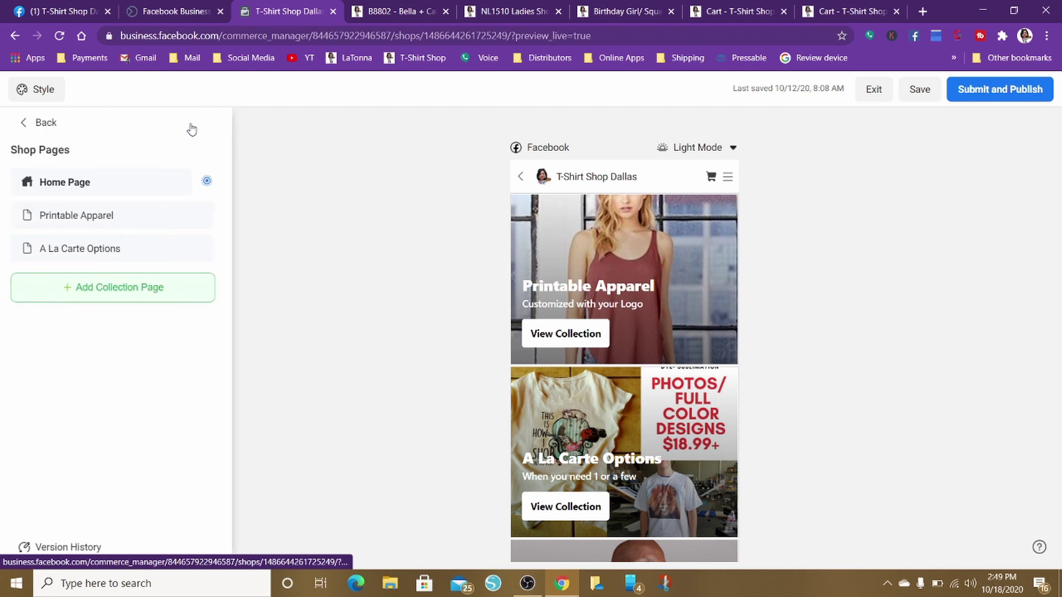
# Open the Printable Apparel page, view its Collection Header settings, then exit the editor
pyautogui.click(72, 185)
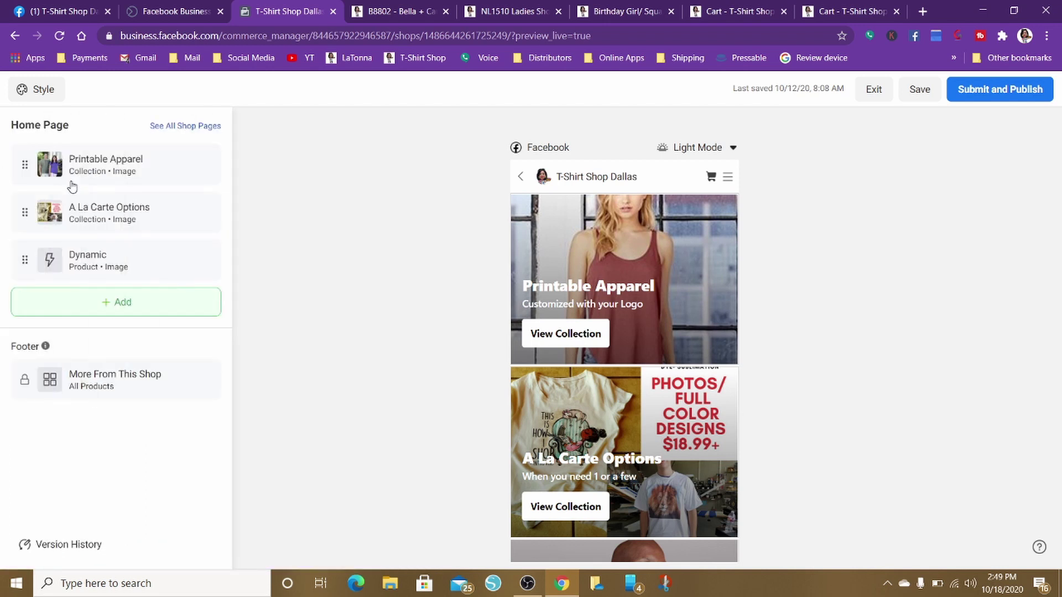
pyautogui.click(167, 132)
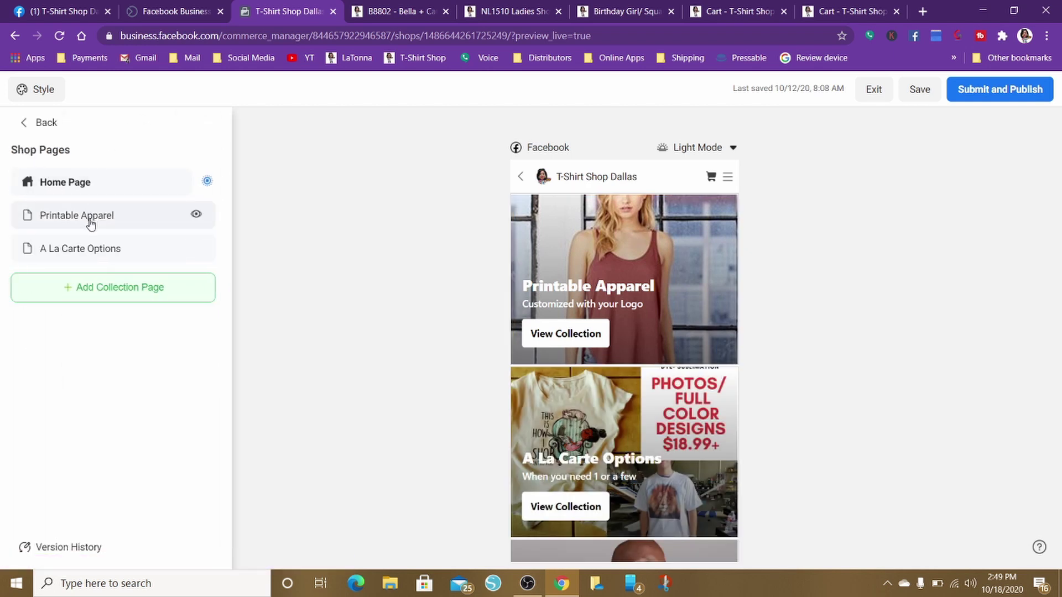
pyautogui.click(91, 224)
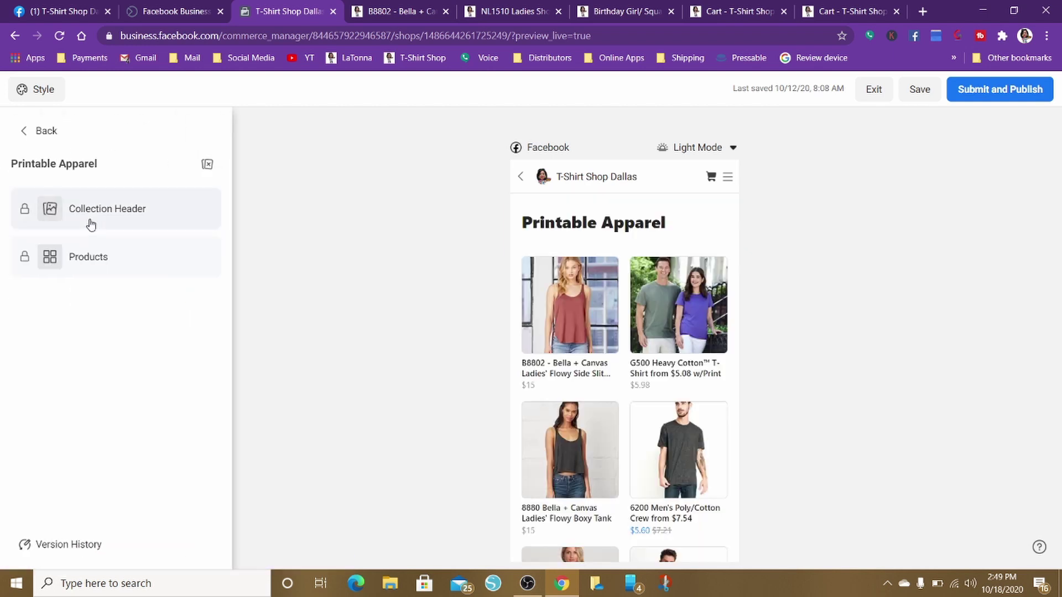
pyautogui.scroll(-5, 673, 358)
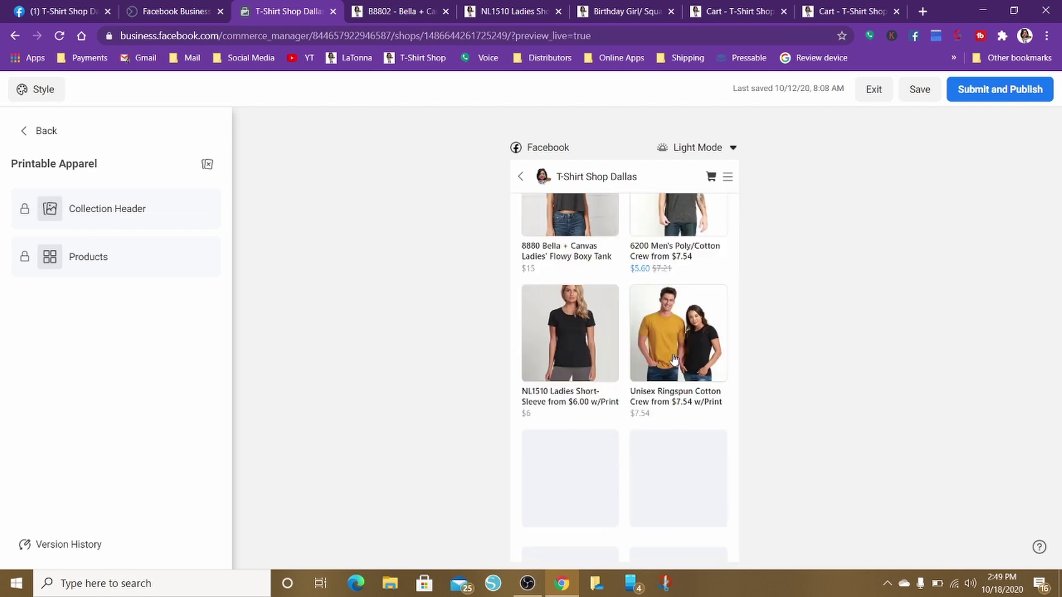
pyautogui.scroll(6, 673, 358)
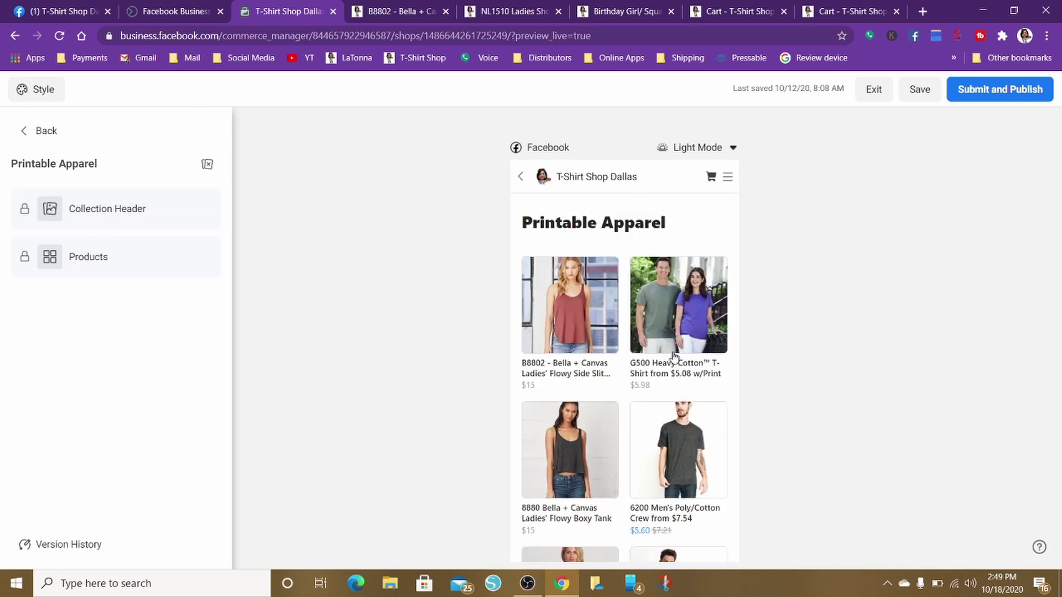
pyautogui.click(591, 228)
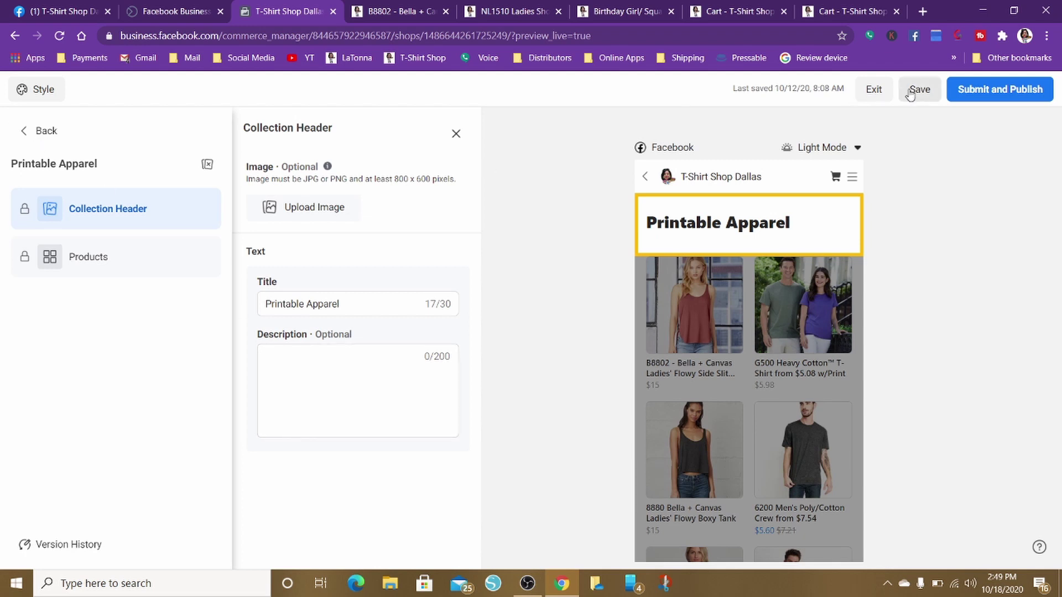
pyautogui.click(875, 90)
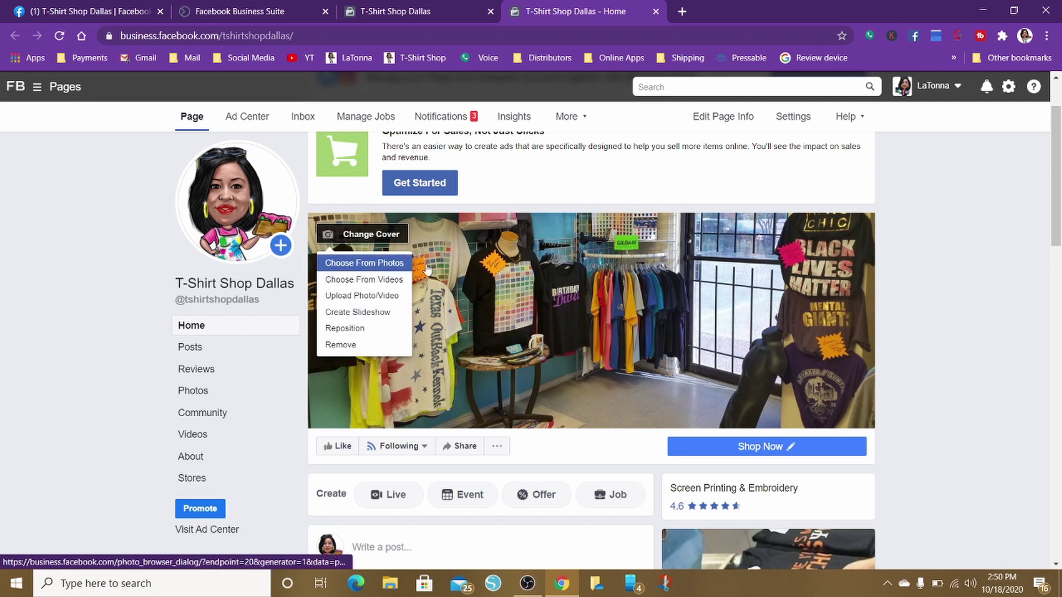
# Open the store cover photo and tag the Black Lives Matter shirt as the Black Lives Matter Tee ($20.99)
pyautogui.click(689, 312)
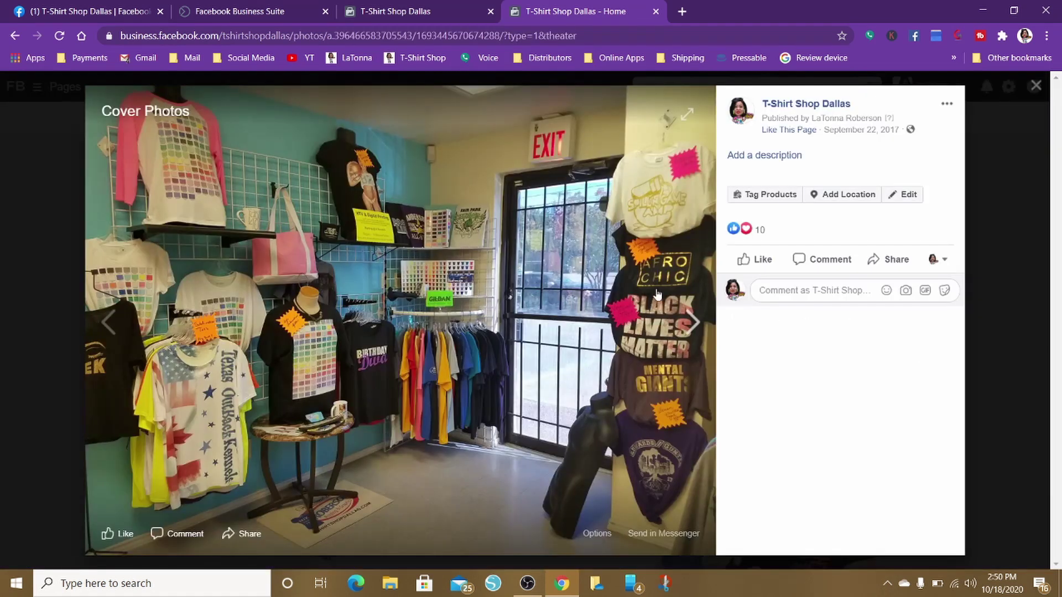
pyautogui.click(758, 195)
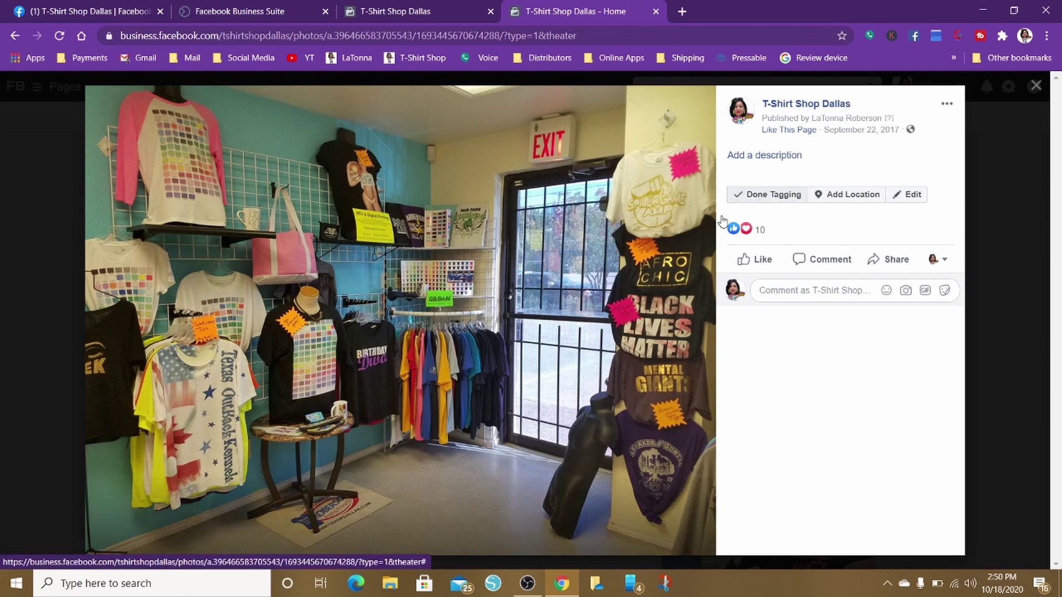
pyautogui.click(663, 334)
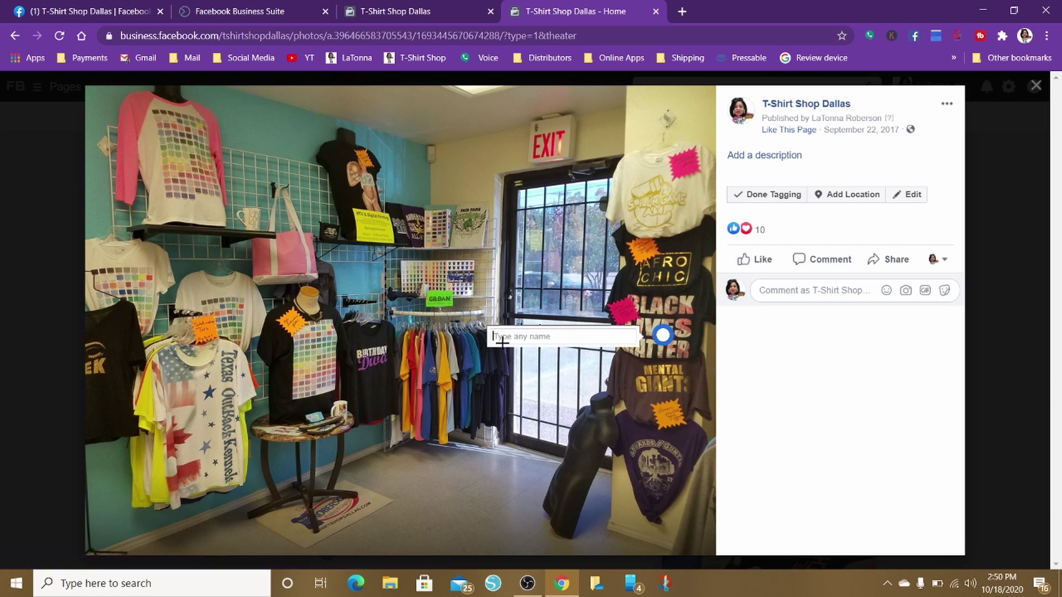
pyautogui.write('bla')
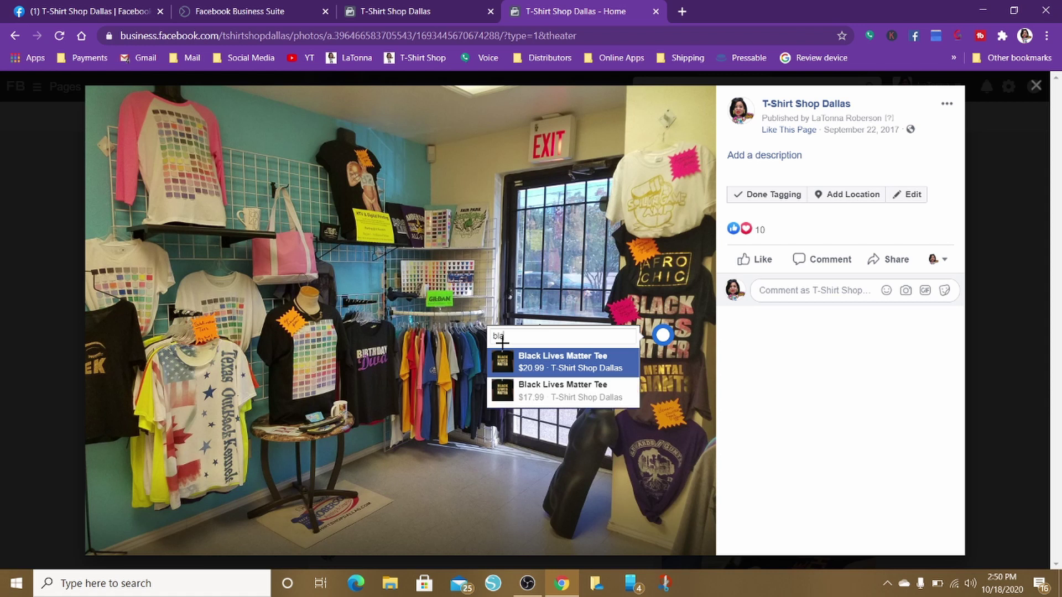
pyautogui.click(537, 362)
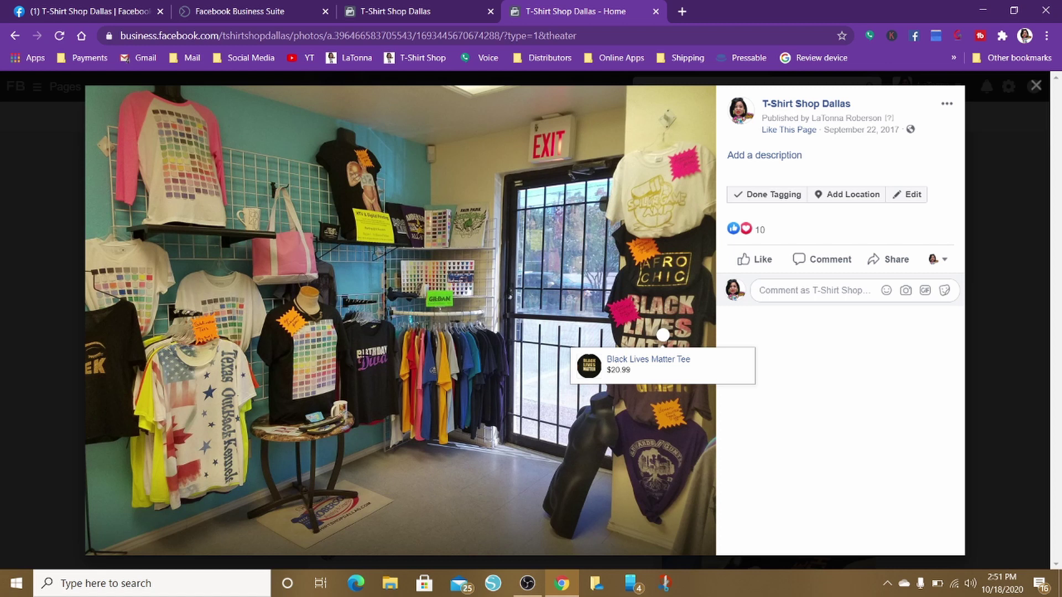
# Tag the black birthday shirt in the middle as the Birthday Diva/Queen T-Shirt ($19.99)
pyautogui.click(364, 355)
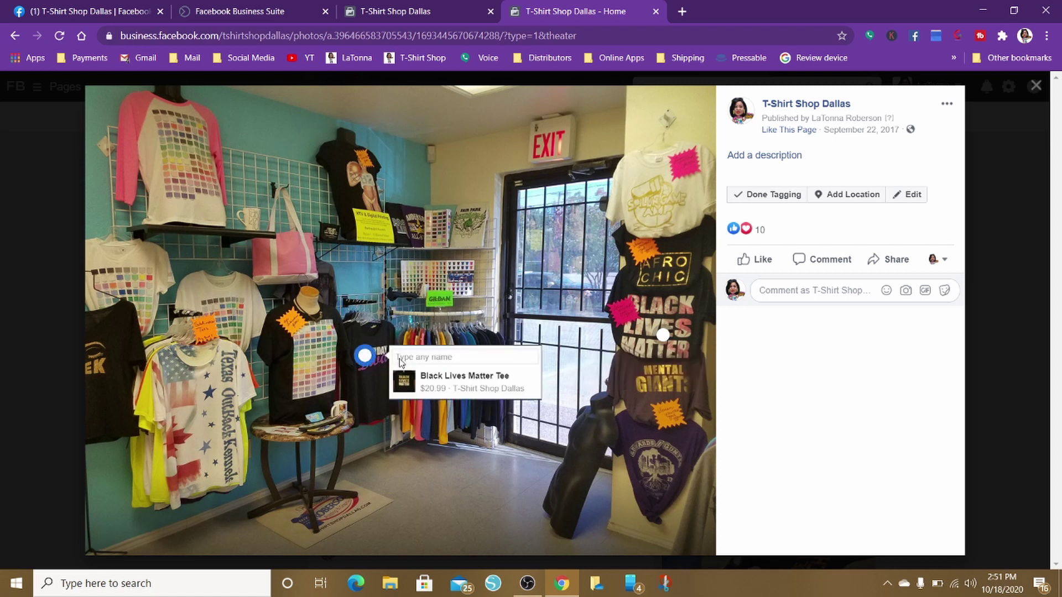
pyautogui.write('birthday')
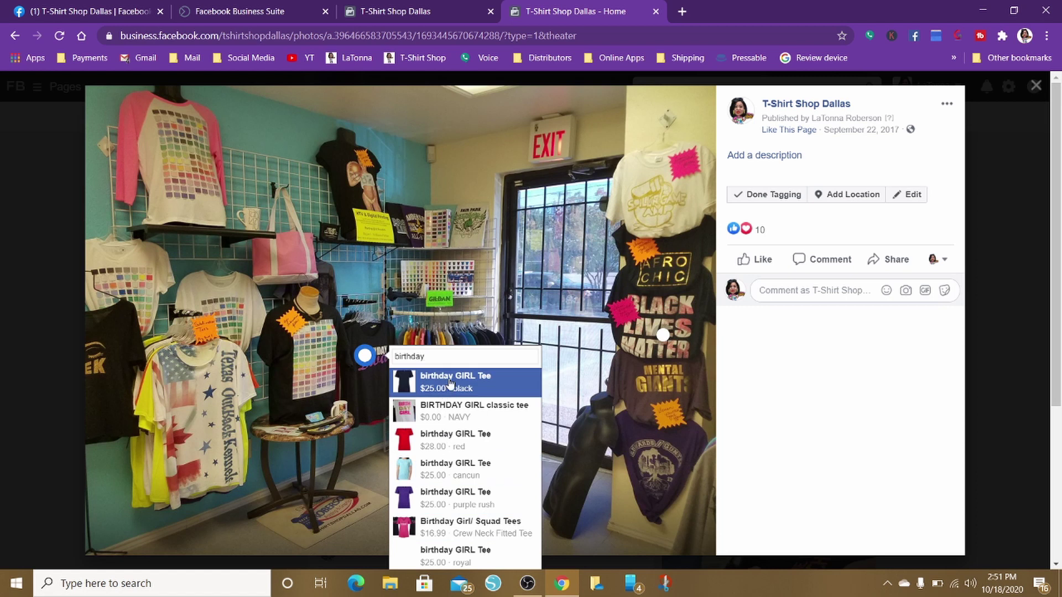
pyautogui.write('d')
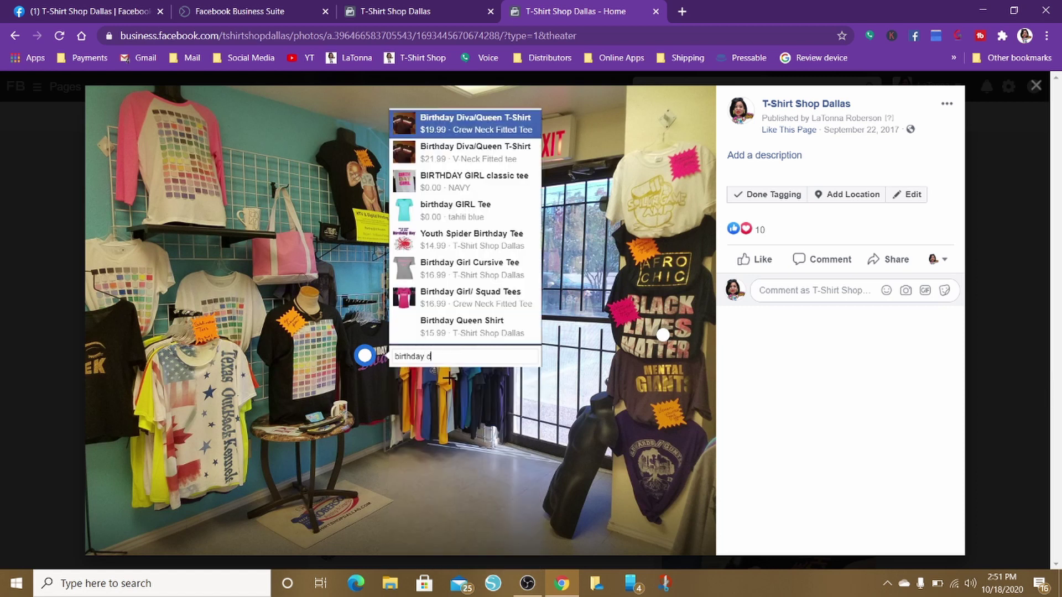
pyautogui.click(446, 129)
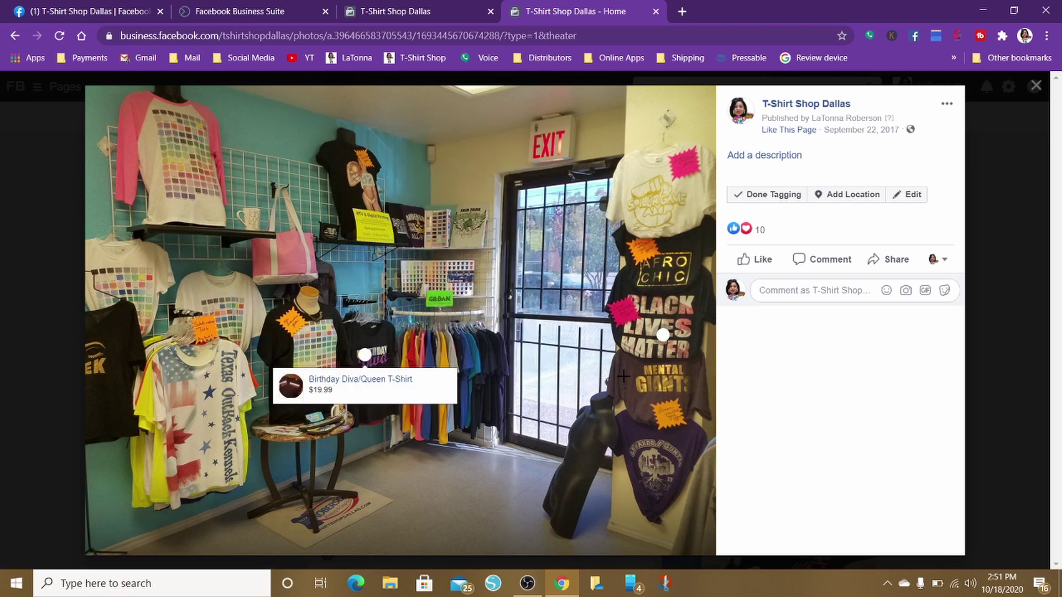
# Place a tag on the lower-right purple shirt, search 'fam', then clear the search text
pyautogui.click(645, 464)
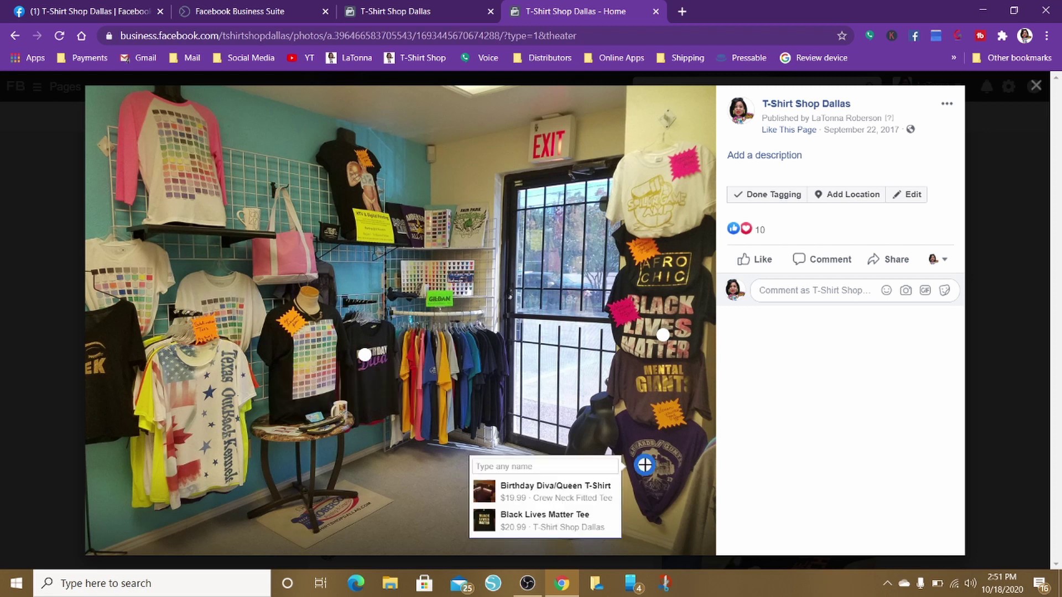
pyautogui.write('famil')
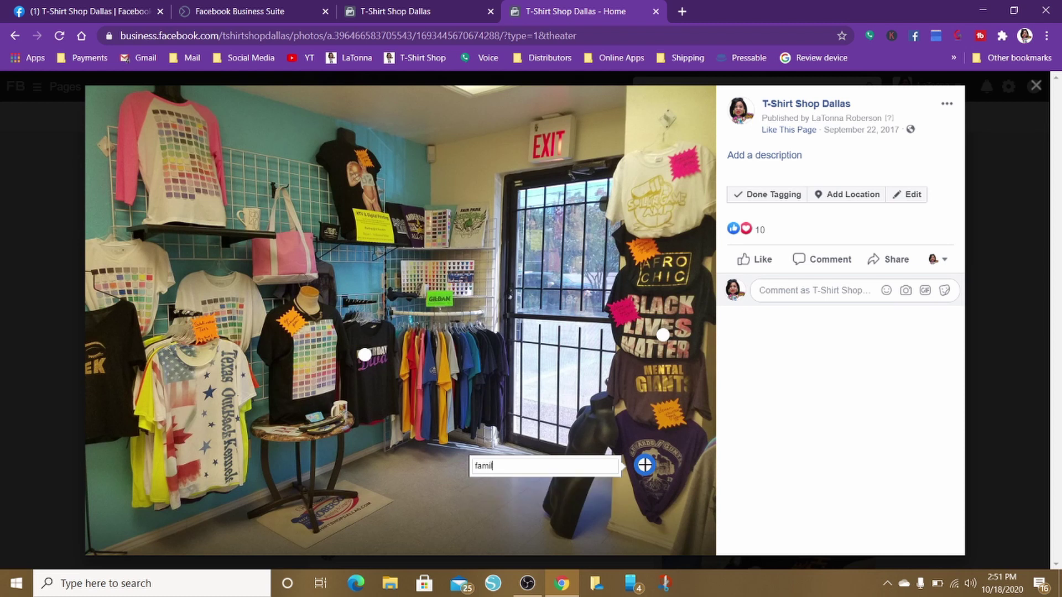
pyautogui.press('BackSpace')
pyautogui.press('BackSpace')
pyautogui.press('BackSpace')
pyautogui.press('BackSpace')
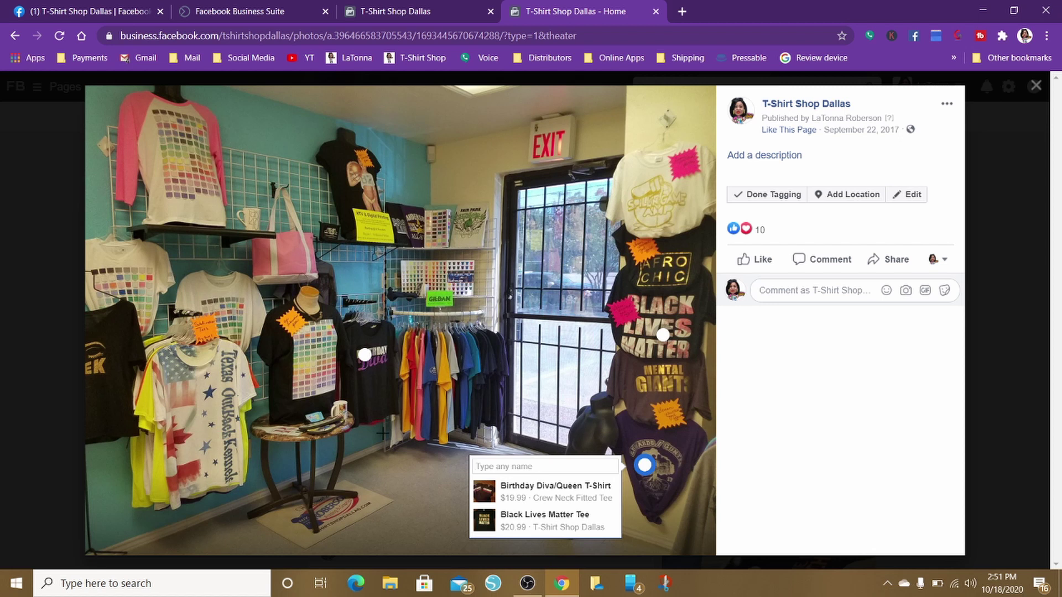
# Move the new tag onto the mug and tag it as the Custom Coffee Mug ($15.95)
pyautogui.click(341, 411)
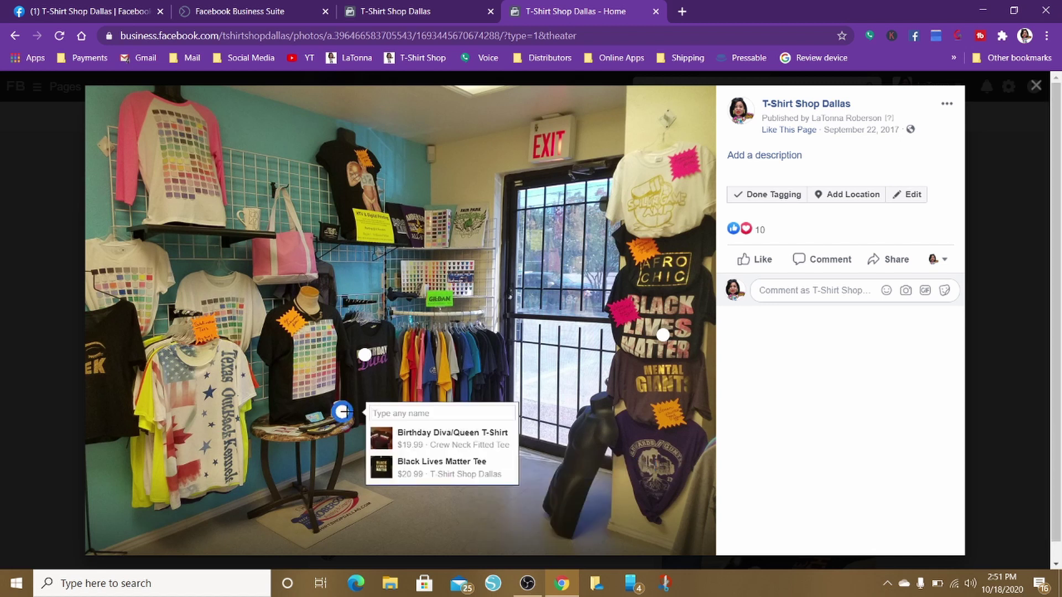
pyautogui.write('m')
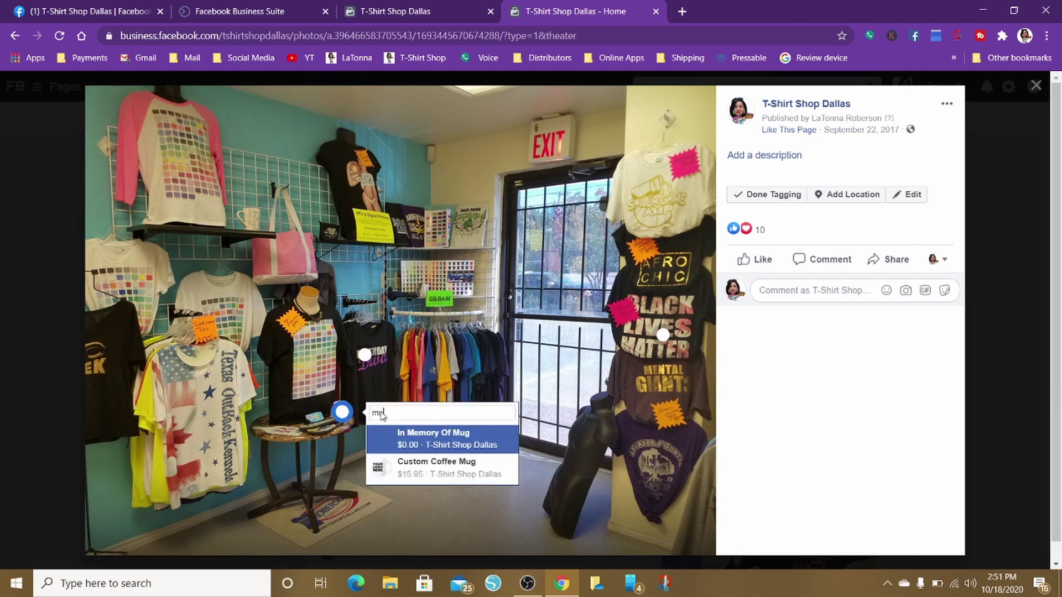
pyautogui.write('u')
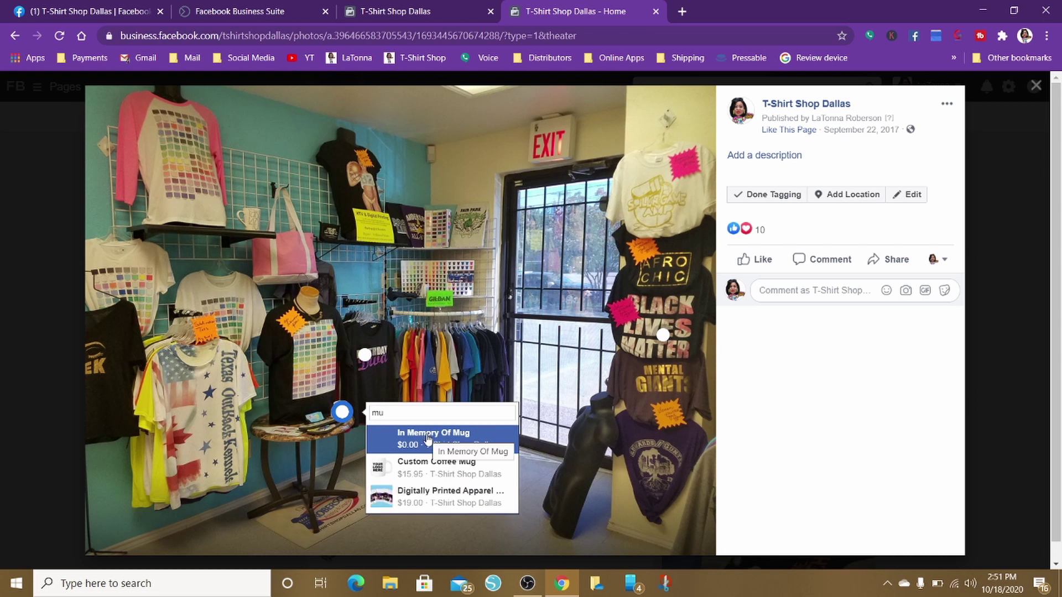
pyautogui.click(429, 467)
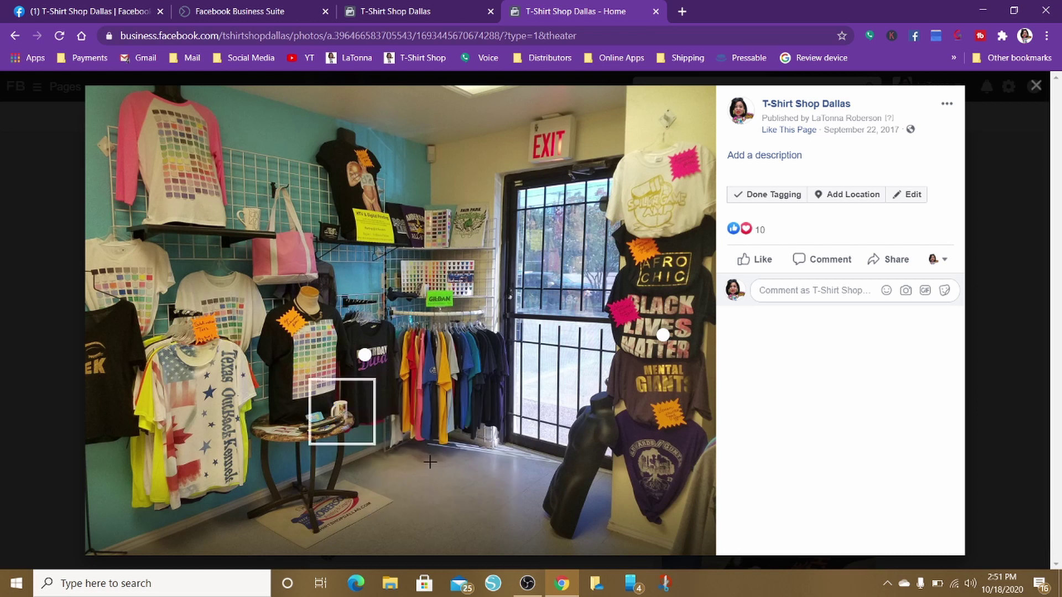
# Tag the flag-print shirt as All-Over Printed 3D T-Shirts ($39.99) and finish tagging
pyautogui.moveTo(349, 413)
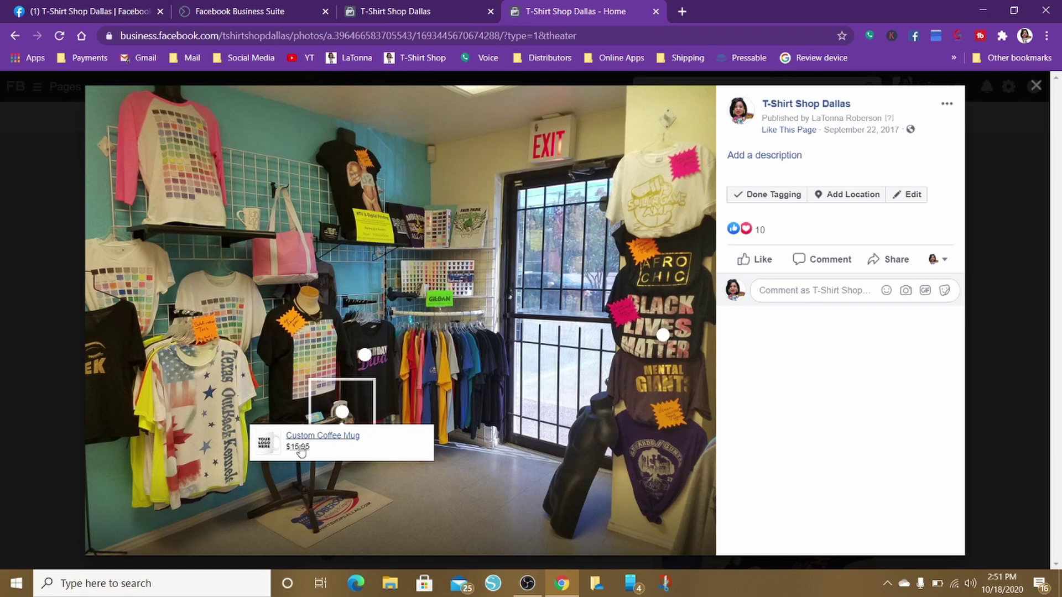
pyautogui.click(196, 411)
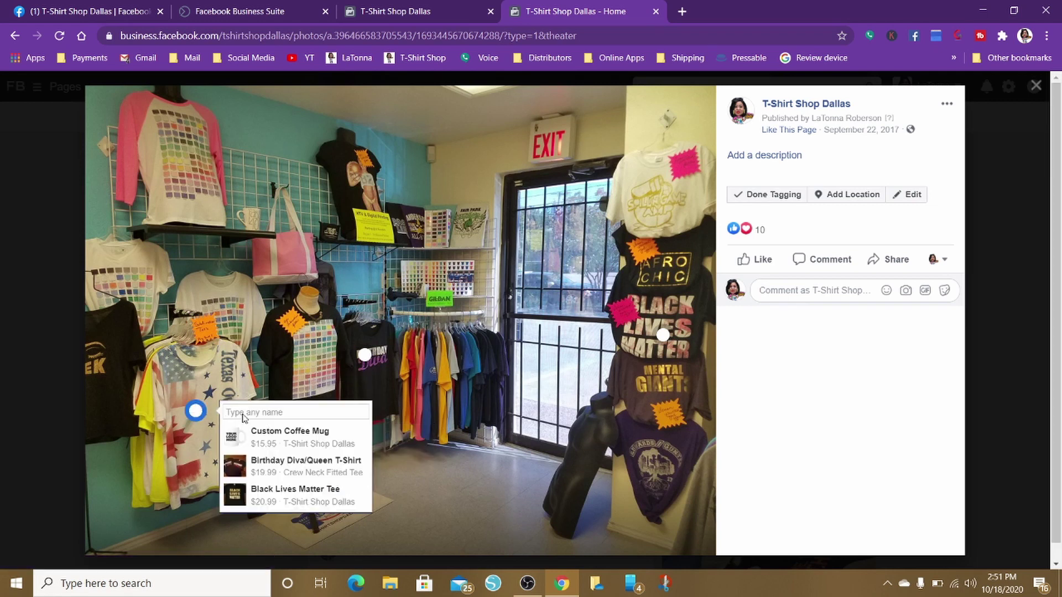
pyautogui.write('all')
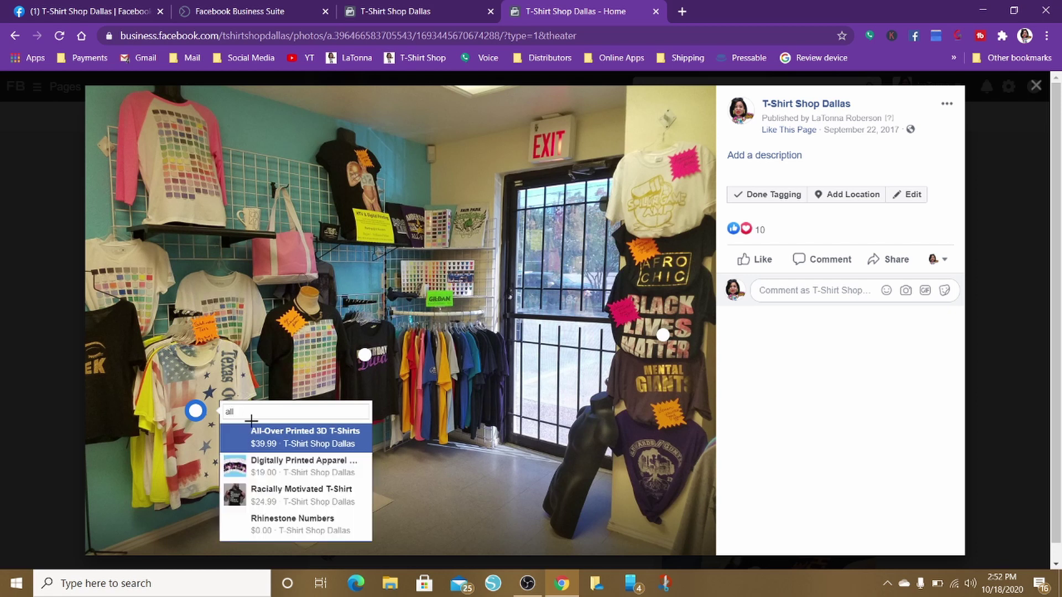
pyautogui.click(273, 439)
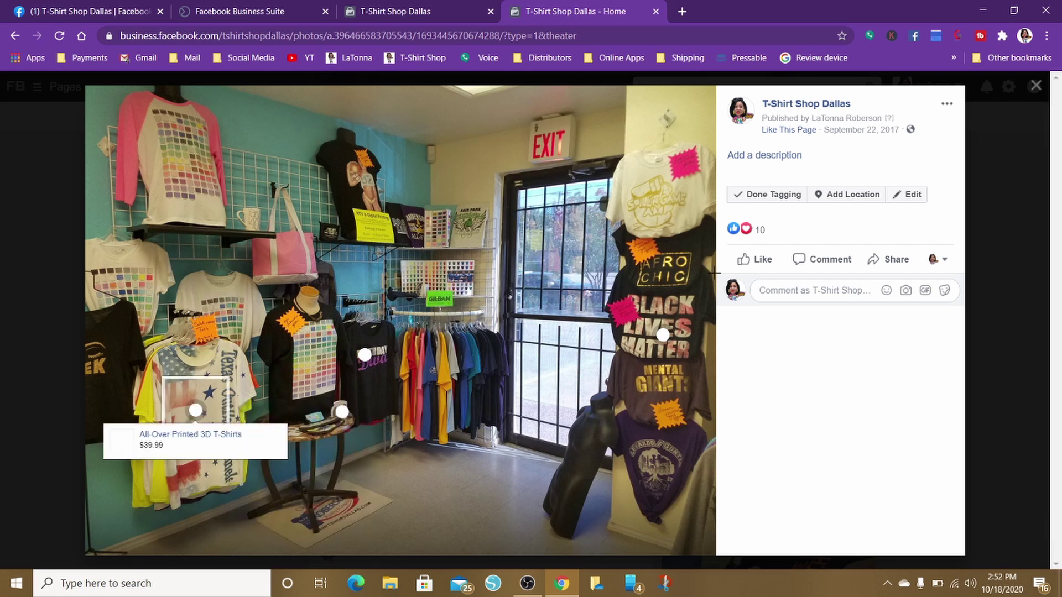
pyautogui.click(776, 196)
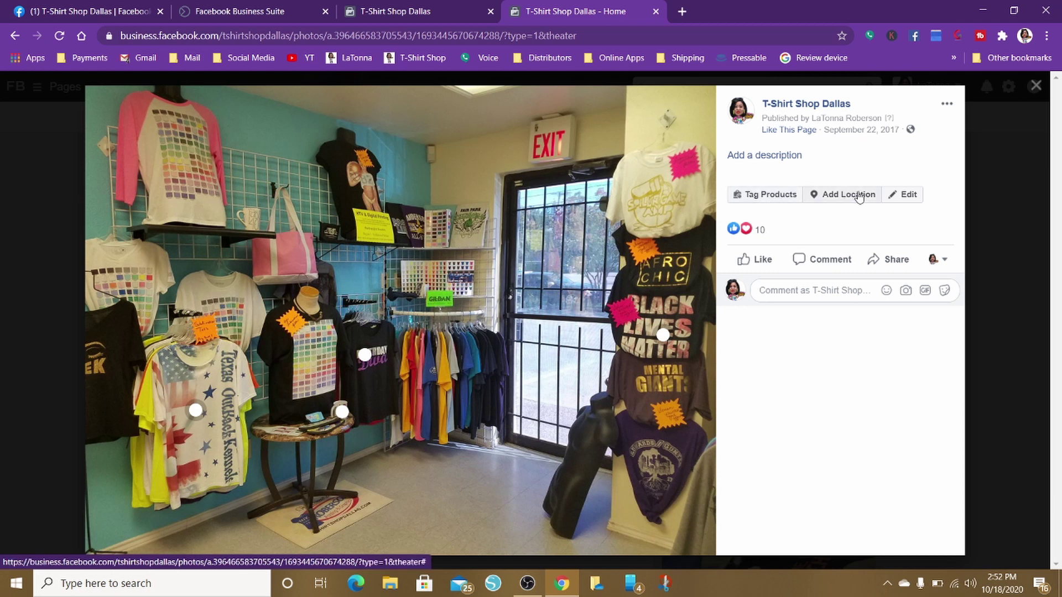
# Close the viewer, reopen the cover photo, and check its product tags
pyautogui.click(1036, 87)
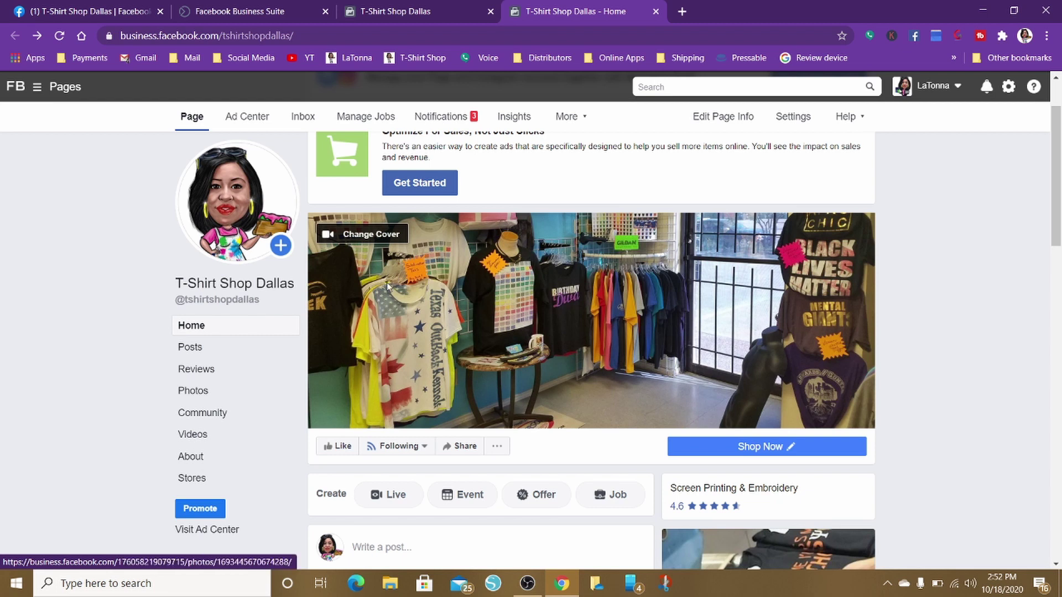
pyautogui.click(399, 327)
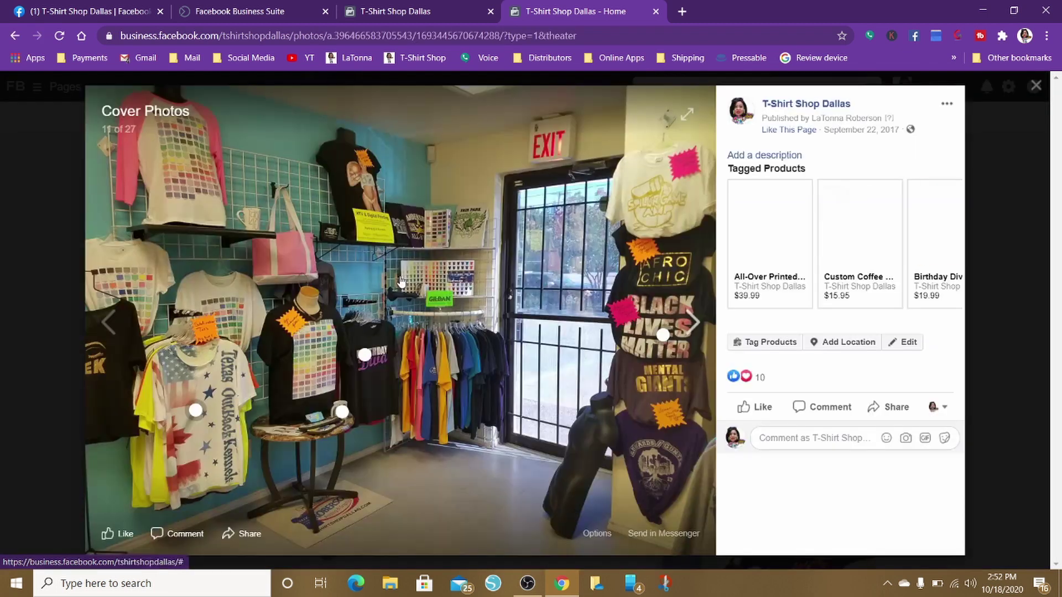
pyautogui.moveTo(662, 334)
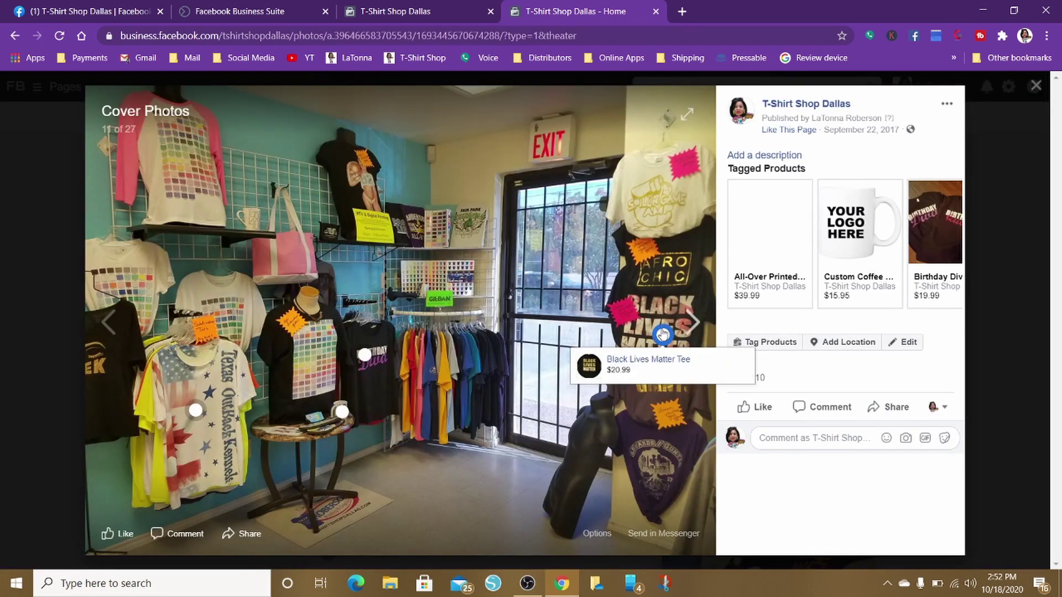
pyautogui.moveTo(334, 421)
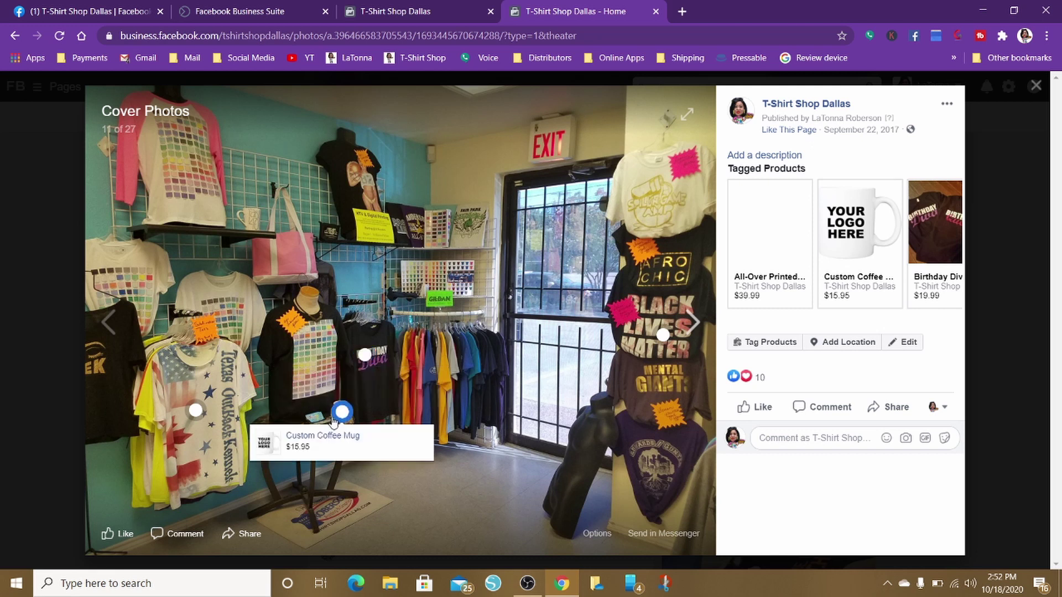
# Advance to the next cover photo, then close the viewer and return to the T-Shirt Shop Dallas page
pyautogui.click(582, 490)
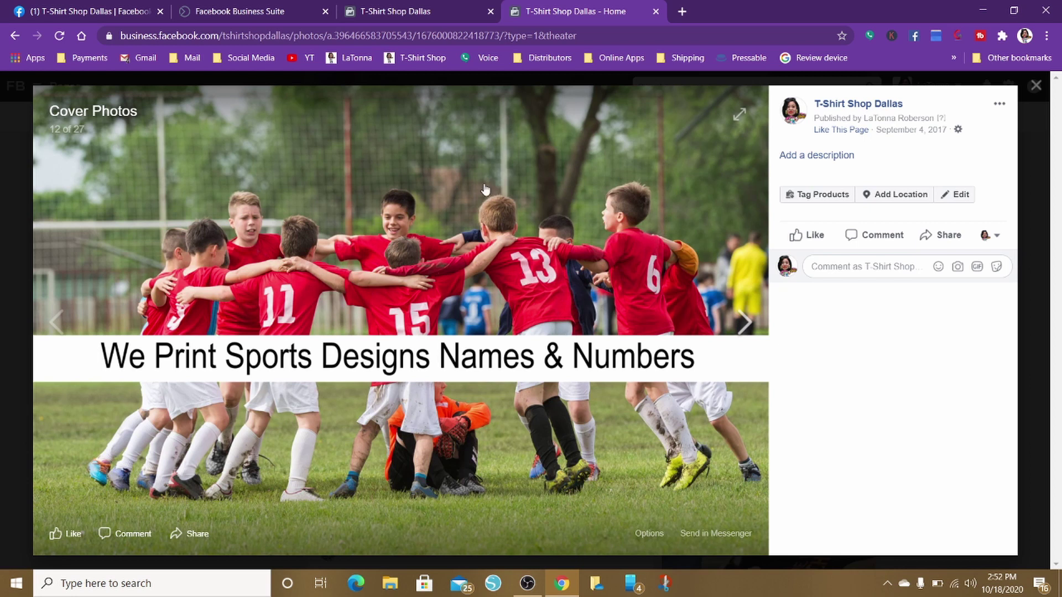
pyautogui.click(1036, 85)
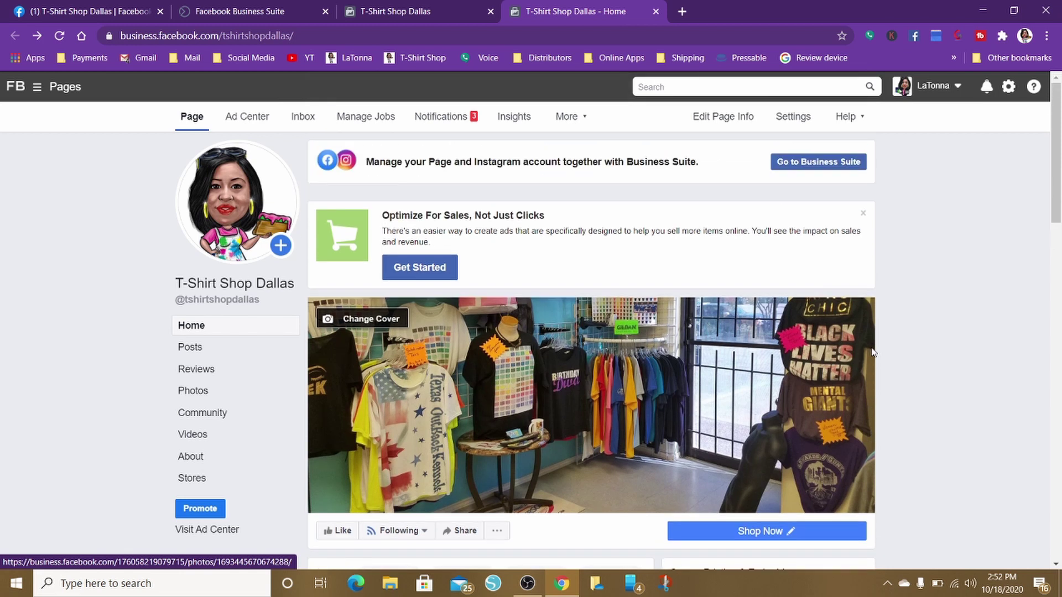
pyautogui.scroll(-7, 872, 352)
pyautogui.scroll(-2, 871, 352)
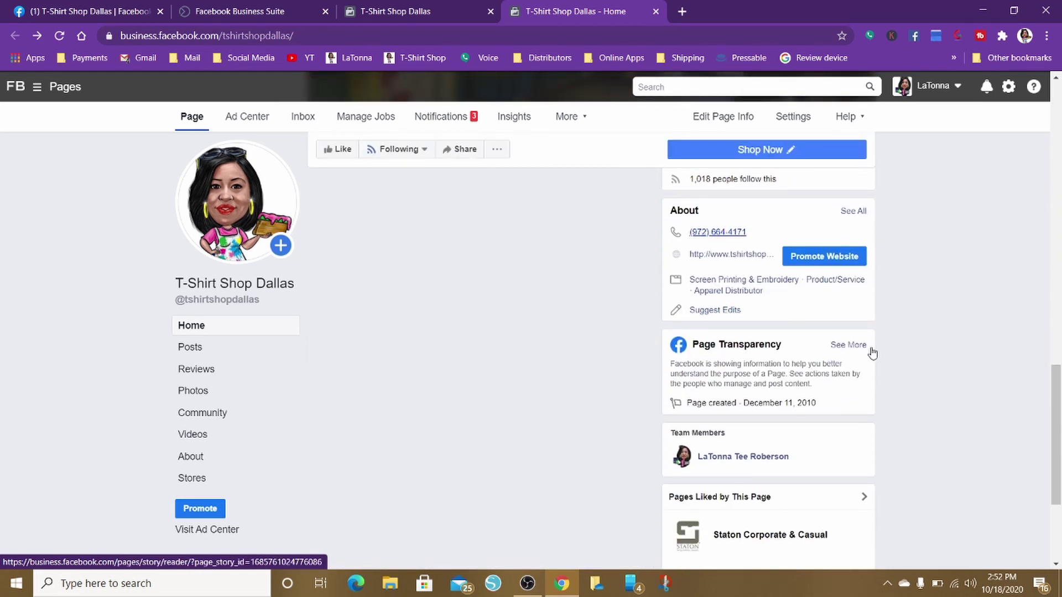
pyautogui.scroll(10, 870, 350)
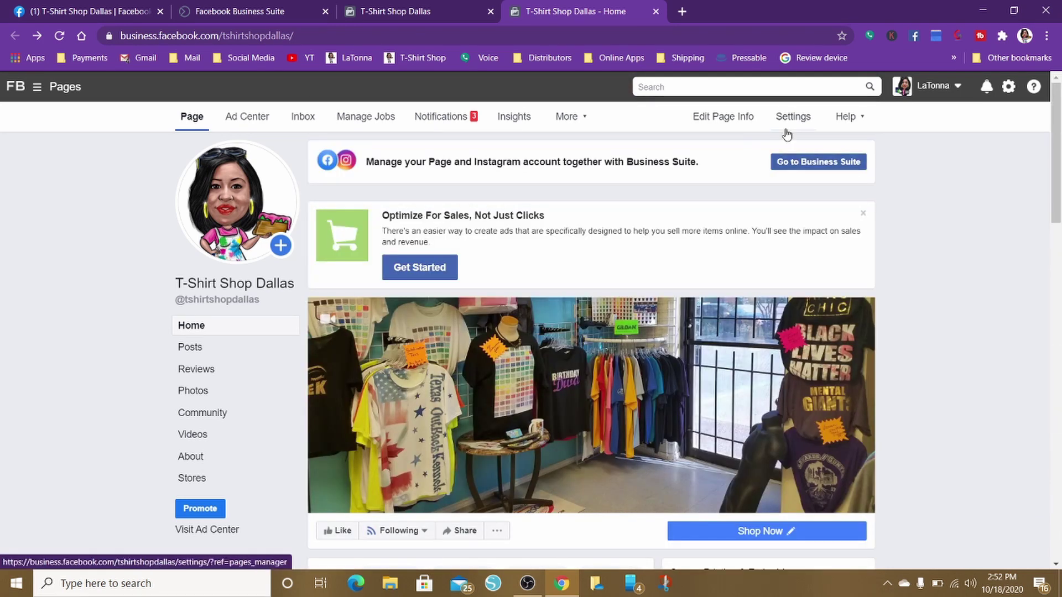